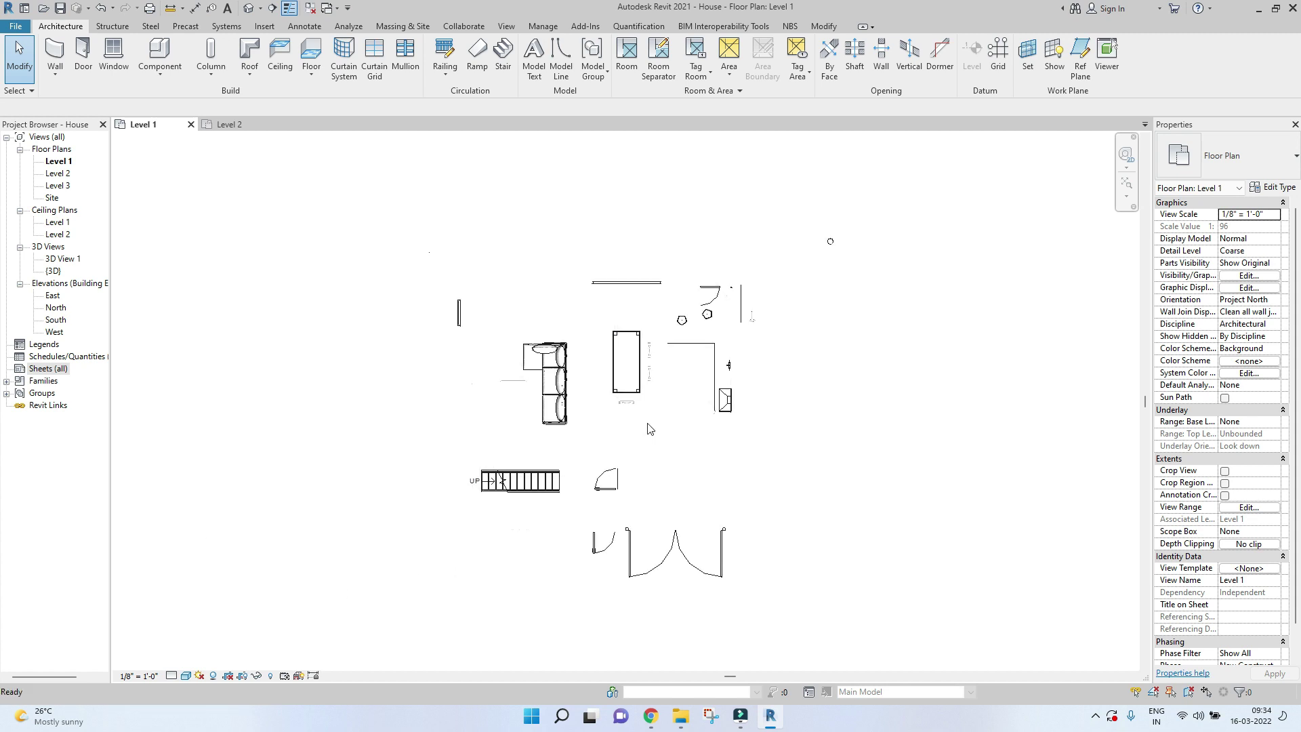
Step: Create a new sheet using the E1 30 x 42 Horizontal title block
scroll(645, 431, "up", 2)
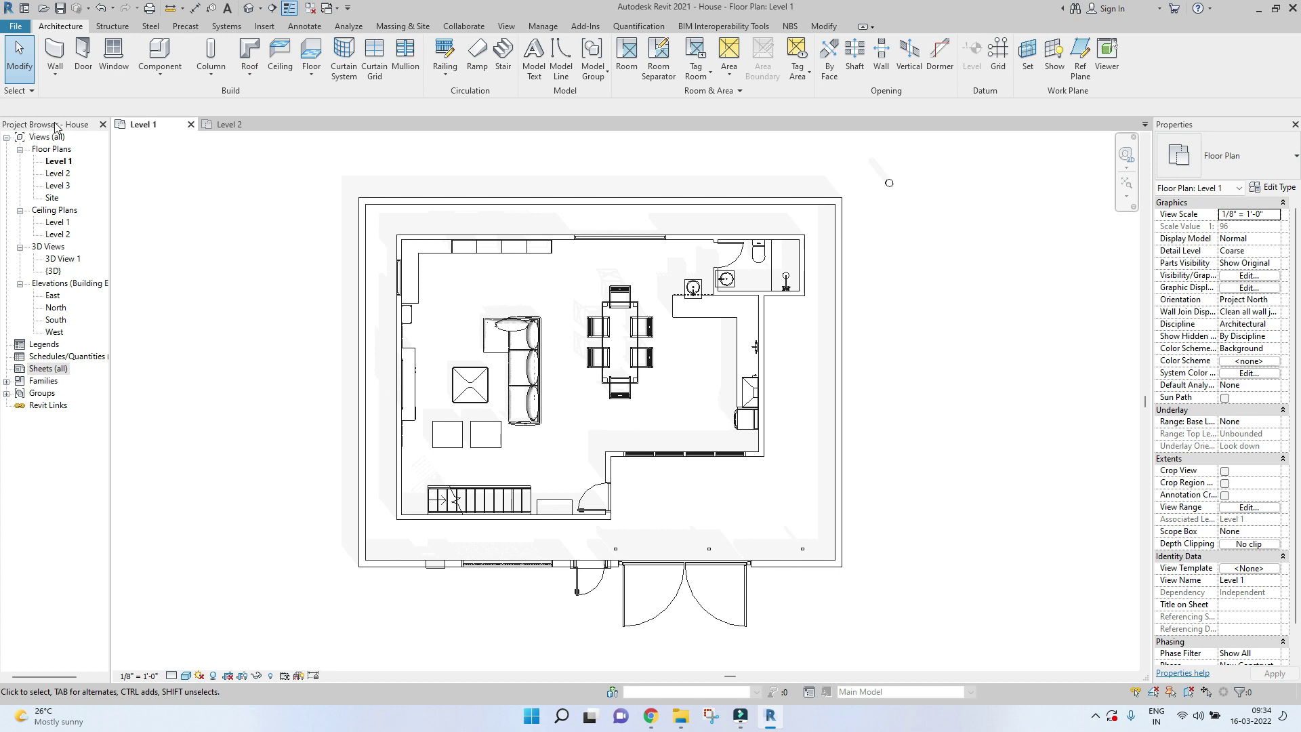
right_click(42, 371)
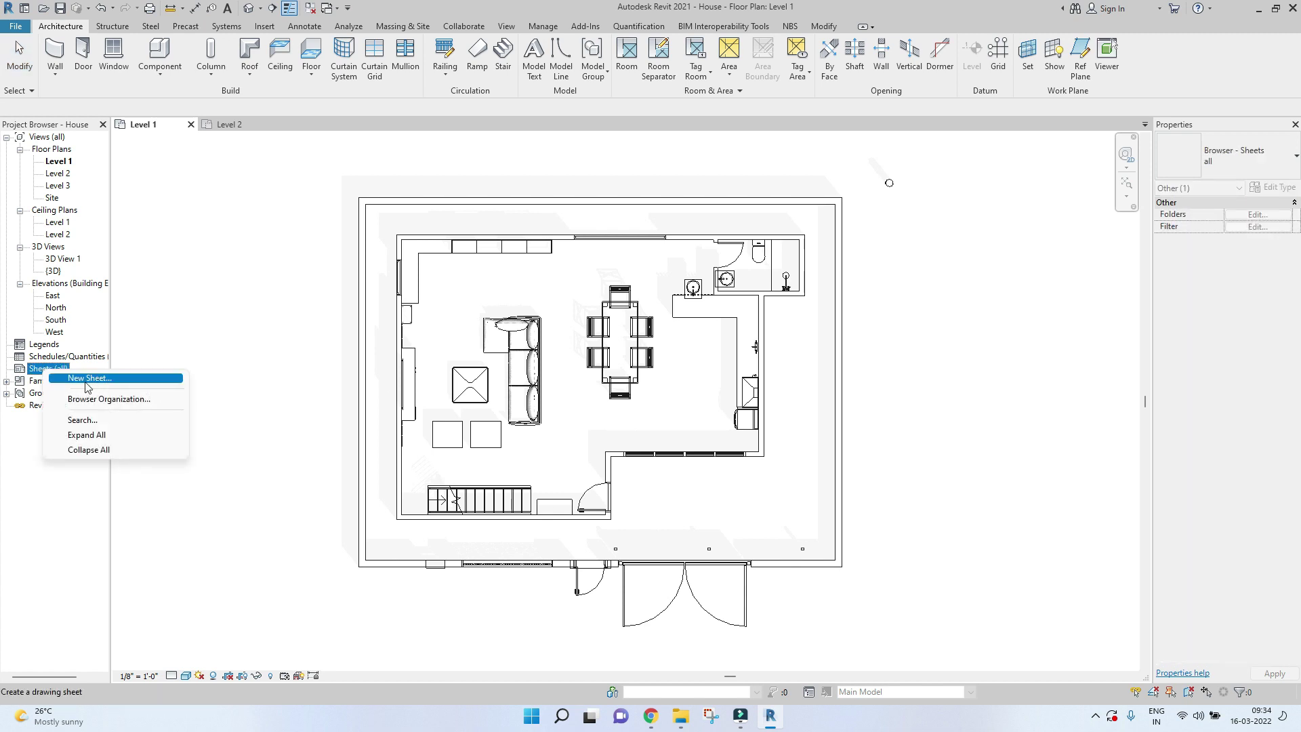
left_click(88, 379)
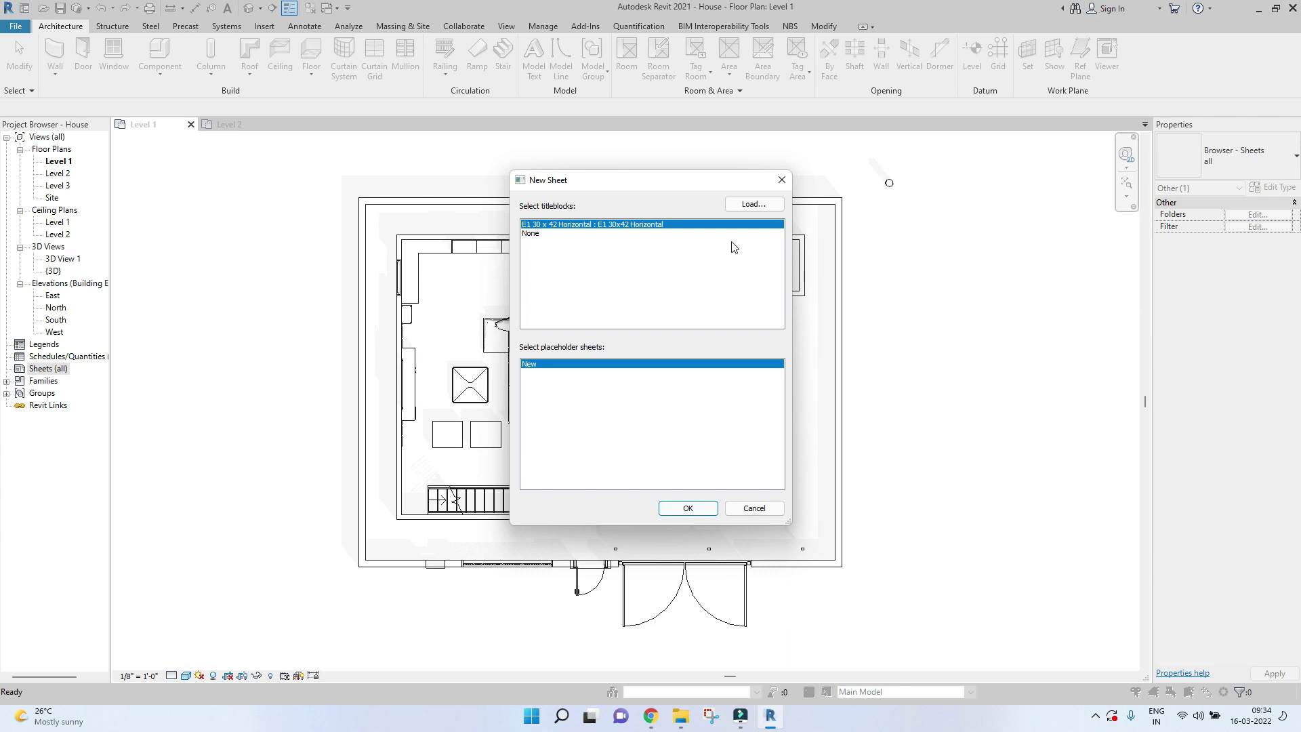
left_click(753, 205)
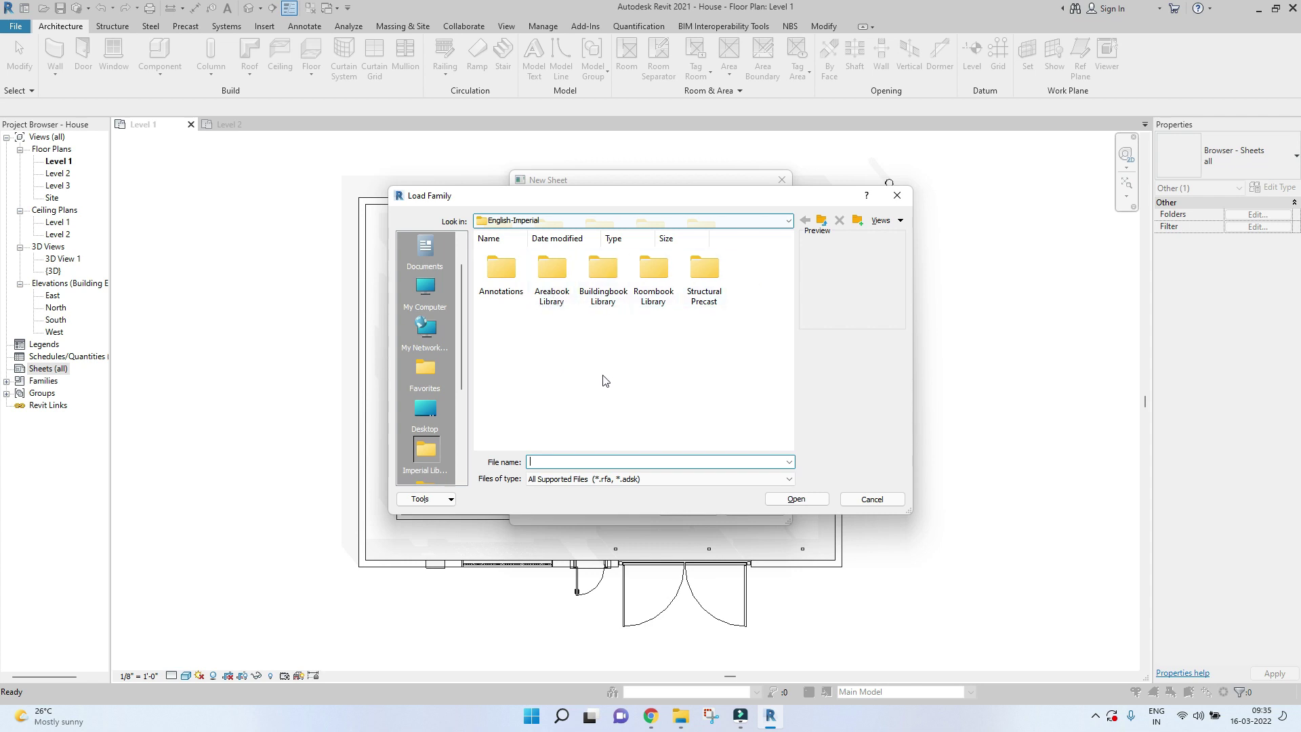
left_click(870, 498)
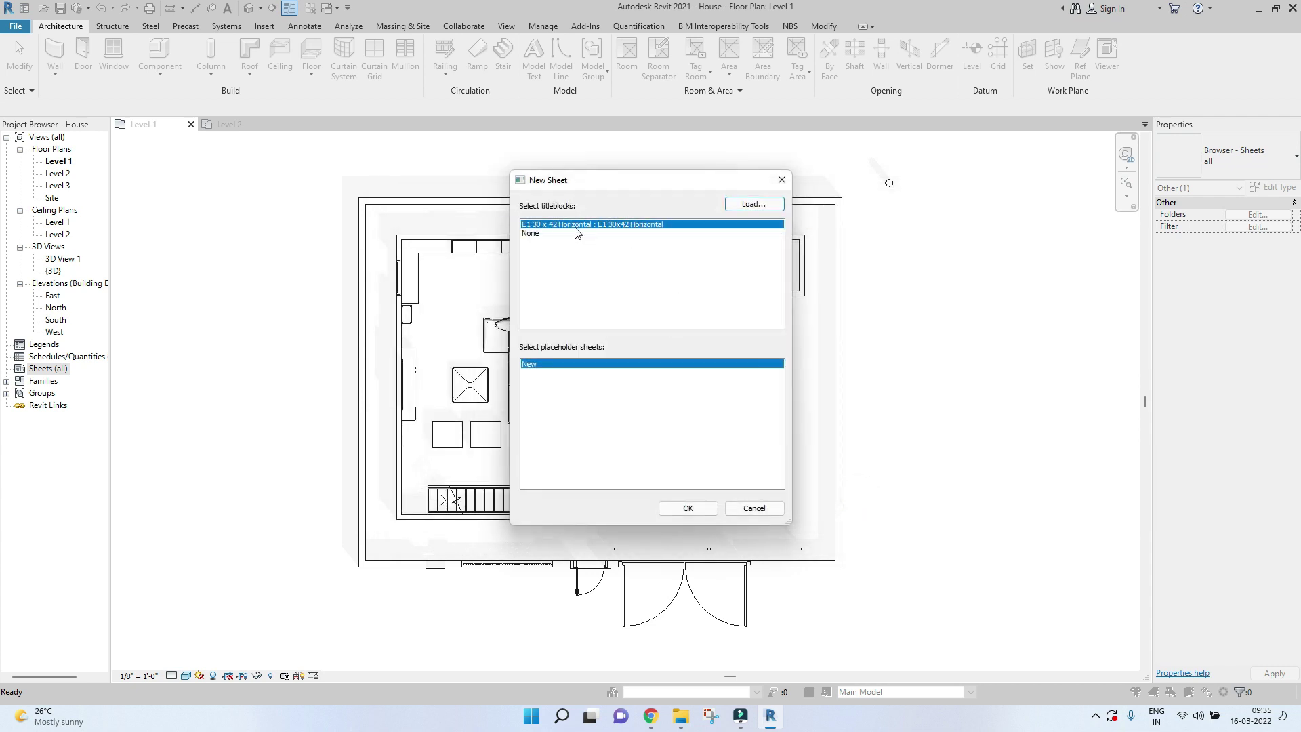
left_click(689, 508)
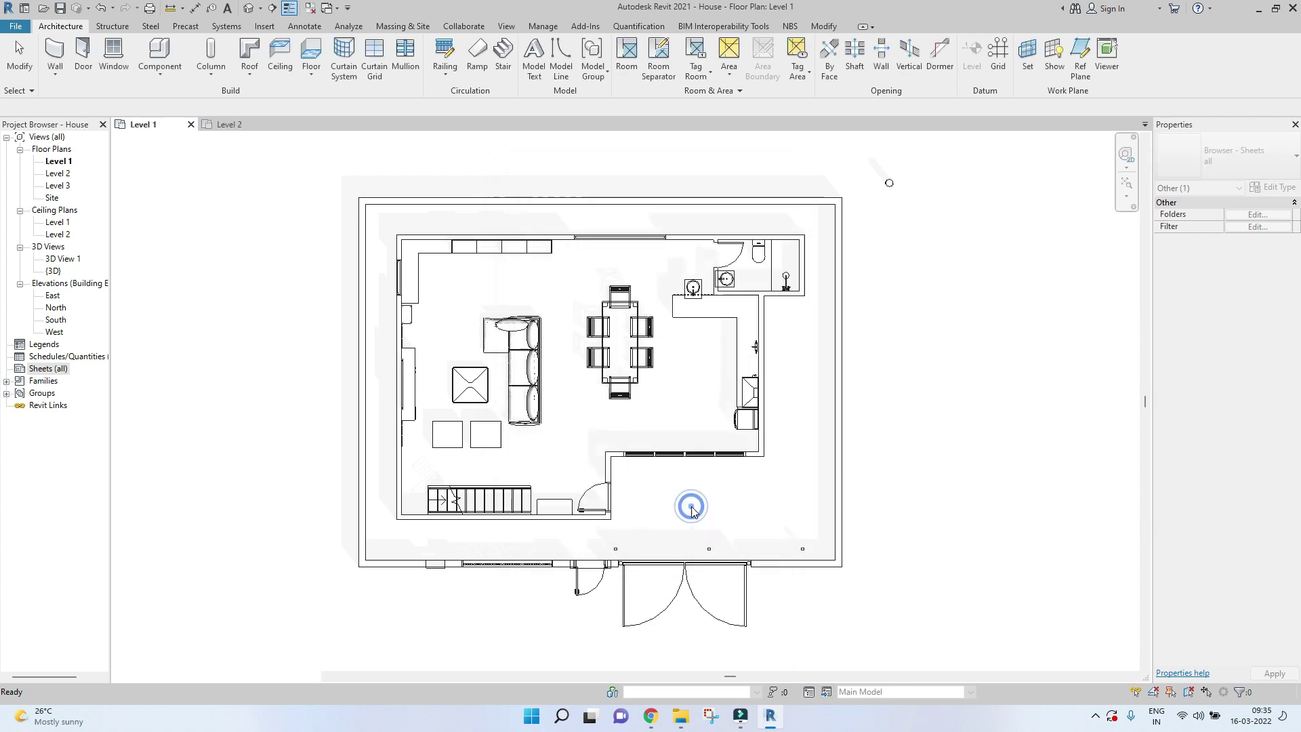
Step: Examine the new sheet's title block, including its logo, consultant blocks, revision table and project information fields
scroll(691, 512, "down", 2)
scroll(820, 487, "up", 4)
scroll(738, 441, "down", 3)
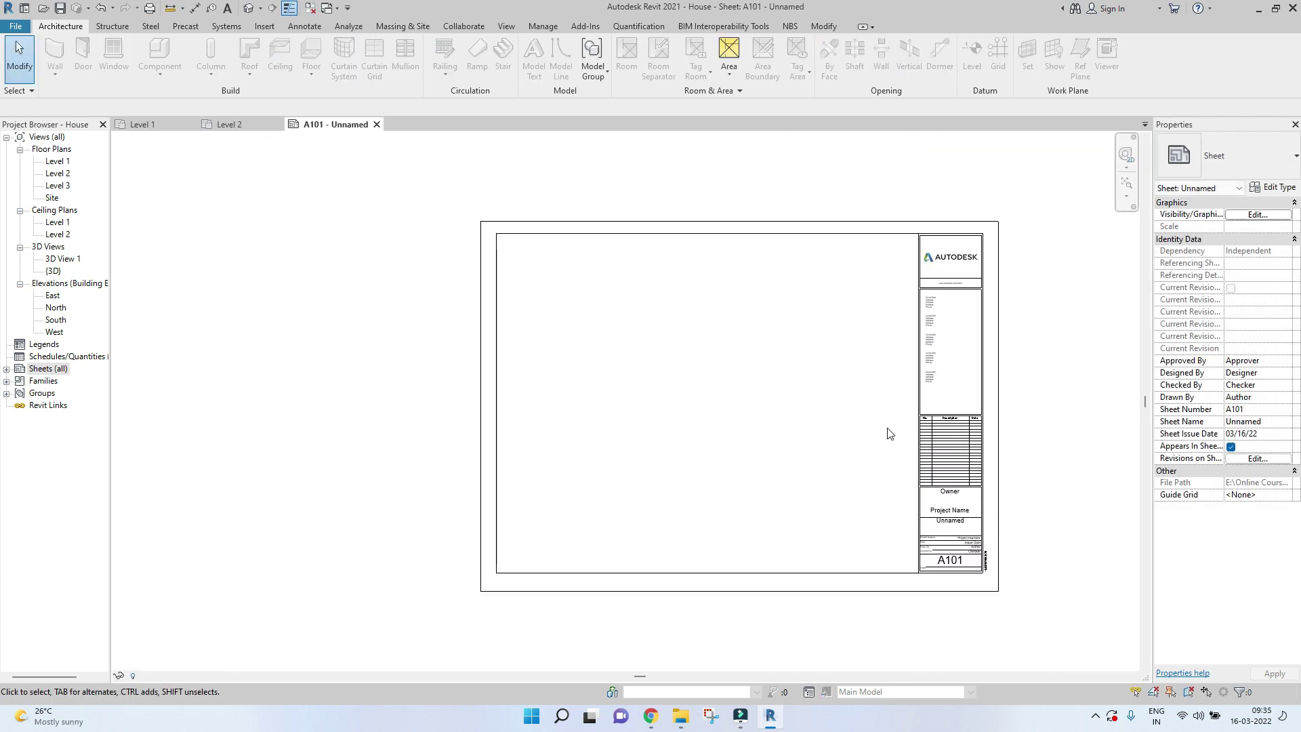
scroll(843, 319, "up", 2)
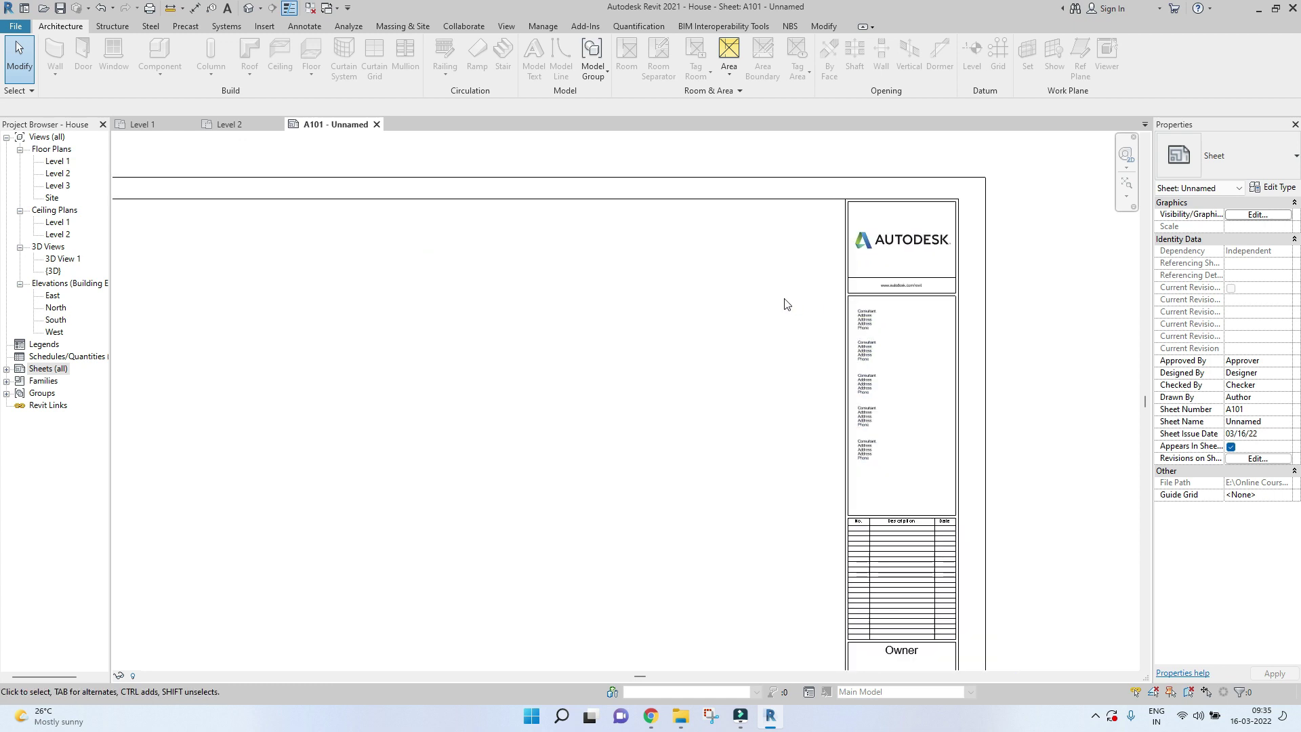
scroll(765, 328, "down", 3)
scroll(832, 273, "up", 3)
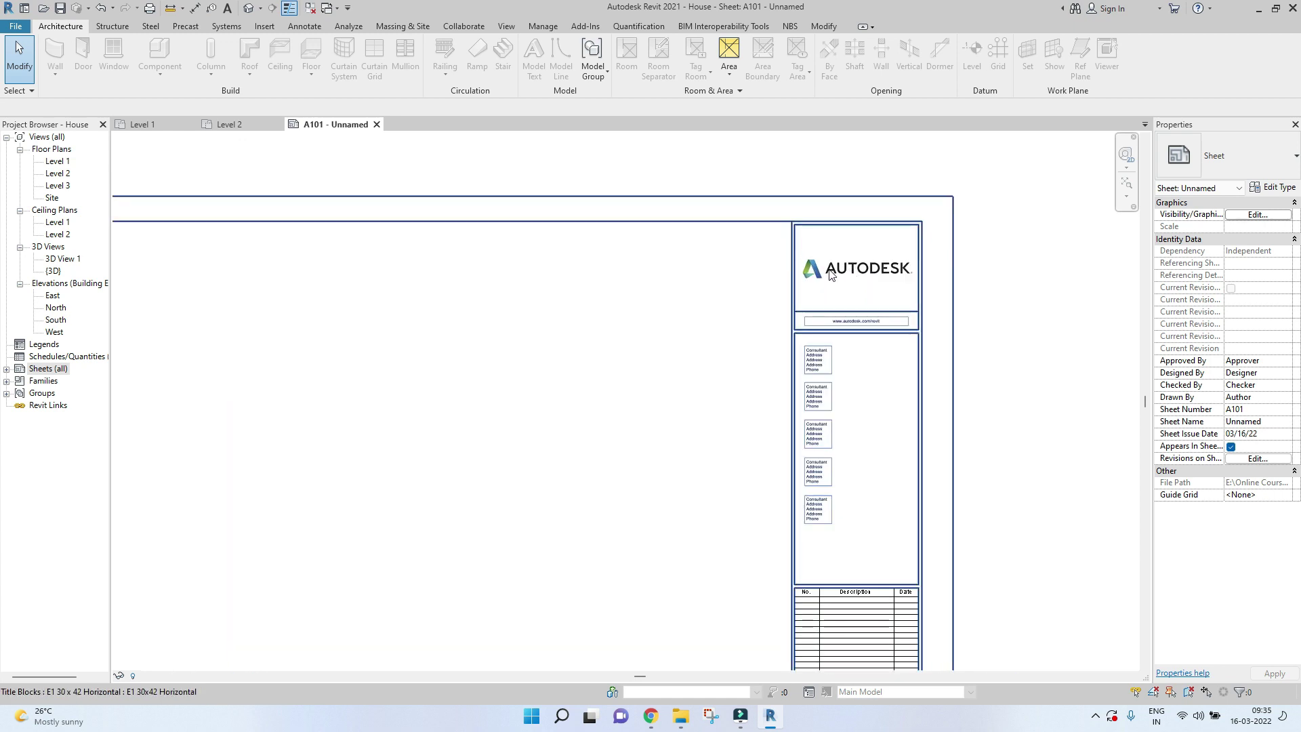
scroll(864, 284, "up", 2)
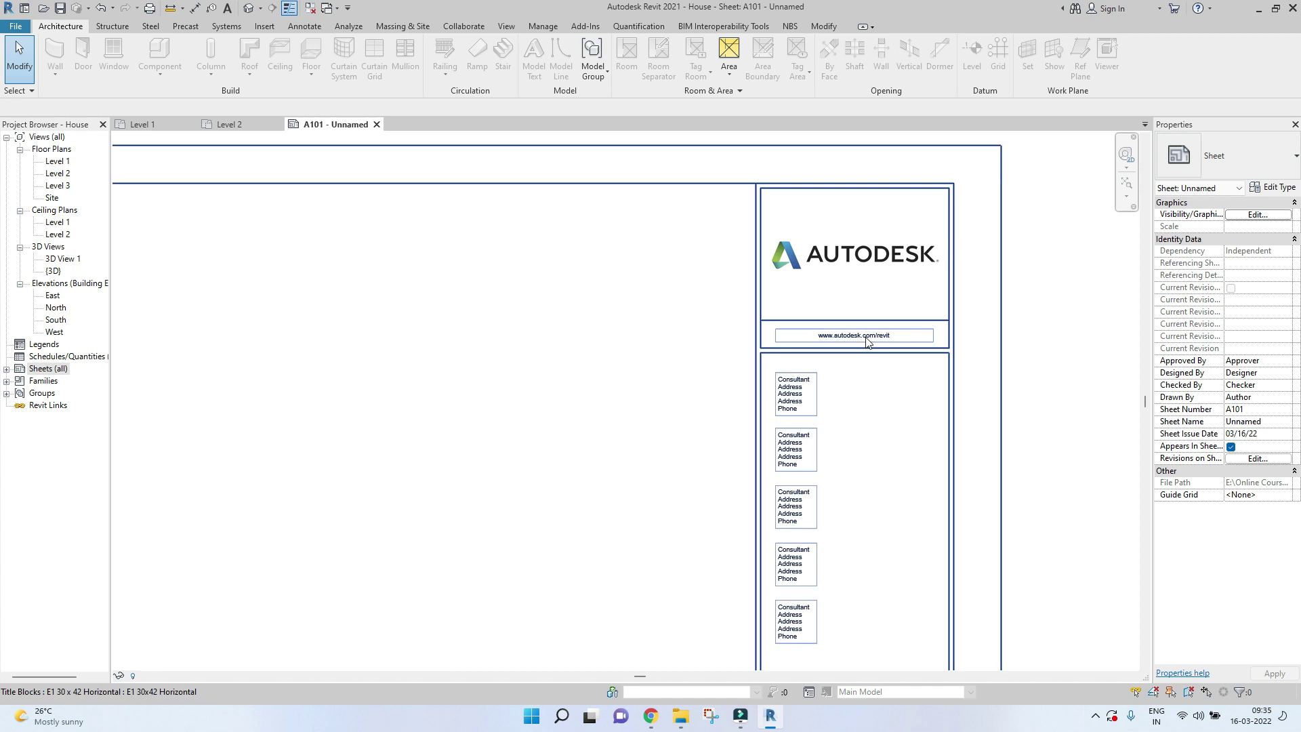
scroll(872, 400, "down", 2)
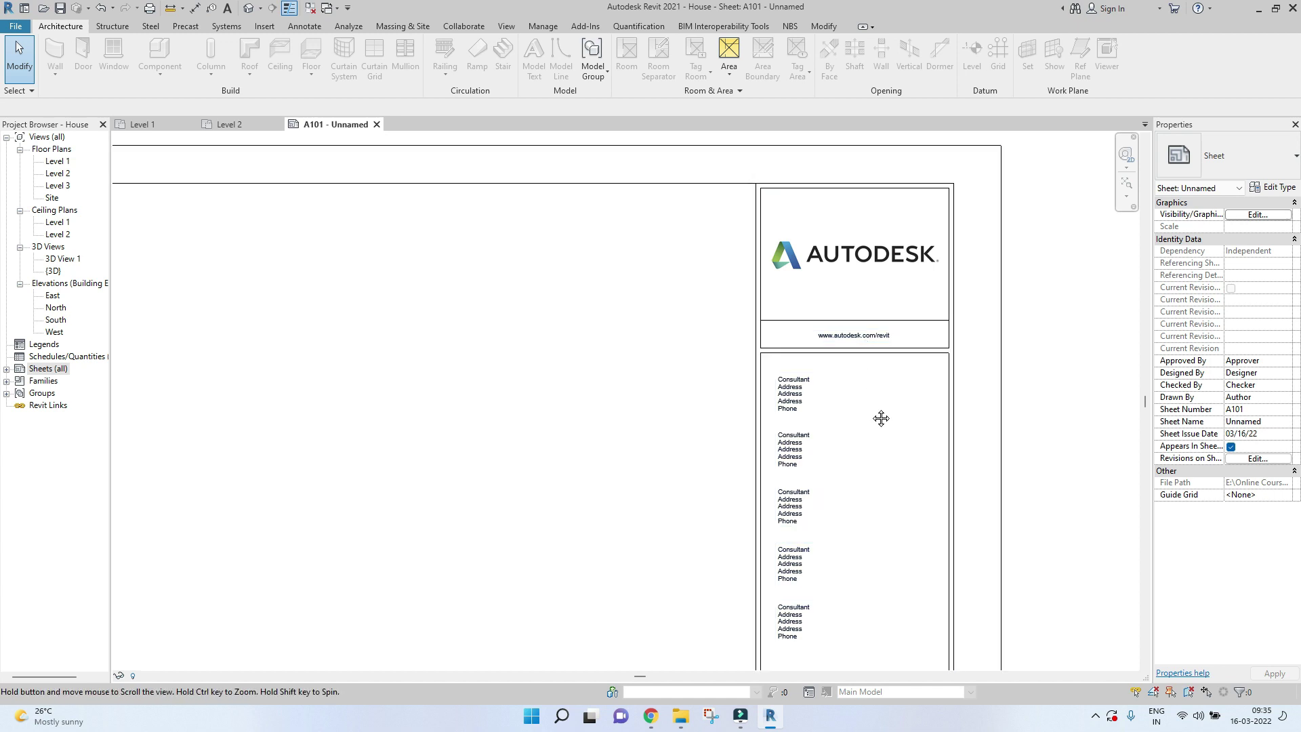
middle_click_drag(879, 416, 838, 277)
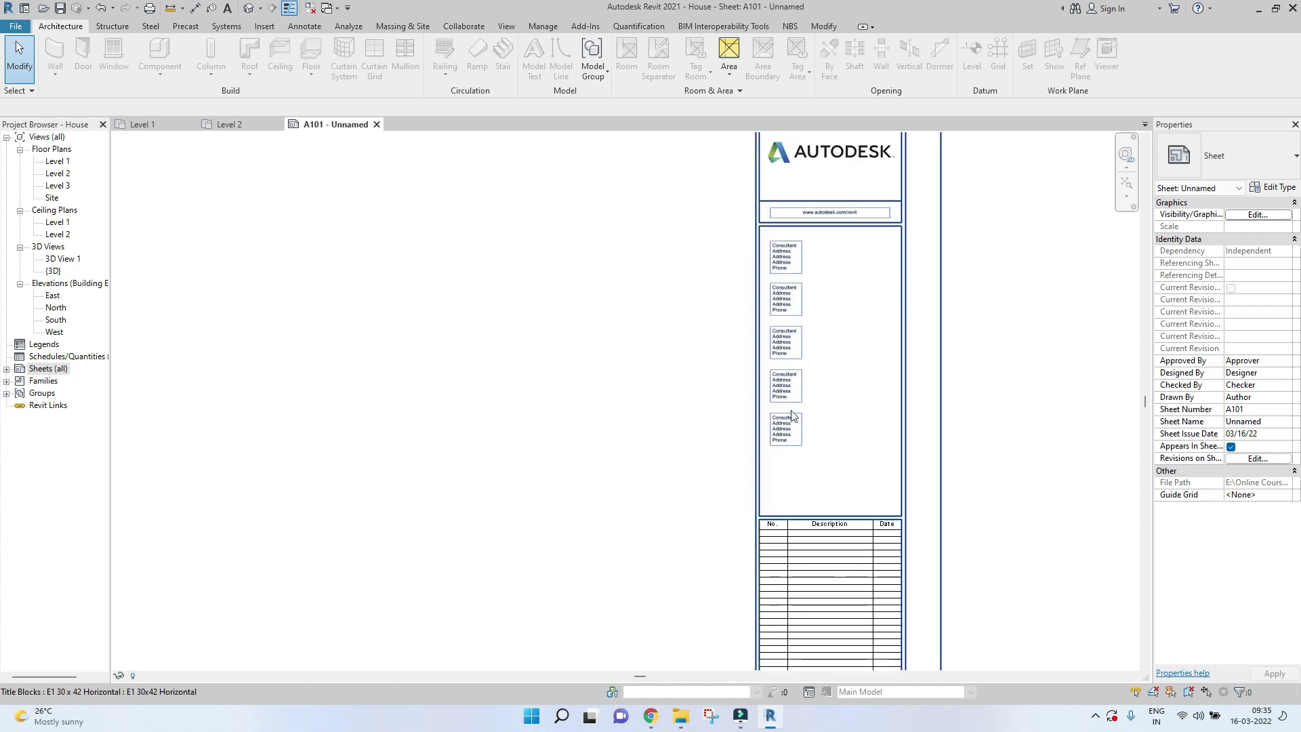
scroll(792, 276, "up", 2)
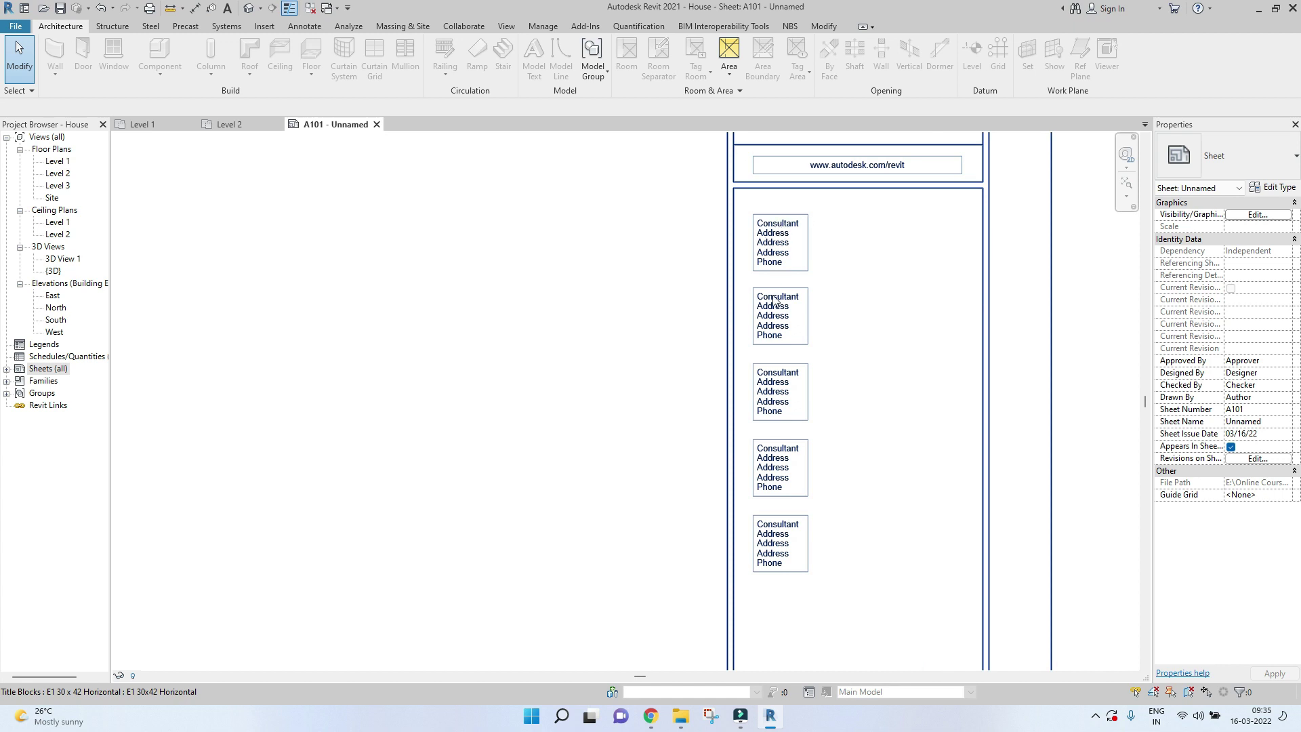
scroll(778, 373, "down", 3)
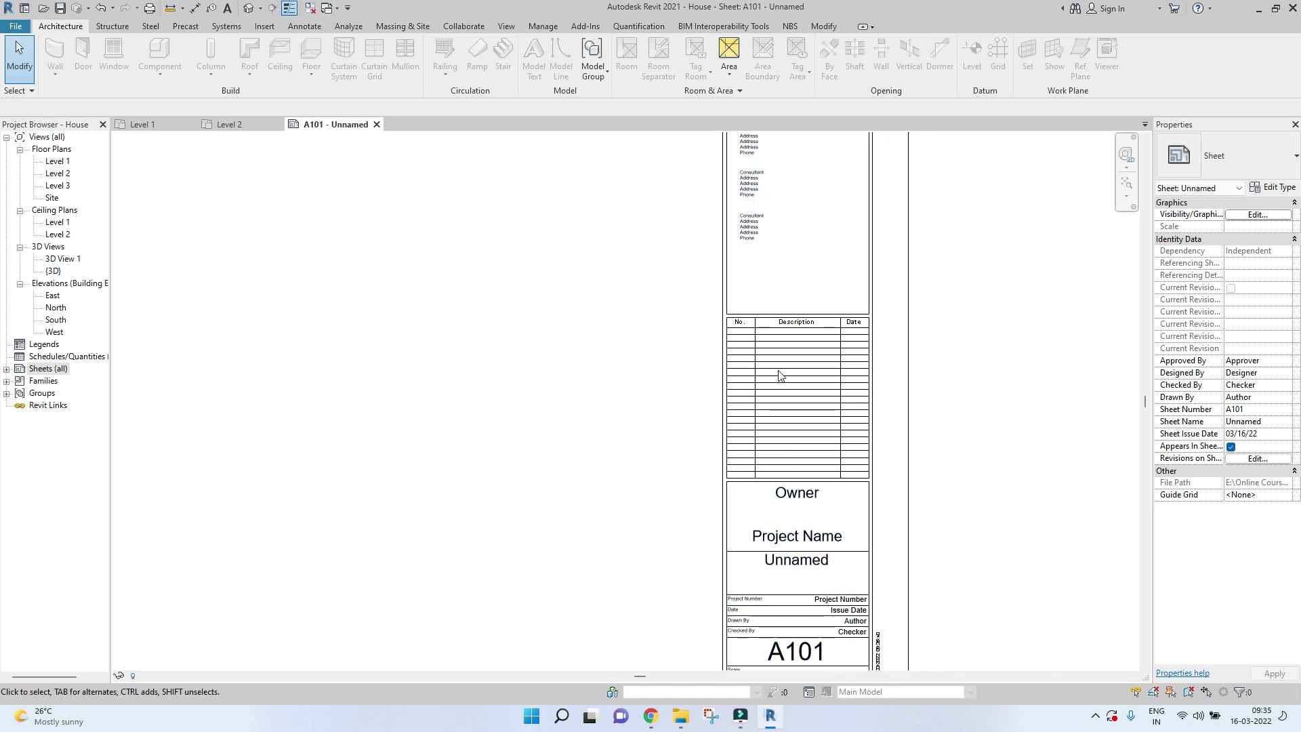
scroll(779, 375, "up", 2)
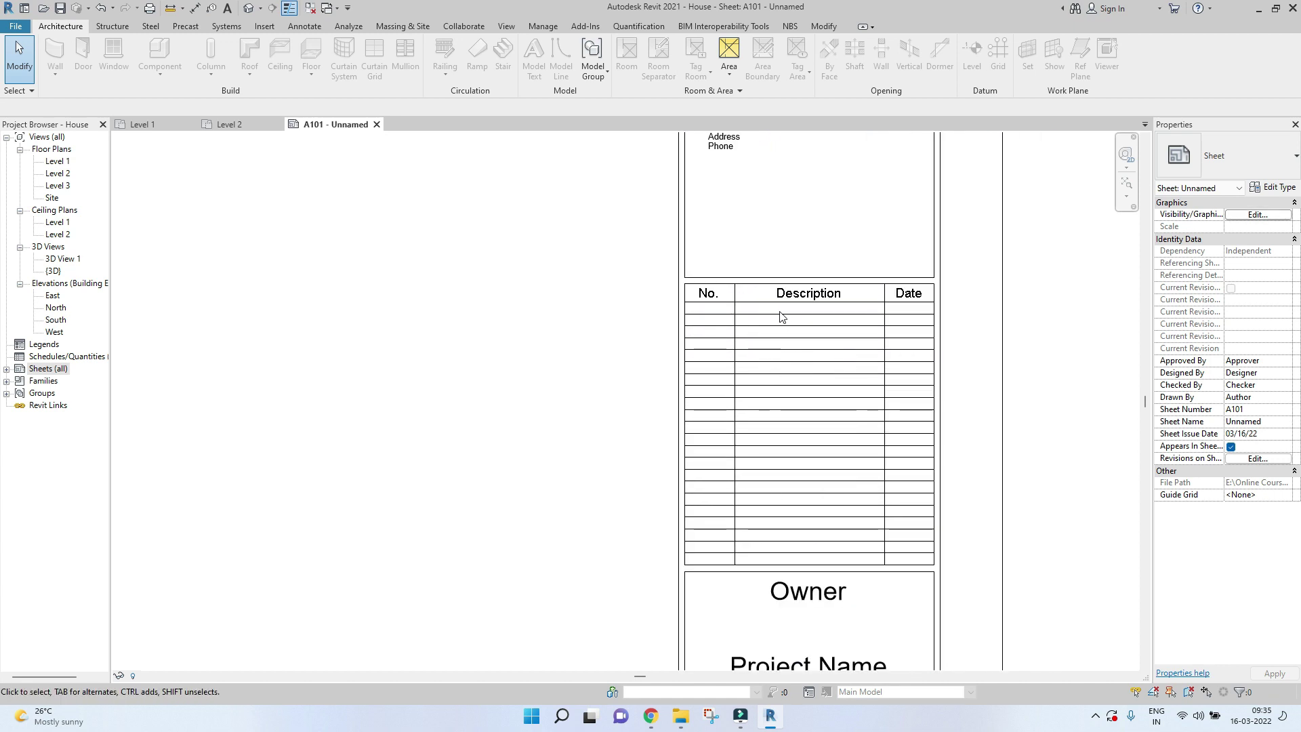
scroll(856, 331, "down", 3)
scroll(832, 472, "up", 3)
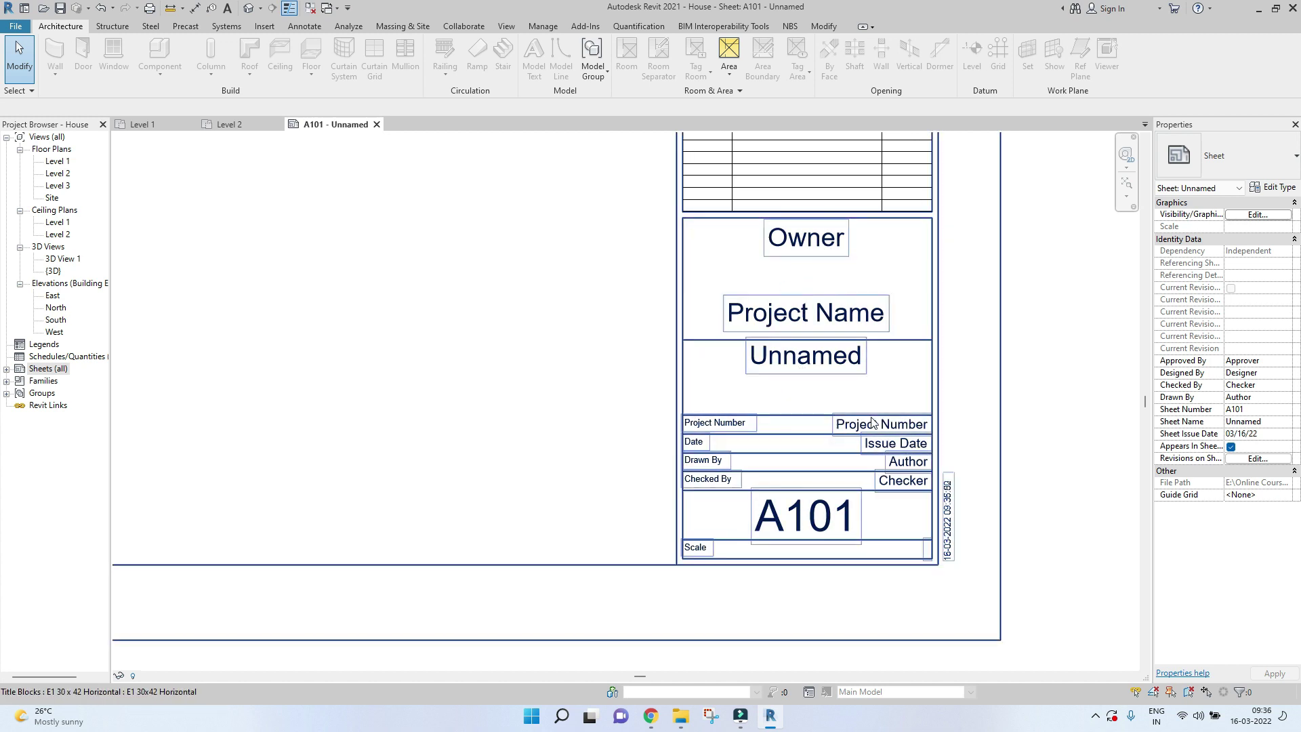
scroll(856, 513, "down", 6)
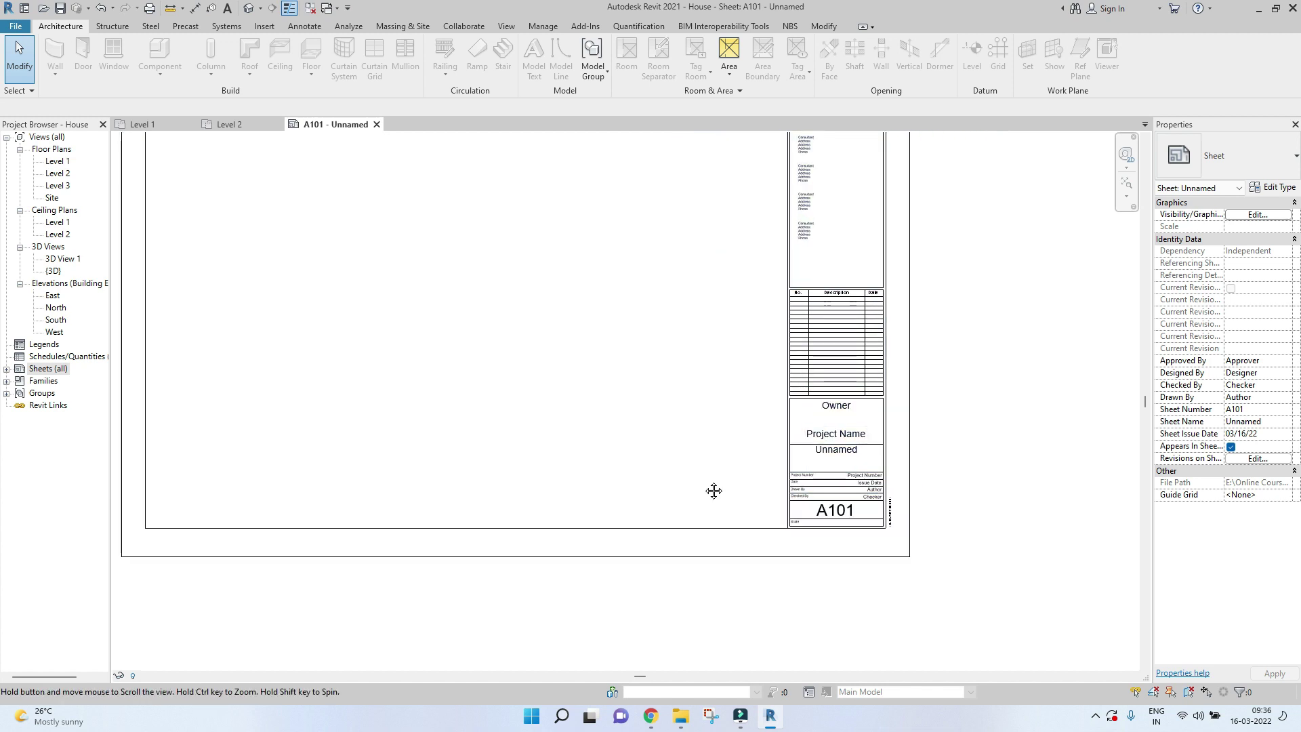
middle_click_drag(790, 371, 686, 378)
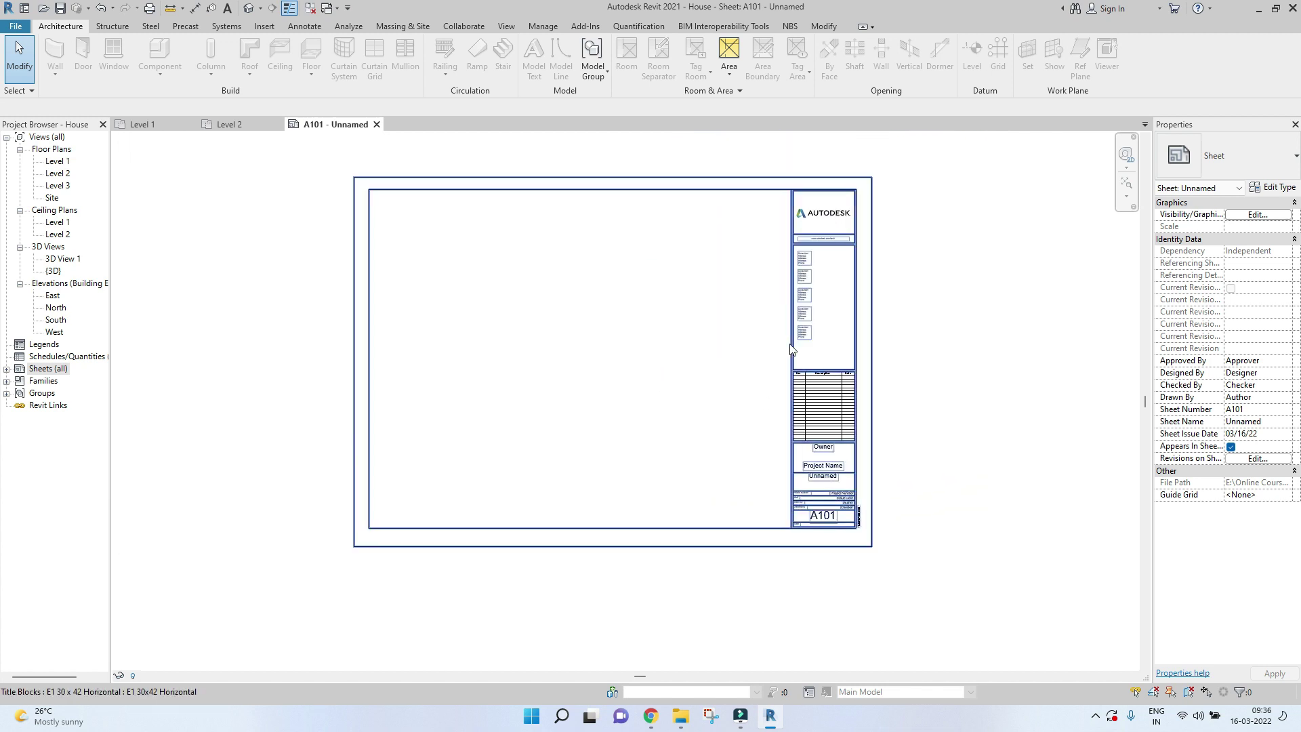
Step: Open the sheet's E1 30 x 42 Horizontal title block family for editing
left_click(790, 349)
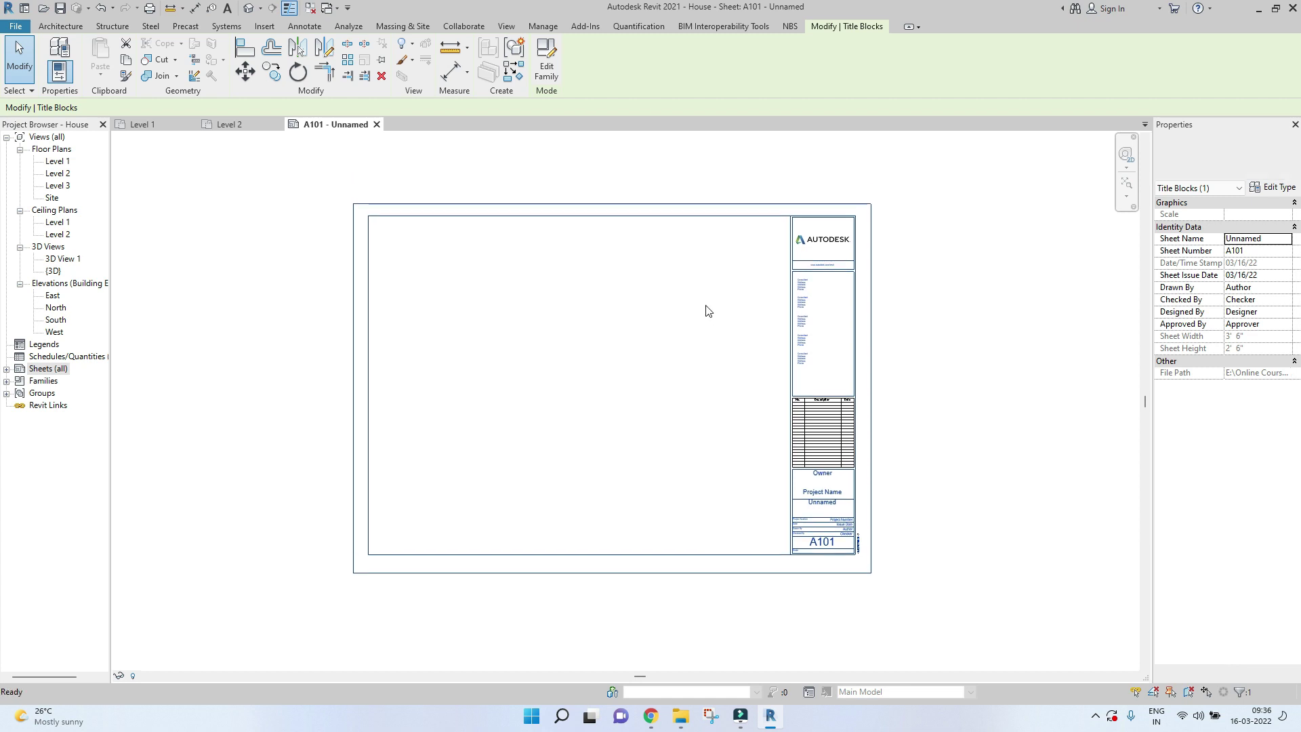
scroll(758, 299, "up", 2)
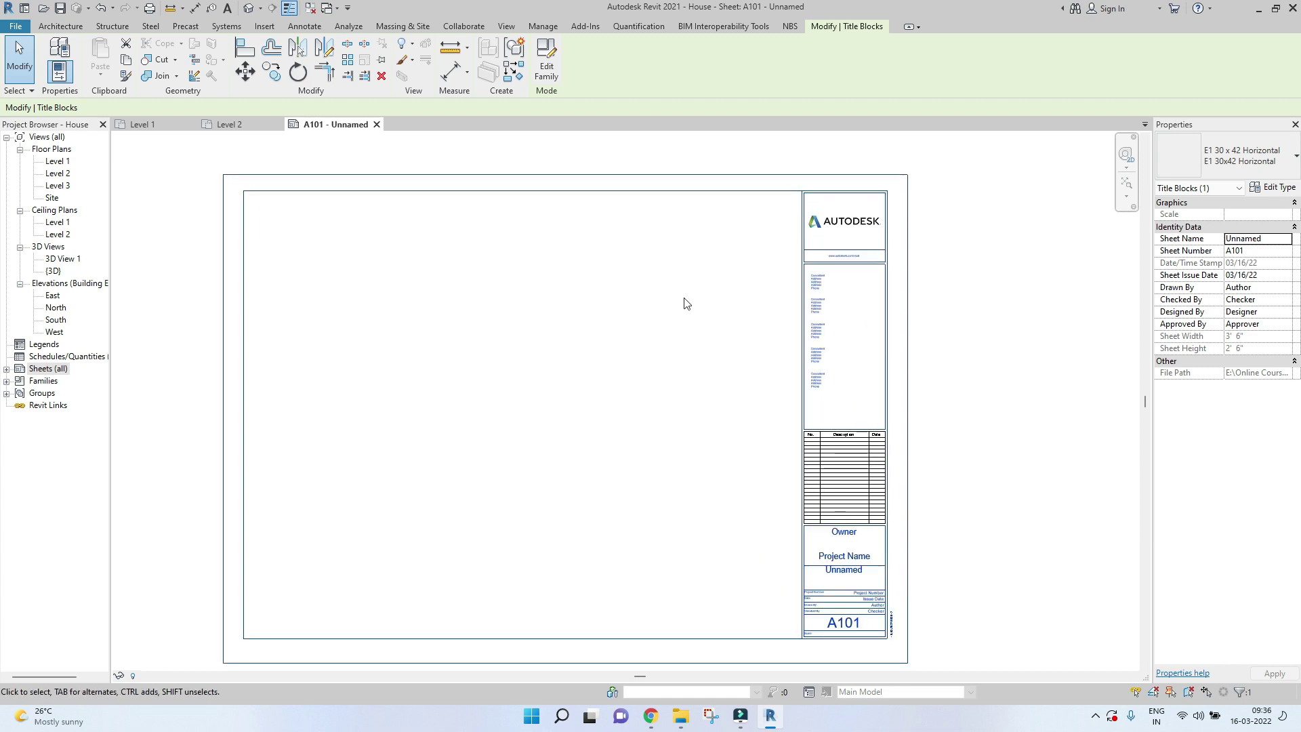
mouse_move(645, 294)
middle_mouse_down()
mouse_move(642, 264)
mouse_move(634, 276)
middle_mouse_up()
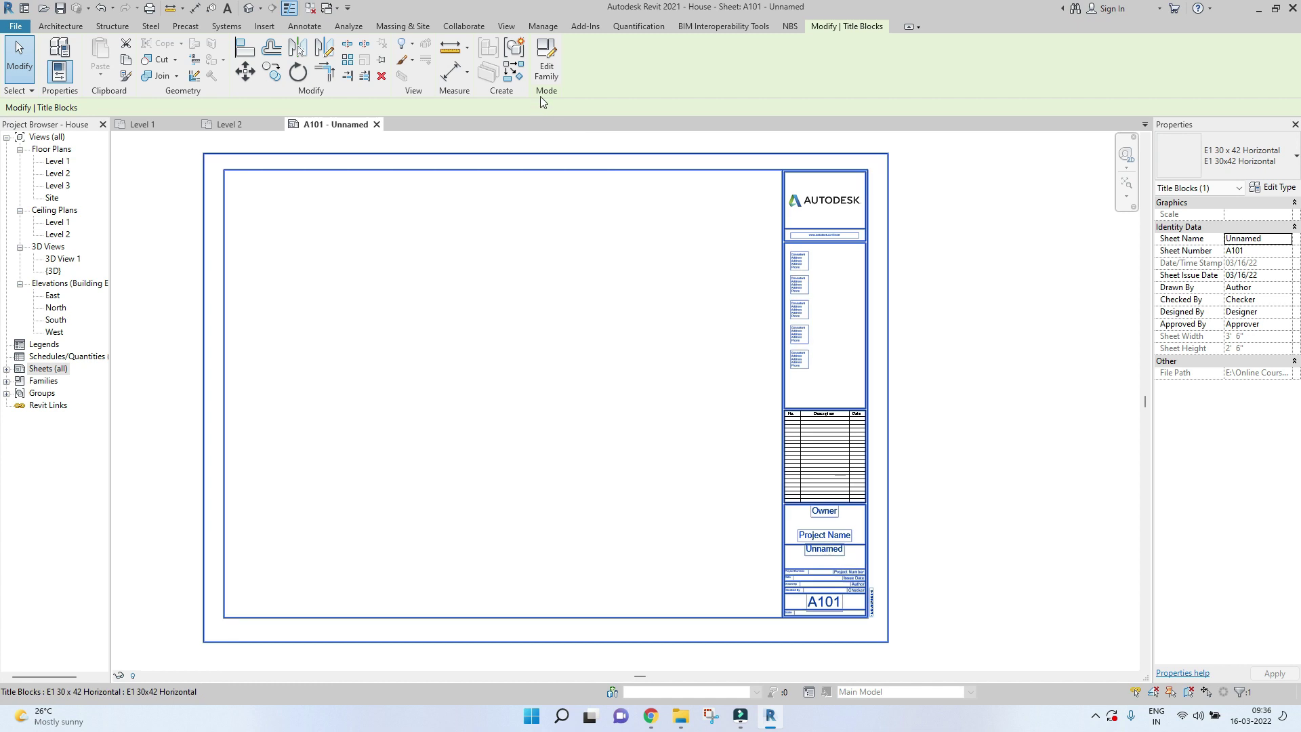
left_click(547, 67)
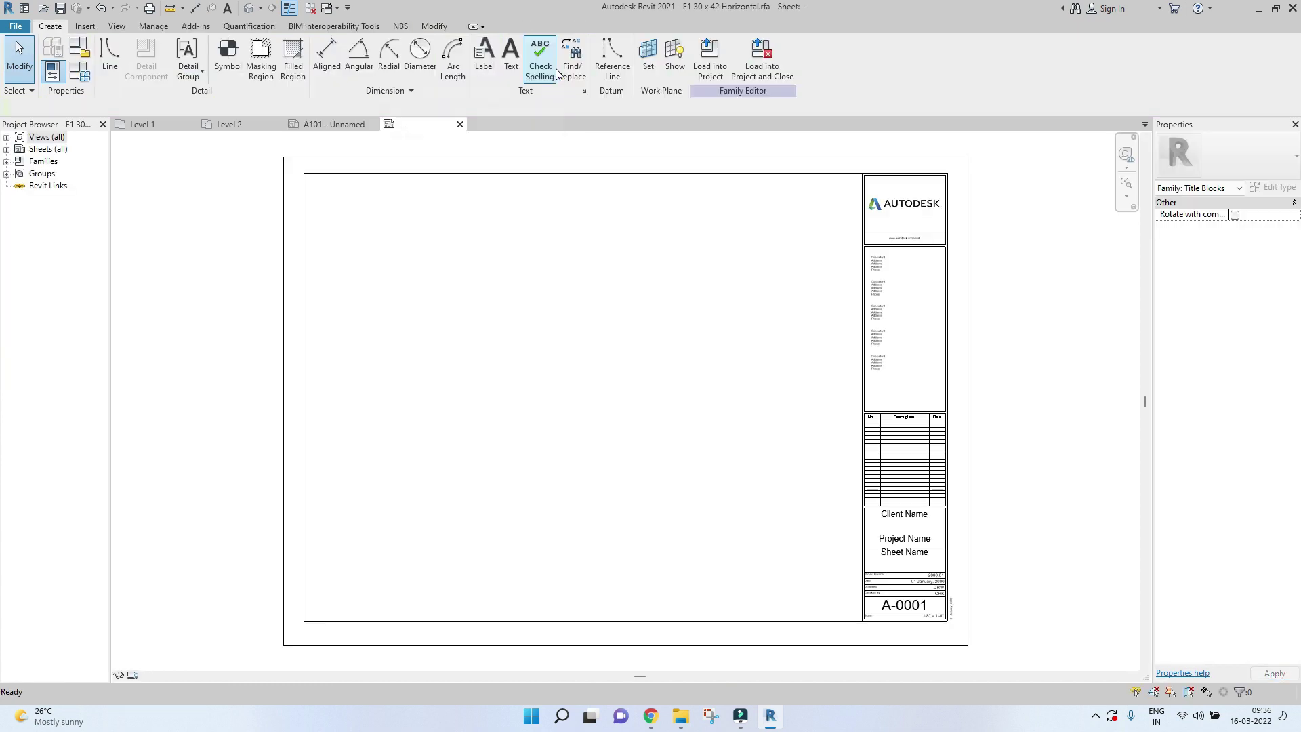
Step: Delete the Autodesk logo image from the top cell of the title block
scroll(874, 271, "up", 3)
left_click(847, 278)
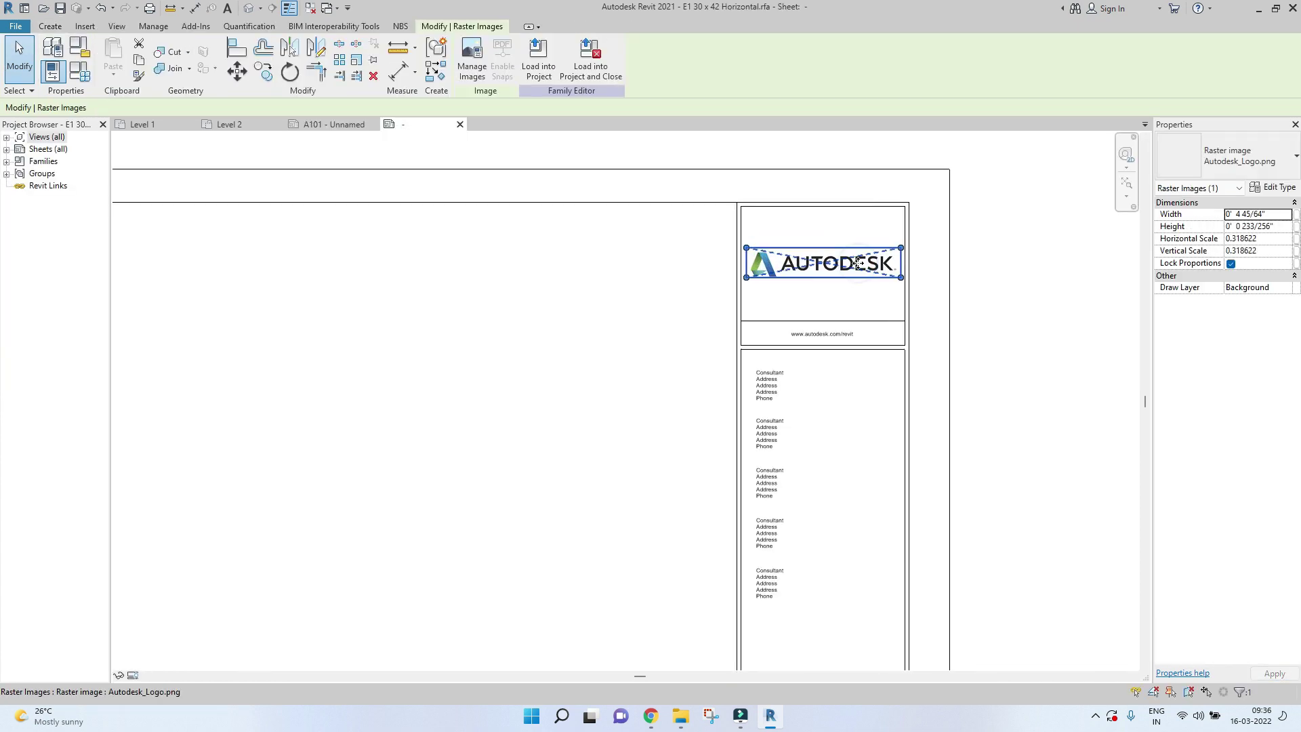
scroll(858, 264, "up", 2)
scroll(810, 256, "up", 2)
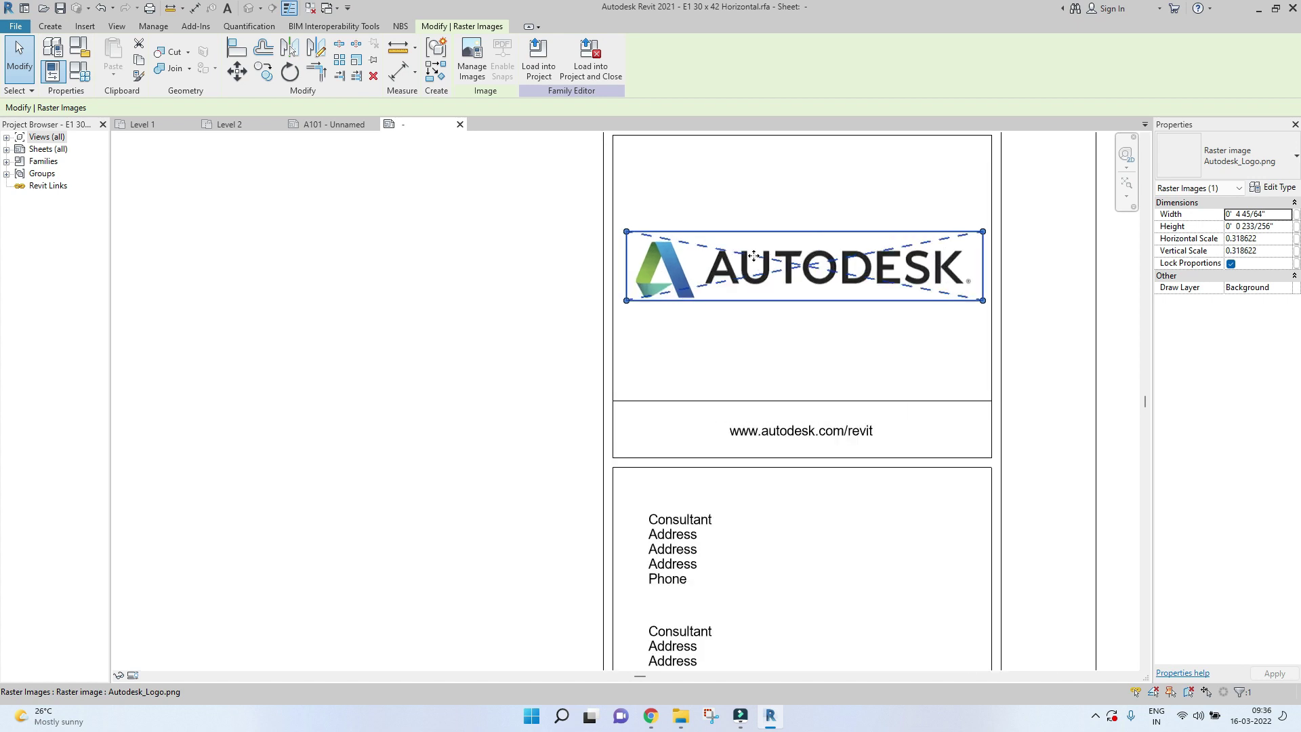
scroll(760, 270, "down", 2)
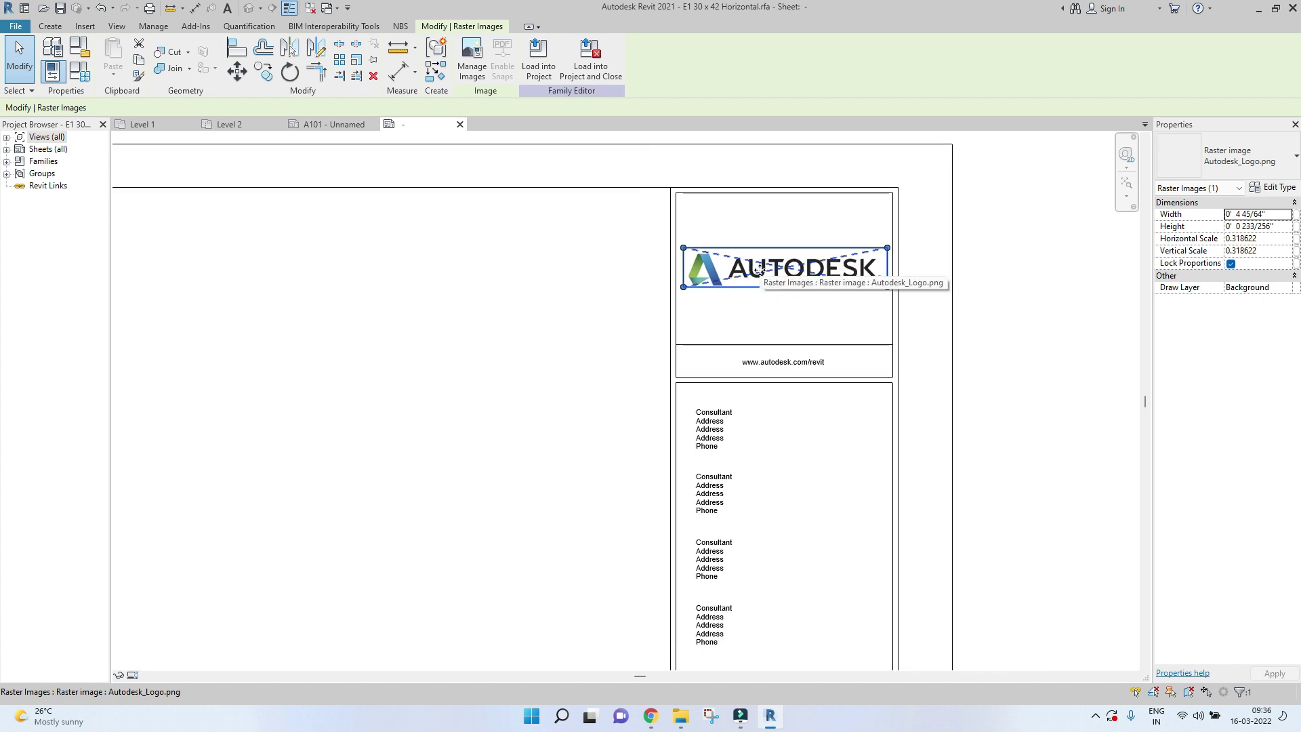
scroll(760, 270, "up", 2)
scroll(760, 270, "down", 2)
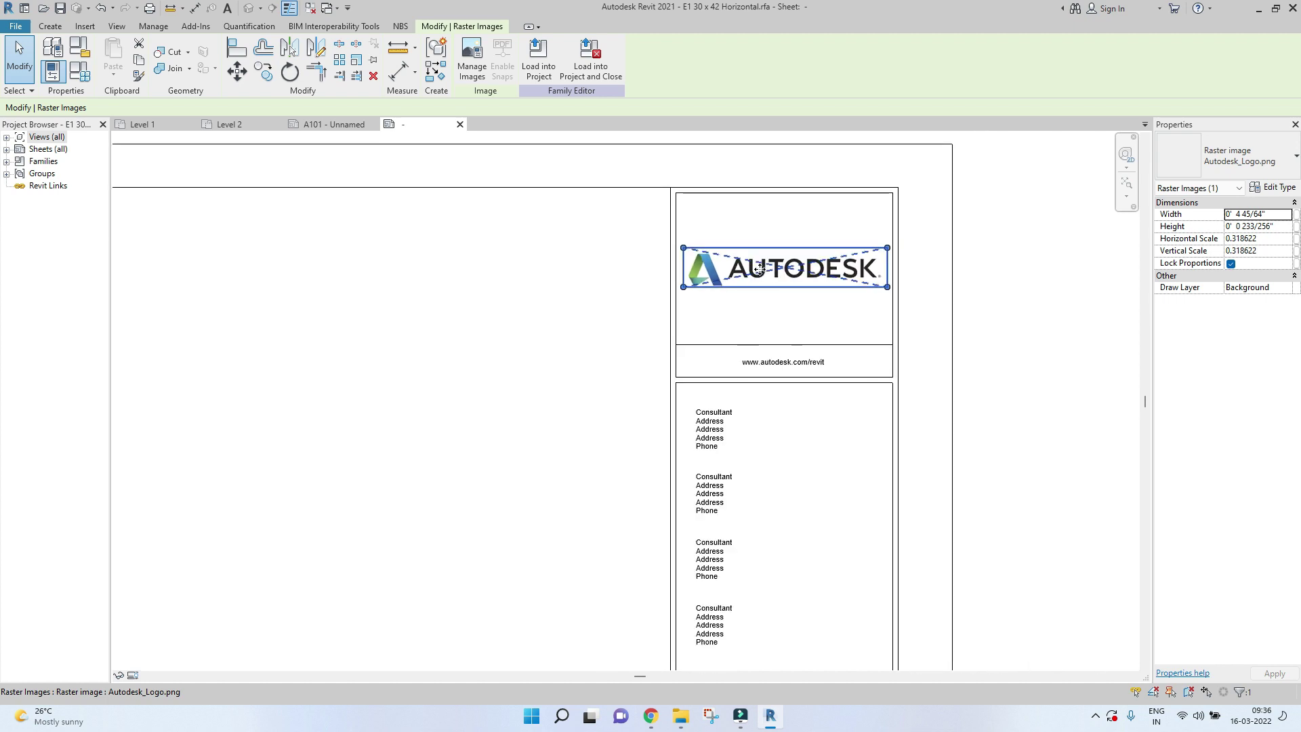
key("Delete")
scroll(760, 270, "down", 3)
scroll(761, 274, "up", 1)
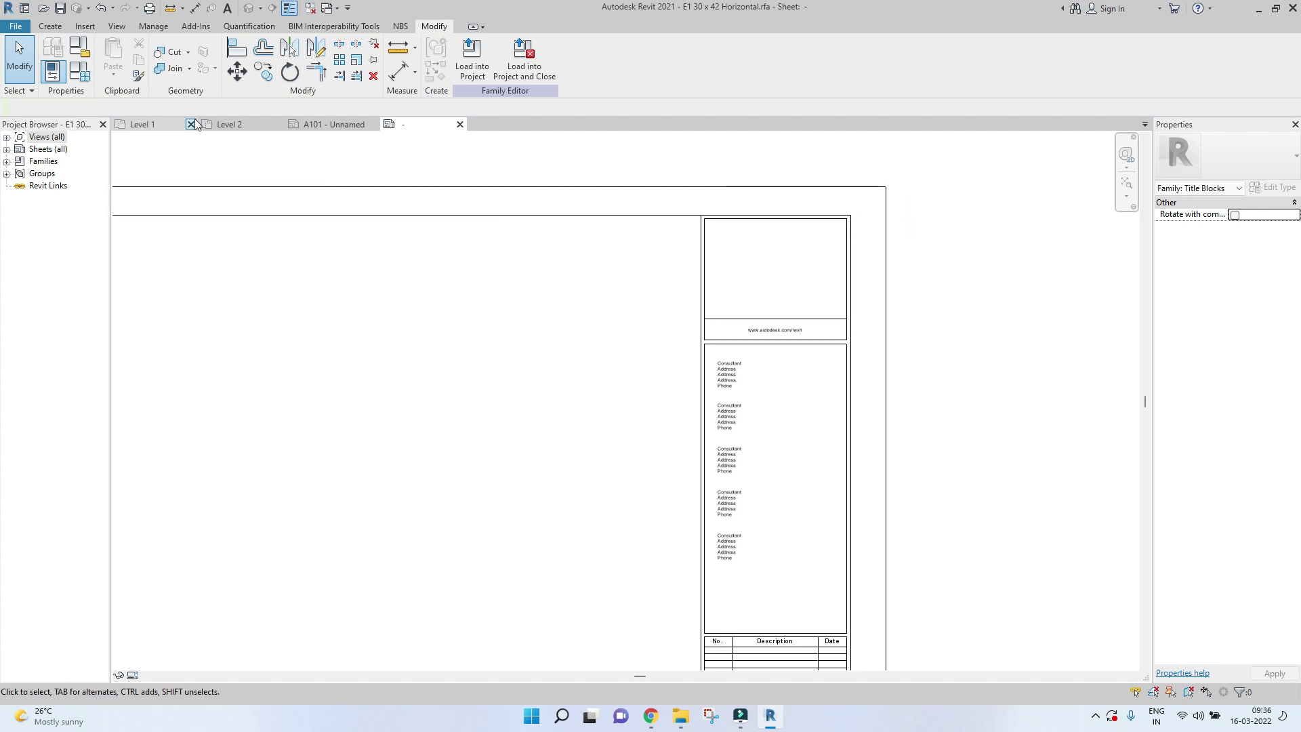
Step: Import the image New_Logo9.png and place it over the title block's empty logo cell
left_click(80, 27)
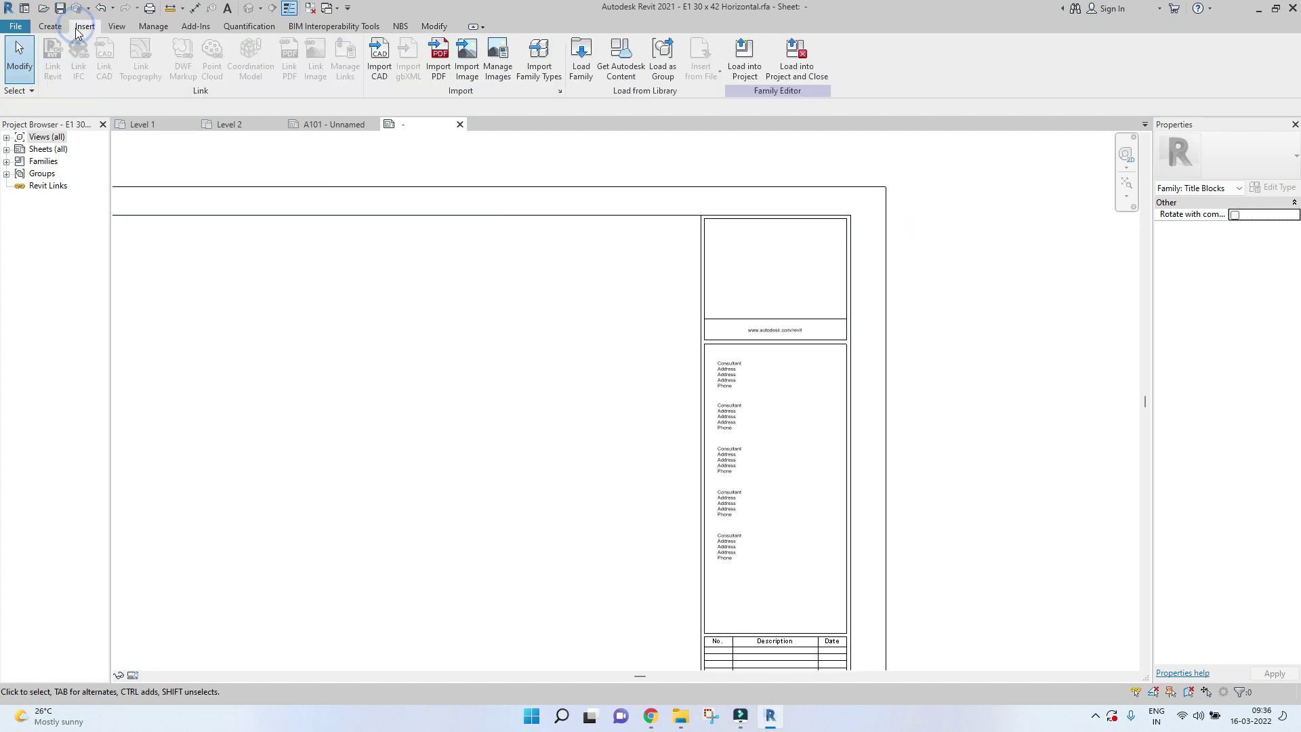
left_click(467, 74)
double_click(374, 88)
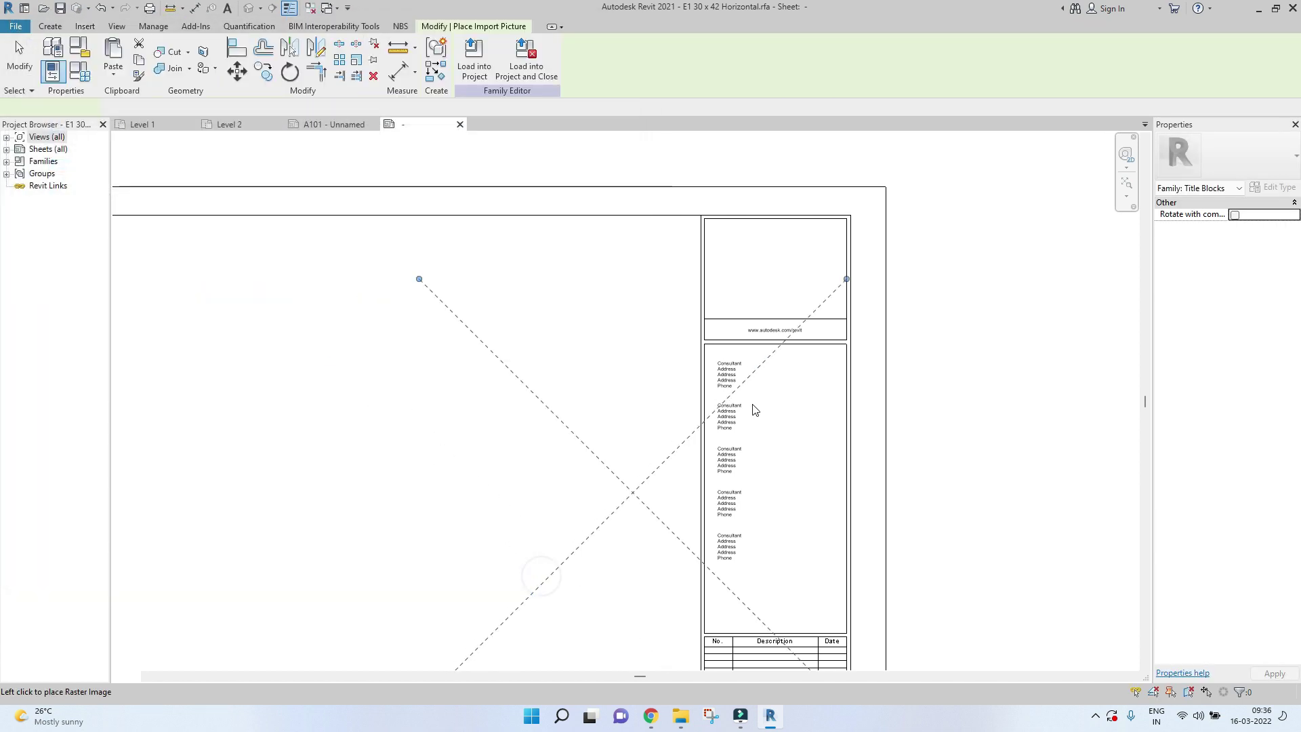
left_click(774, 275)
scroll(789, 386, "down", 2)
scroll(844, 373, "up", 2)
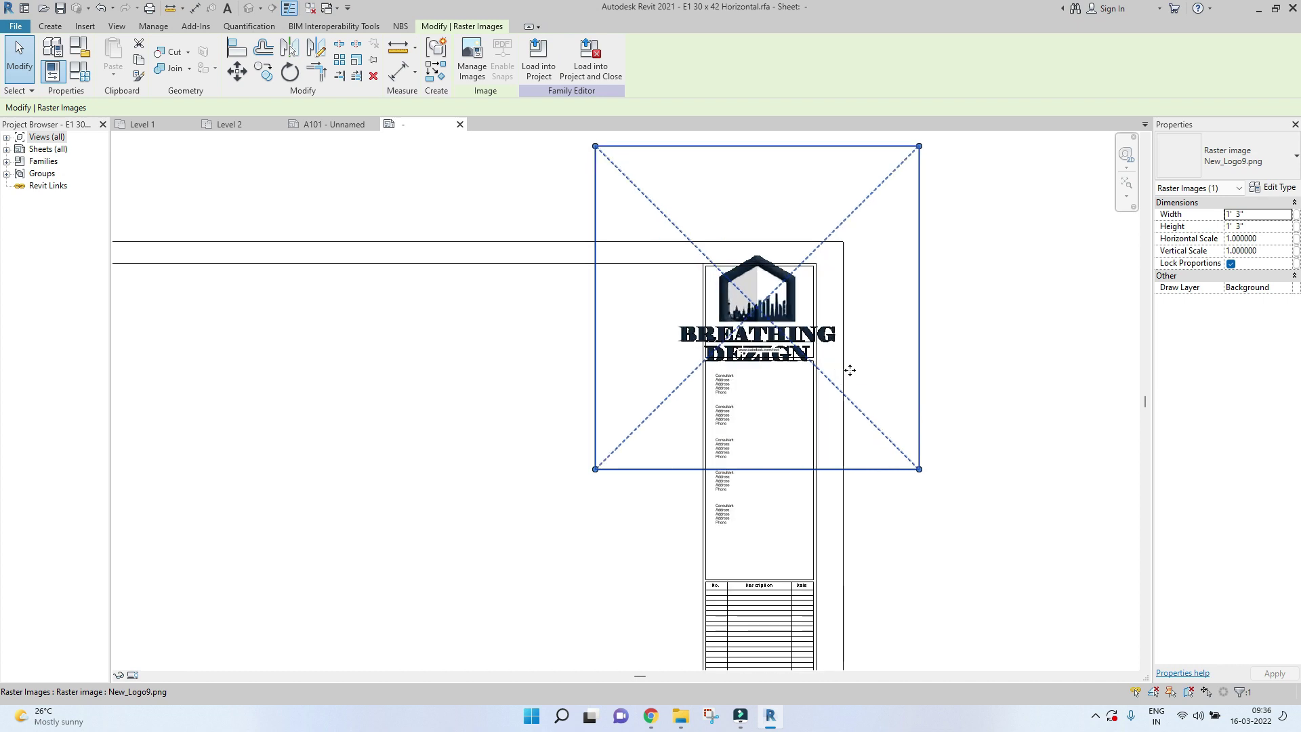
Step: Scale the new logo image down to about 5 37/128" wide and move it into the logo cell
left_click_drag(919, 146, 758, 306)
scroll(708, 411, "up", 2)
left_click_drag(785, 502, 668, 397)
left_click_drag(624, 329, 793, 263)
left_click_drag(848, 322, 888, 361)
left_click_drag(825, 296, 816, 269)
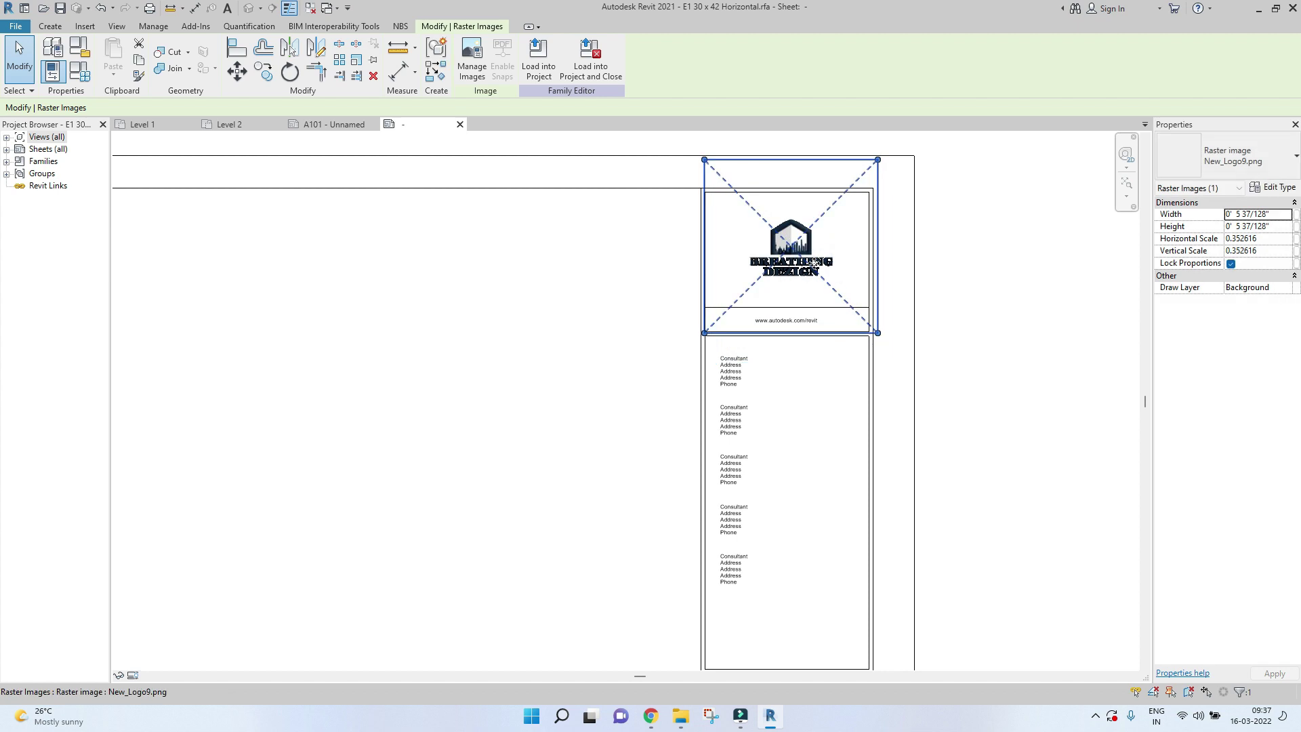
Step: Enlarge the logo image to about 5 249/256" wide and centre it within the logo cell above the website line
left_click_drag(879, 334, 900, 355)
mouse_move(799, 268)
left_mouse_down()
mouse_move(779, 259)
mouse_move(797, 262)
left_mouse_up()
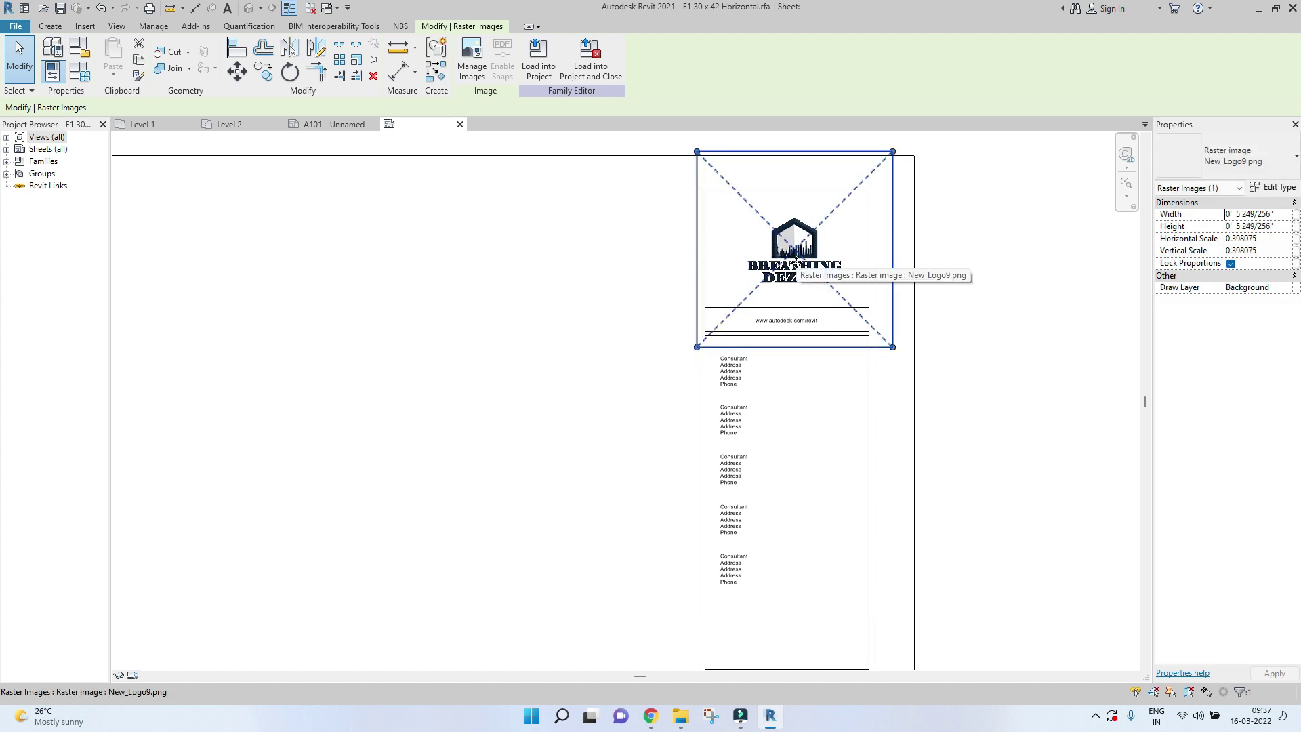
key("Left")
key("Right")
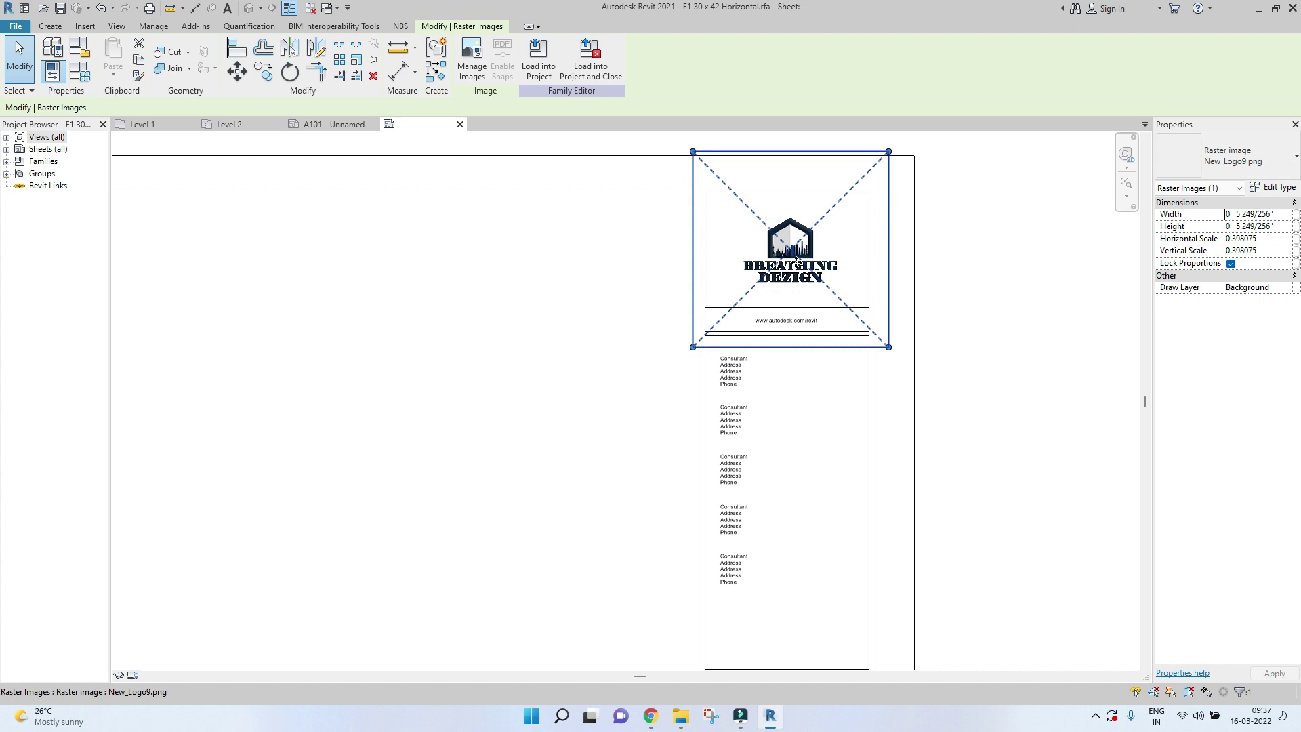
key("Left")
left_click(1040, 285)
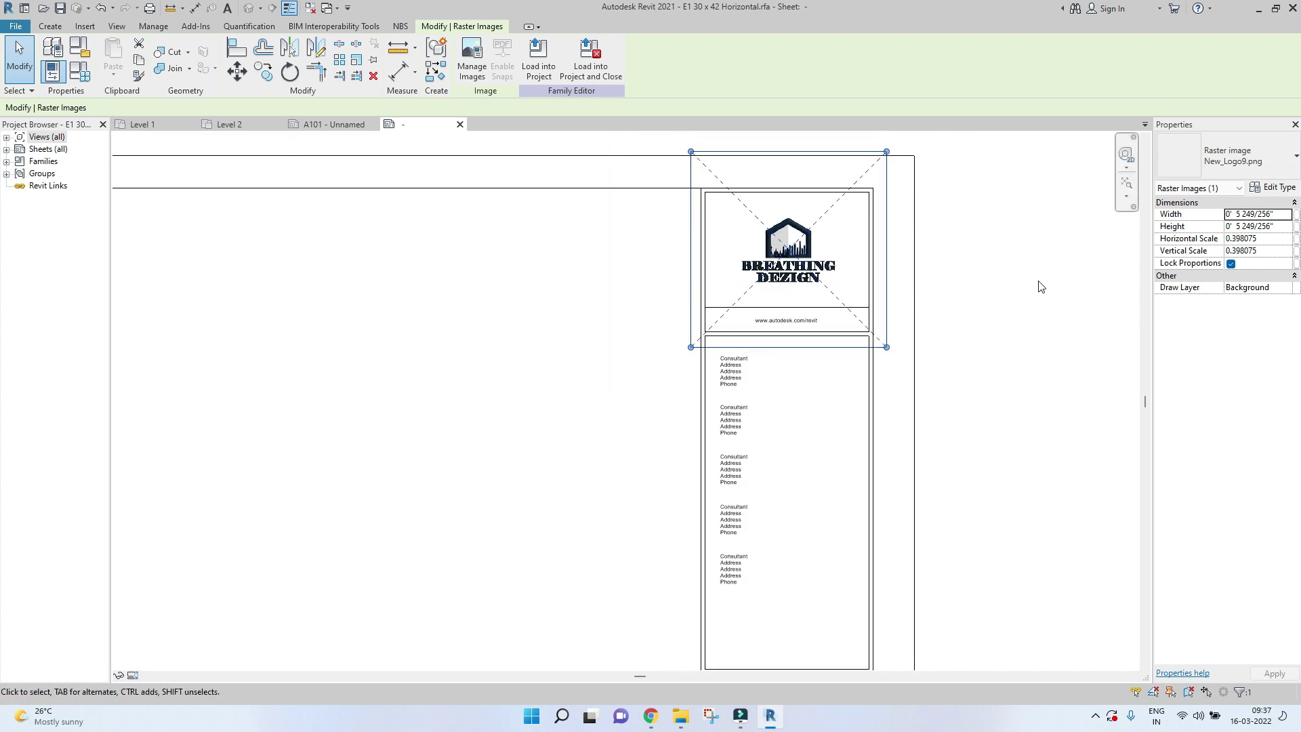
scroll(1038, 285, "down", 4)
scroll(956, 305, "up", 6)
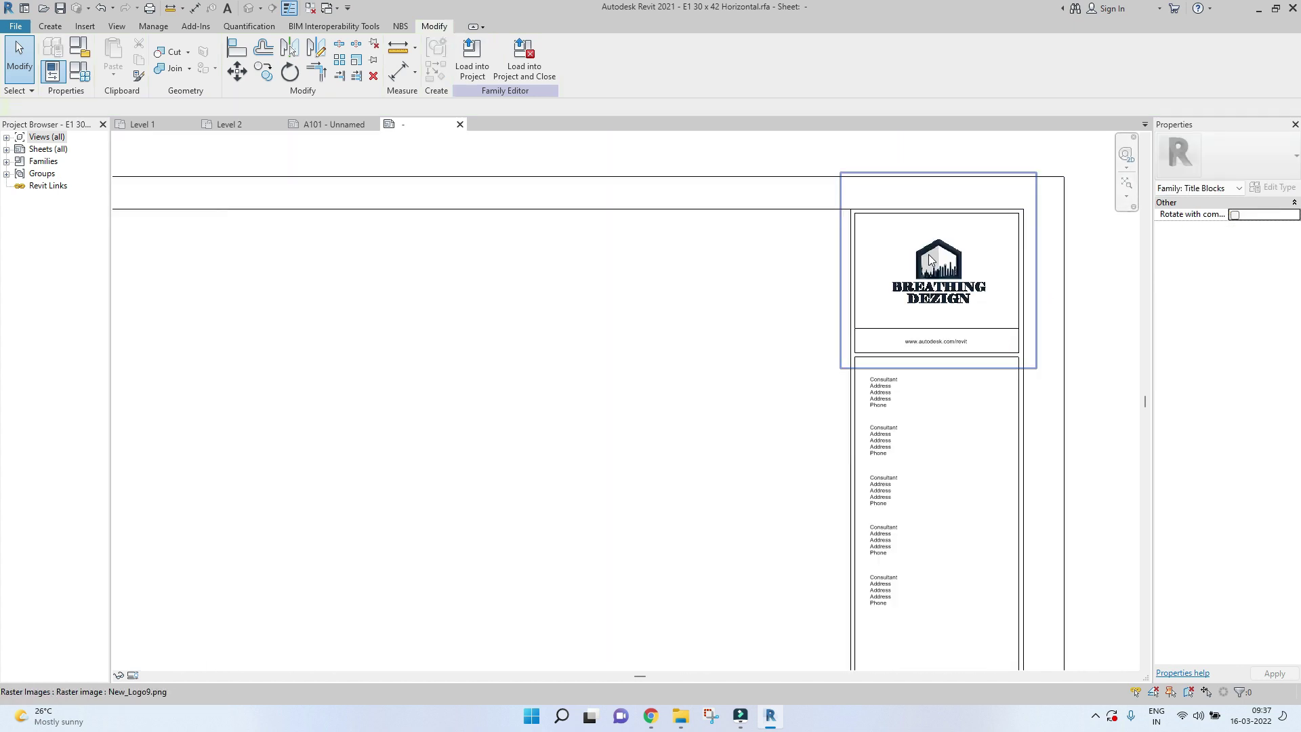
scroll(953, 308, "up", 3)
middle_click_drag(915, 343, 741, 407)
scroll(742, 408, "down", 4)
scroll(765, 379, "up", 1)
scroll(766, 380, "up", 2)
left_click(768, 361)
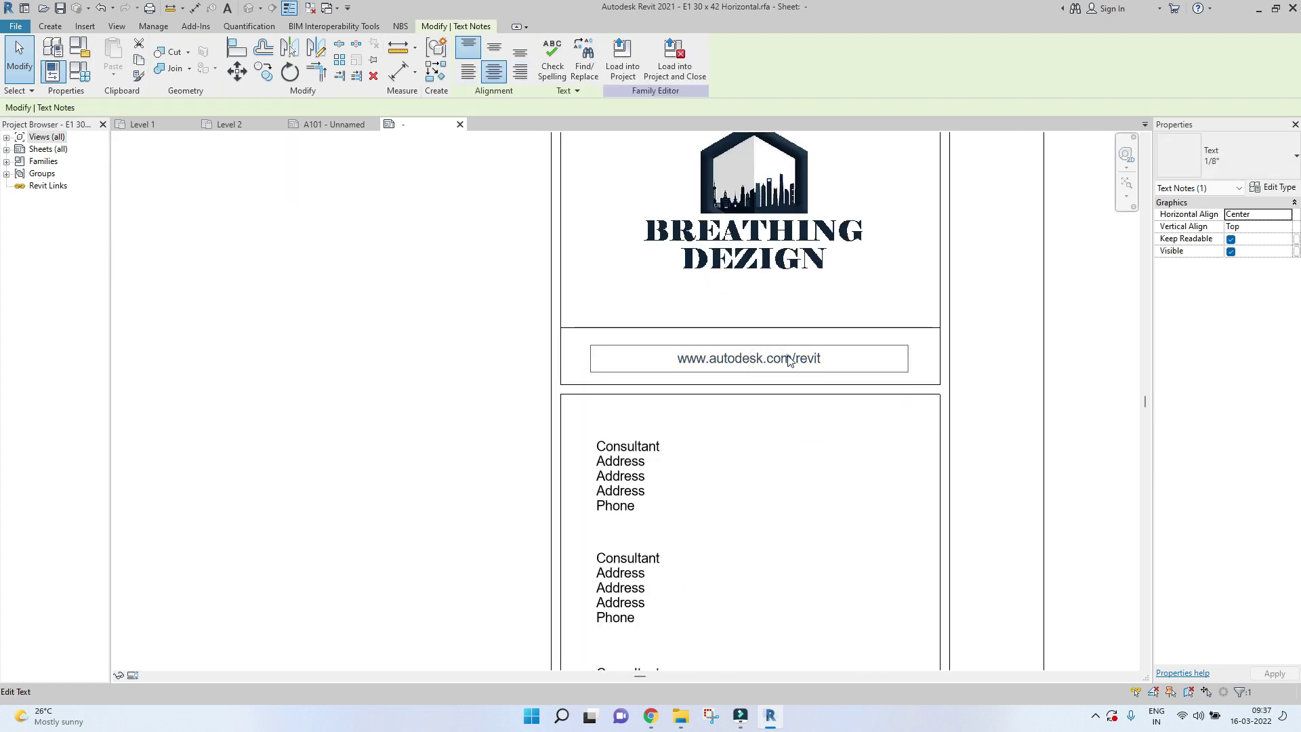
left_click(791, 361)
left_click_drag(833, 360, 713, 367)
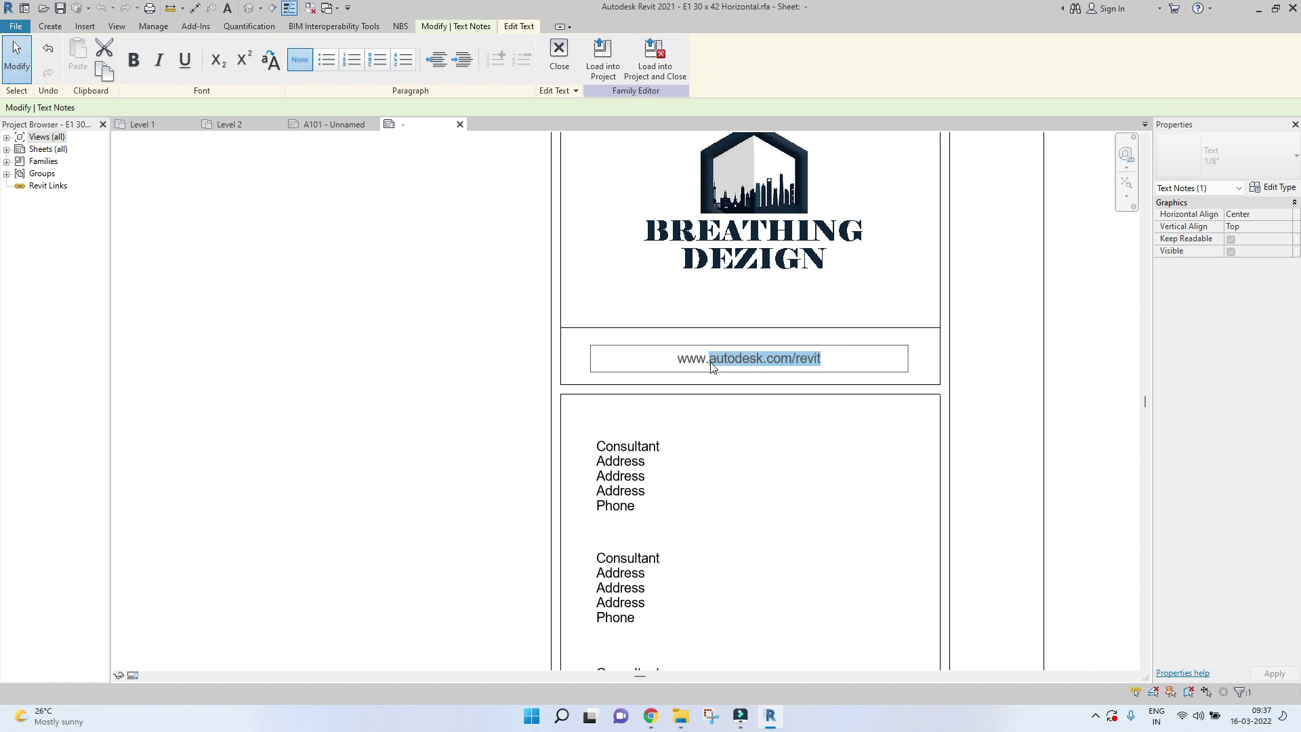
type("breathing")
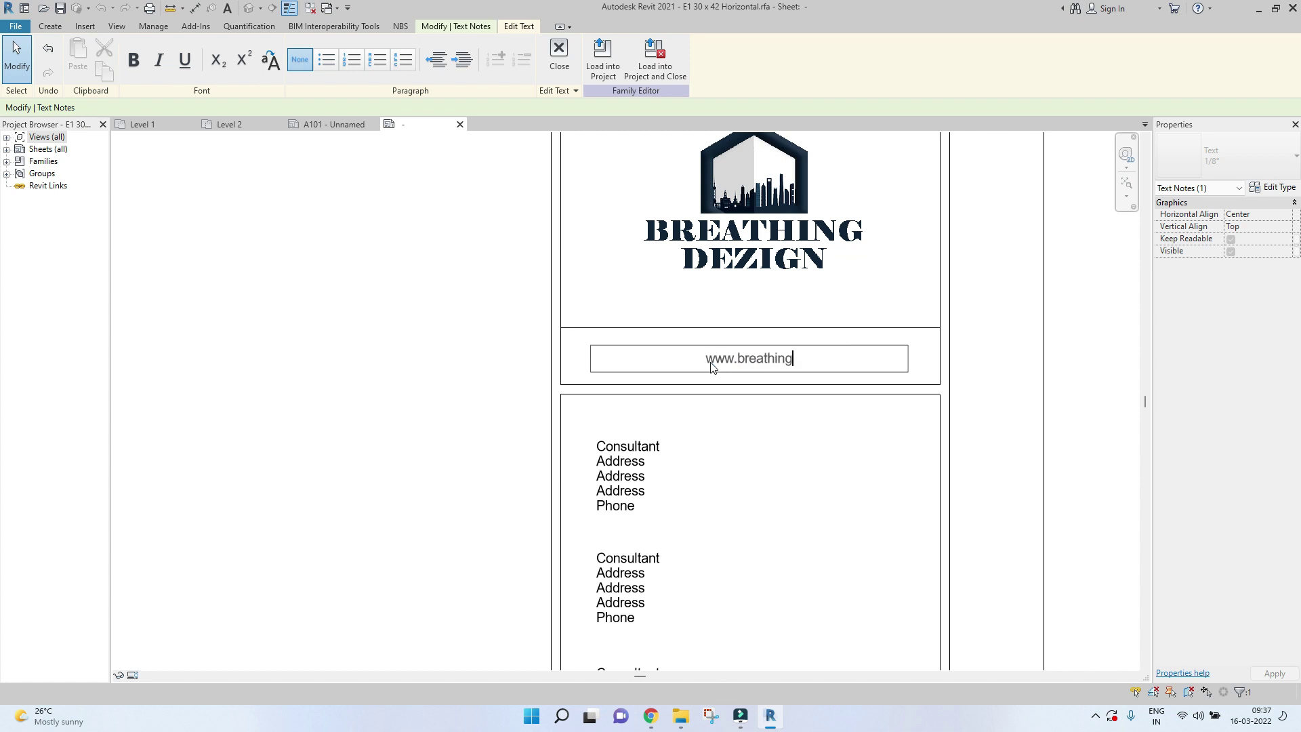
type("de")
type("zign")
type("/")
type(".com")
key("BackSpace")
key("BackSpace")
key("BackSpace")
key("BackSpace")
key("BackSpace")
type(".com")
left_click(467, 263)
Step: Widen the first consultant text block and add sample text after its Consultant and Address lines, starting with " : jsjd"
scroll(744, 381, "down", 3)
scroll(743, 381, "up", 3)
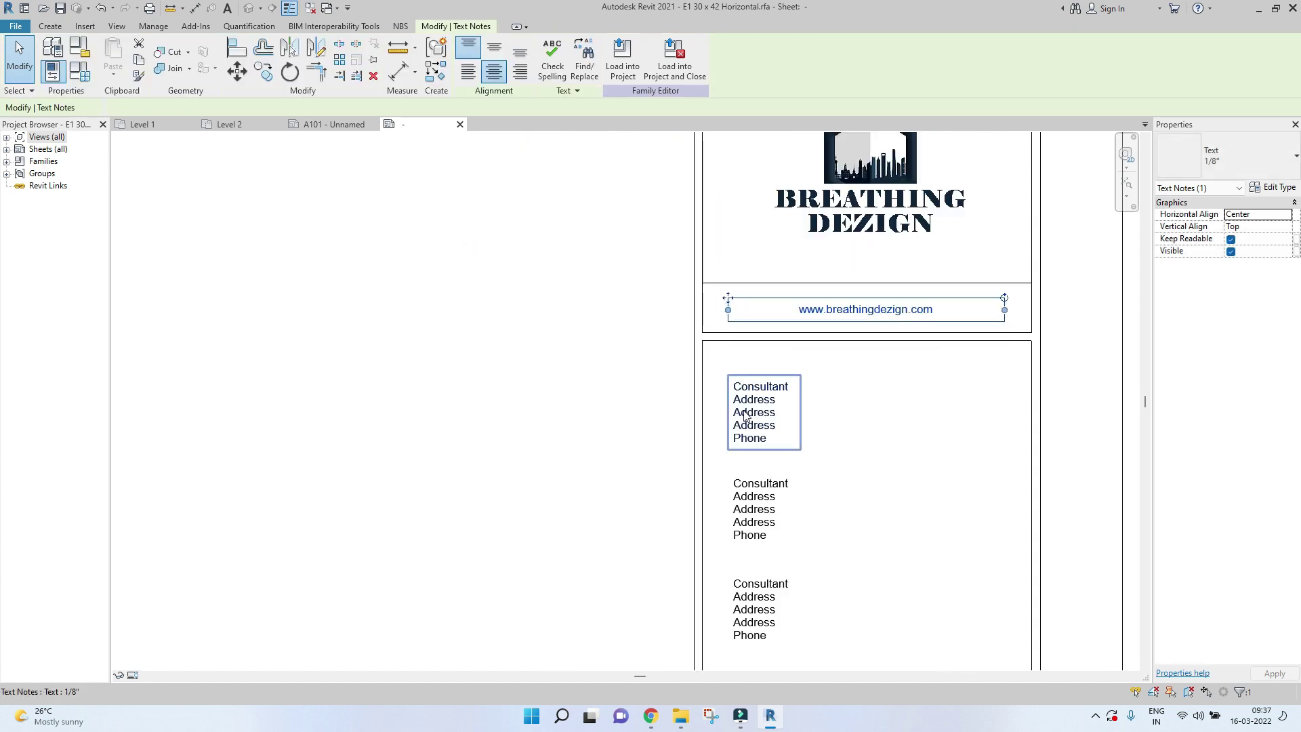
left_click(745, 390)
left_click_drag(801, 410, 985, 412)
left_click(861, 405)
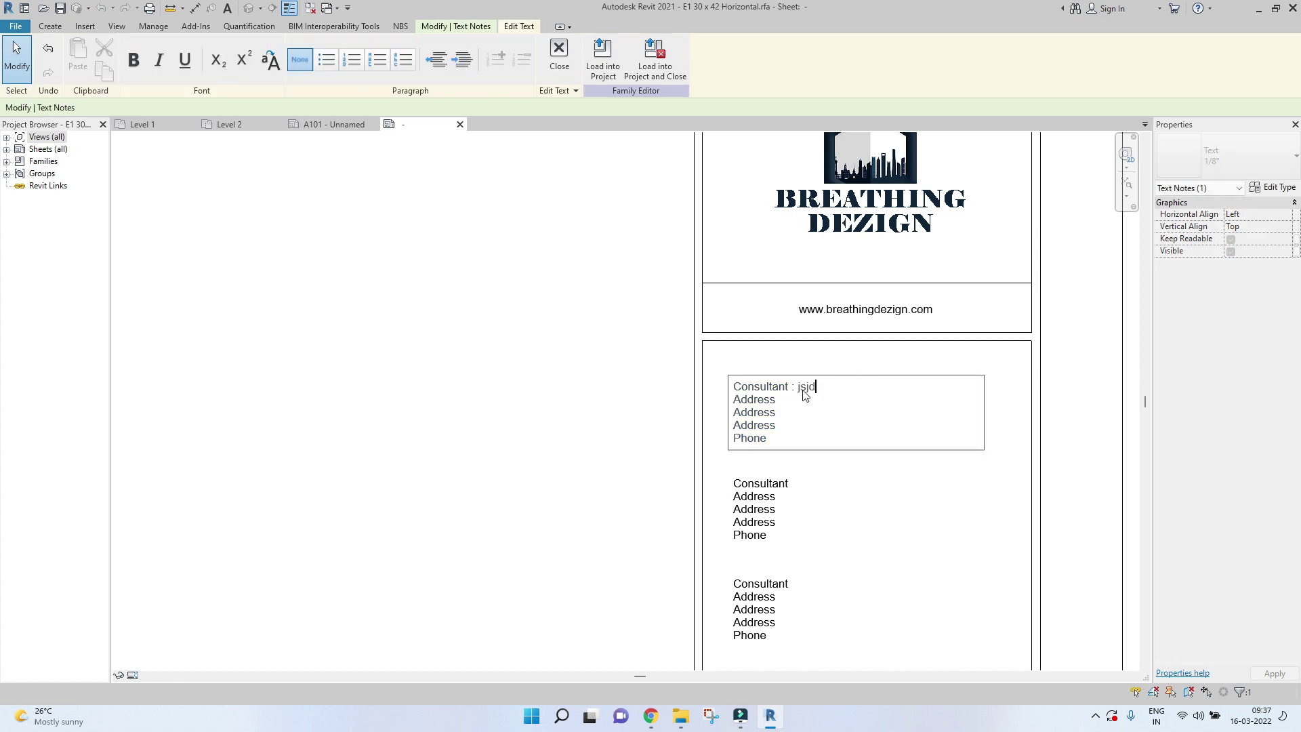
left_click(807, 404)
type("sc")
left_click(802, 434)
Step: Delete all five consultant address text blocks from the title block
left_click(887, 495)
key("Delete")
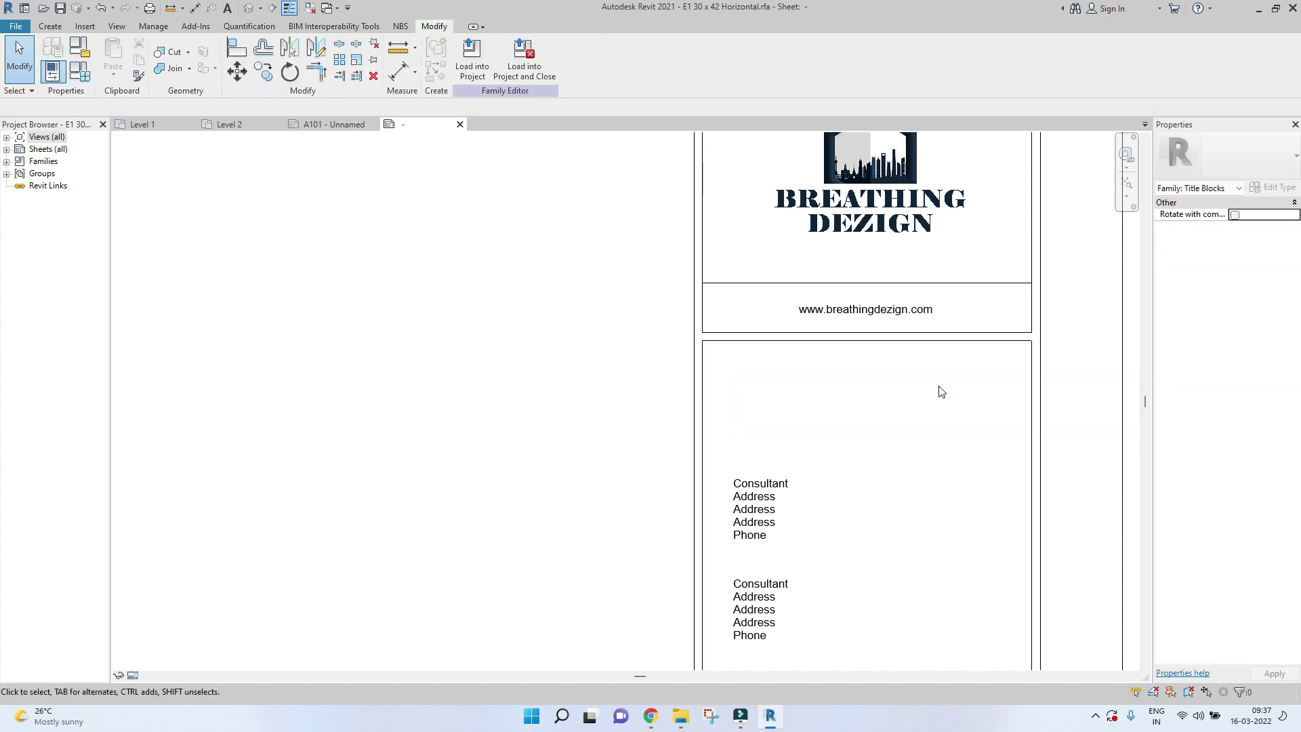
left_click(786, 522)
key("Delete")
middle_click_drag(778, 511, 789, 382)
scroll(790, 381, "down", 2)
left_click(770, 427)
key("Delete")
left_click(770, 482)
key("Delete")
left_click(771, 537)
key("Delete")
Step: Examine the edited title block from the revision table and project labels up to the logo and website line
middle_click_drag(770, 499, 799, 313)
scroll(762, 387, "down", 1)
scroll(762, 528, "up", 3)
scroll(799, 313, "down", 2)
scroll(717, 366, "up", 2)
middle_click_drag(782, 465, 723, 348)
scroll(723, 348, "down", 1)
left_click(726, 316)
left_click(886, 275)
scroll(762, 284, "up", 2)
scroll(761, 292, "down", 1)
scroll(756, 532, "up", 1)
left_click(762, 457)
scroll(806, 569, "down", 3)
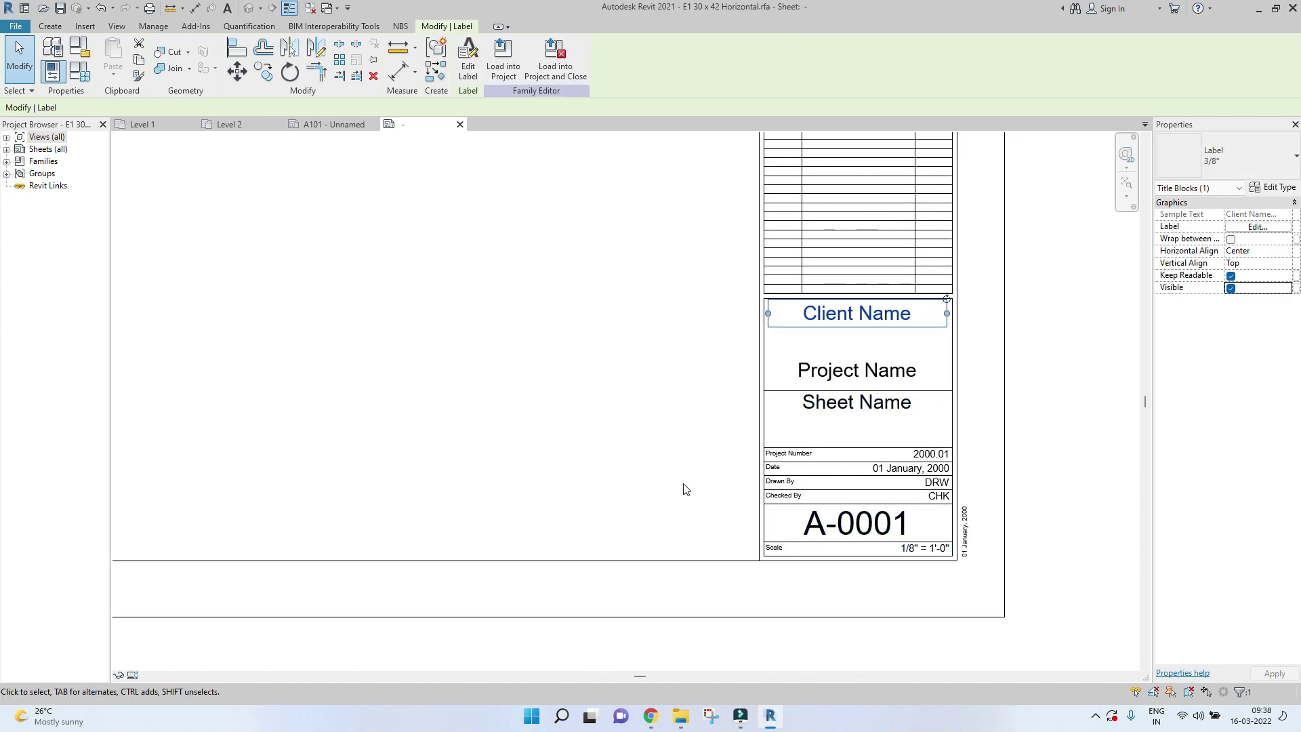
scroll(686, 489, "down", 5)
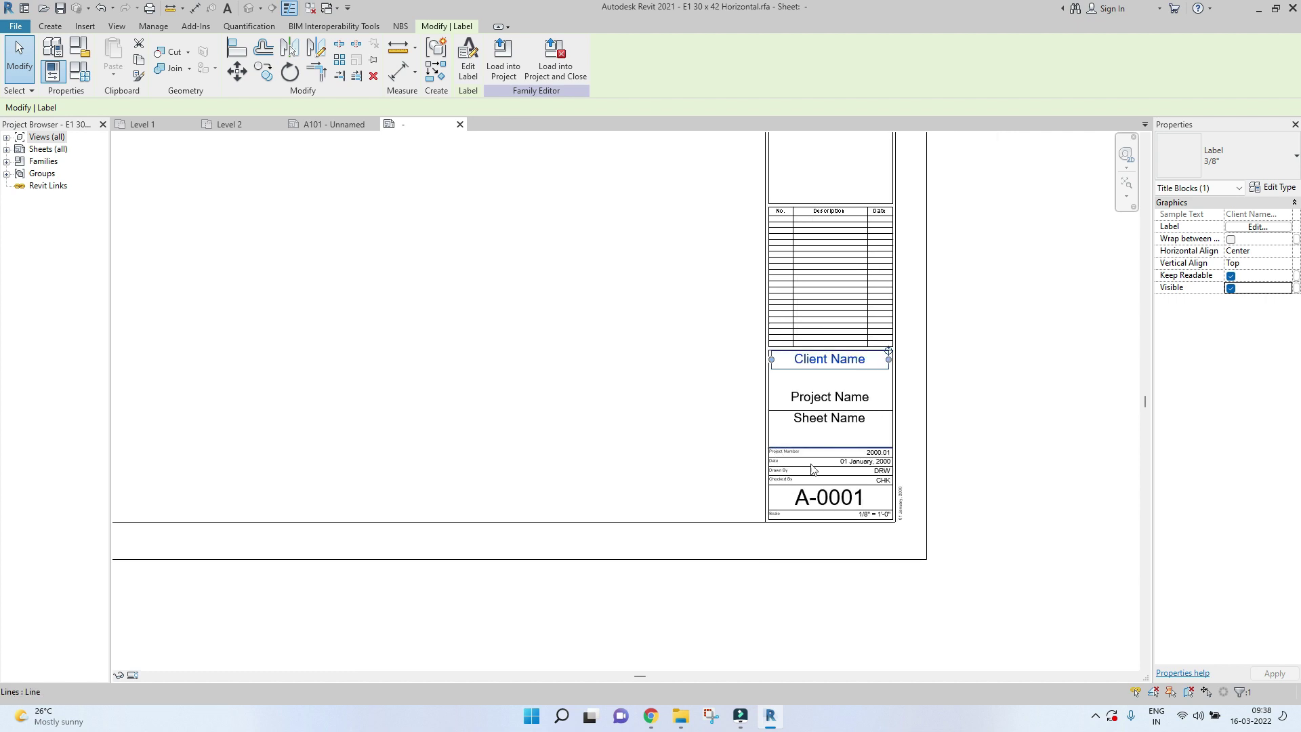
scroll(871, 204, "up", 3)
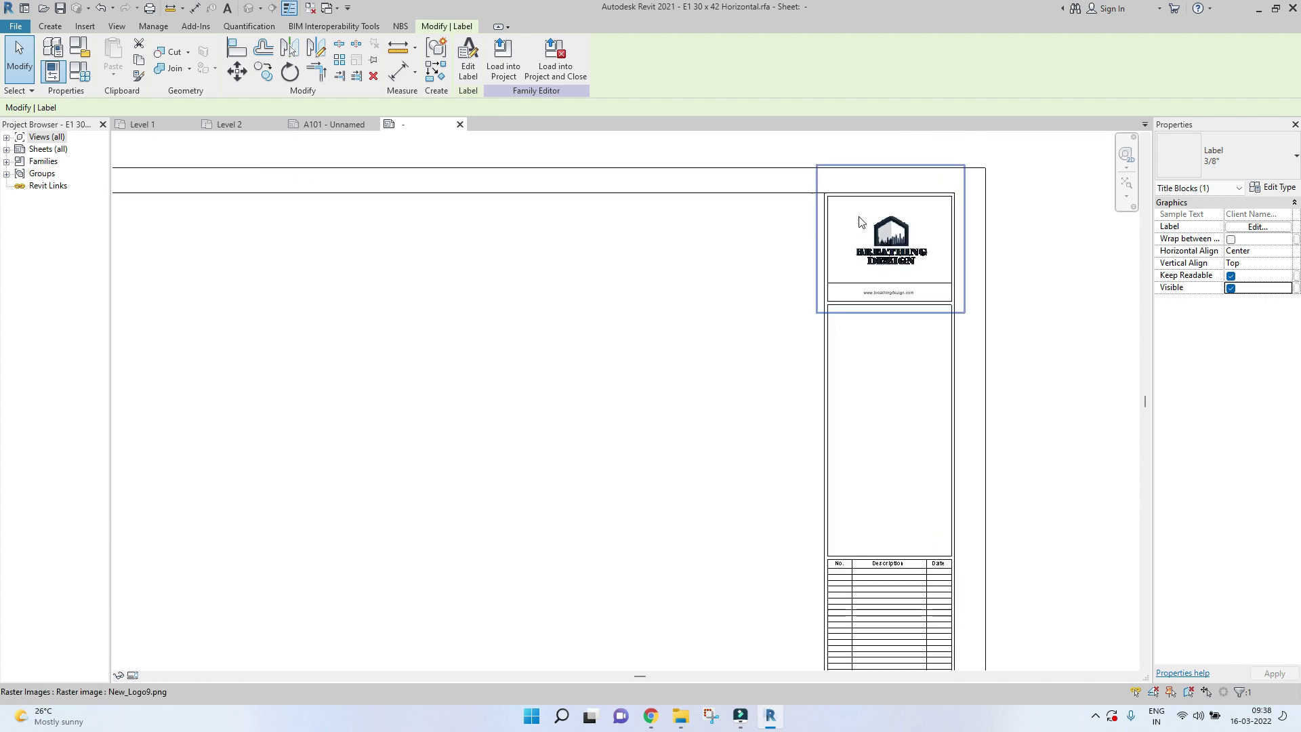
scroll(872, 236, "up", 2)
scroll(852, 388, "down", 5)
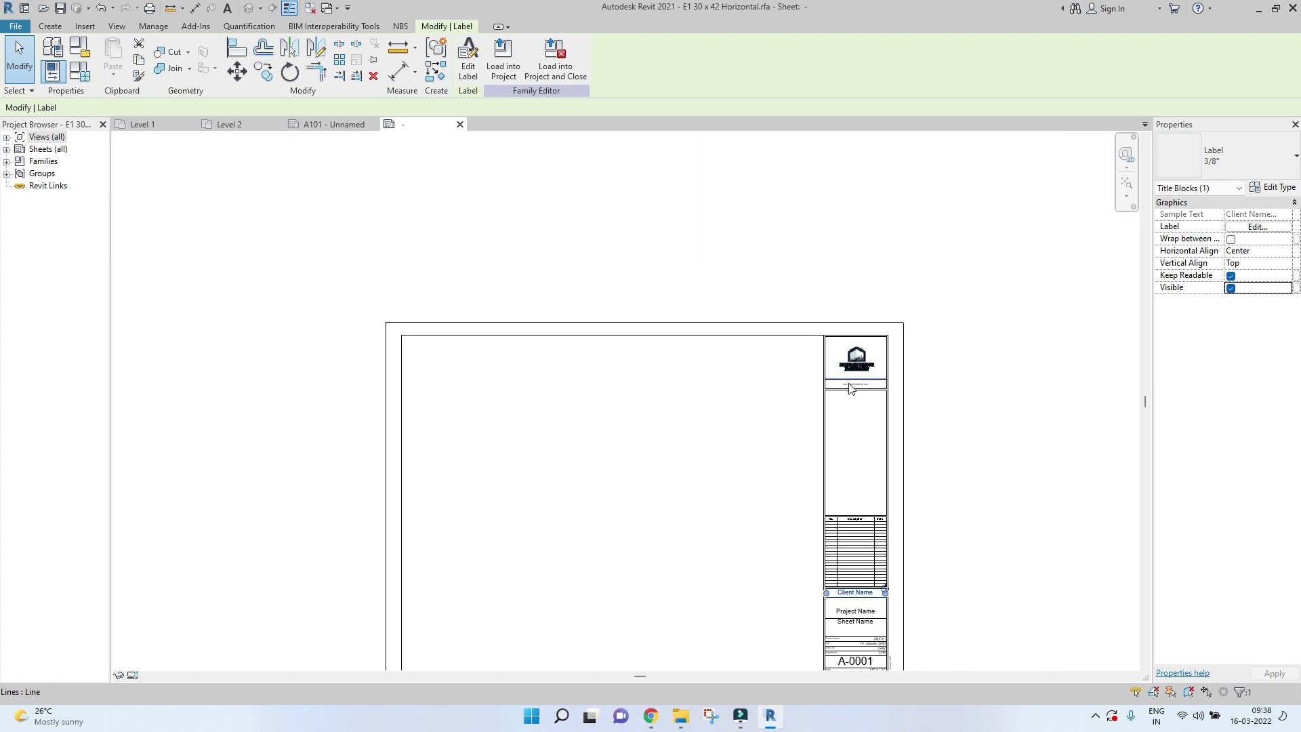
scroll(861, 386, "up", 2)
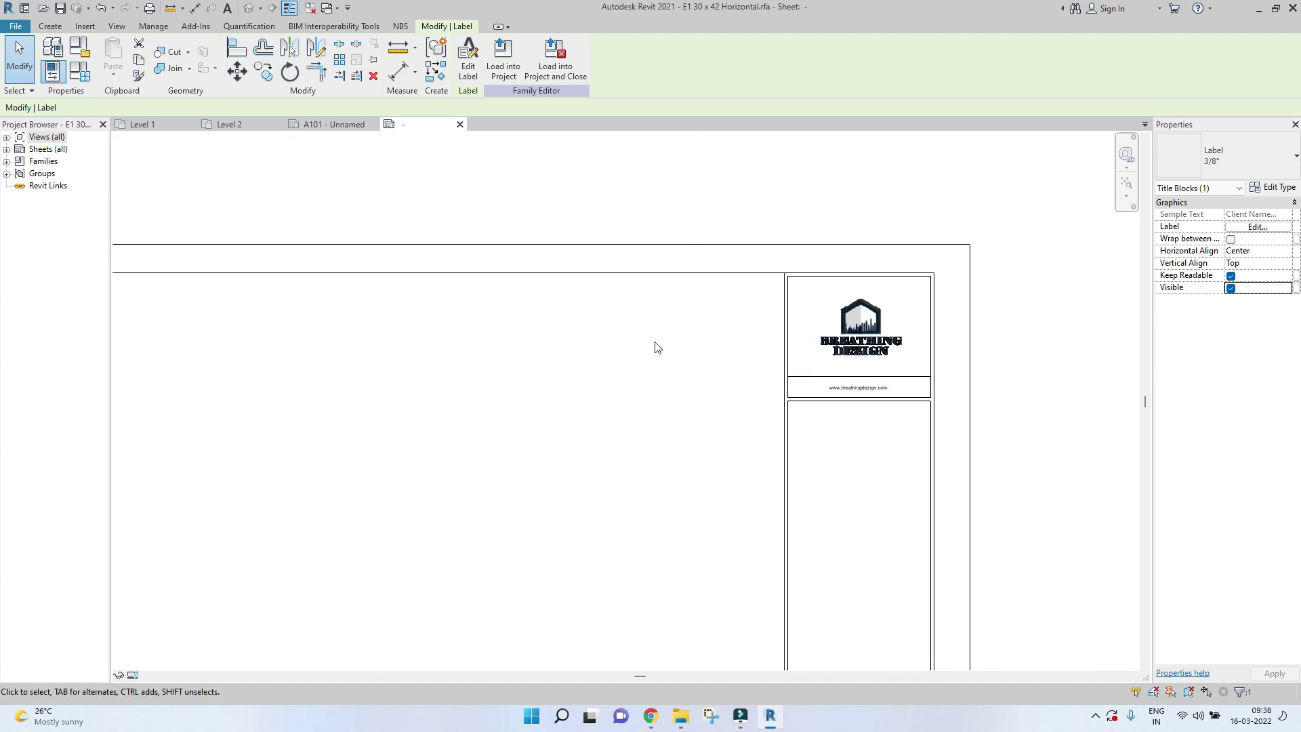
Step: Load the edited title block into the House project, overwriting the existing version and its parameter values
left_click(505, 71)
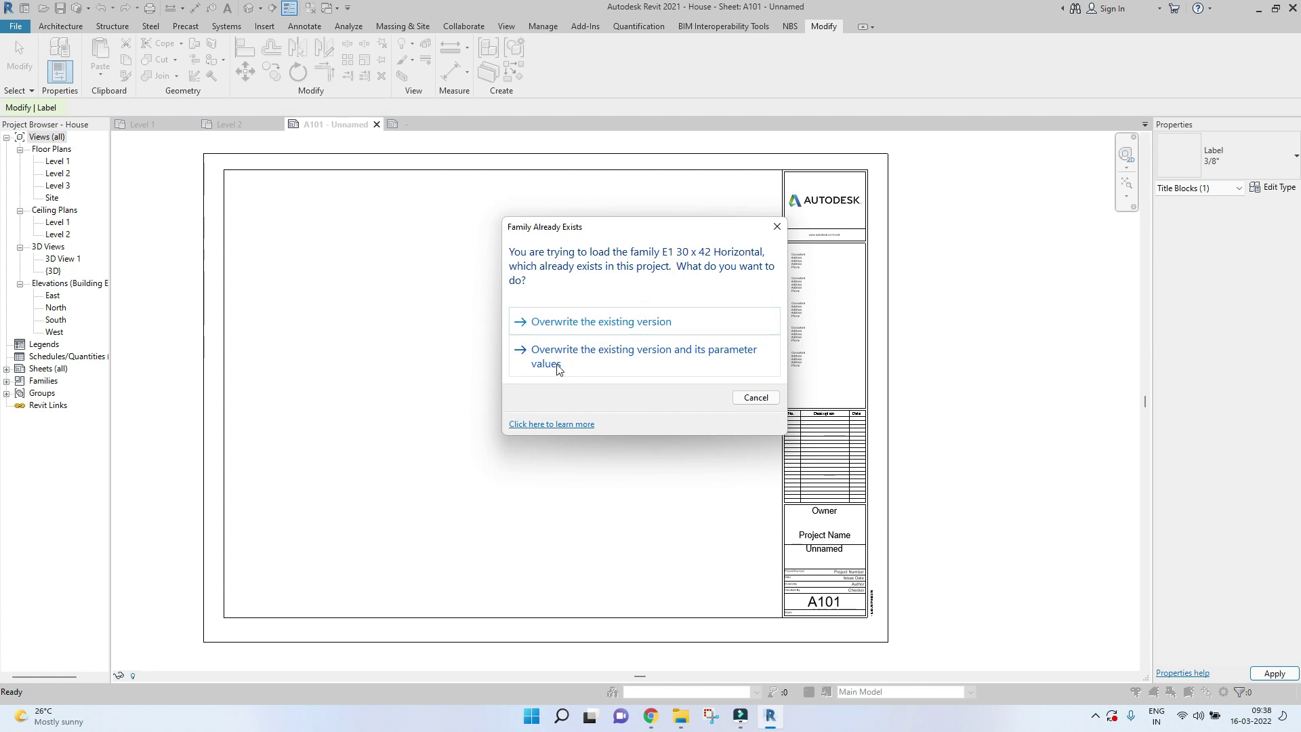
left_click(703, 358)
scroll(909, 187, "up", 2)
scroll(908, 186, "up", 4)
scroll(829, 393, "down", 2)
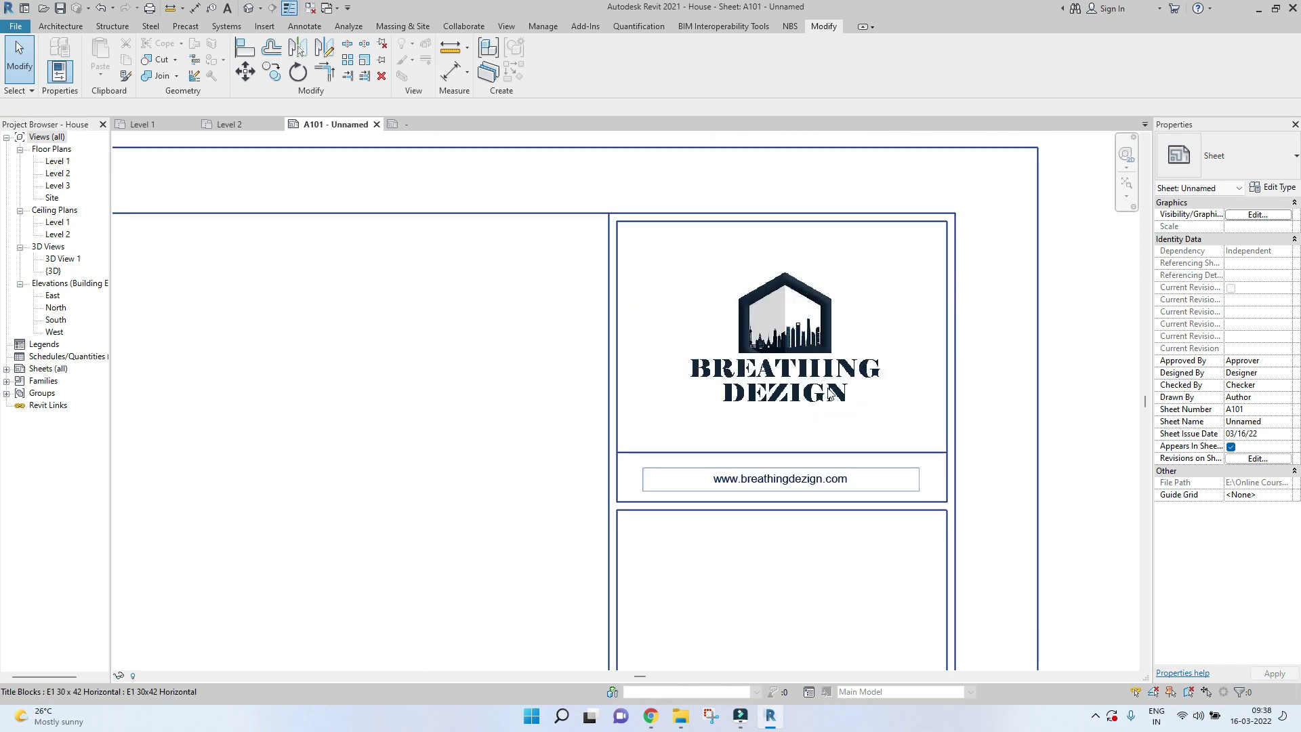
Step: Set the owner label in sheet A101's title block to XYZ
scroll(805, 474, "down", 3)
scroll(810, 352, "down", 3, "ctrl")
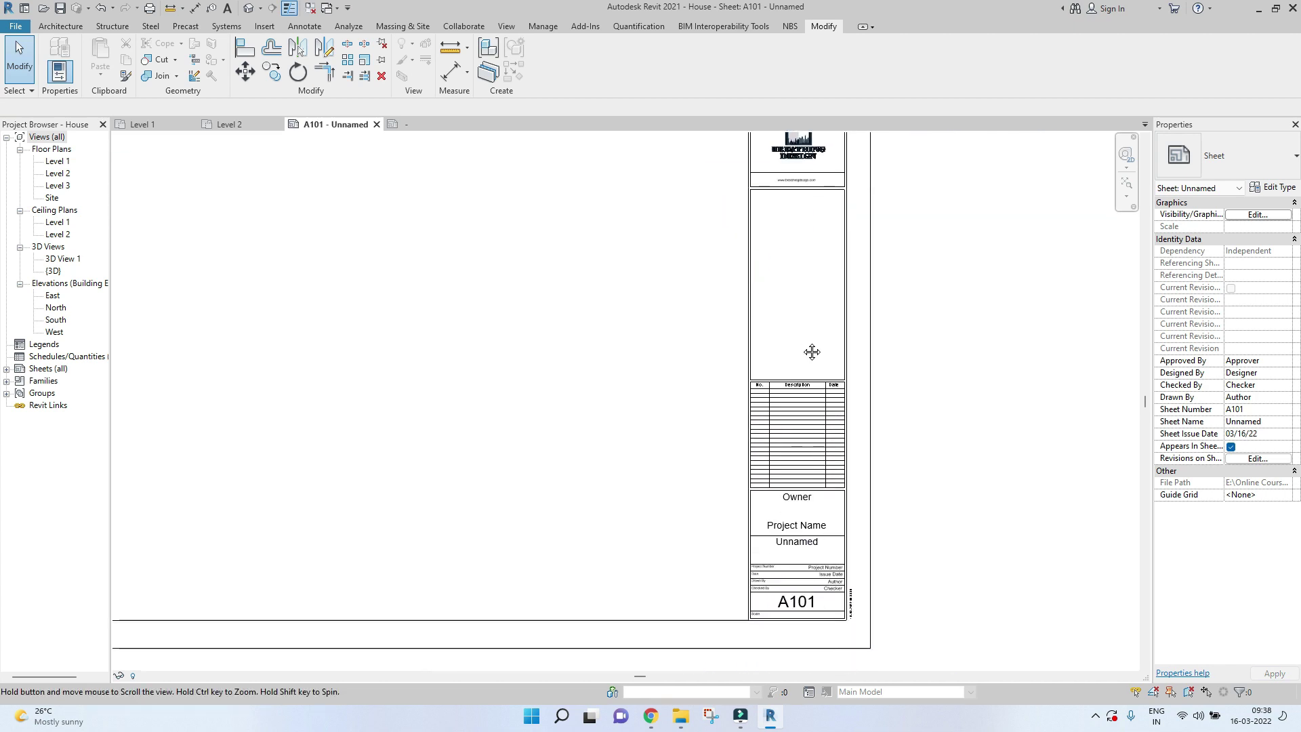
scroll(796, 504, "up", 1)
left_click(797, 489)
left_click(800, 487)
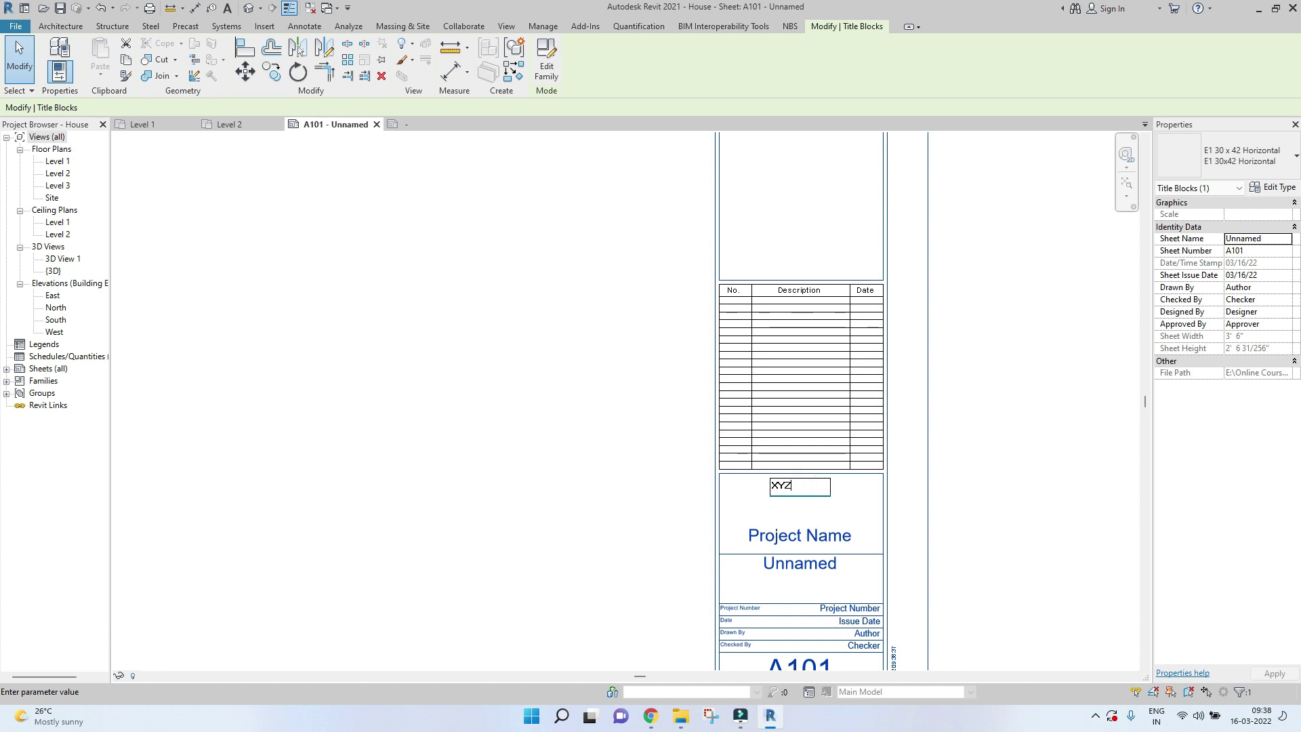
left_click(952, 493)
Step: Clear the project name in sheet A101's title block
scroll(779, 556, "up", 3)
left_click(832, 515)
type("asd")
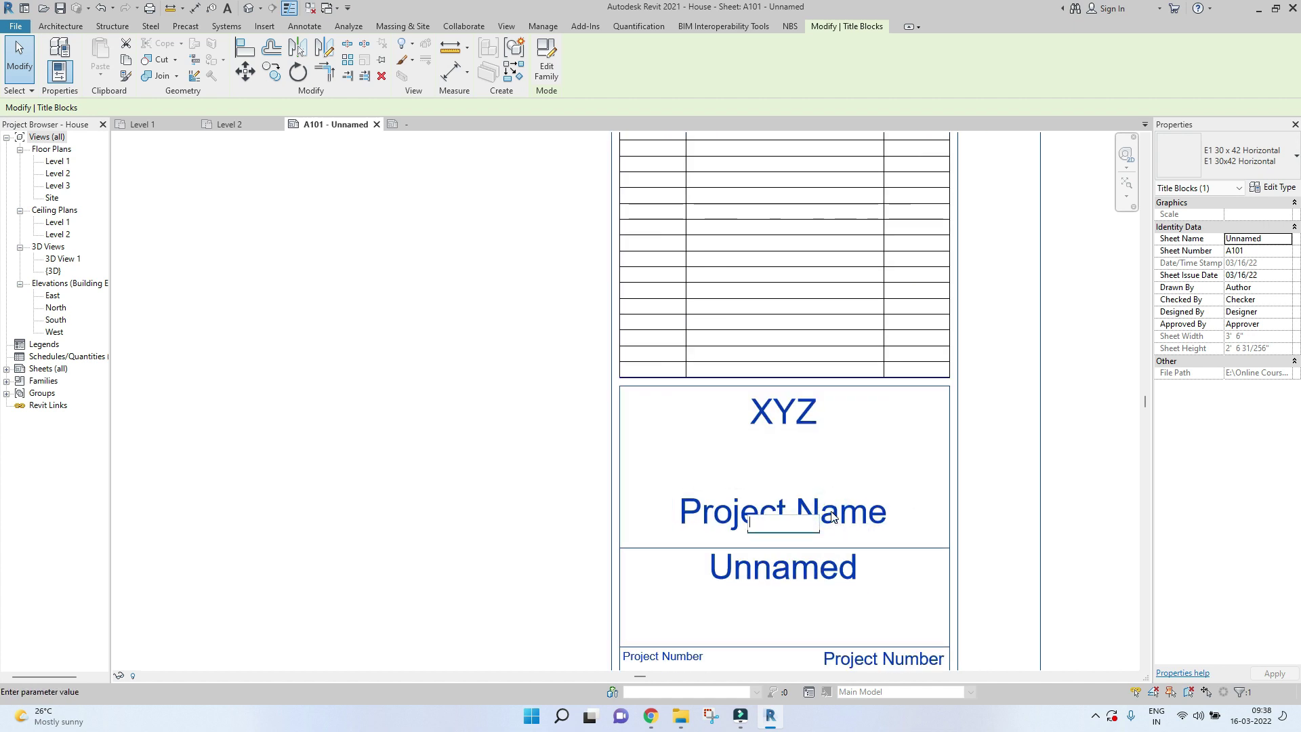
left_click(1047, 455)
scroll(1047, 452, "down", 2)
scroll(830, 458, "up", 3)
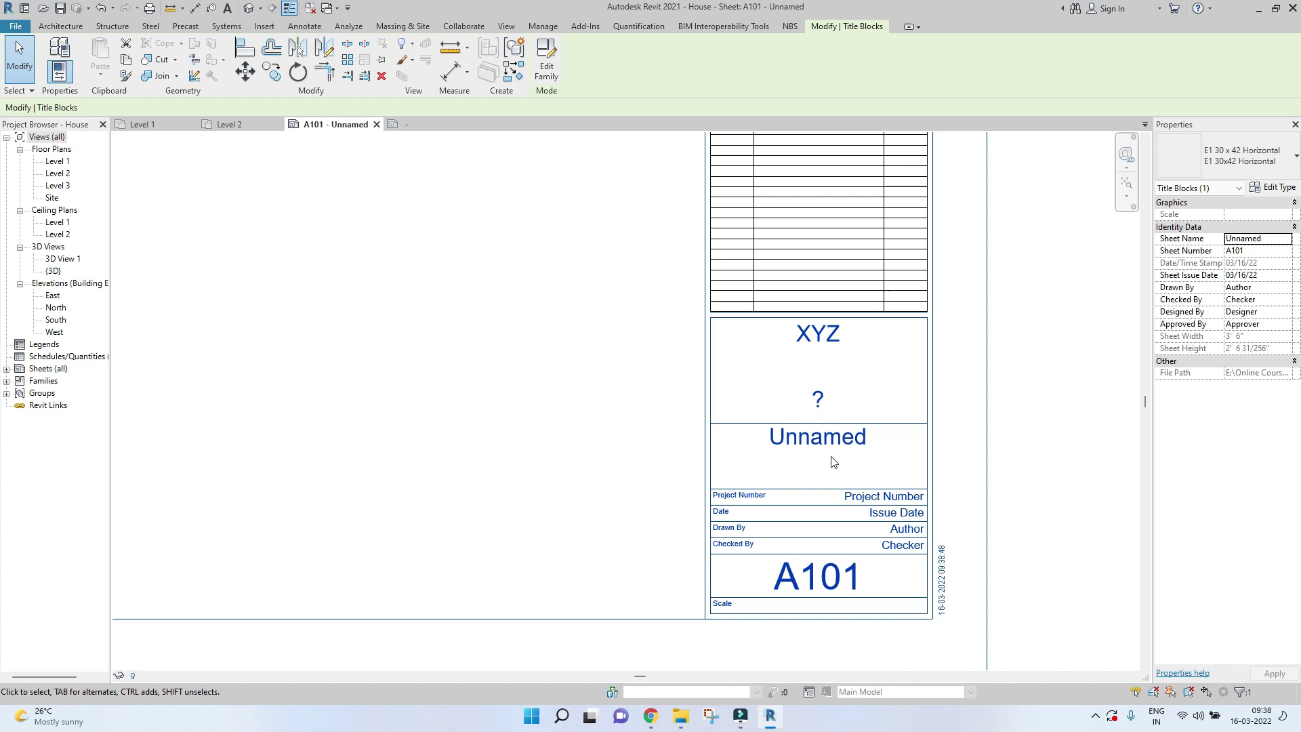
Step: Open the title block's Project Number value for editing
scroll(877, 505, "up", 1)
left_click(901, 484)
scroll(894, 480, "down", 1)
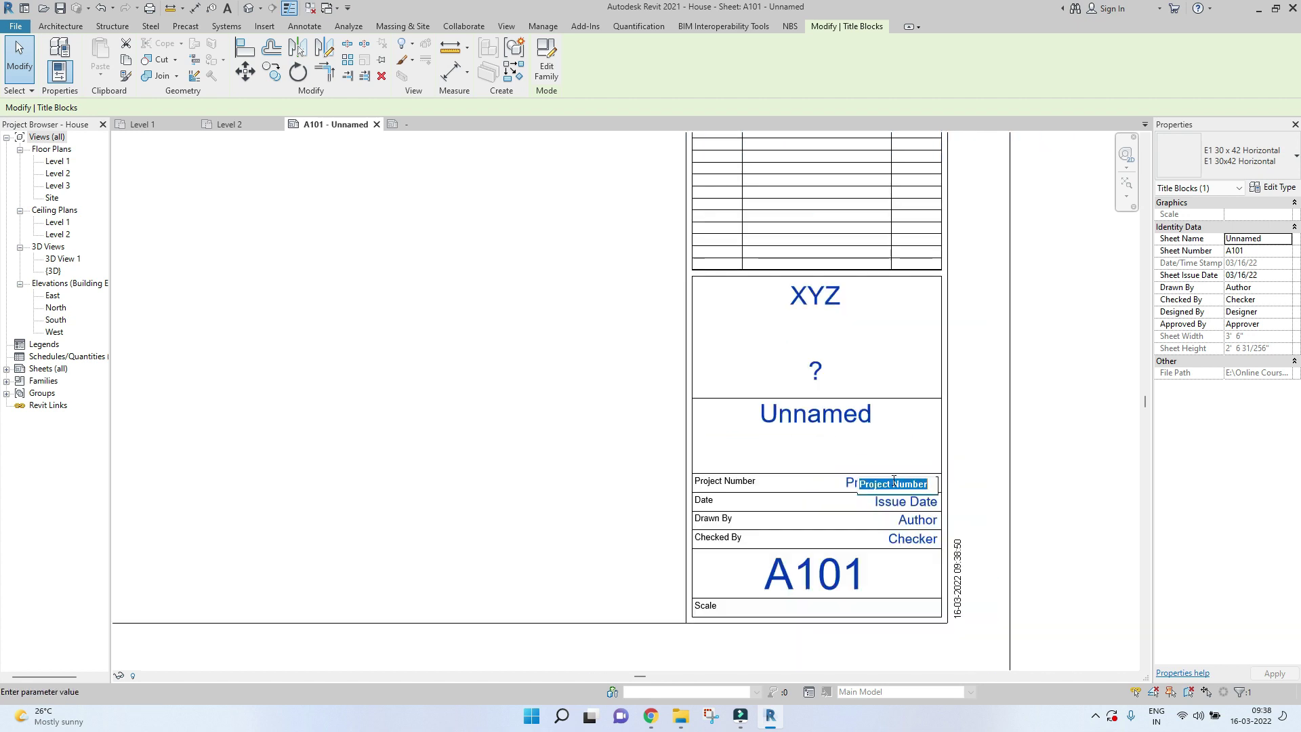
left_click(911, 560)
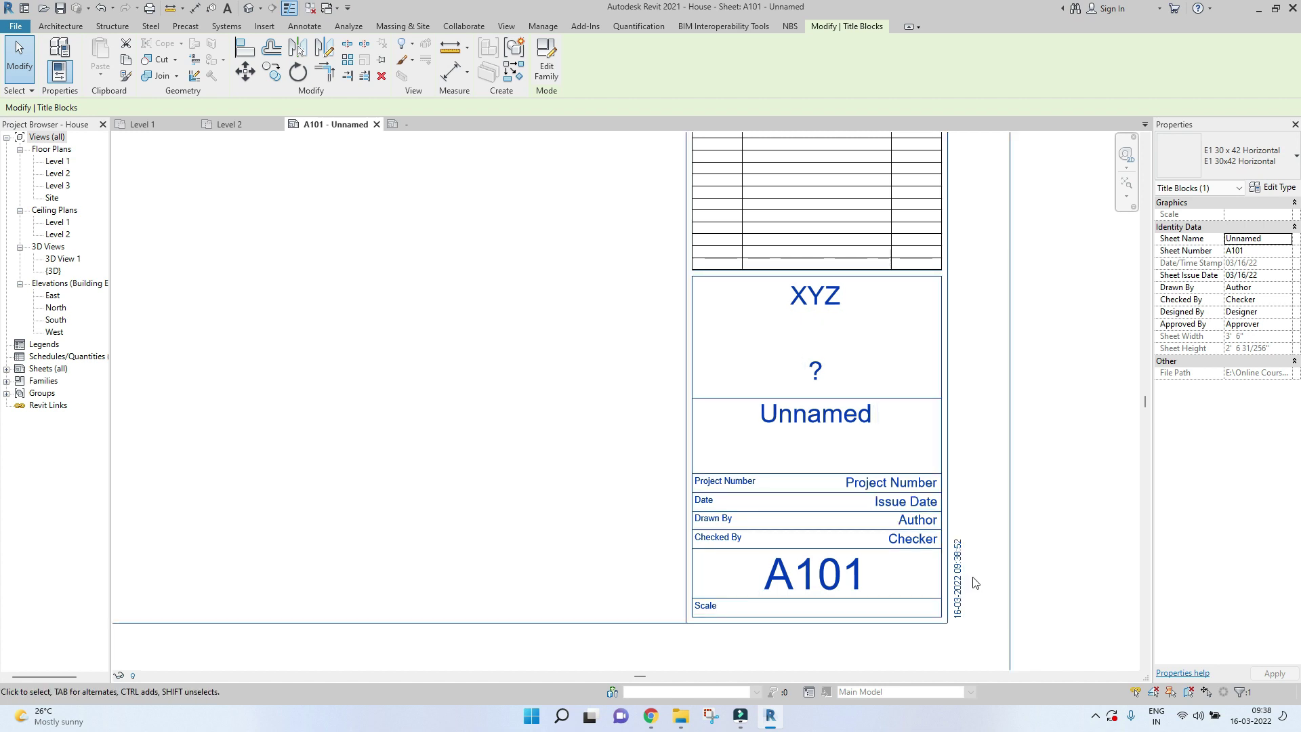
scroll(969, 578, "down", 4)
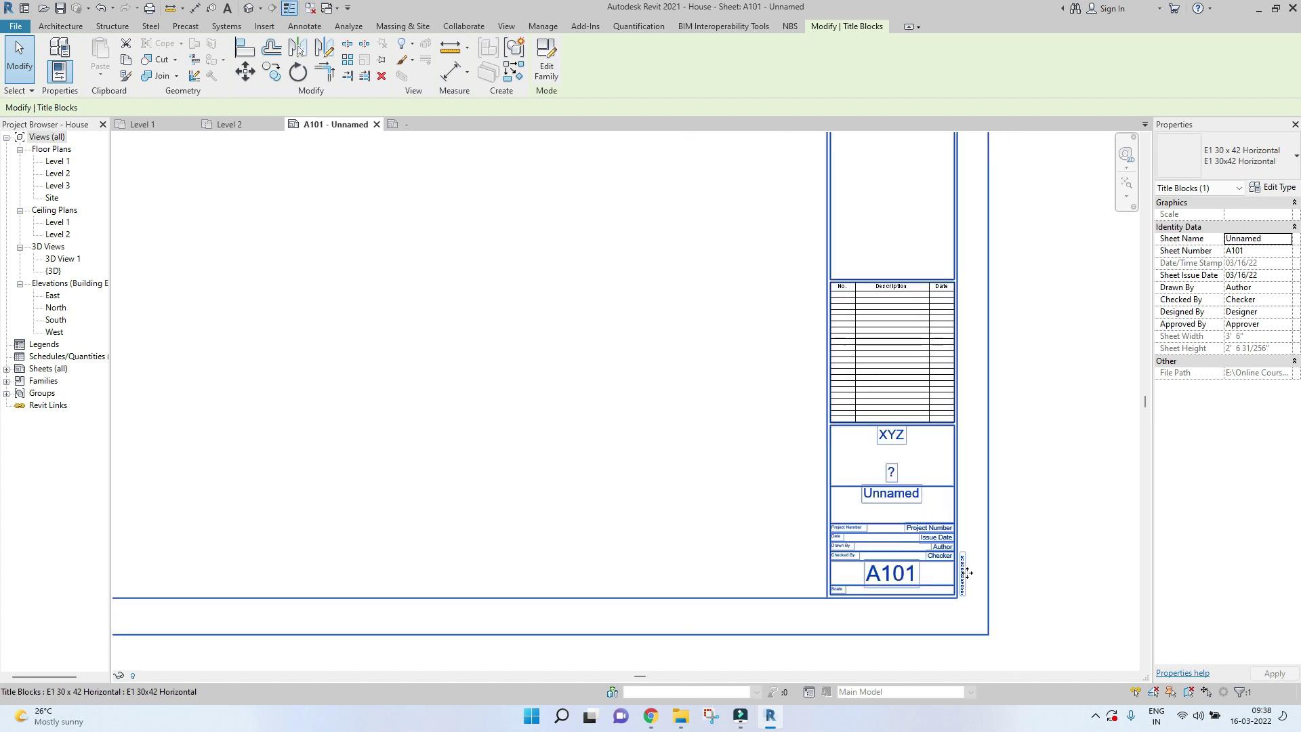
left_click(771, 518)
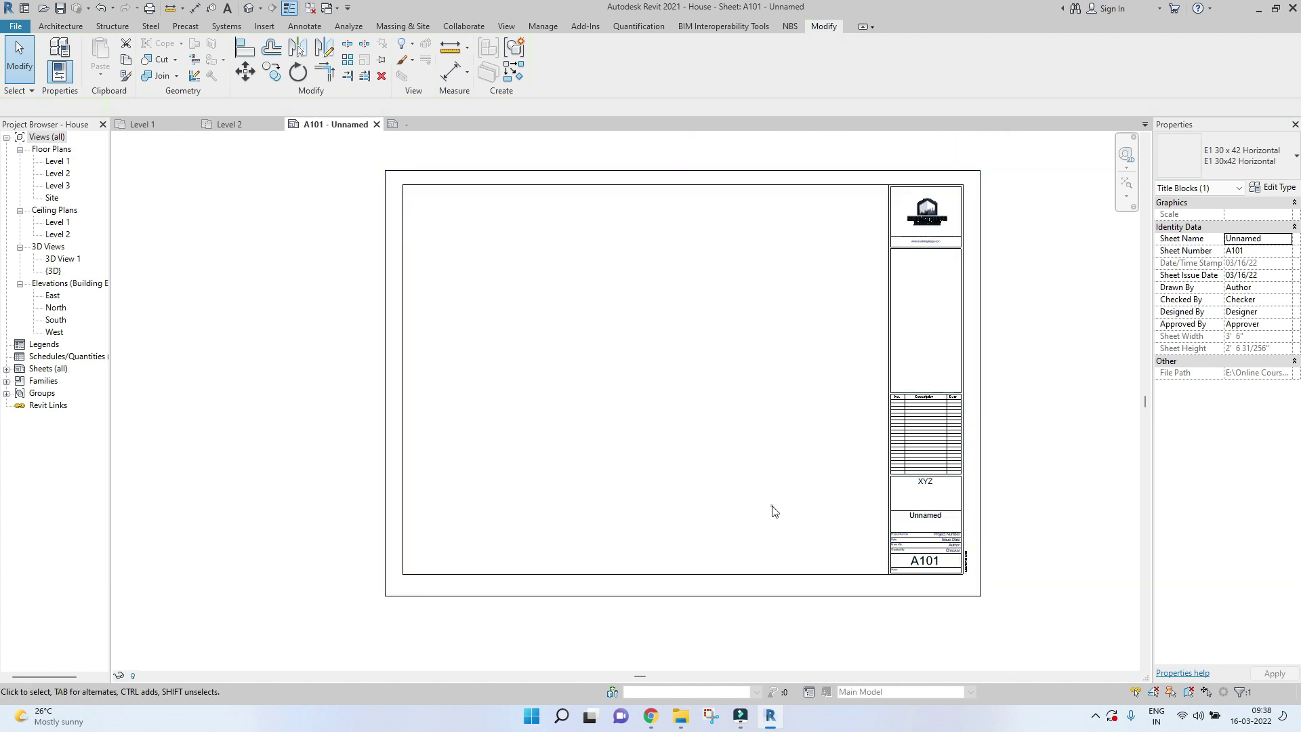
Step: Examine sheet A101 as a whole, including its logo cell, title block fields and empty drawing area
middle_click_drag(698, 425, 663, 436)
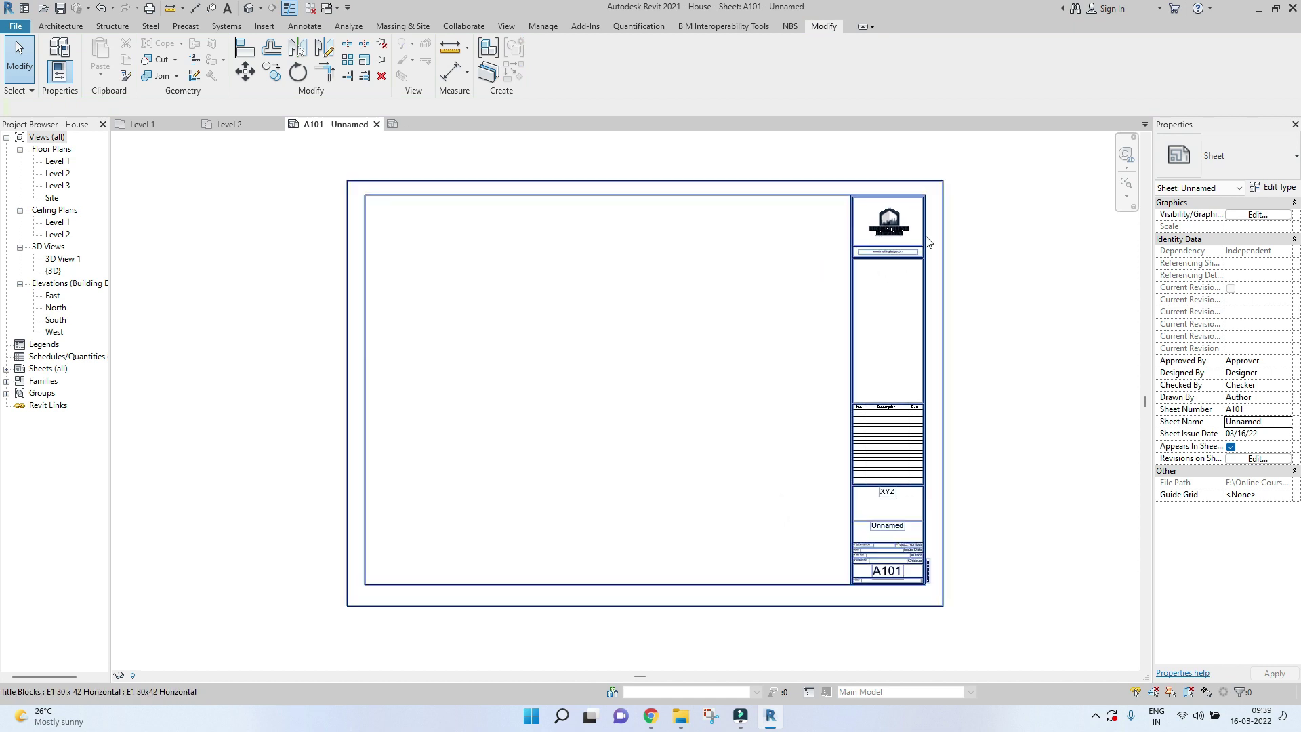
scroll(876, 591, "up", 2)
scroll(878, 400, "down", 1)
middle_click_drag(922, 216, 886, 308)
scroll(925, 272, "down", 2)
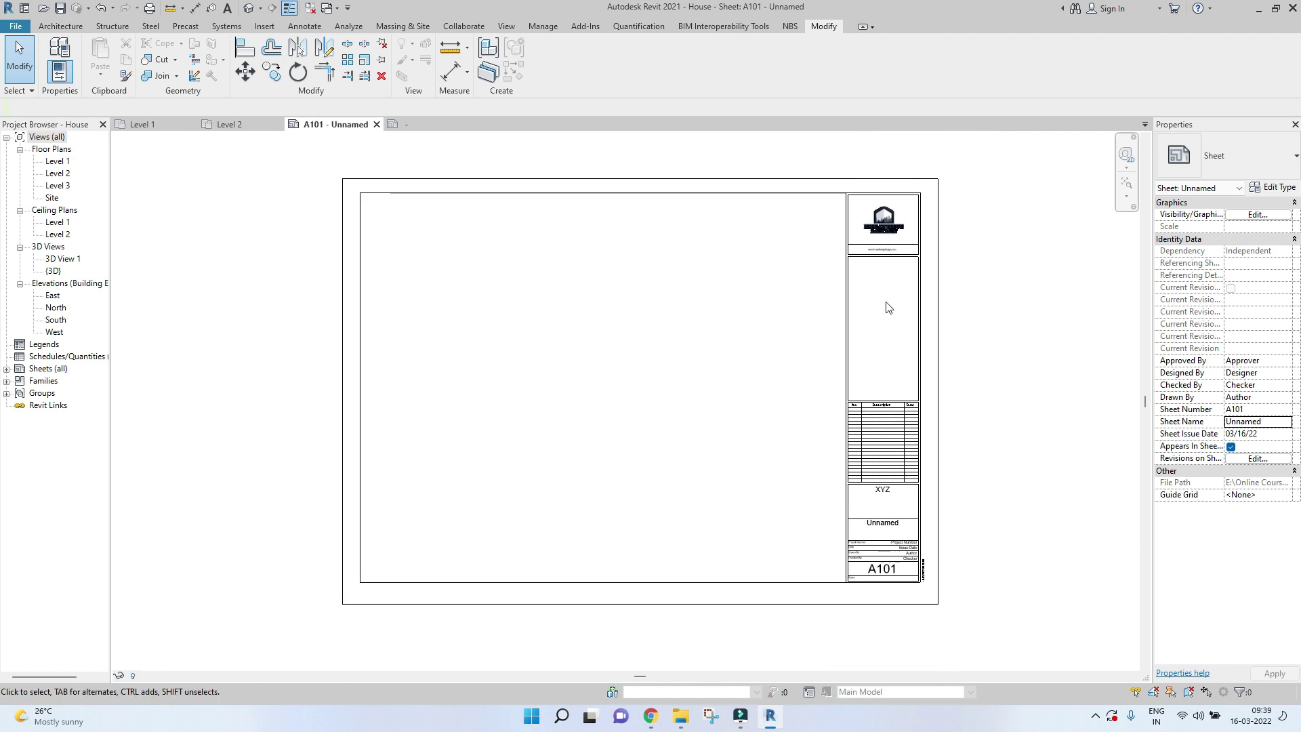
scroll(888, 307, "up", 1)
mouse_move(641, 452)
middle_mouse_down()
mouse_move(677, 351)
mouse_move(691, 400)
mouse_move(665, 450)
middle_mouse_up()
scroll(678, 359, "down", 2)
scroll(698, 403, "up", 2)
scroll(661, 445, "down", 2)
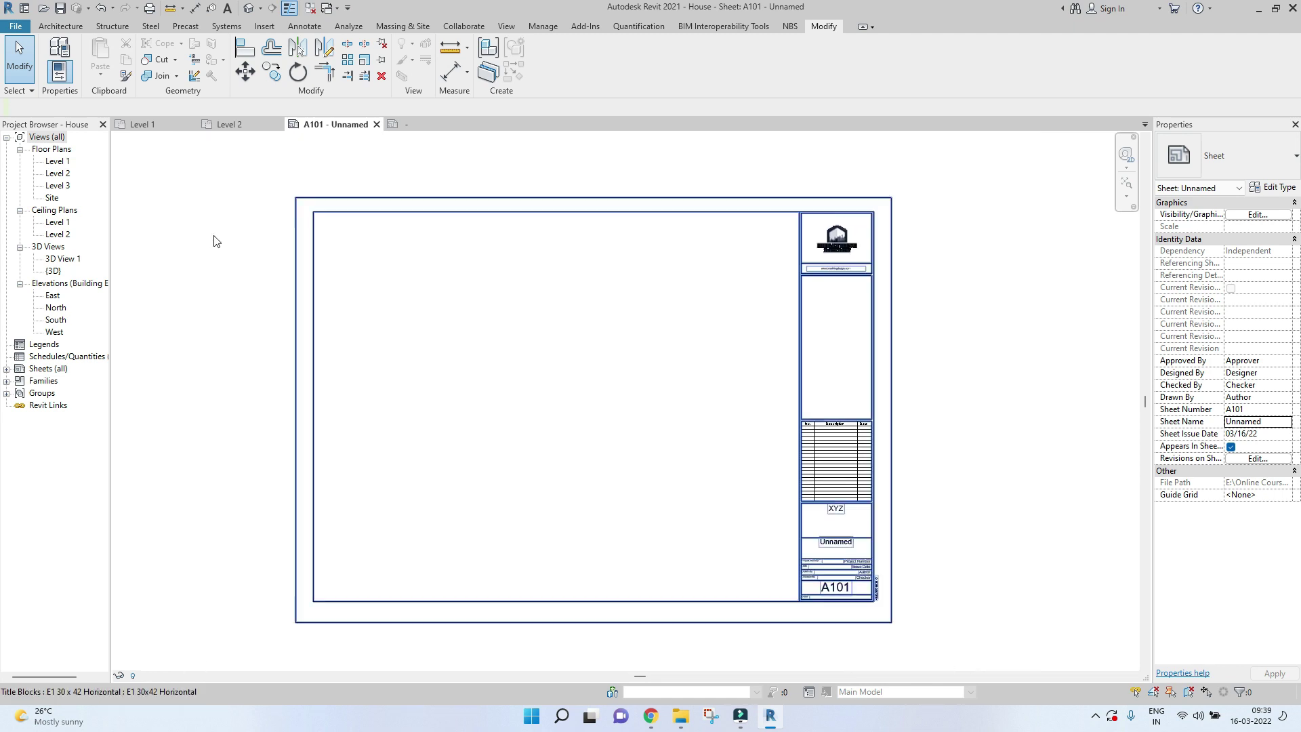
scroll(366, 340, "up", 2)
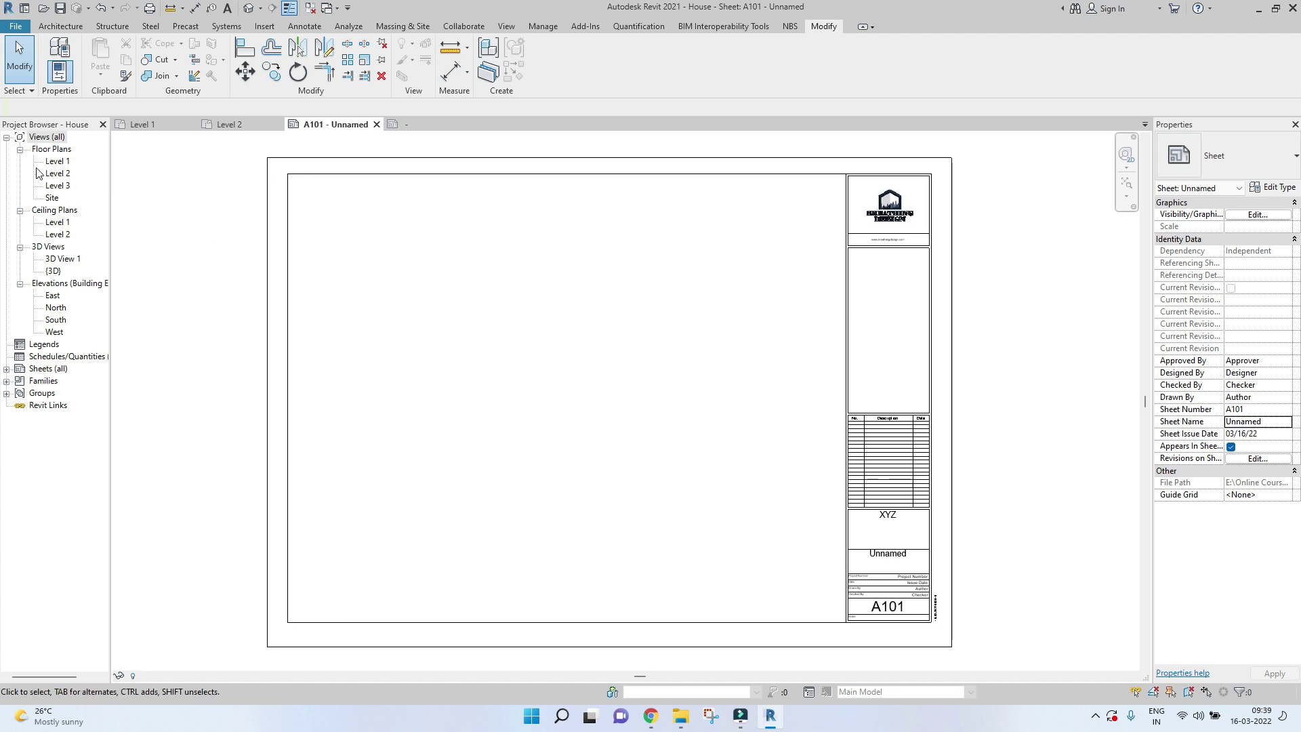
Step: Place the Level 1 floor plan on sheet A101, and delete that viewport again
left_click_drag(57, 161, 473, 326)
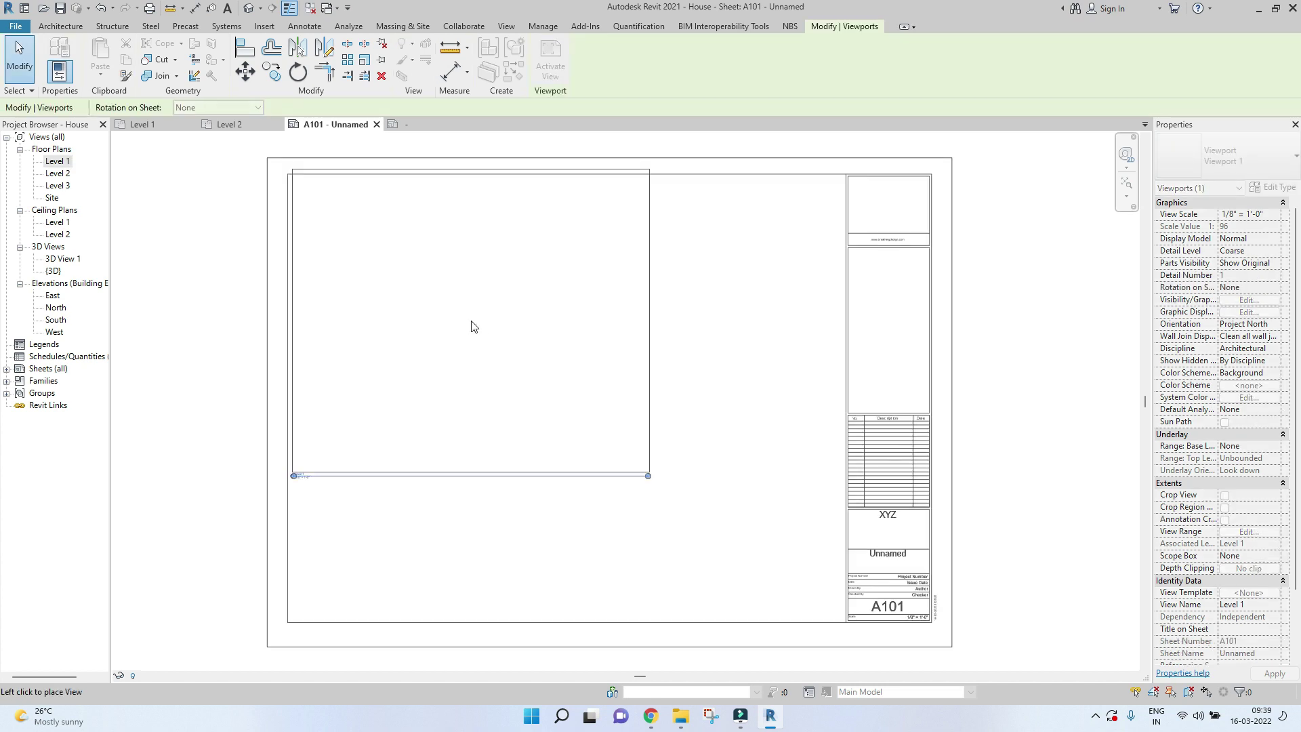
left_click(522, 346)
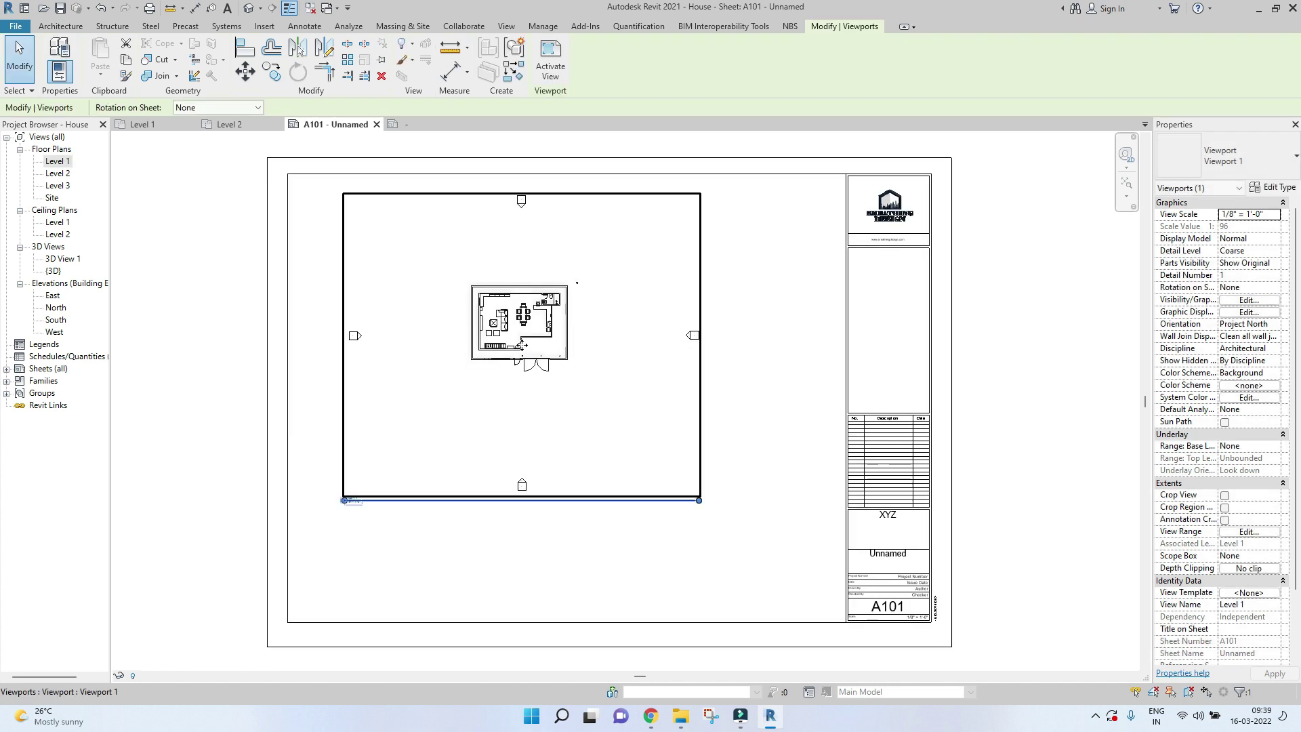
scroll(522, 345, "up", 3)
middle_click_drag(518, 346, 550, 411)
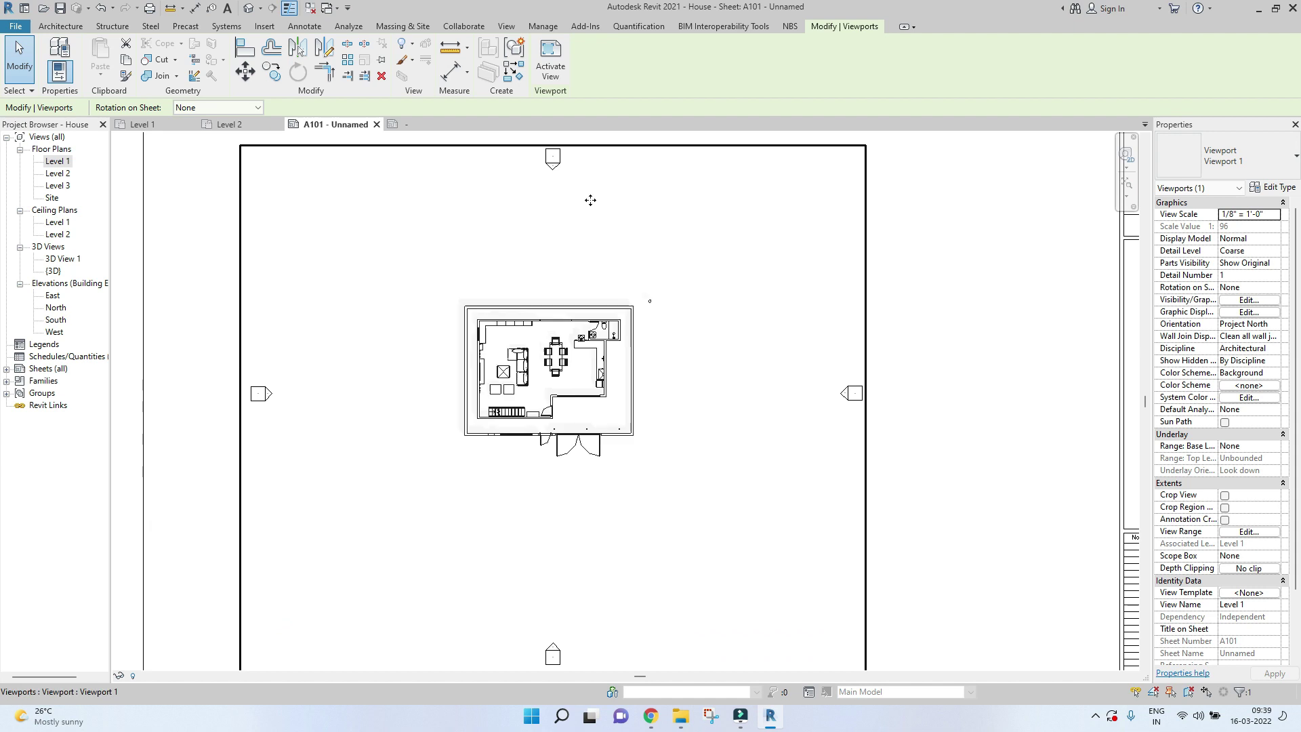
scroll(555, 158, "down", 2)
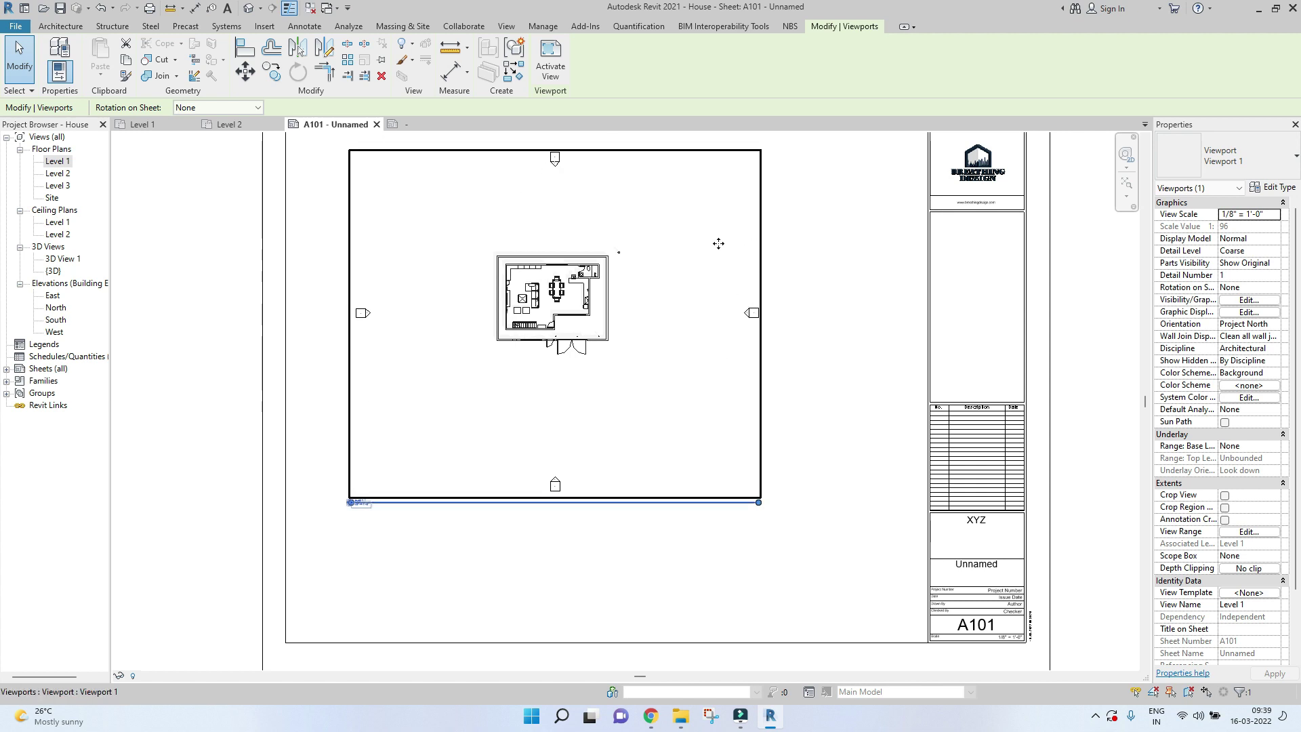
key("Delete")
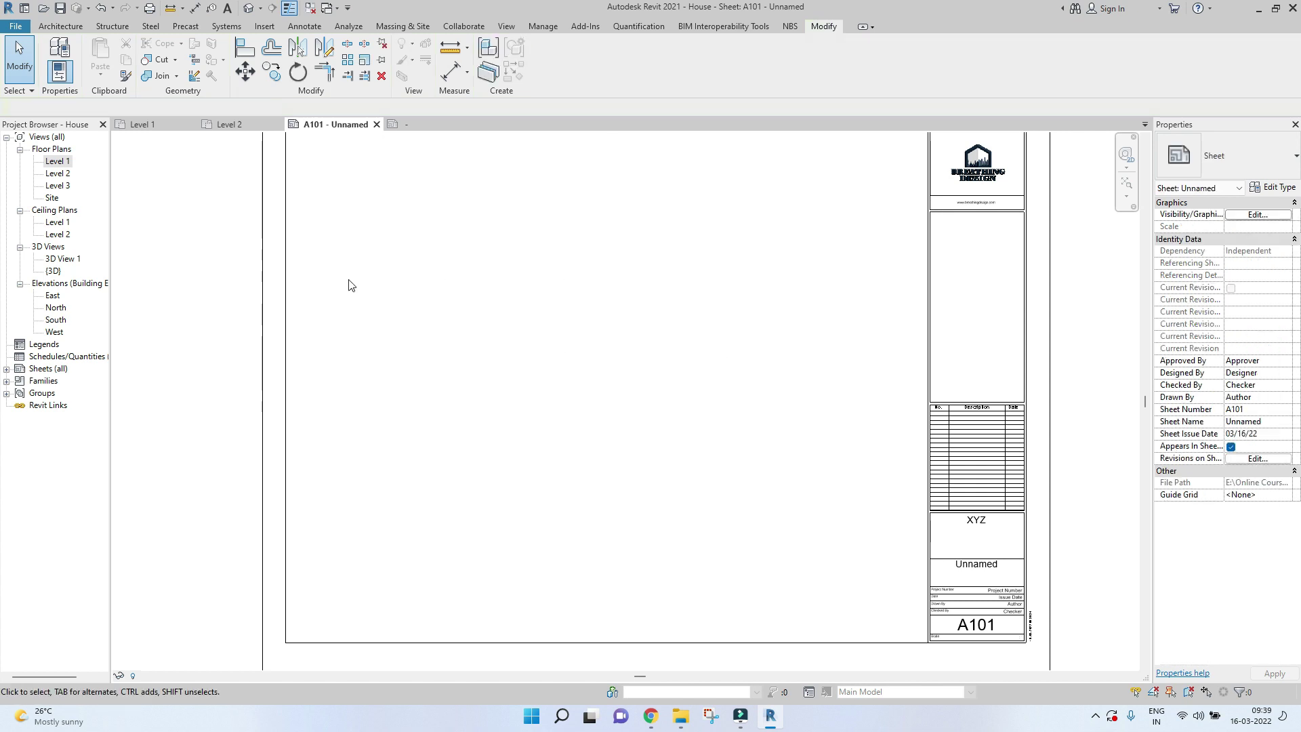
Step: Open the Level 1 floor plan and enable Crop View, Crop Region Visible and Annotation Crop
double_click(57, 161)
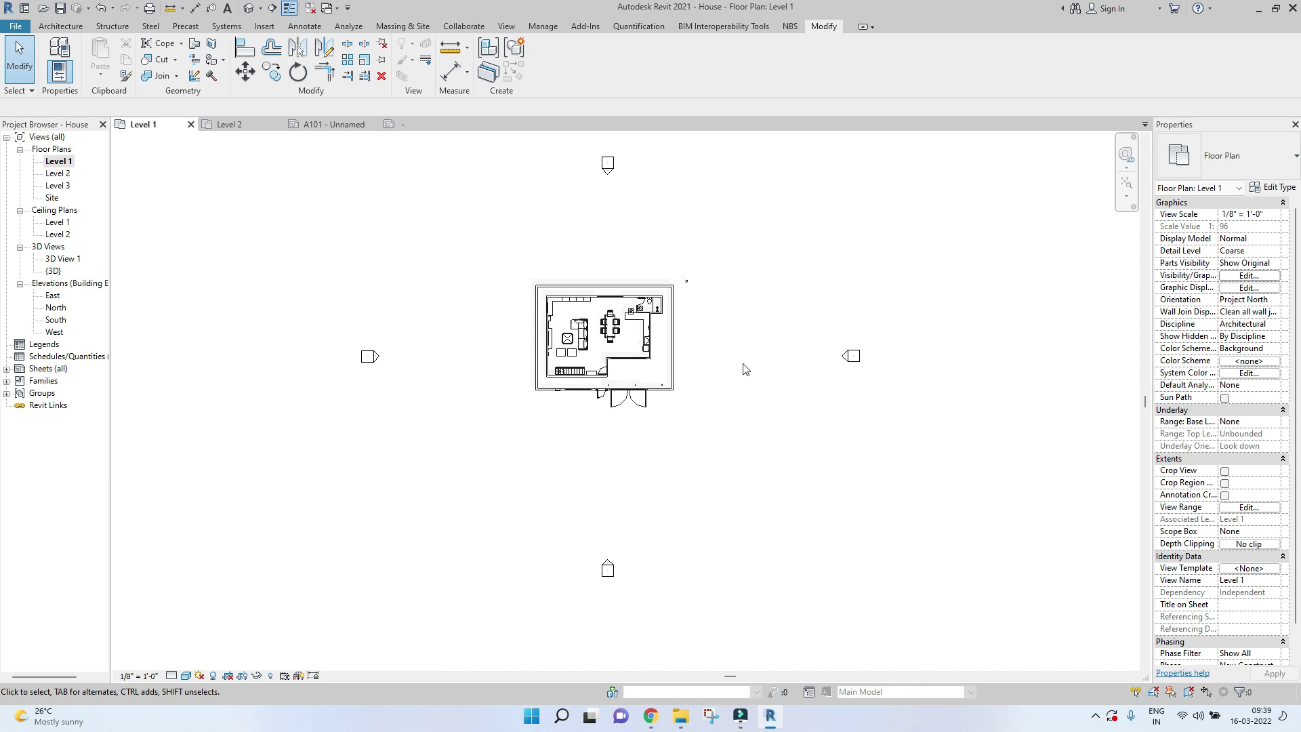
left_click(1225, 471)
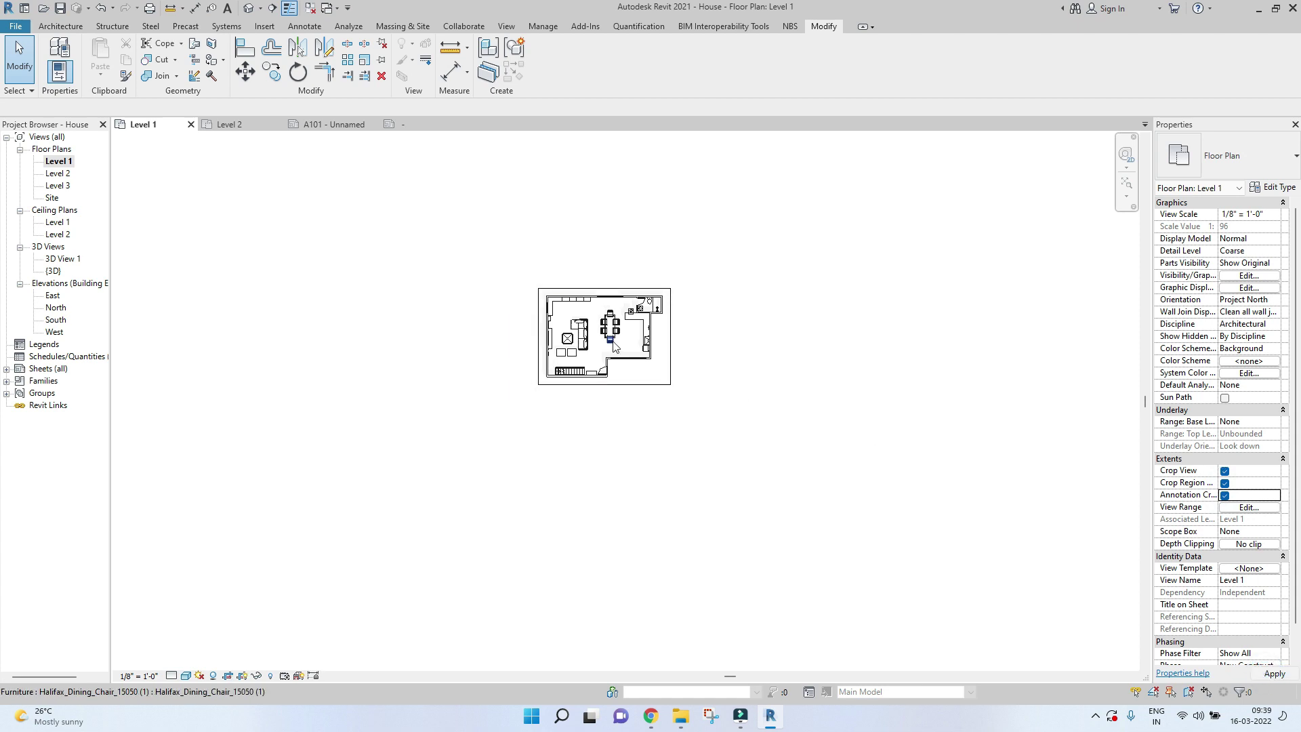
Step: Try extending the Level 1 crop region's left edge outward beyond the boundary wall, and undo the change
scroll(624, 299, "up", 2)
left_click(653, 275)
left_click_drag(475, 361, 421, 362)
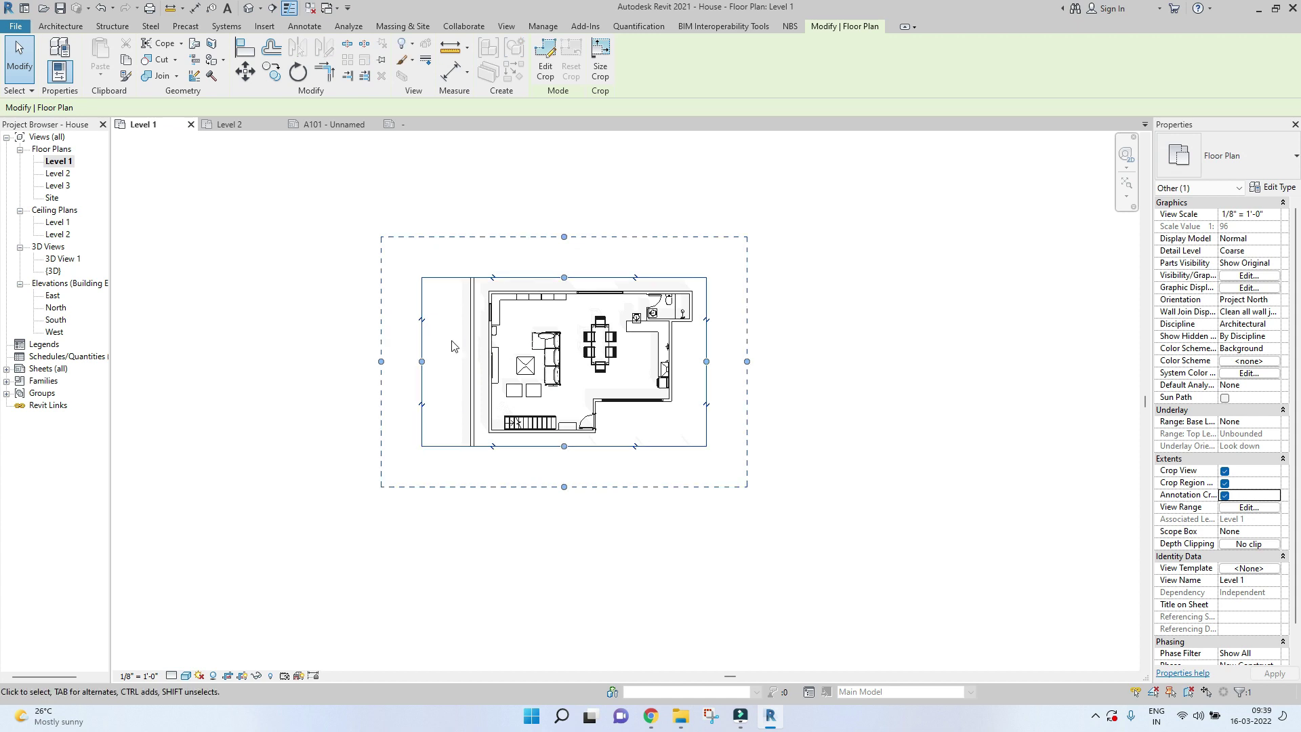
left_click(472, 342)
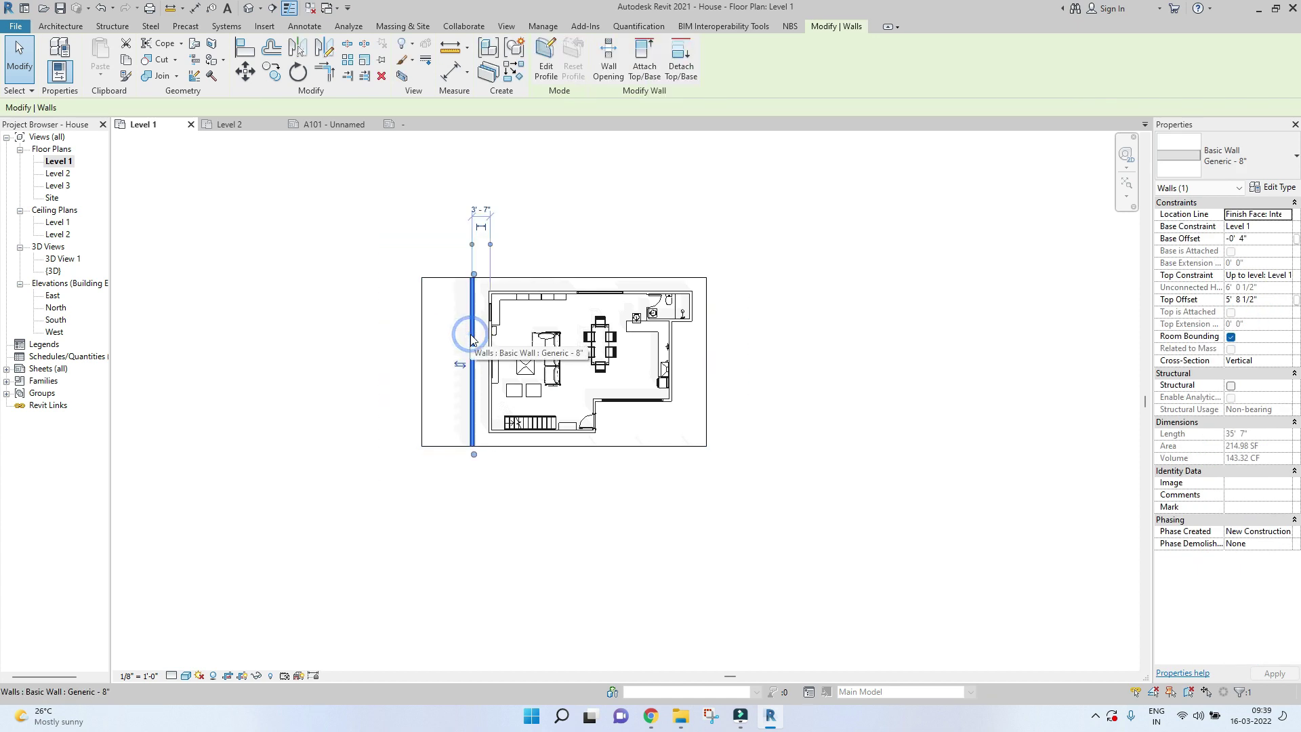
left_click(421, 361)
key("ctrl+z")
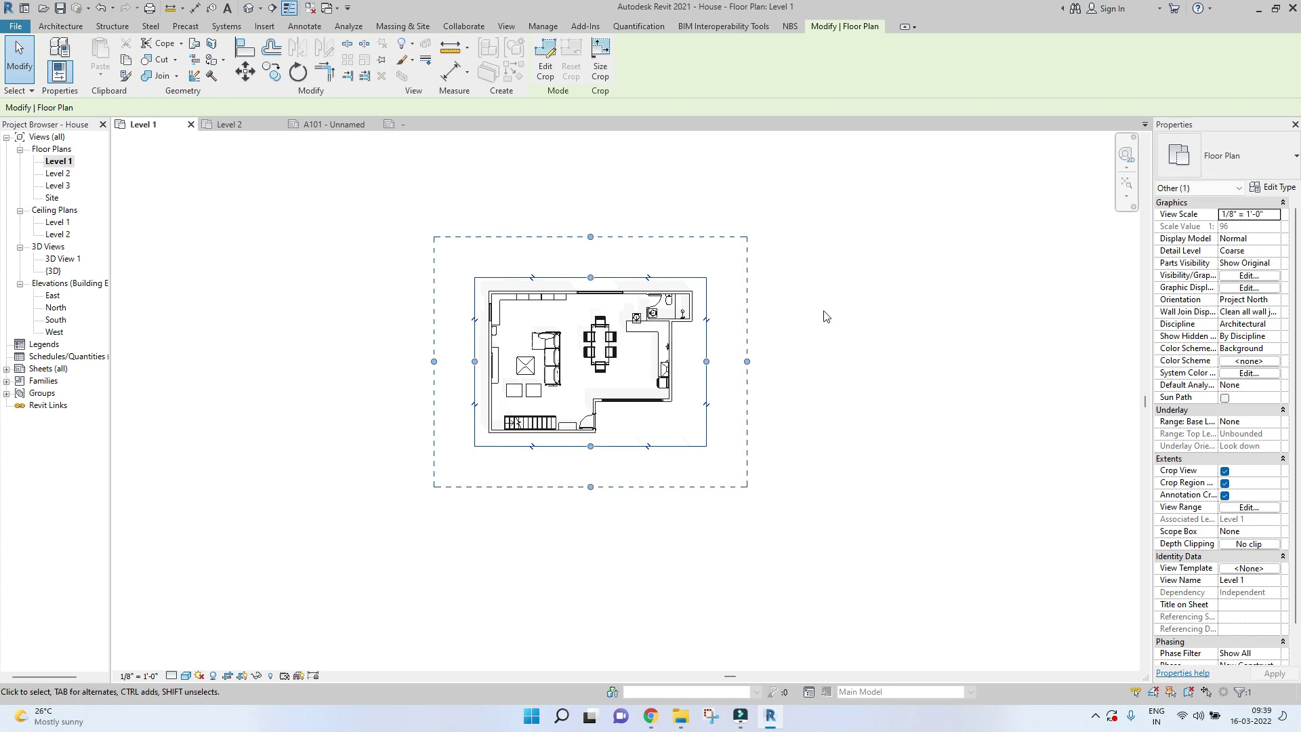
Step: Pull the Level 1 annotation crop boundary inward on all four sides, close to the crop region
left_click_drag(747, 361, 710, 361)
left_click_drag(574, 236, 573, 271)
left_click_drag(434, 379, 484, 375)
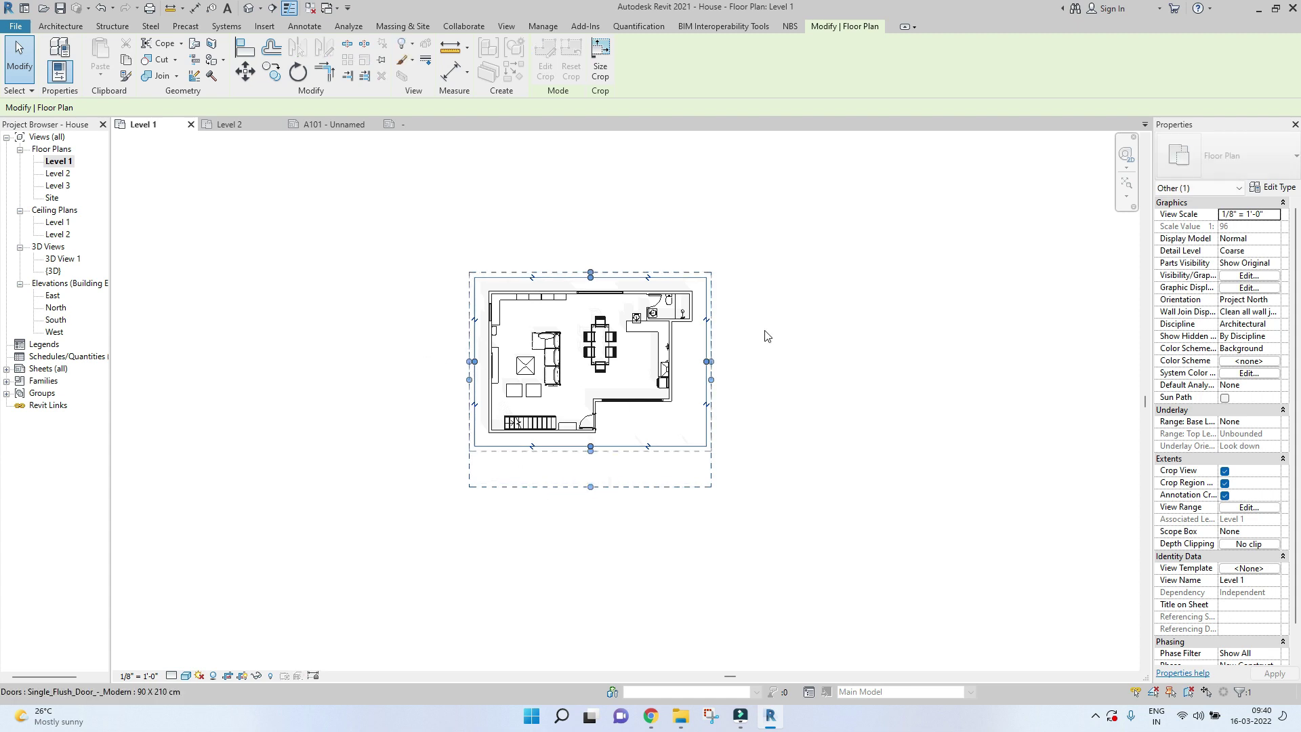
left_click(775, 316)
Step: Turn off Crop Region Visible for the Level 1 floor plan
scroll(658, 336, "up", 3)
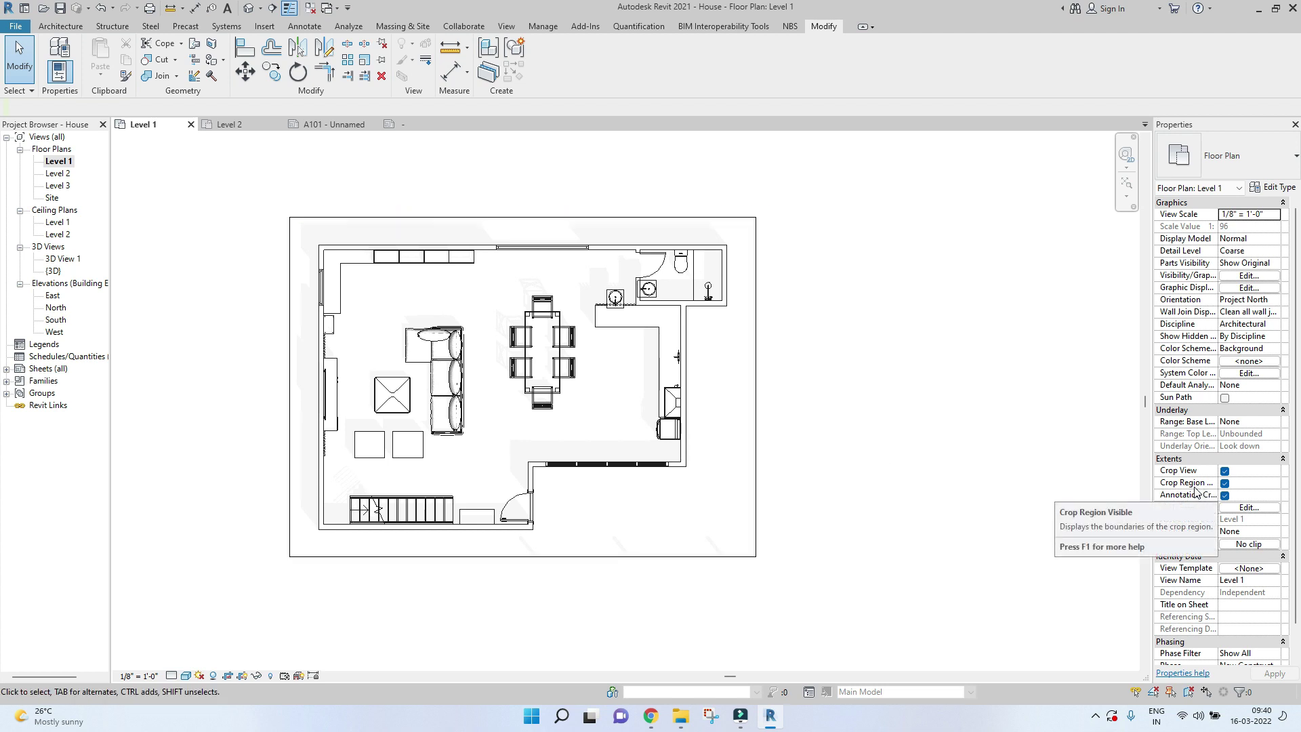
left_click(1225, 483)
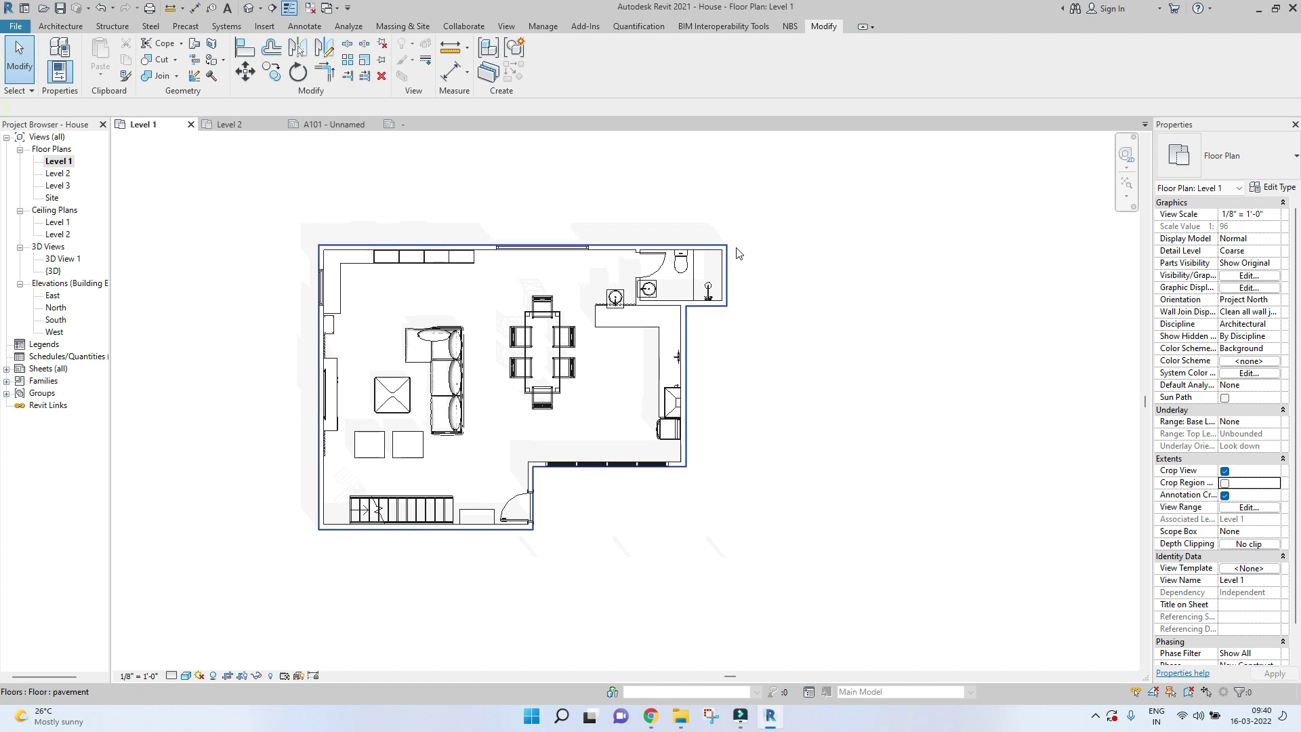
scroll(762, 330, "down", 2)
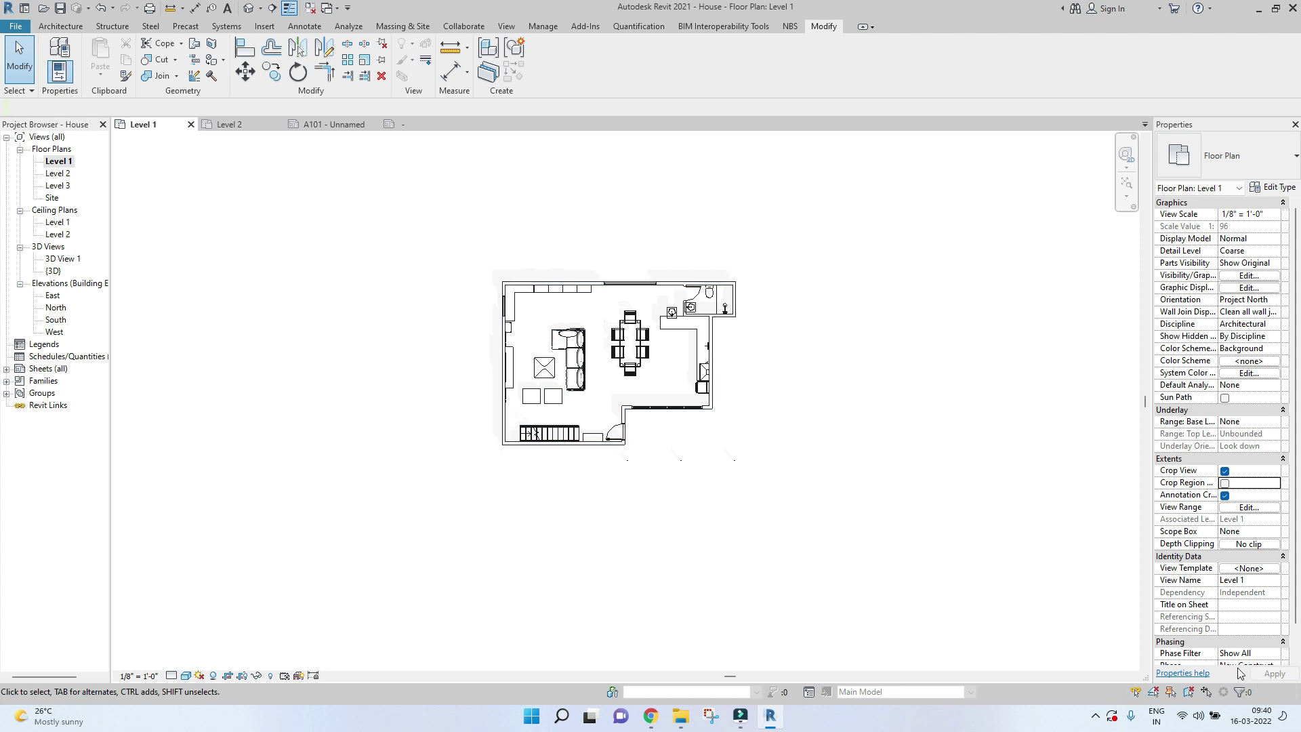
Step: Open sheet A101 and place the cropped Level 1 floor plan near the middle of its drawing area
left_click(315, 126)
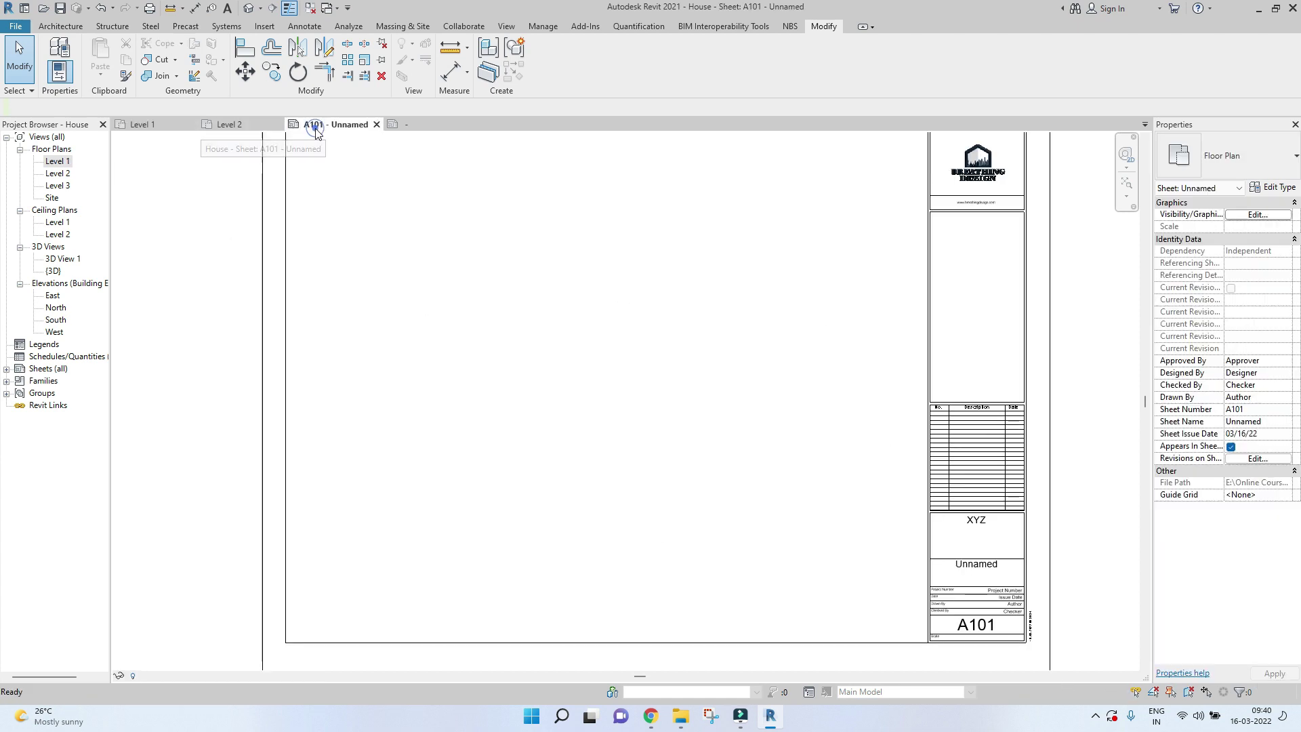
scroll(468, 293, "down", 3)
scroll(485, 314, "up", 2)
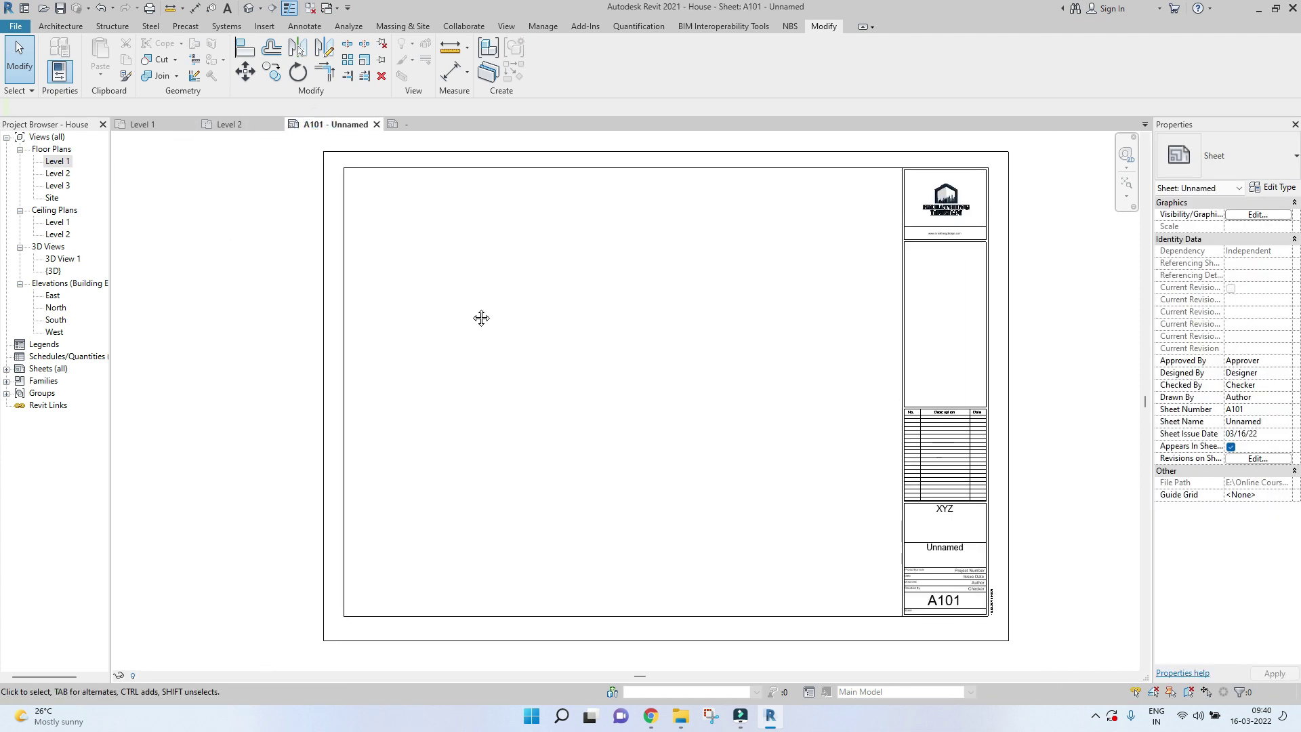
middle_click_drag(481, 318, 426, 299)
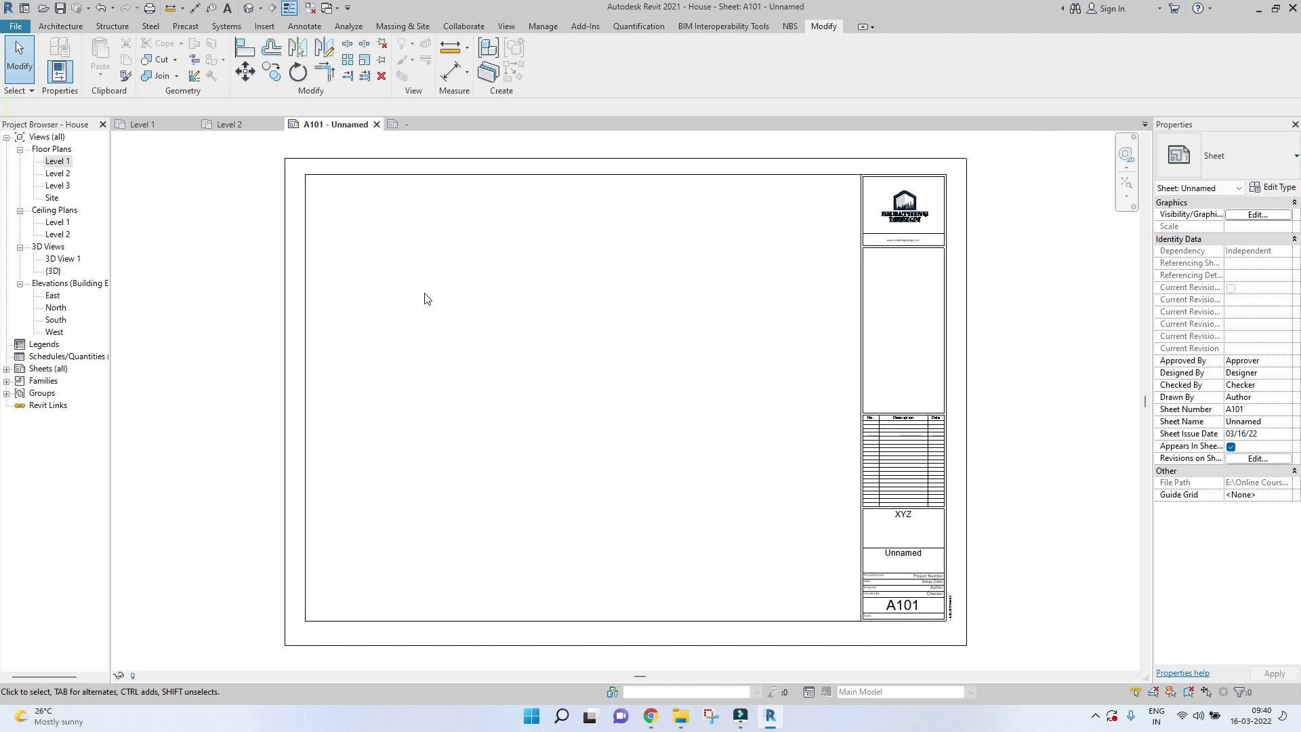
left_click(53, 162)
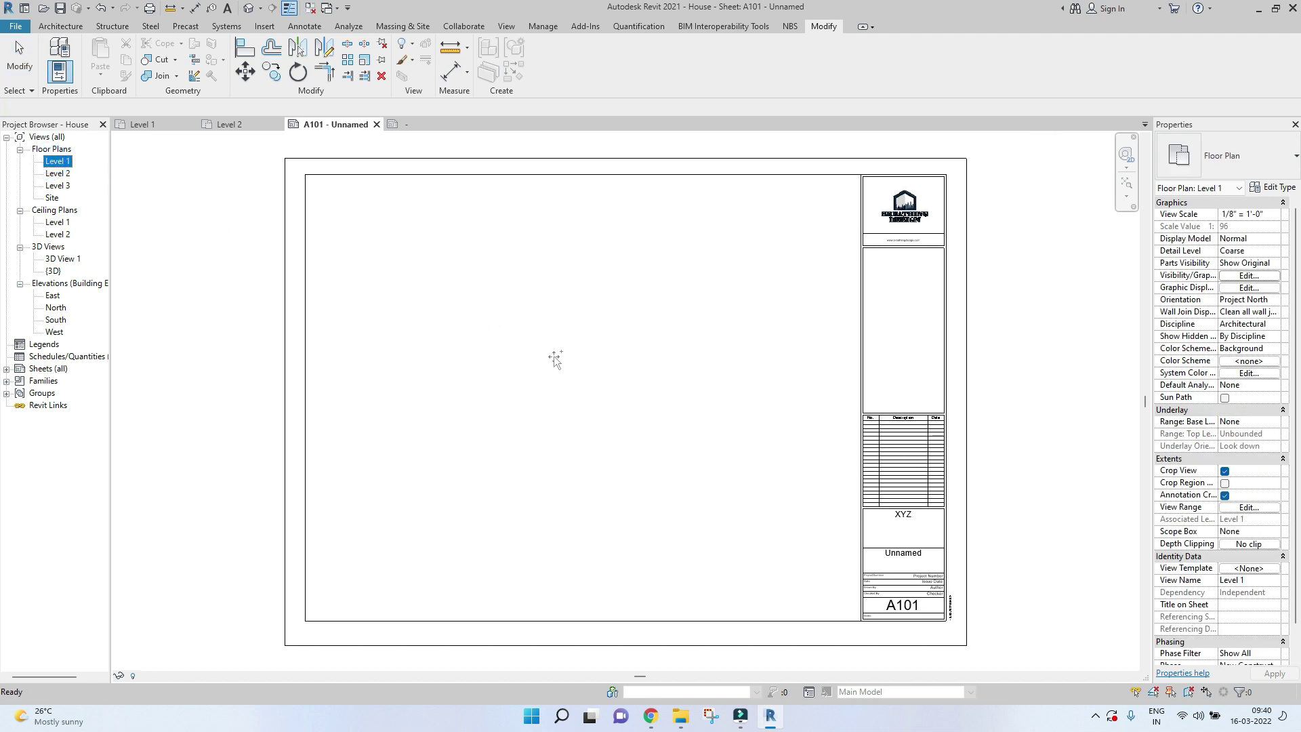
left_click_drag(555, 356, 553, 359)
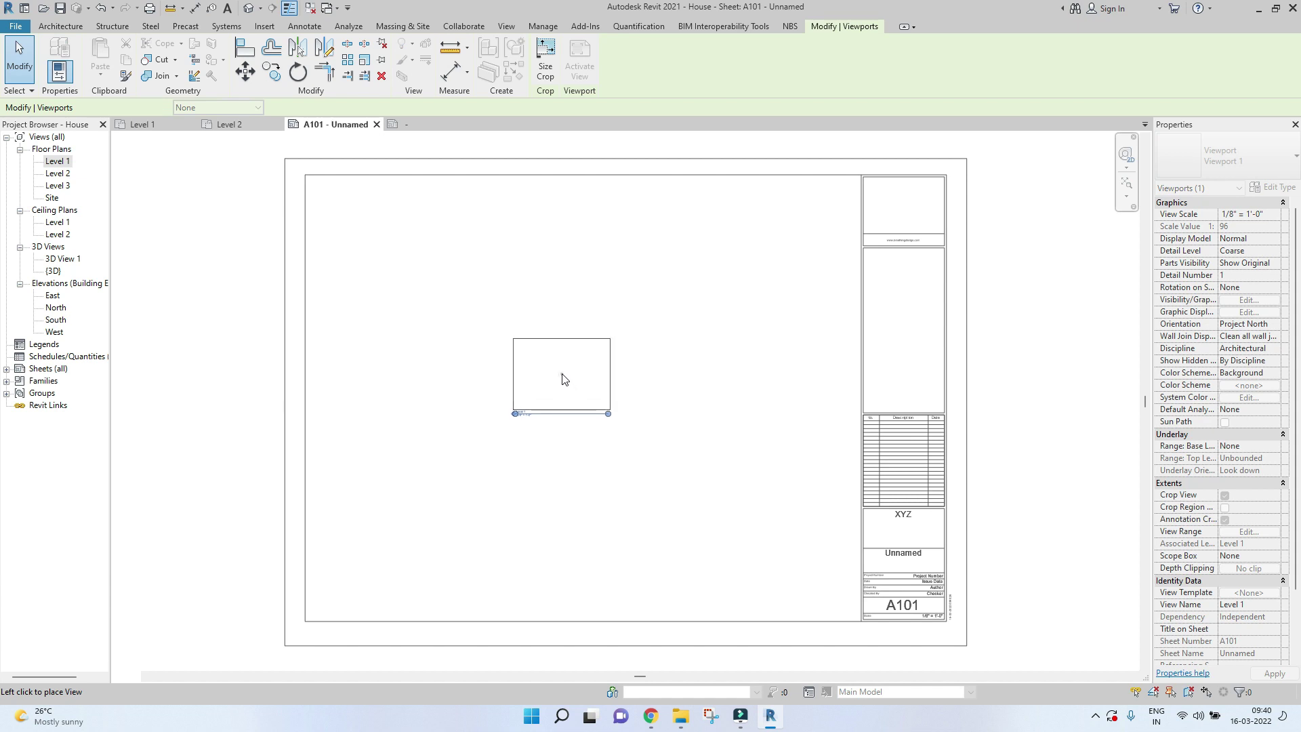
left_click(565, 380)
scroll(665, 369, "up", 3)
left_click(844, 368)
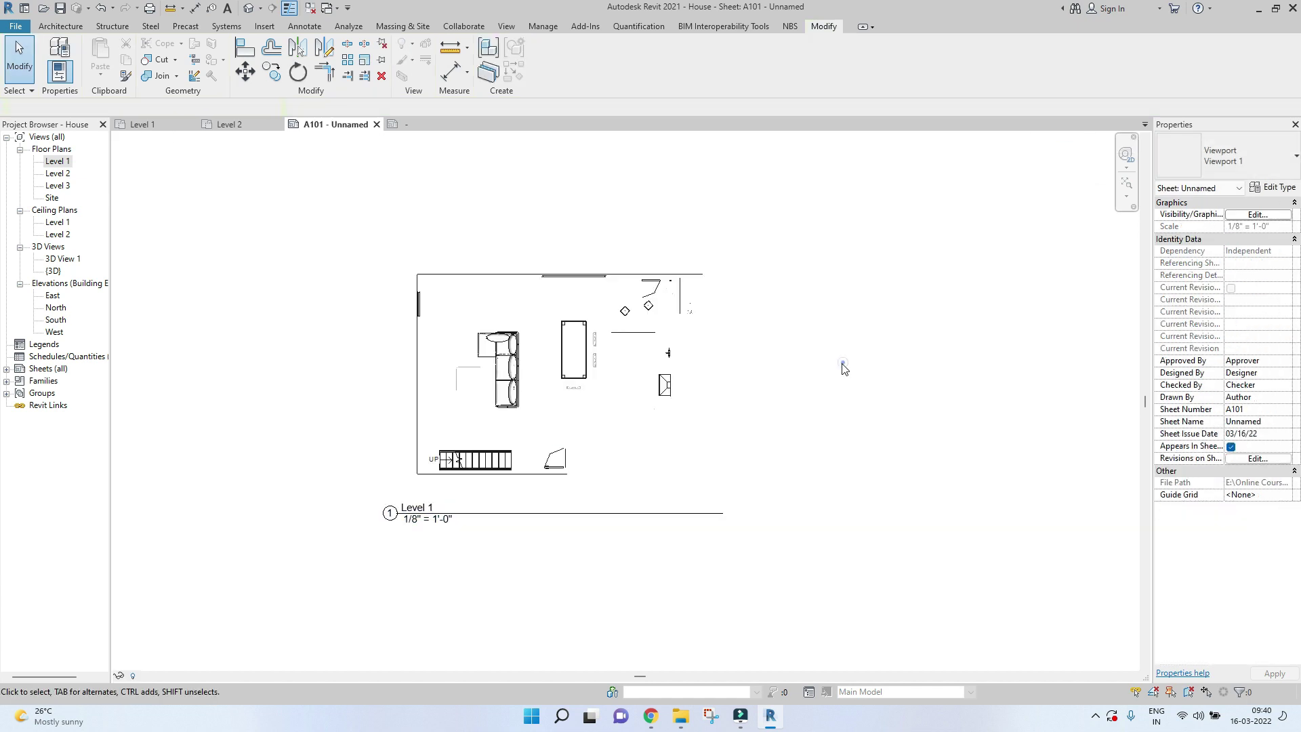
scroll(518, 386, "up", 5)
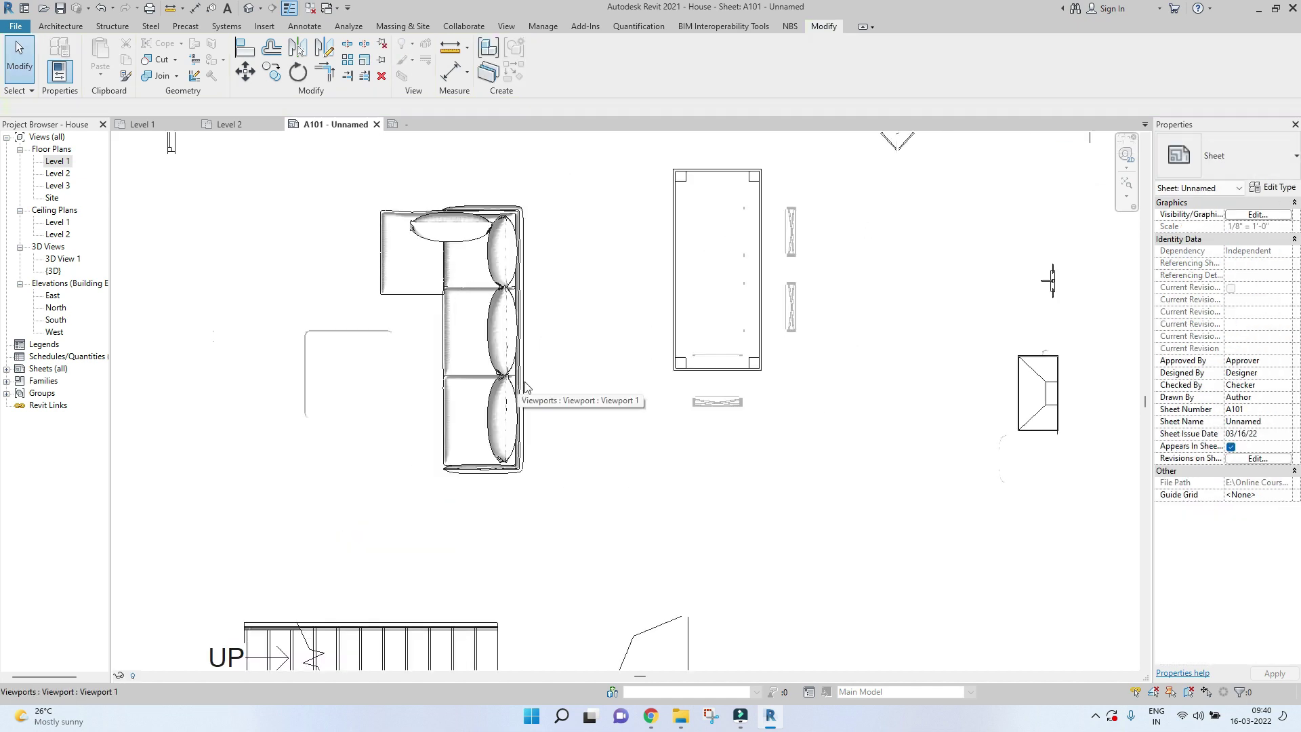
scroll(525, 387, "down", 5)
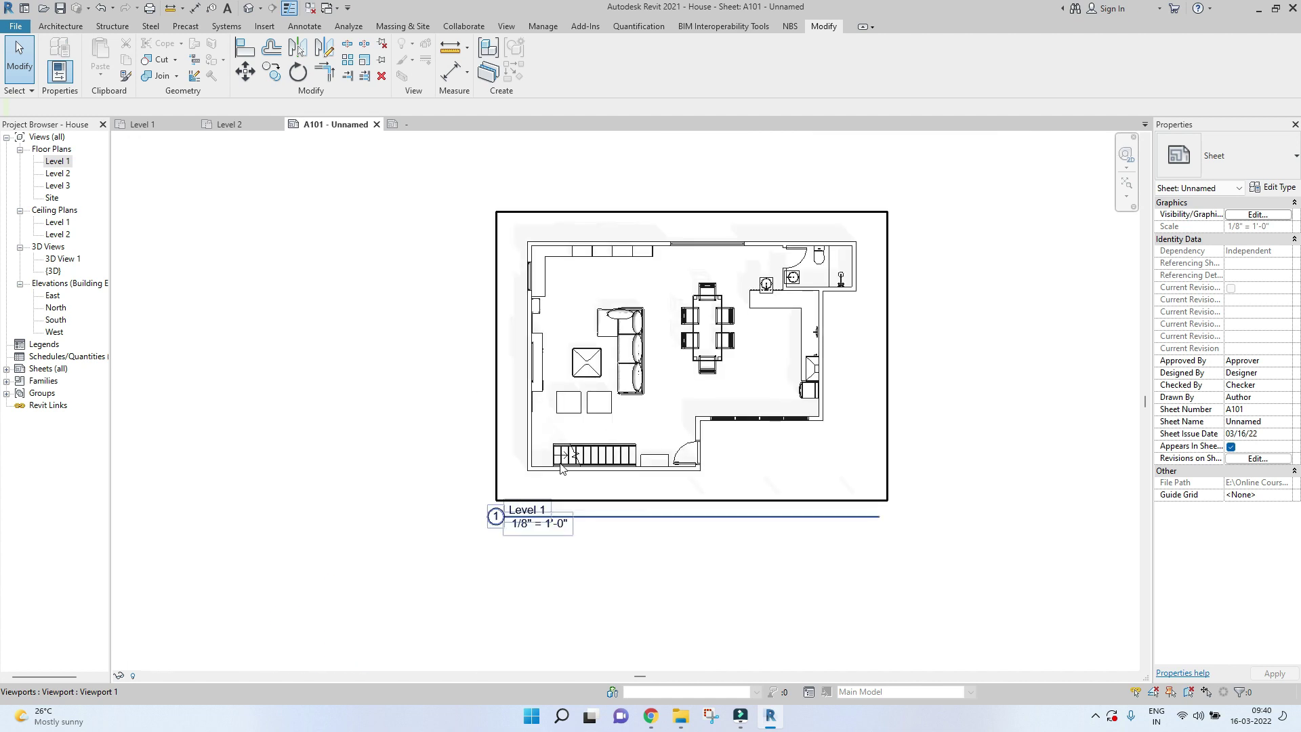
scroll(532, 518, "down", 2)
scroll(544, 517, "down", 2)
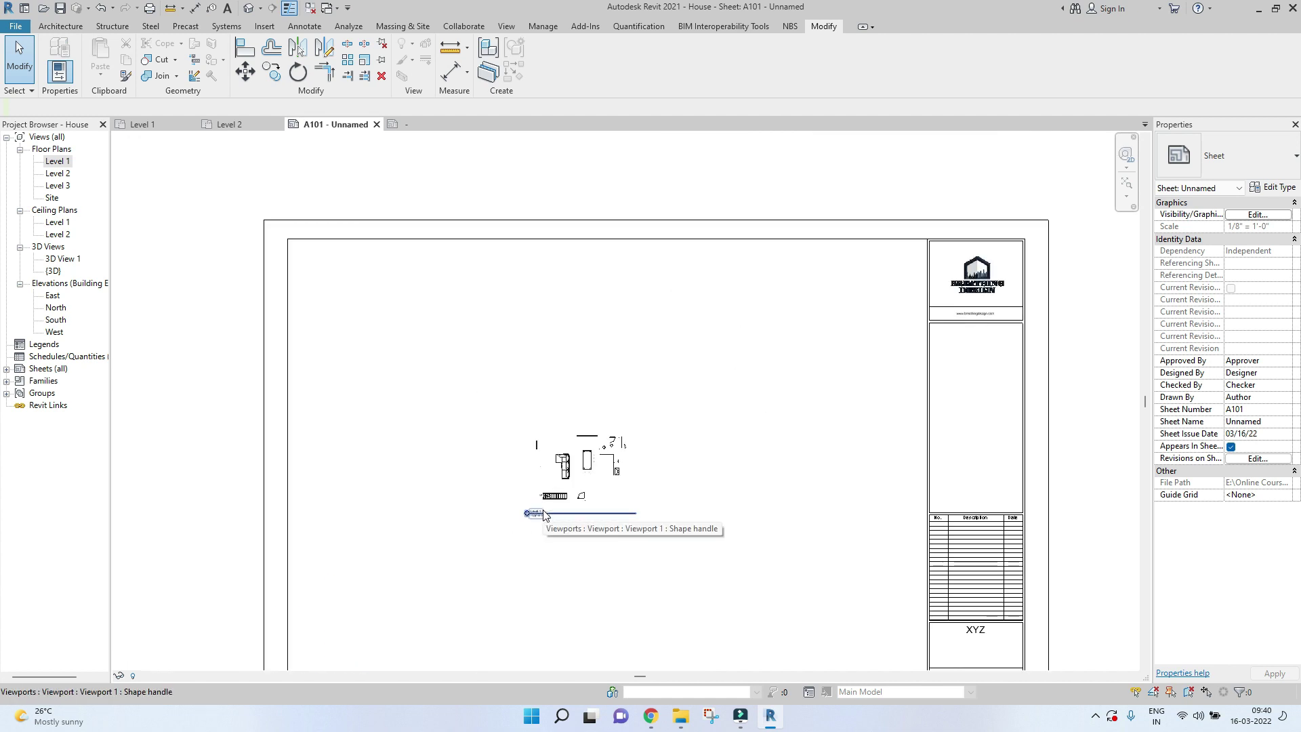
Step: Try a view scale of 1/4" = 1'-0" on the Level 1 viewport, and settle on 1/2" = 1'-0"
middle_click_drag(601, 613, 614, 336)
left_click(614, 337)
left_click(614, 337)
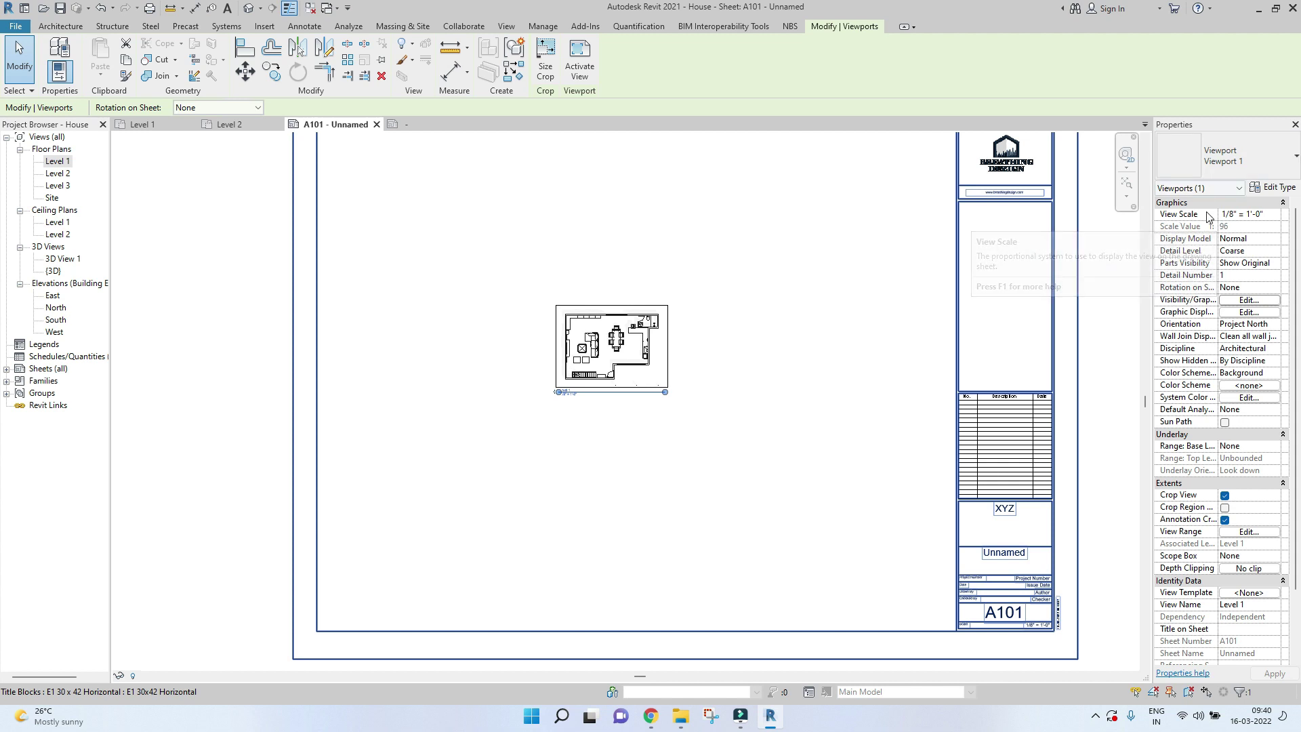
left_click(1280, 217)
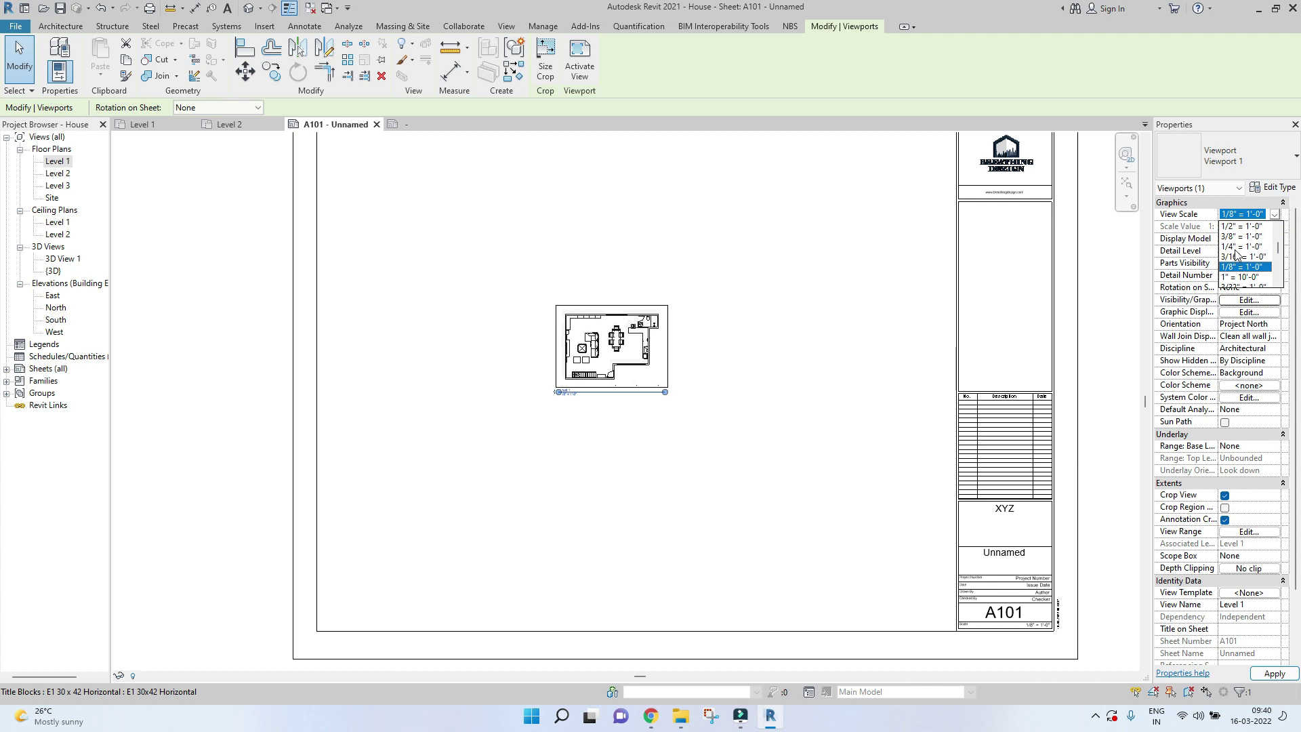
left_click(1241, 232)
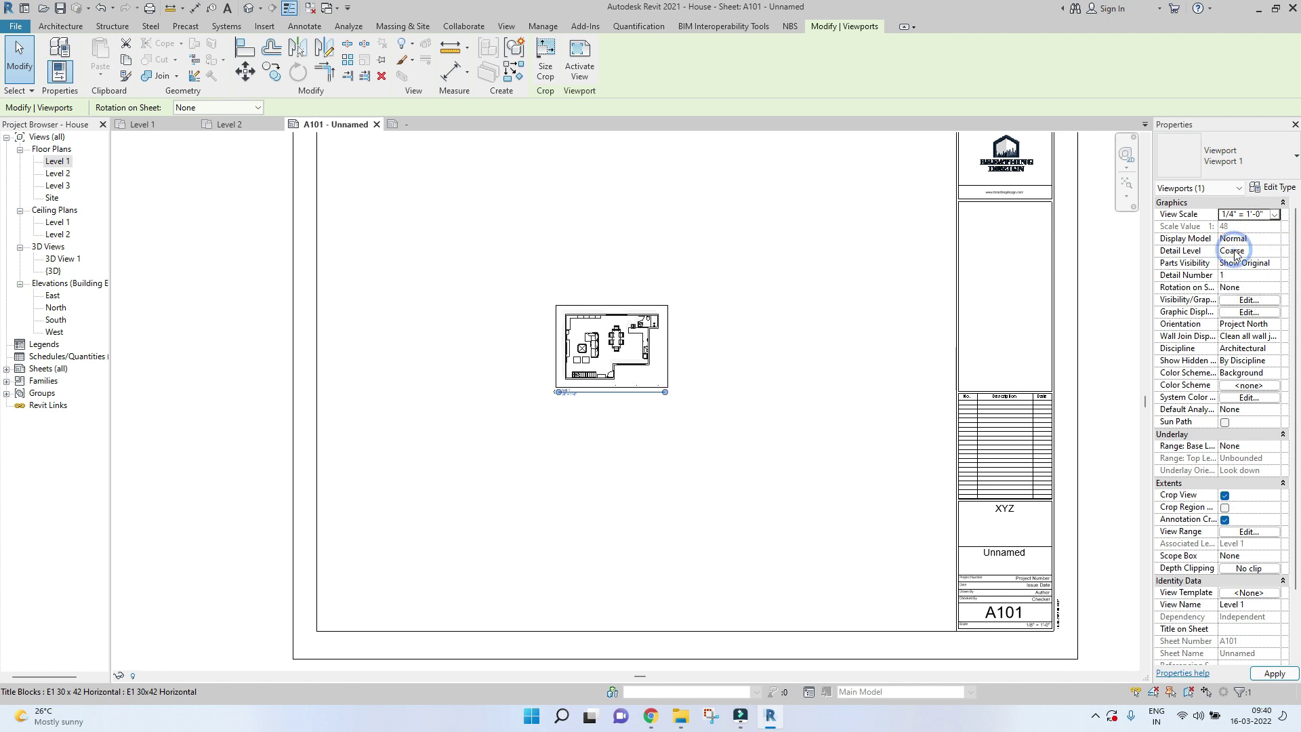
left_click(1274, 674)
scroll(660, 484, "down", 2)
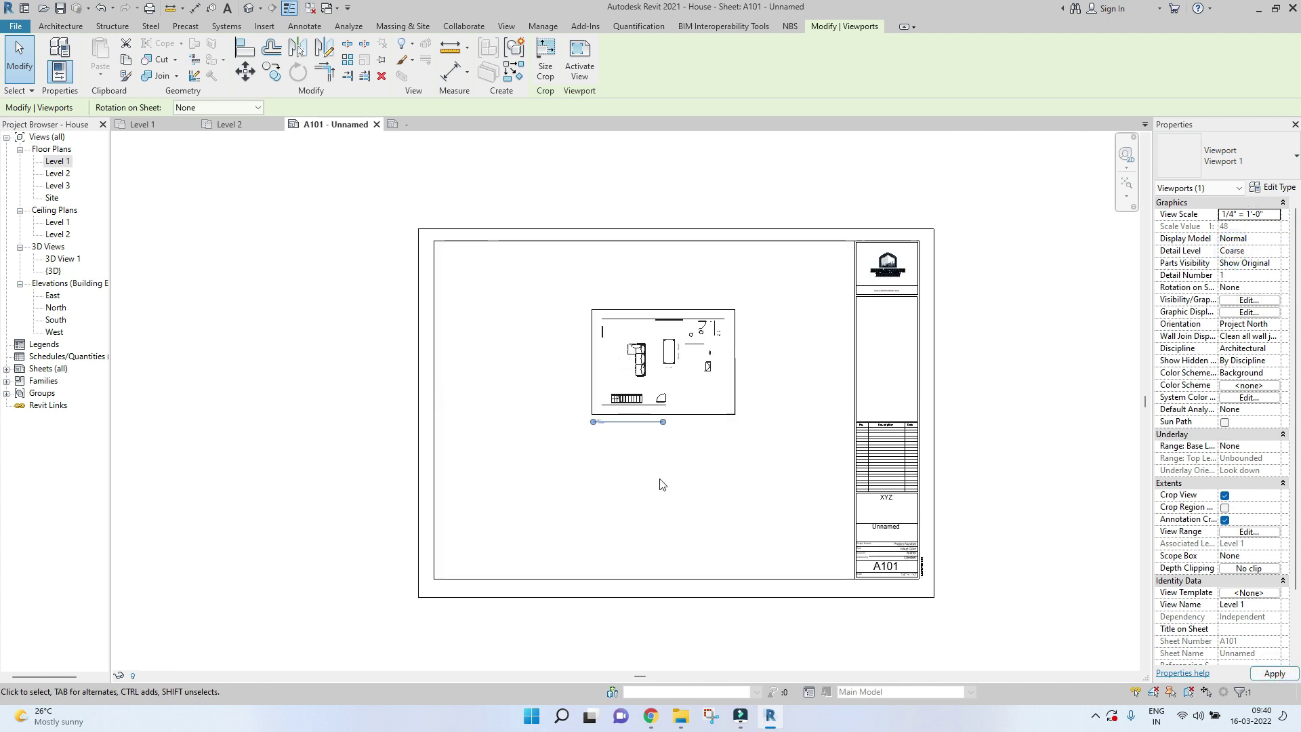
left_click(1275, 214)
left_click(1242, 259)
left_click(1275, 674)
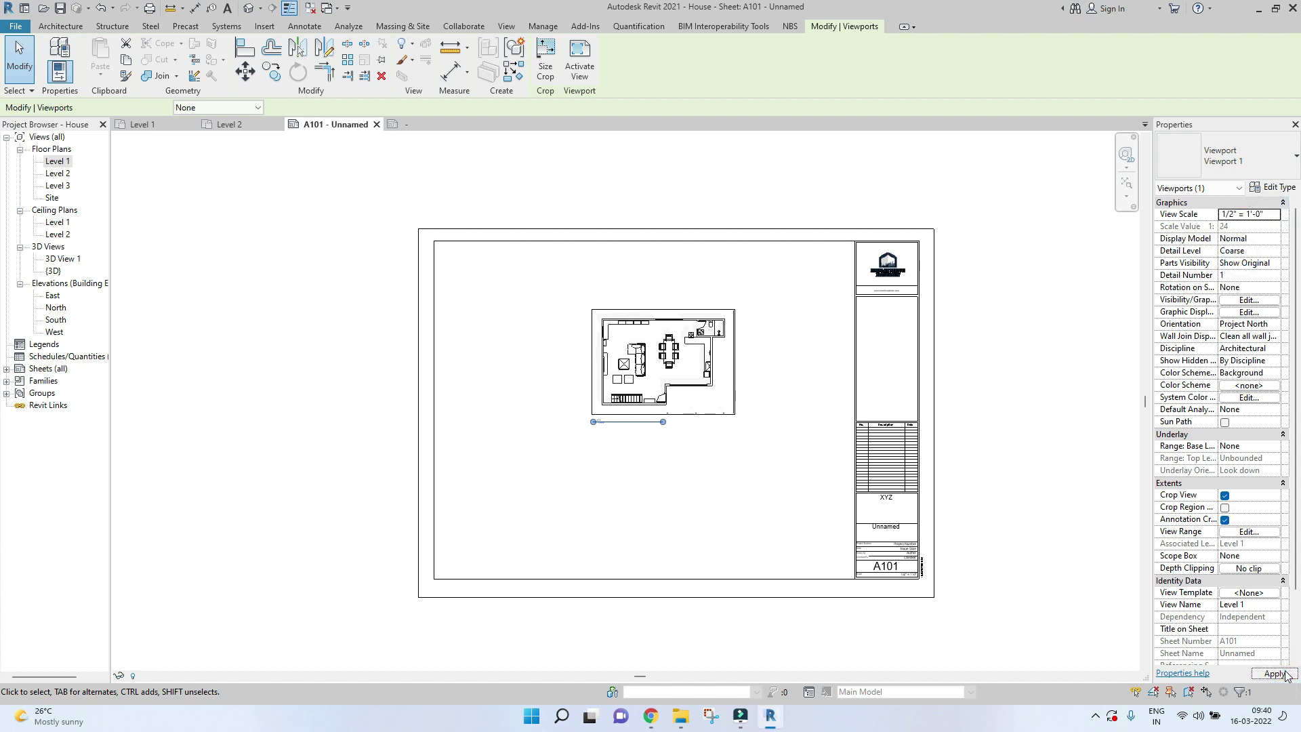
Step: Shift the Level 1 viewport slightly down and to the left within the sheet's drawing area
left_click_drag(839, 311, 750, 393)
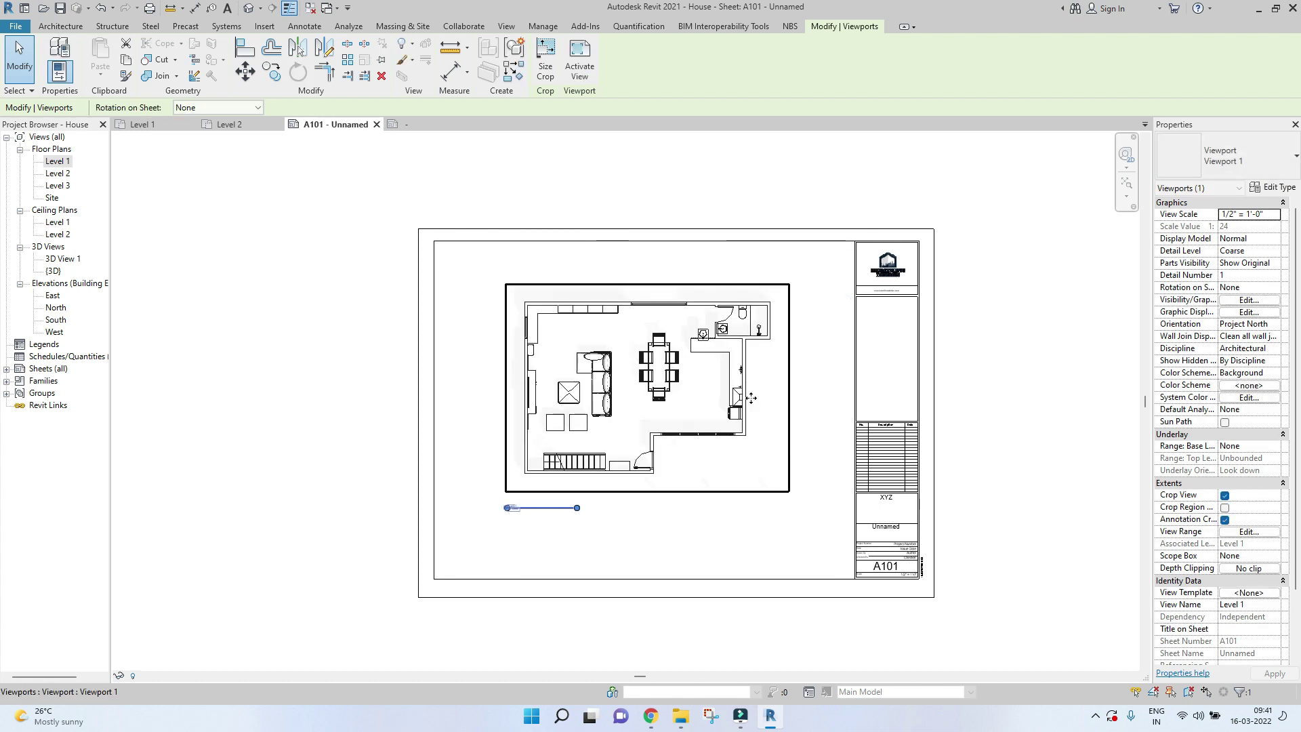
left_click(977, 347)
scroll(767, 404, "up", 2)
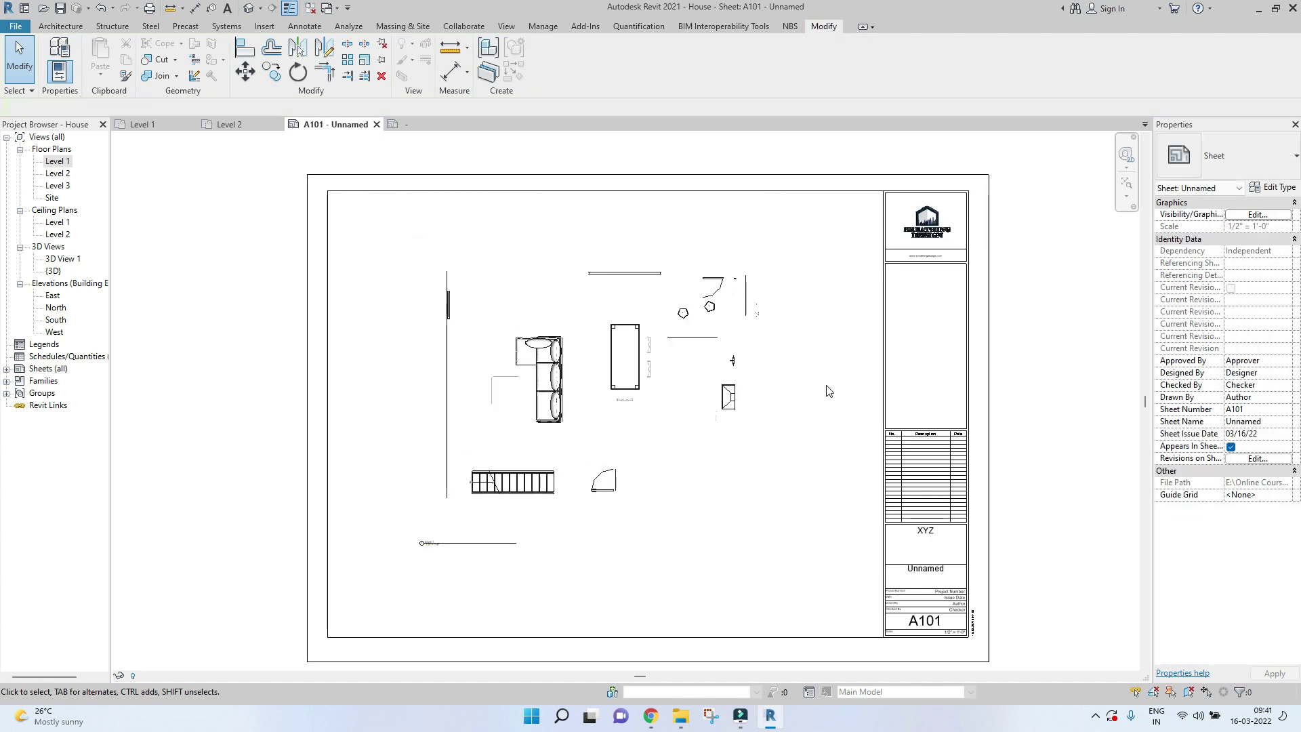
Step: Shorten the Level 1 view title line from both ends so the title starts beneath the plan's outer left wall
scroll(771, 402, "up", 1)
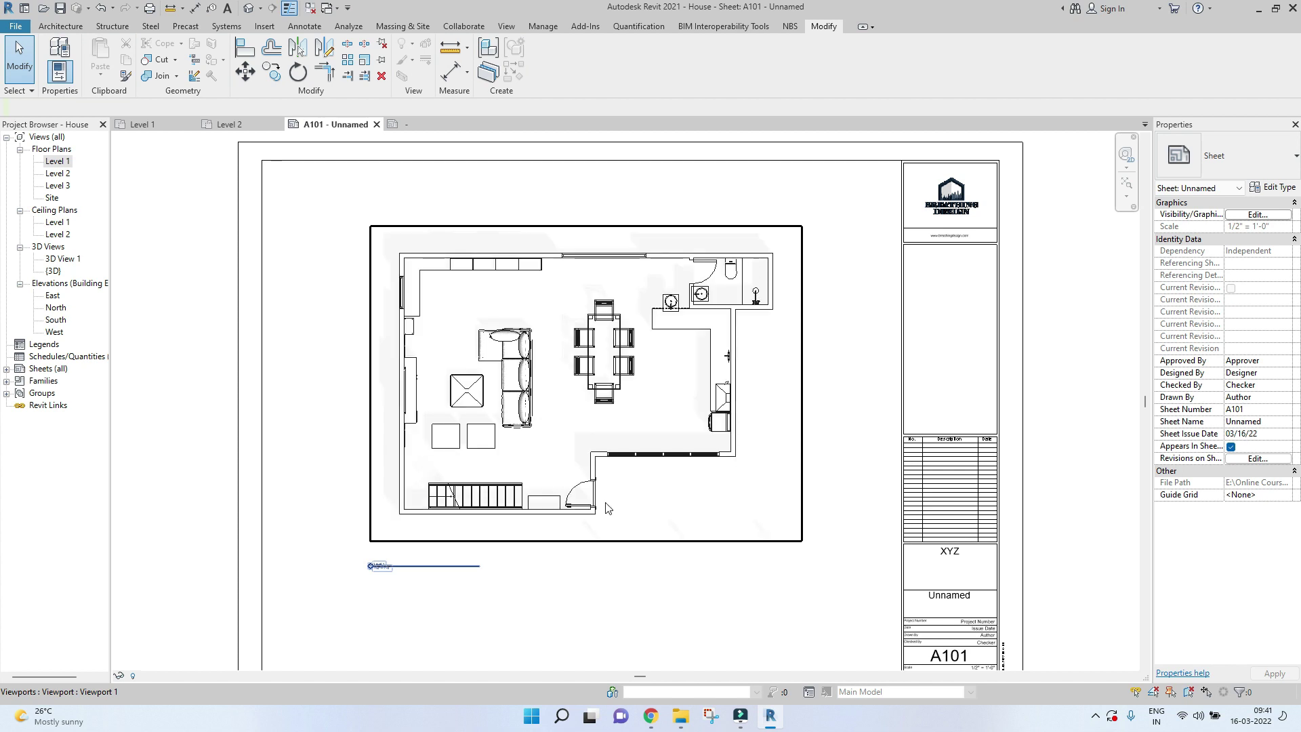
scroll(384, 601, "up", 2)
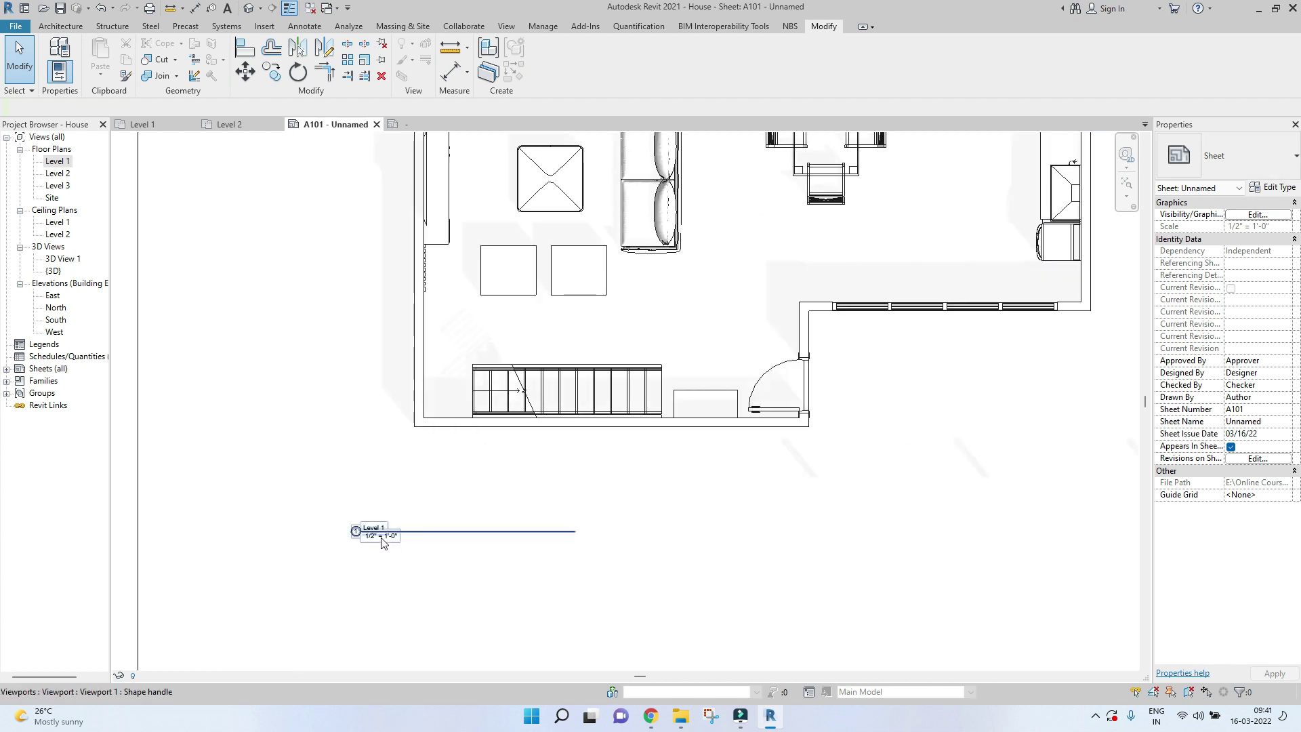
left_click(427, 532)
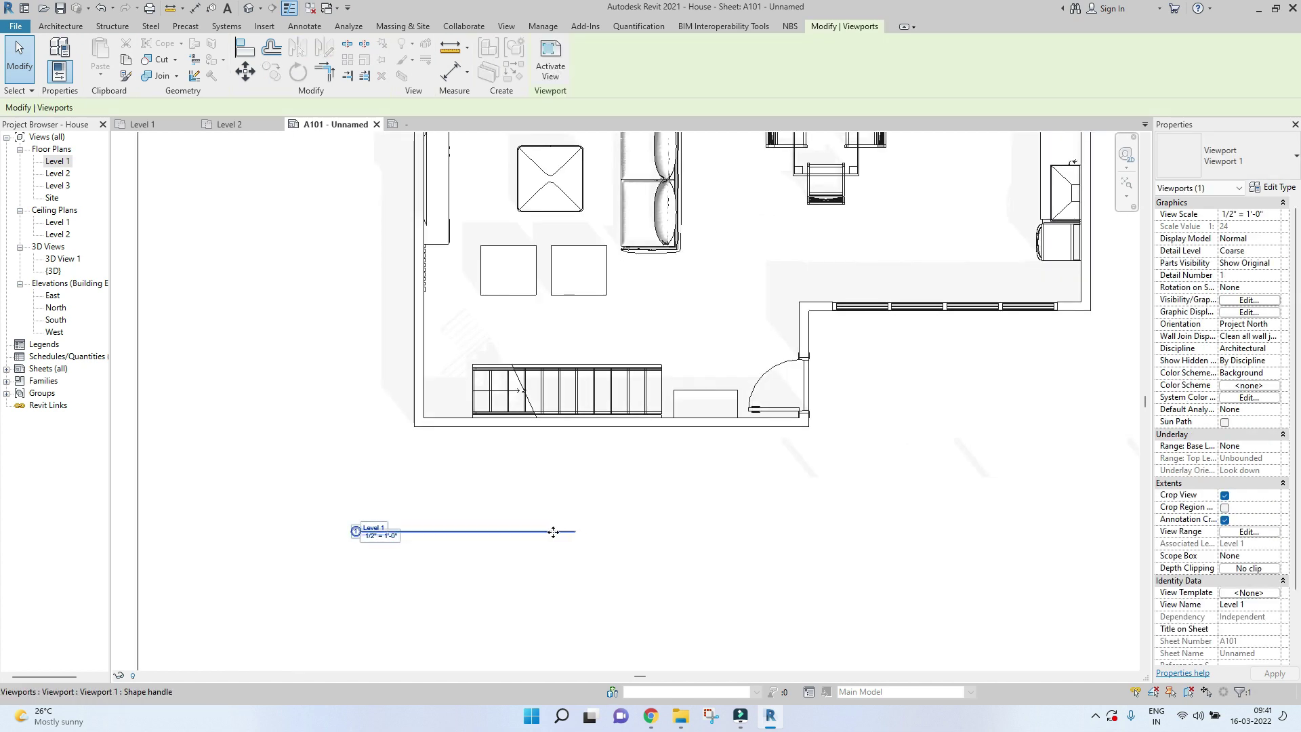
left_click(596, 458)
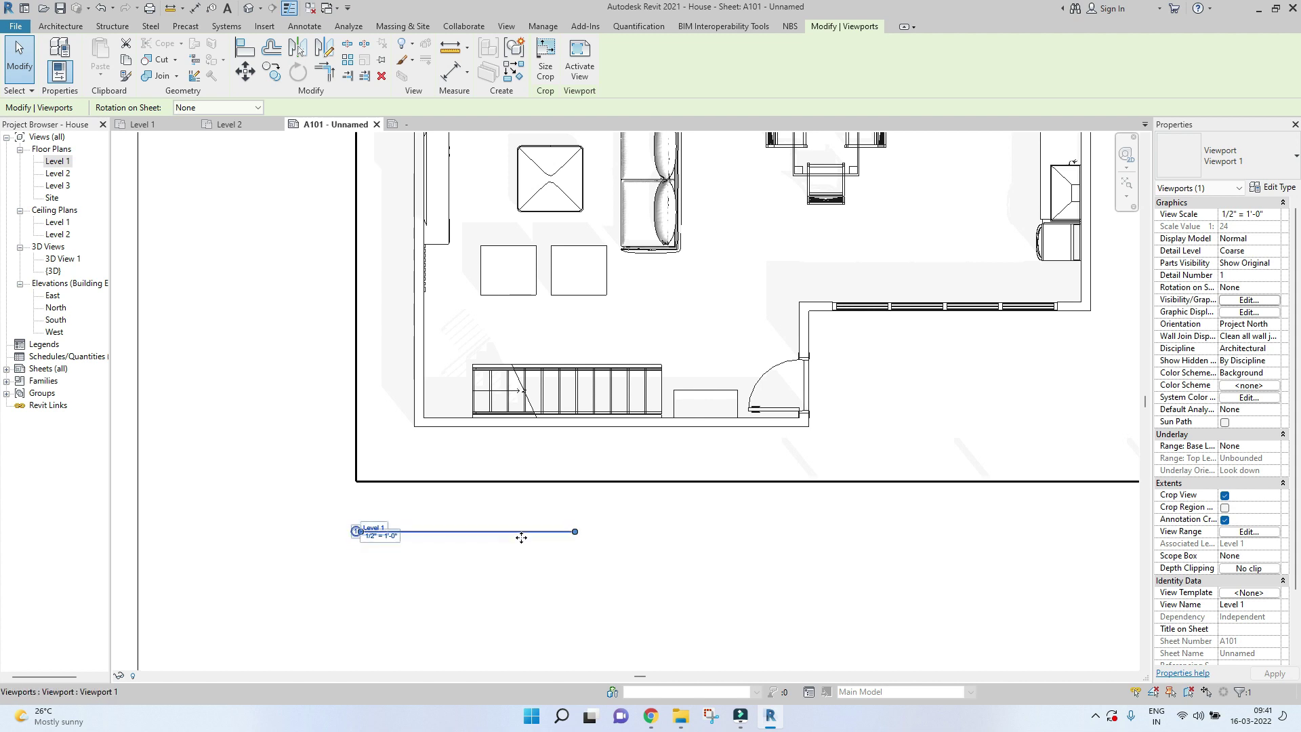
left_click_drag(577, 537, 514, 537)
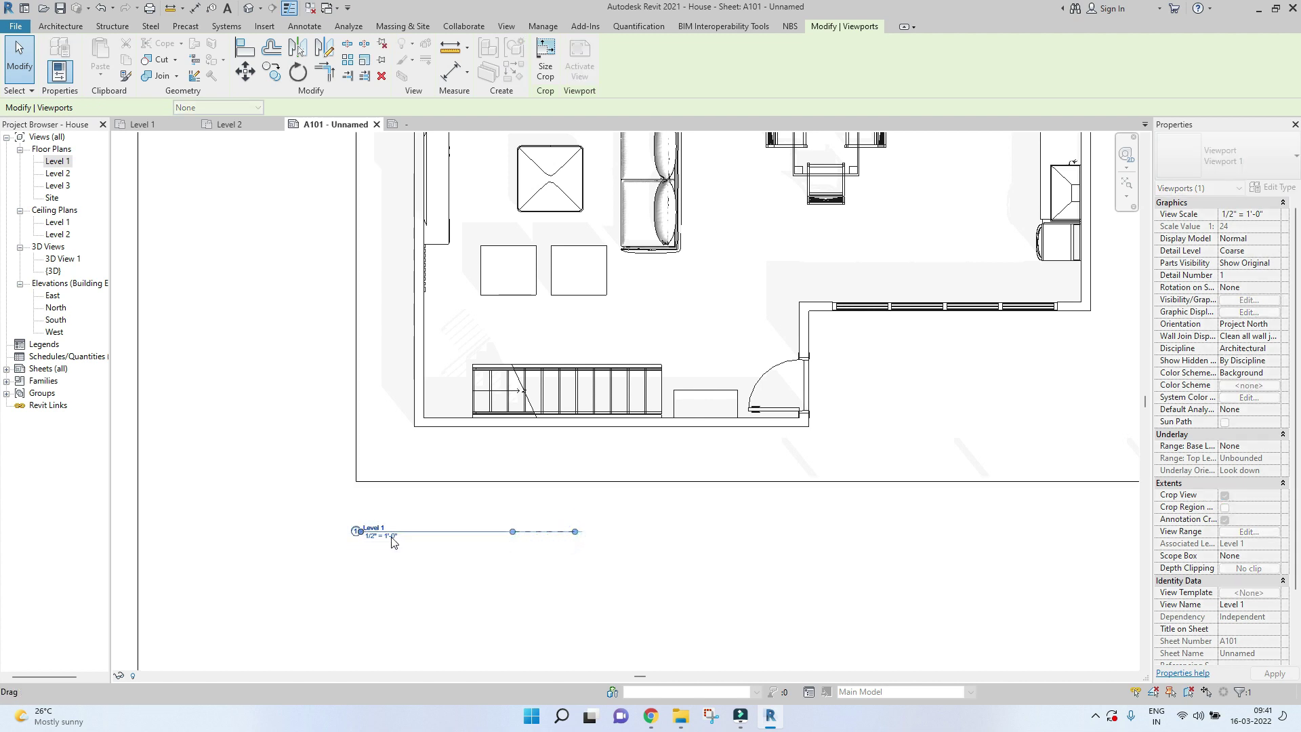
scroll(360, 534, "up", 4)
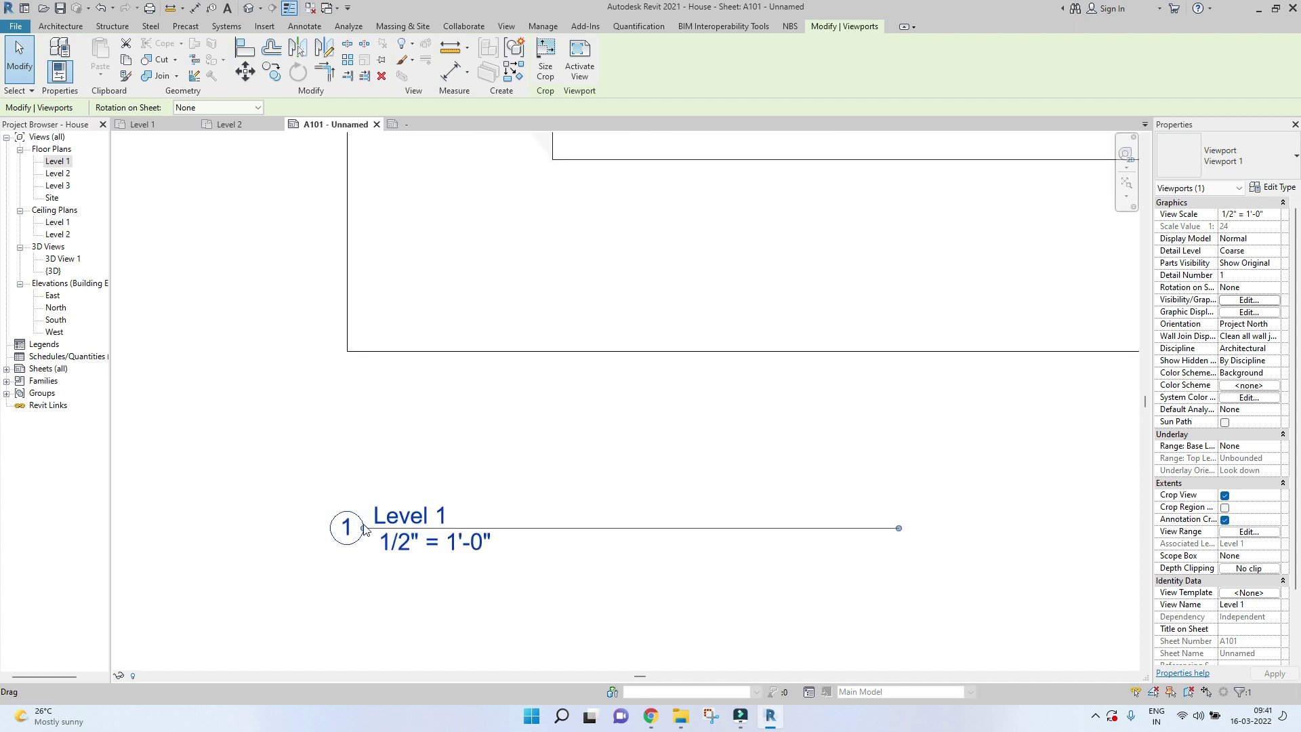
left_click_drag(366, 534, 617, 528)
scroll(678, 542, "down", 5)
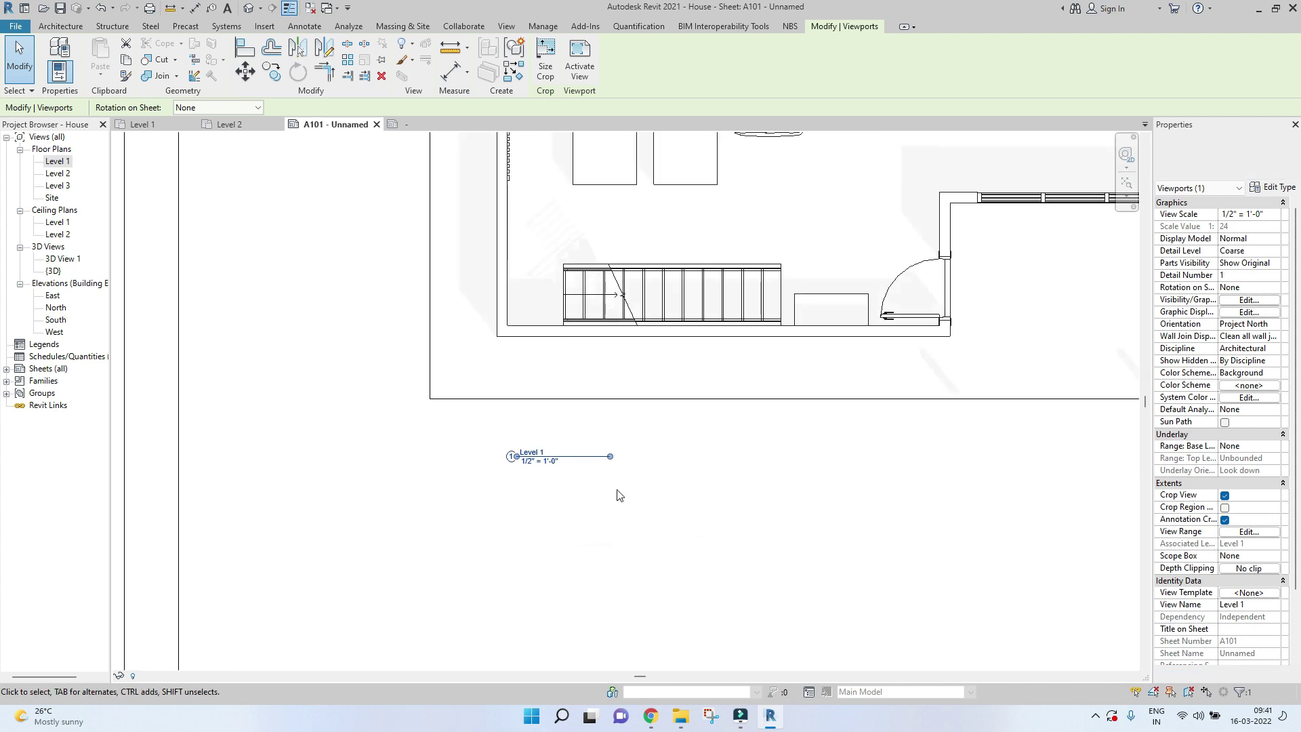
Step: Move the Level 1 view title straight down, slightly farther below the floor plan
left_click(744, 533)
scroll(644, 524, "down", 2)
scroll(599, 493, "up", 5)
mouse_move(623, 492)
left_mouse_down()
mouse_move(618, 535)
mouse_move(621, 509)
left_mouse_up()
scroll(621, 509, "down", 4)
scroll(640, 502, "up", 3)
scroll(615, 508, "up", 3)
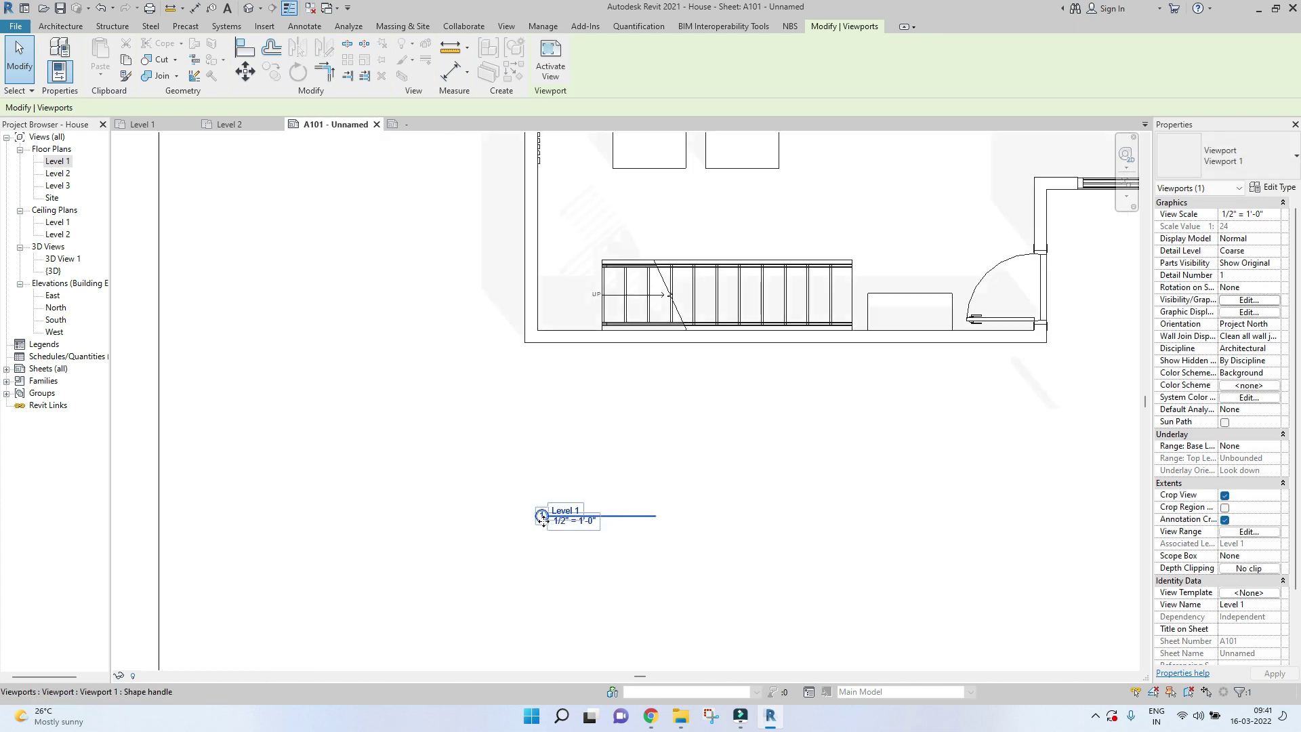
Step: Try fine-tuning the right end of the Level 1 view title's line
left_click(683, 353)
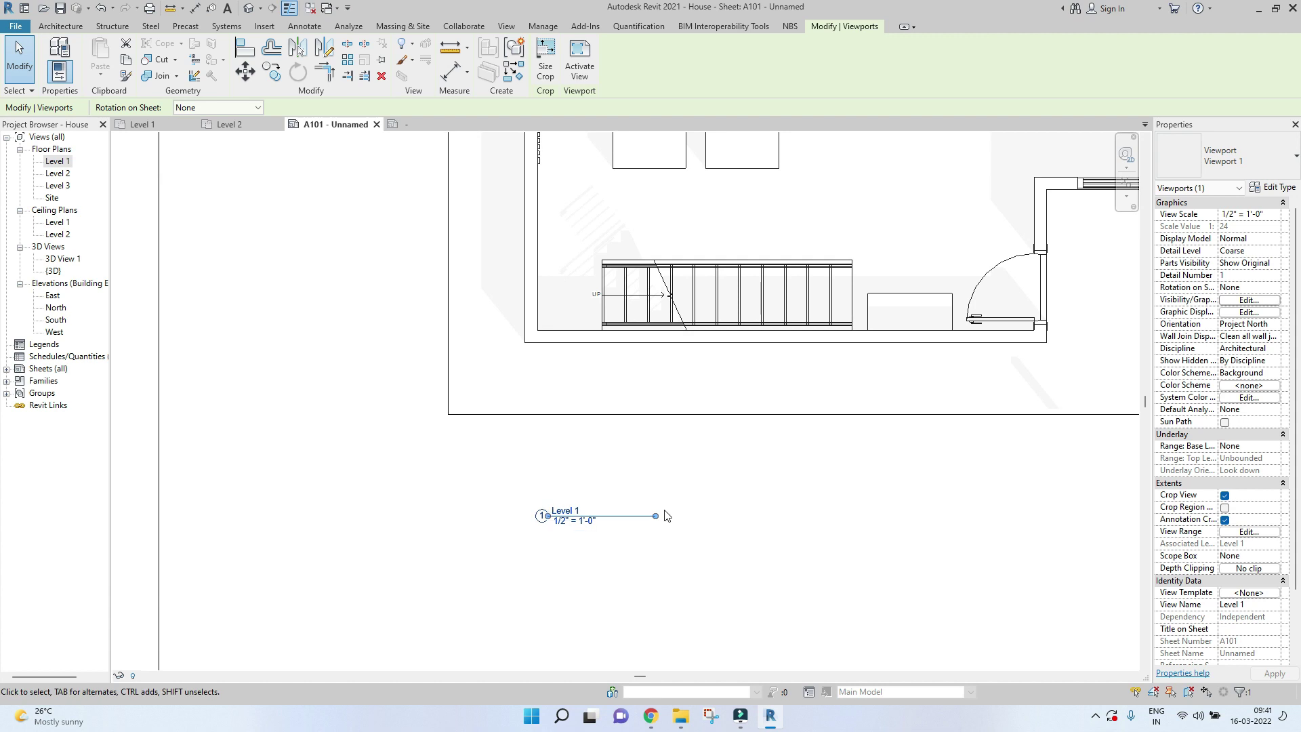
left_click_drag(656, 516, 659, 517)
left_click_drag(654, 518, 652, 517)
left_click(715, 508)
left_click(593, 525)
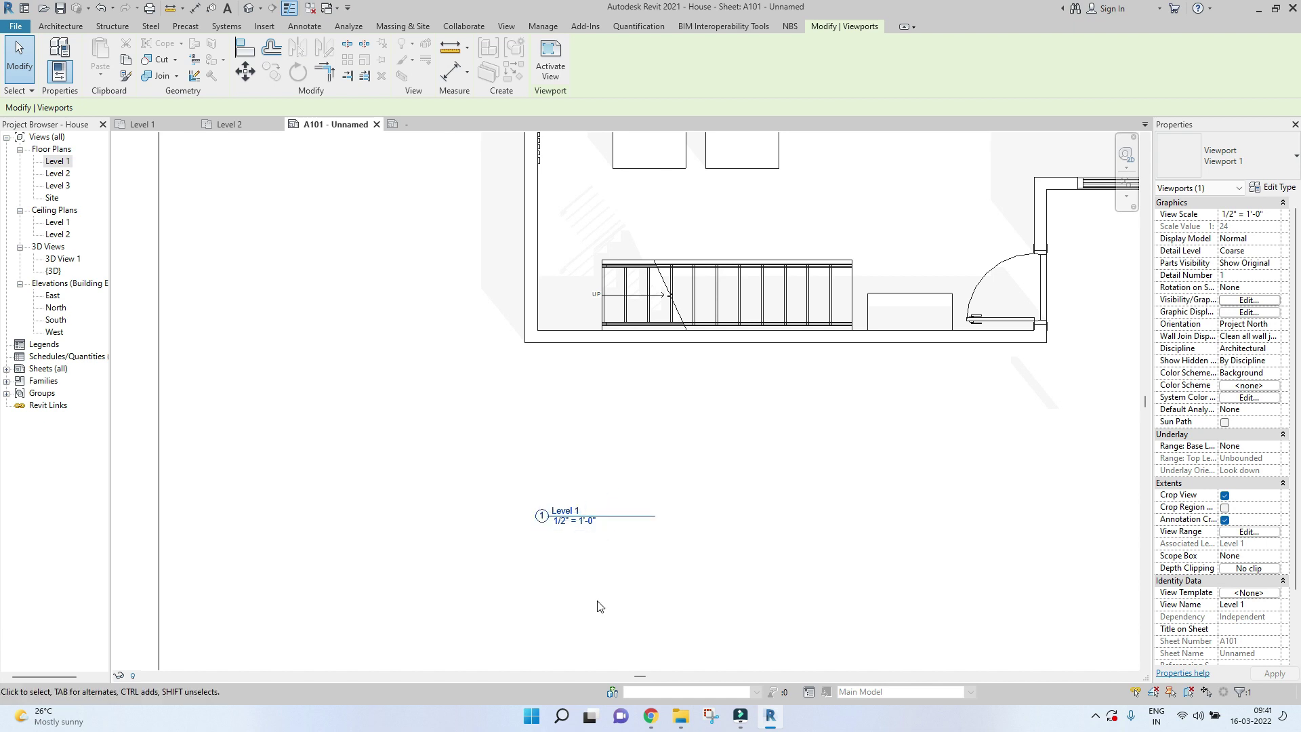
Step: Check the placement of the Level 1 viewport and its title against the whole of sheet A101
scroll(613, 496, "down", 1)
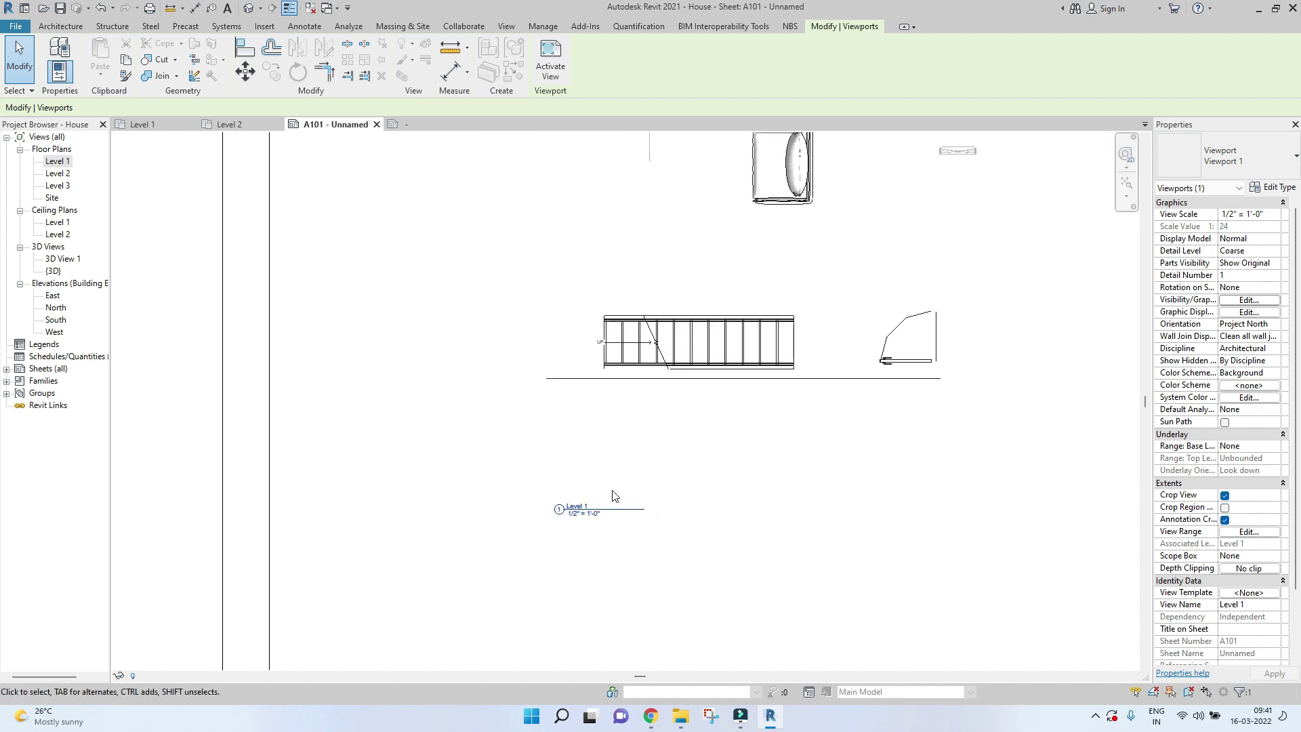
scroll(614, 495, "down", 4)
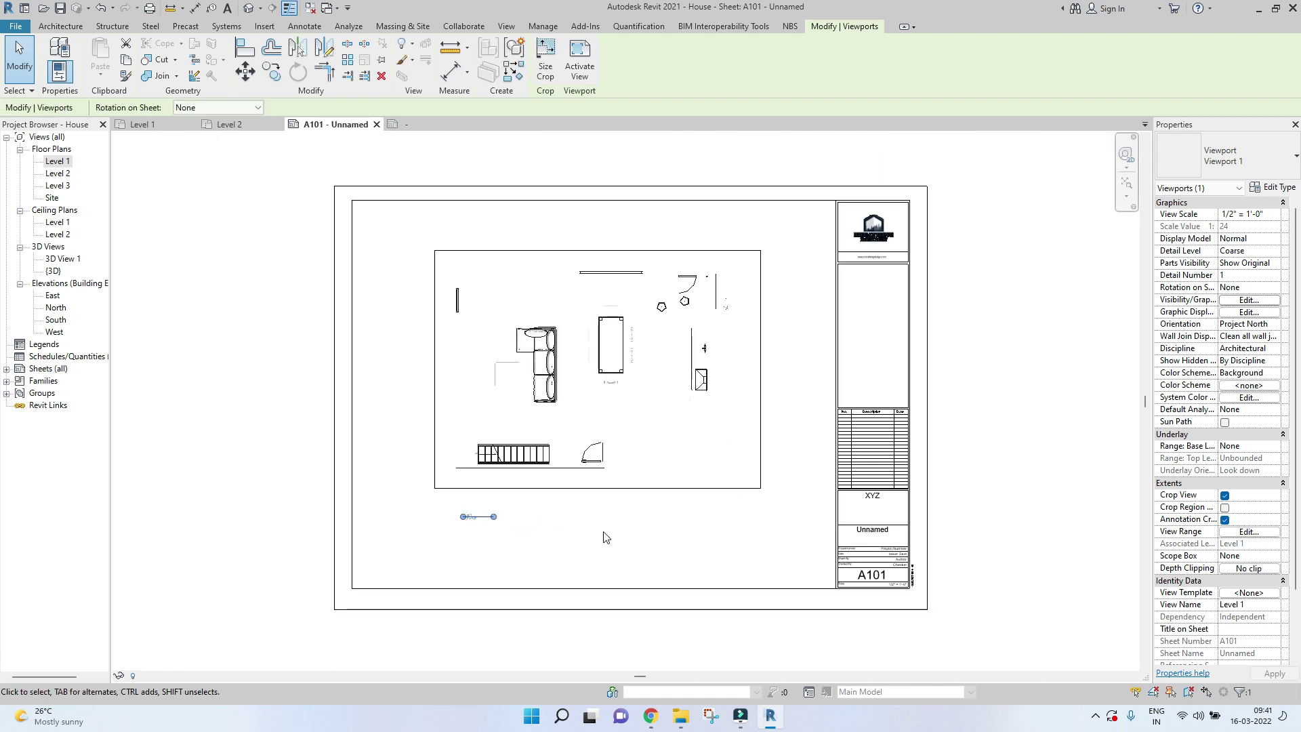
left_click(661, 532)
scroll(700, 396, "up", 2)
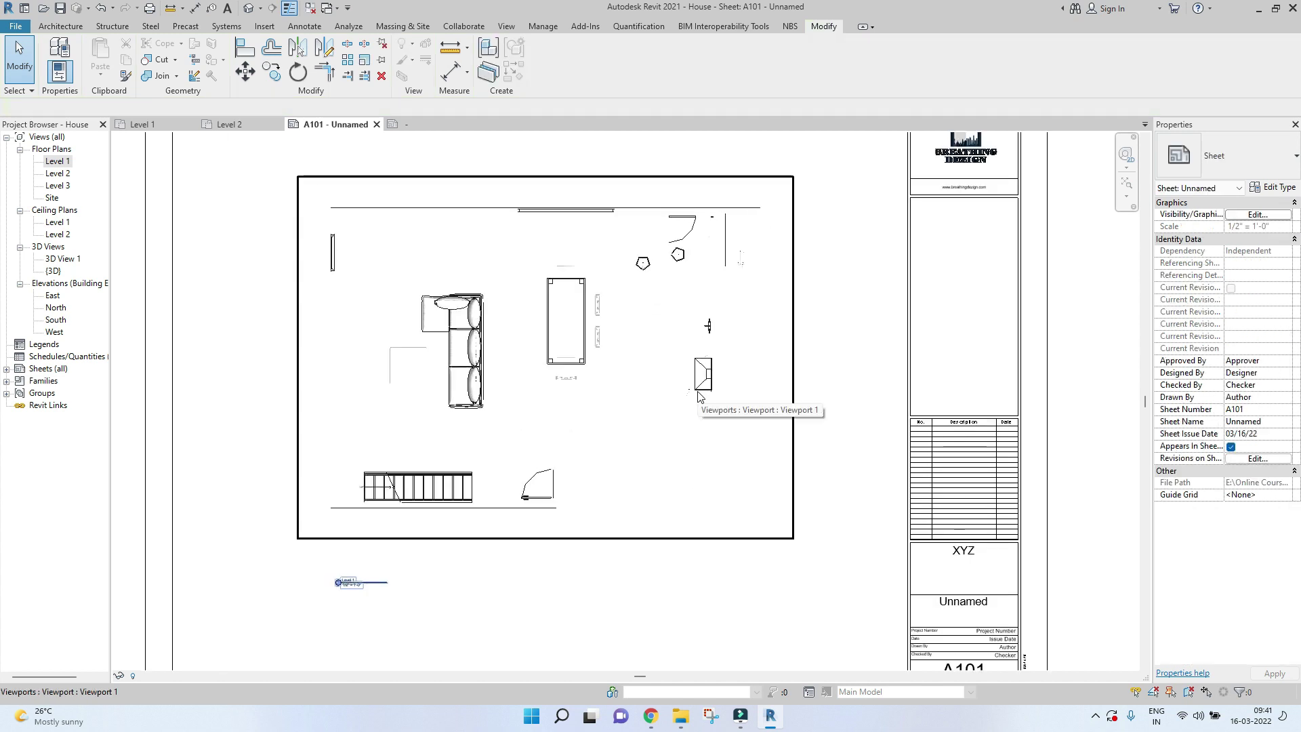
scroll(700, 396, "down", 2)
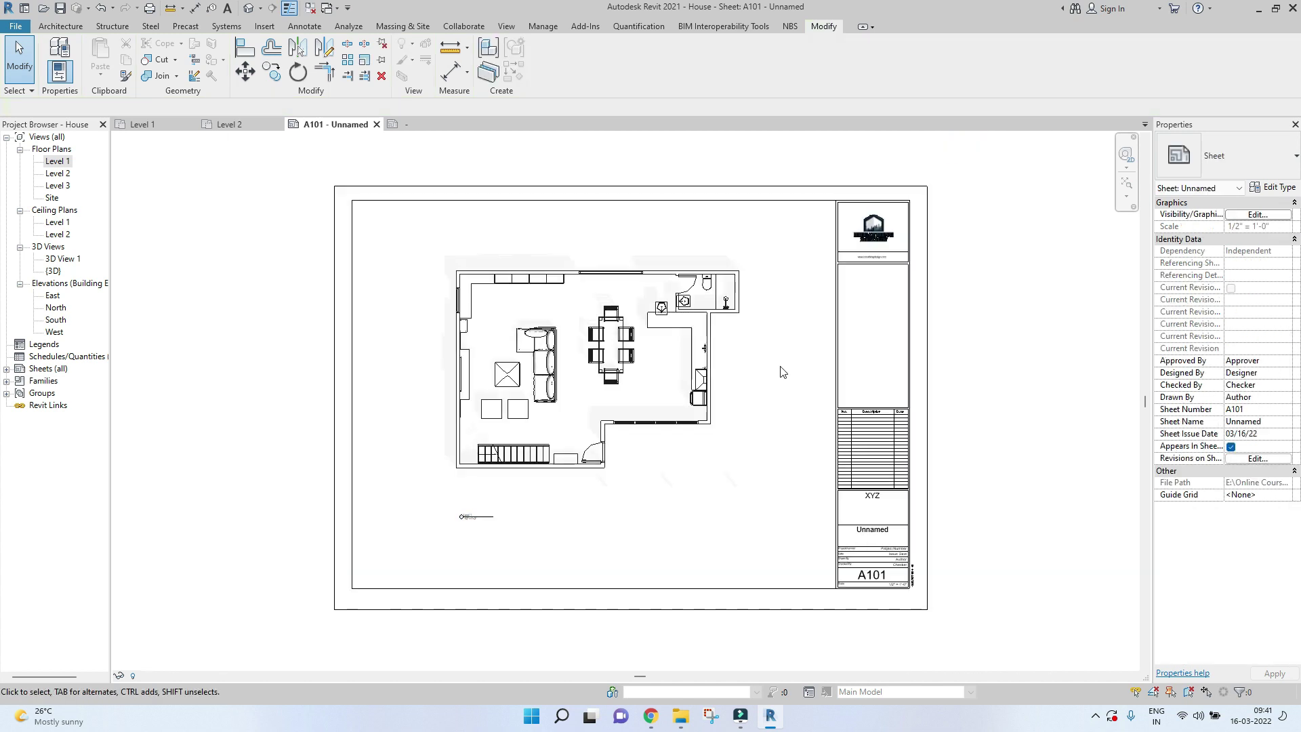
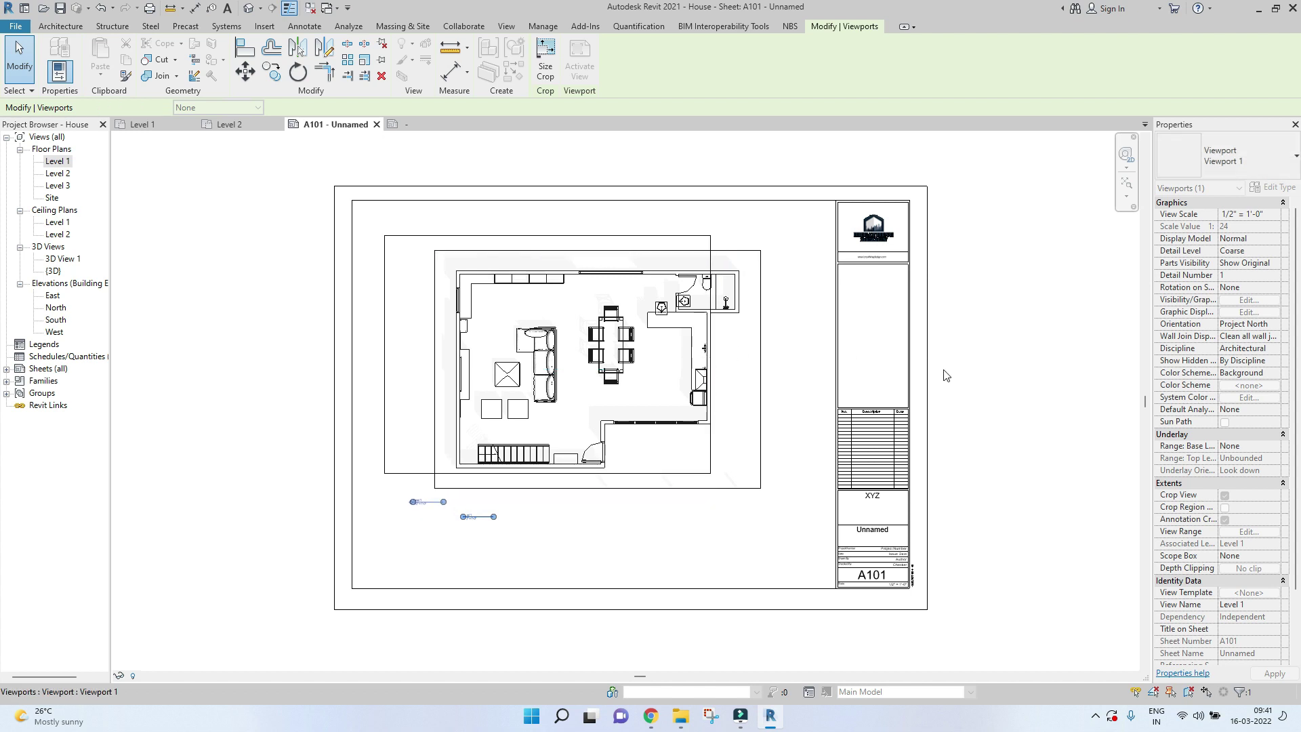
Step: Deselect the Level 1 viewport and create a new building-component schedule for the Doors category
left_click(1002, 398)
scroll(572, 441, "up", 2)
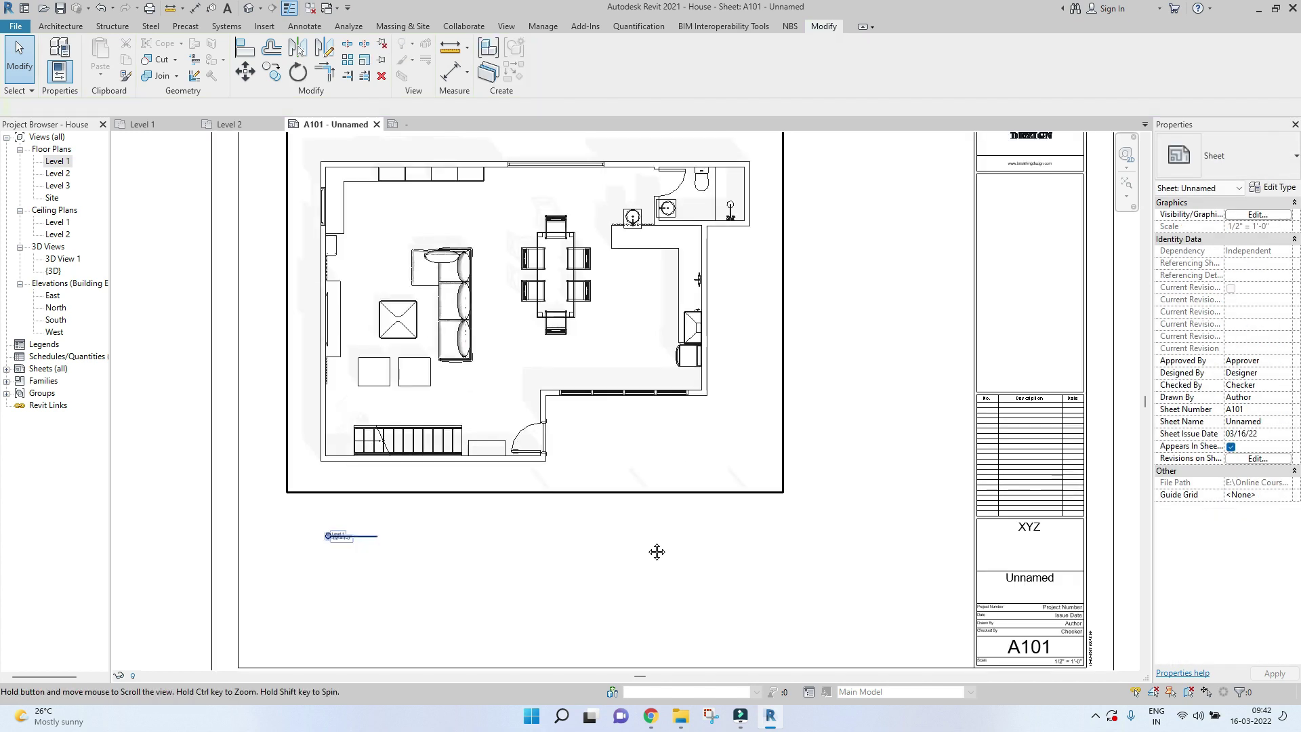
middle_click_drag(478, 401, 554, 506)
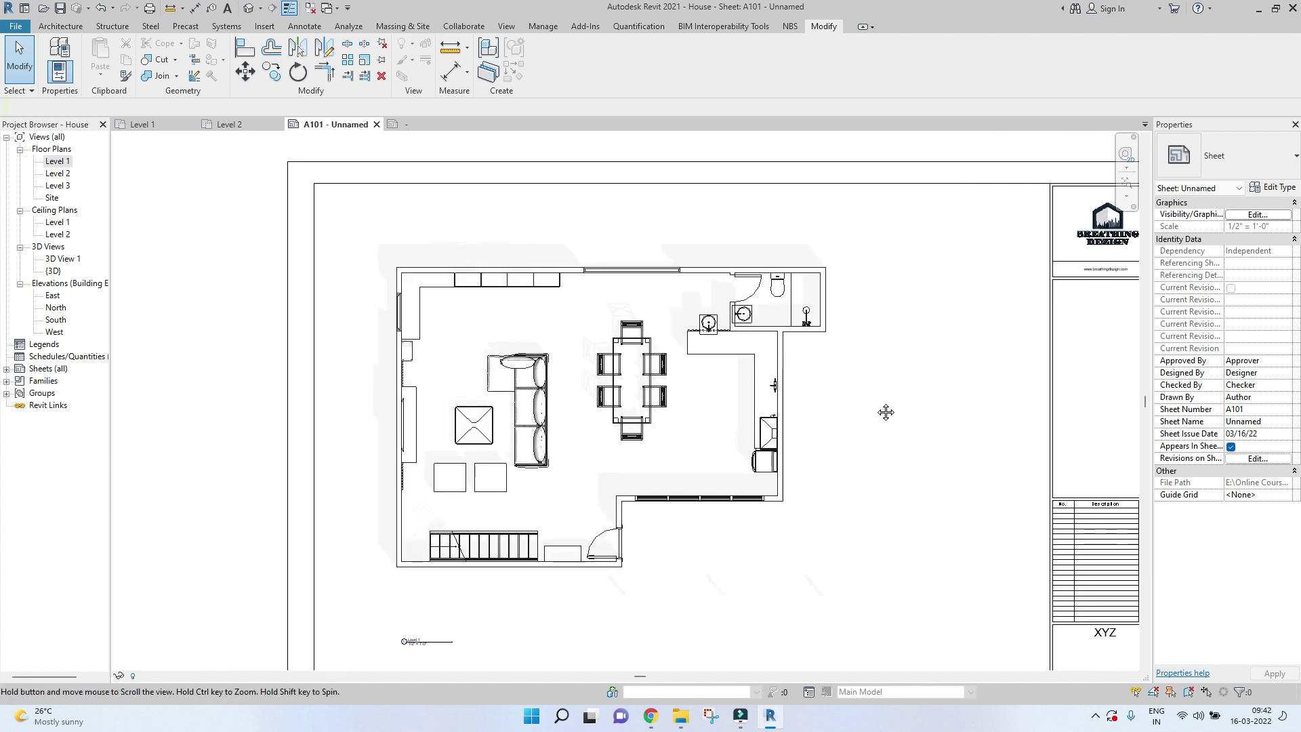
middle_click_drag(887, 410, 803, 411)
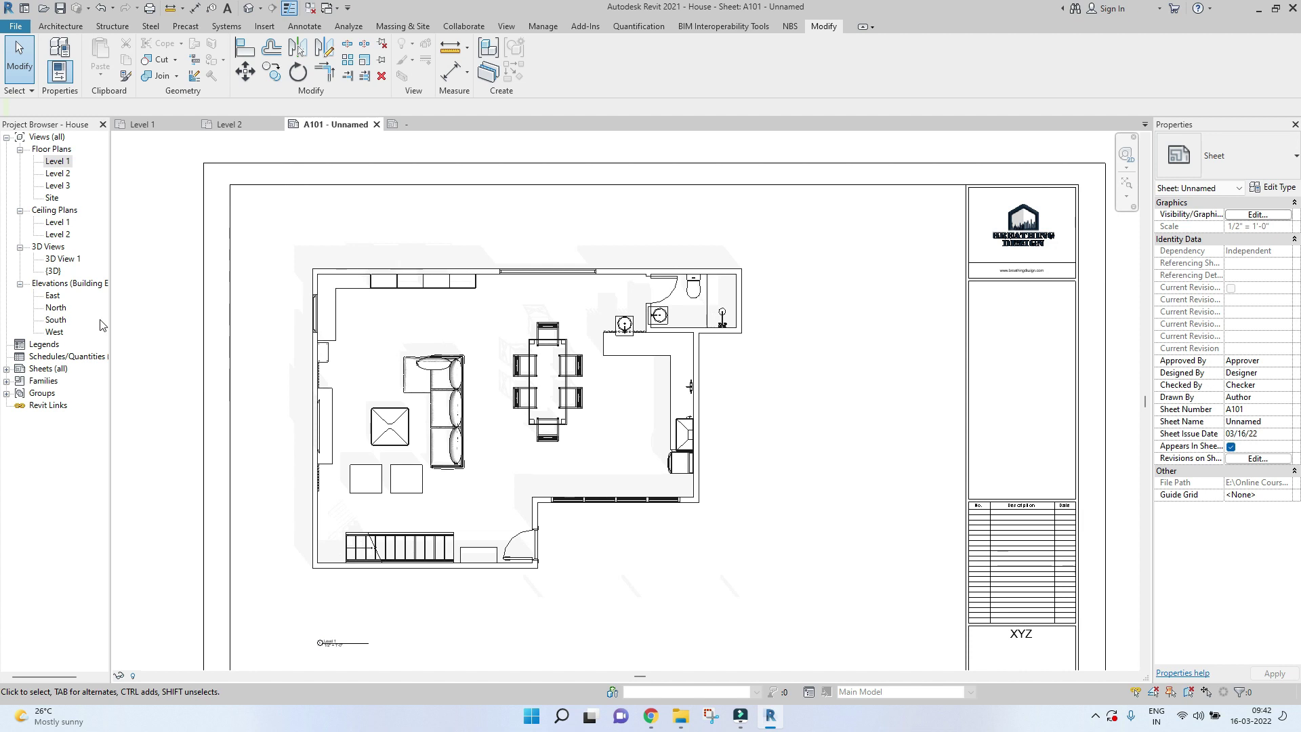
right_click(53, 357)
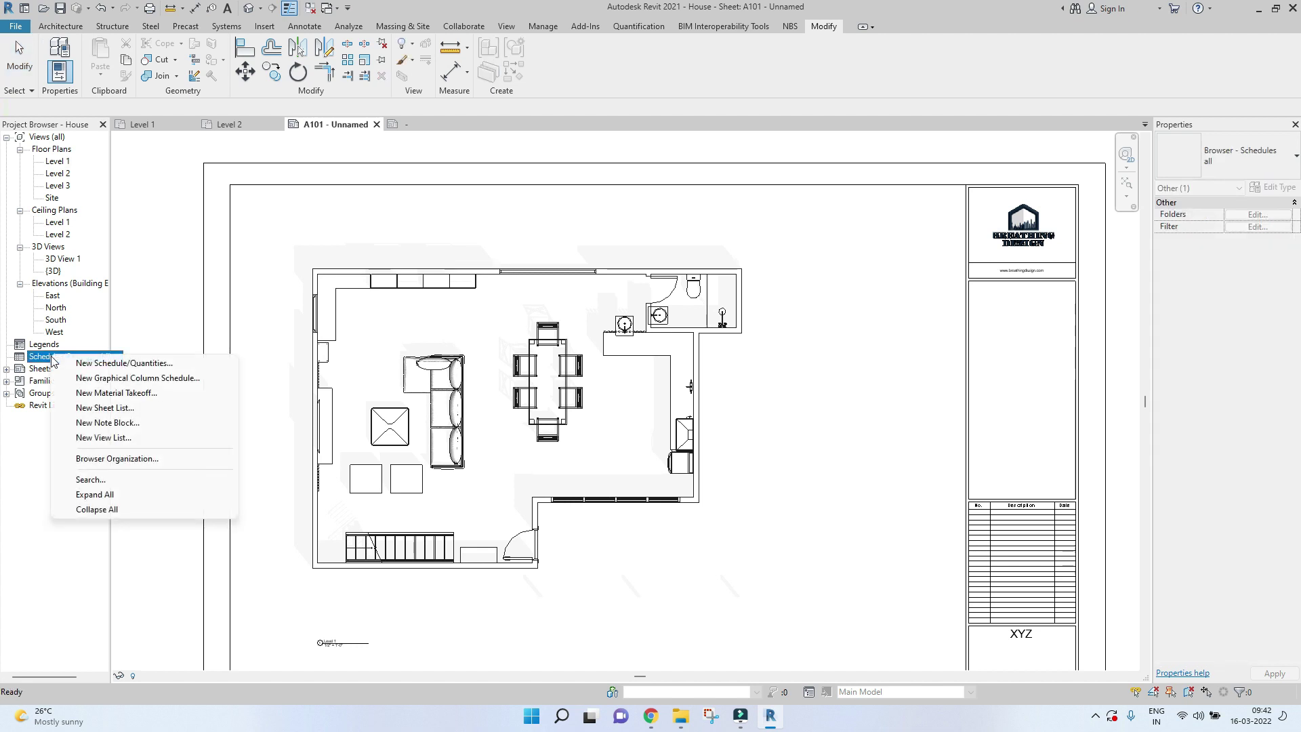
left_click(75, 364)
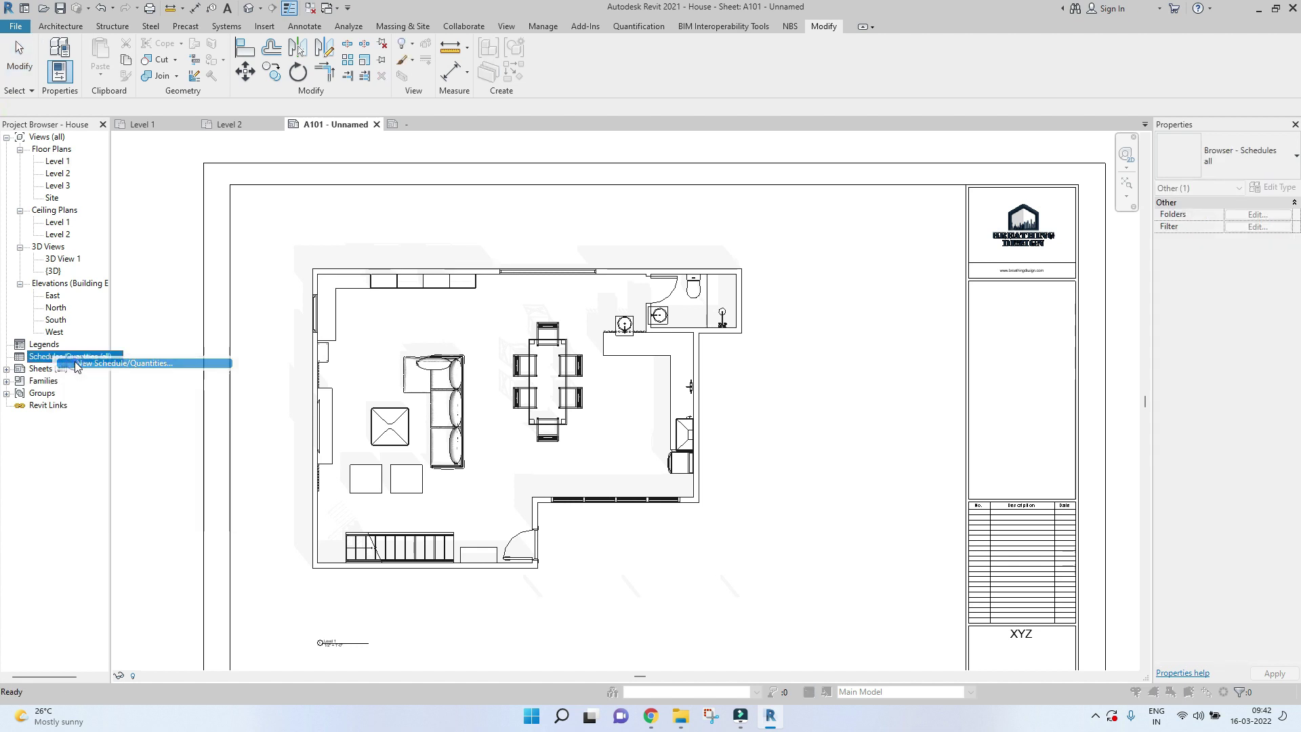
scroll(587, 414, "down", 3)
scroll(566, 395, "down", 6)
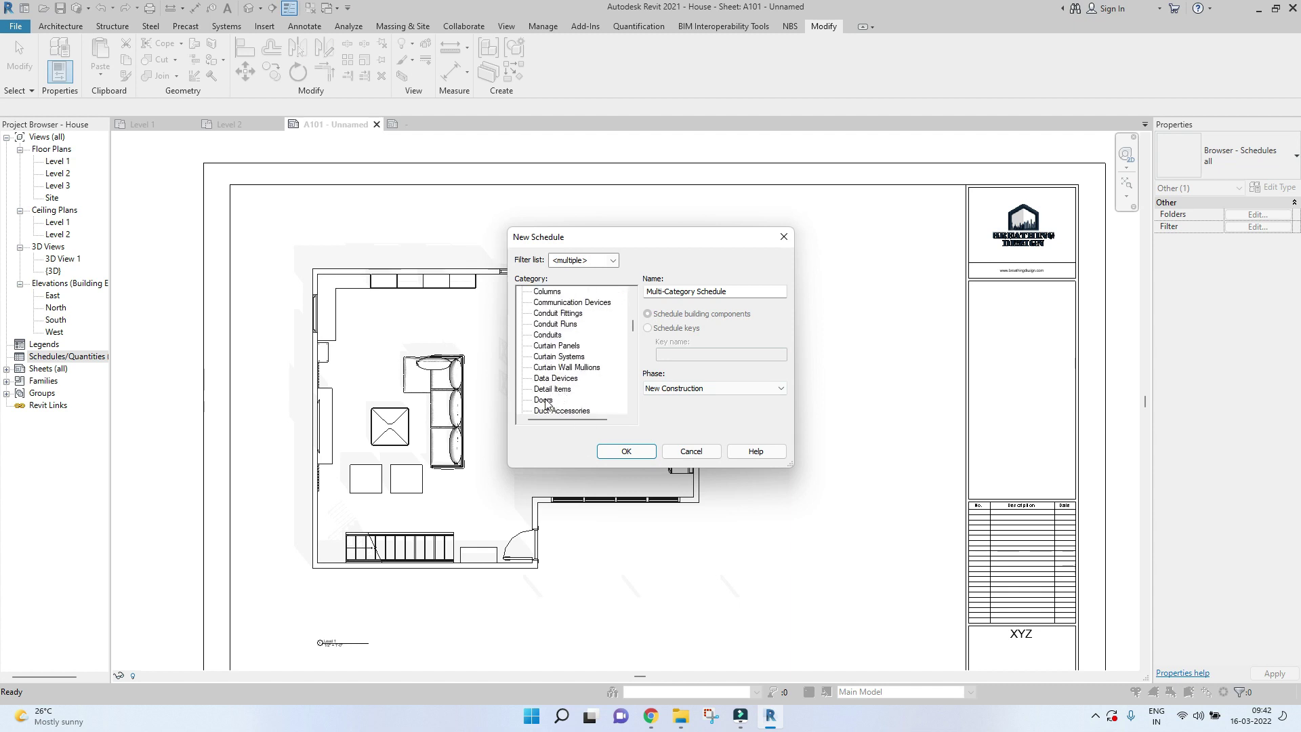
left_click(545, 401)
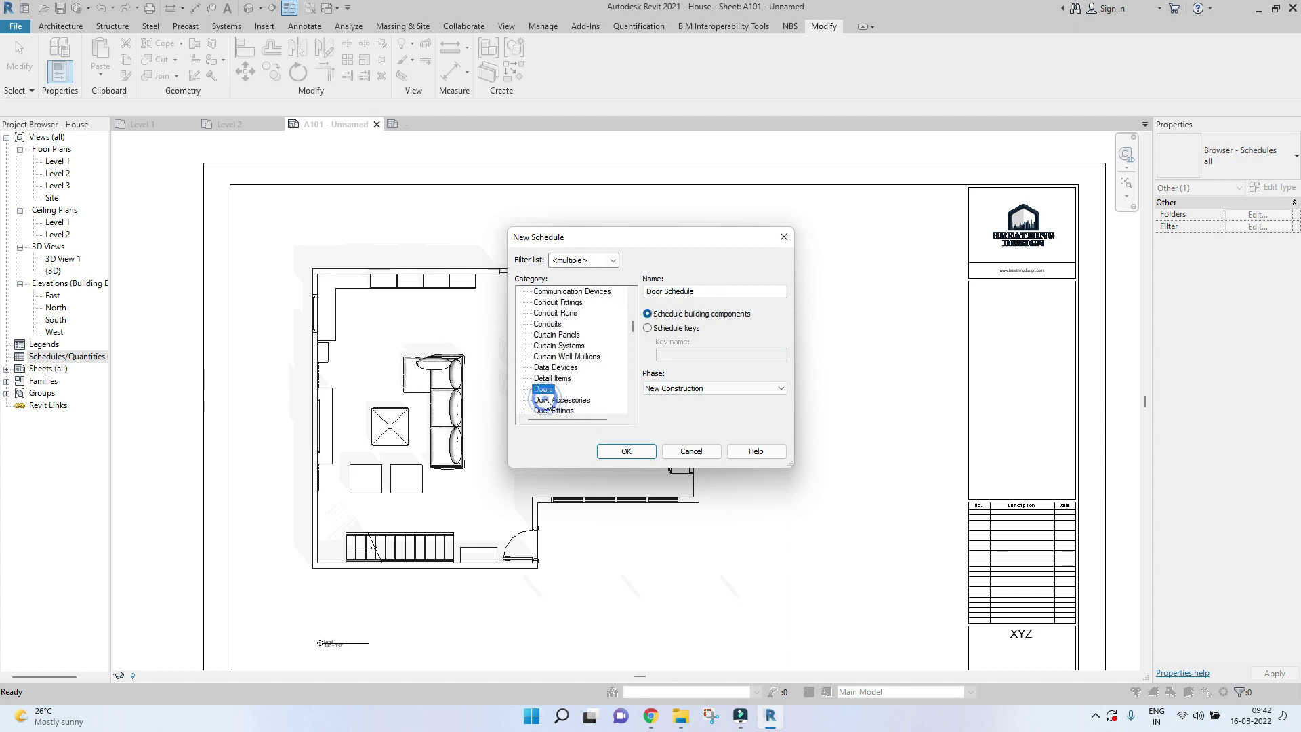
left_click(628, 451)
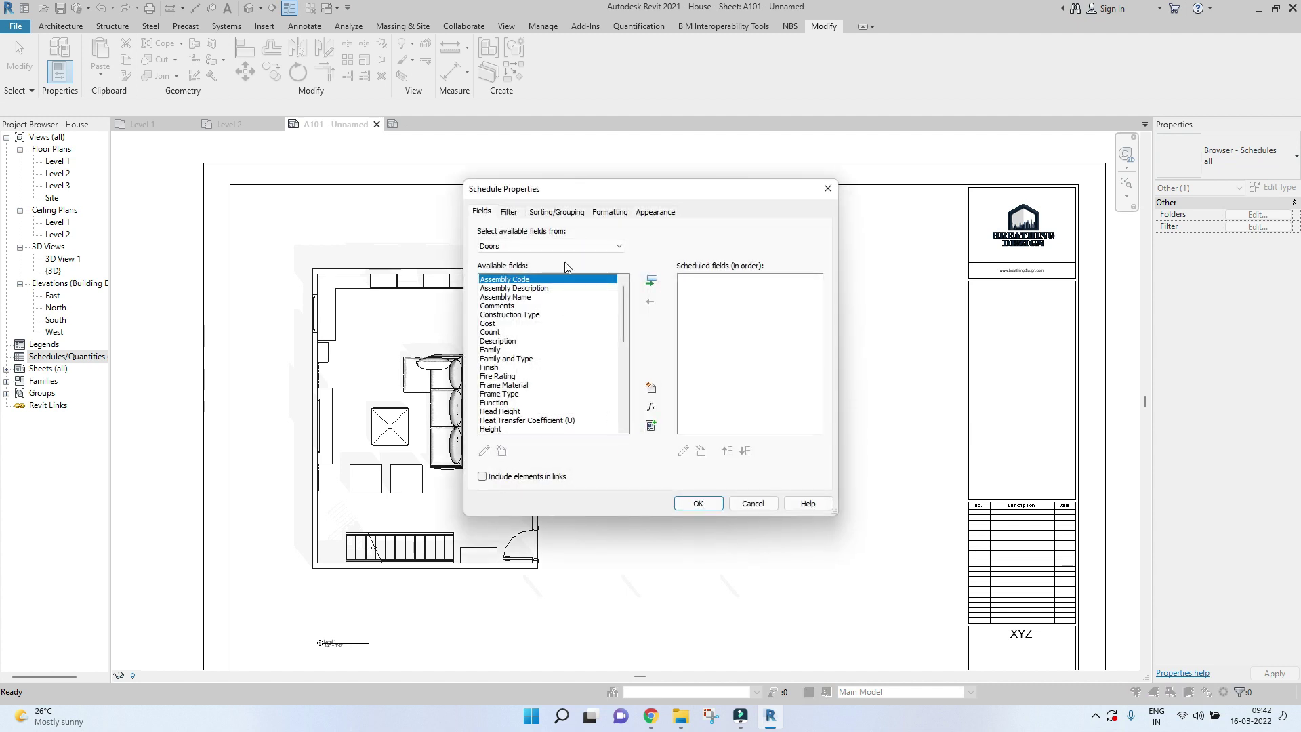
Step: Add the Family, Finish, Head Height and Height fields to the door schedule, in that order
scroll(515, 325, "down", 10)
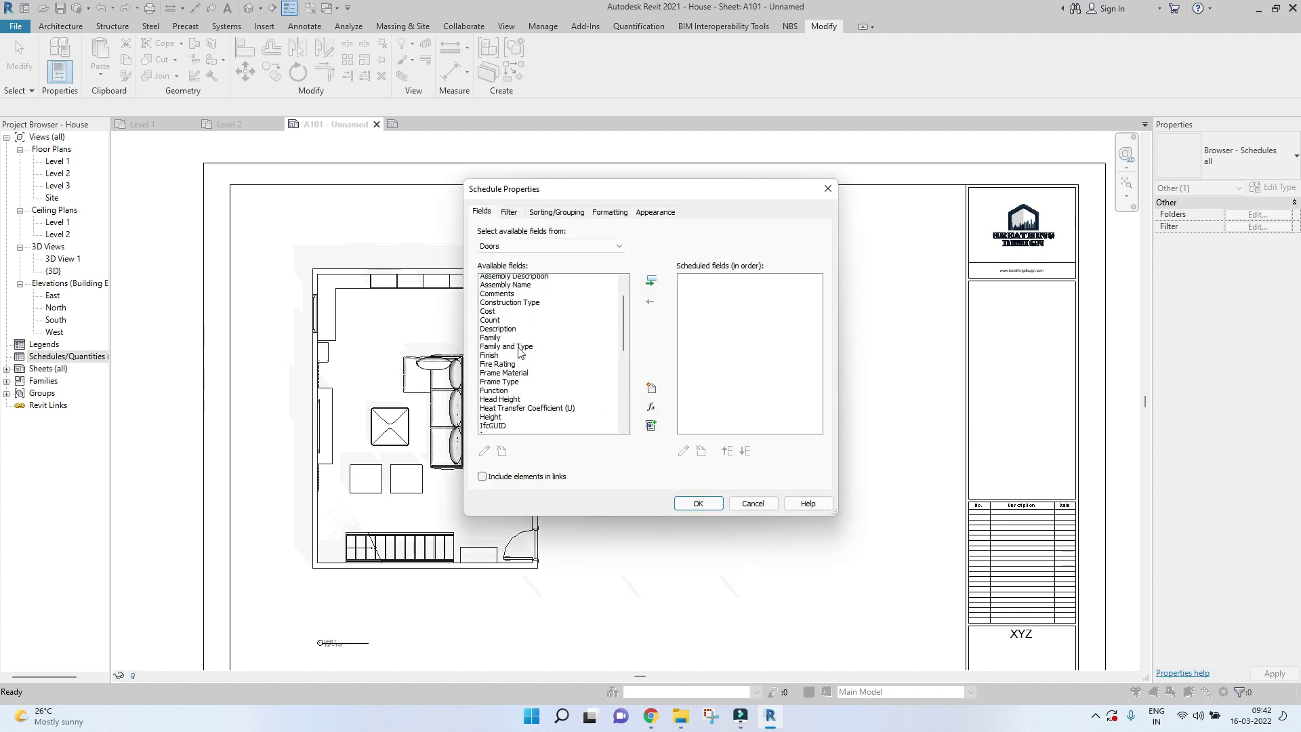
scroll(529, 426, "up", 10)
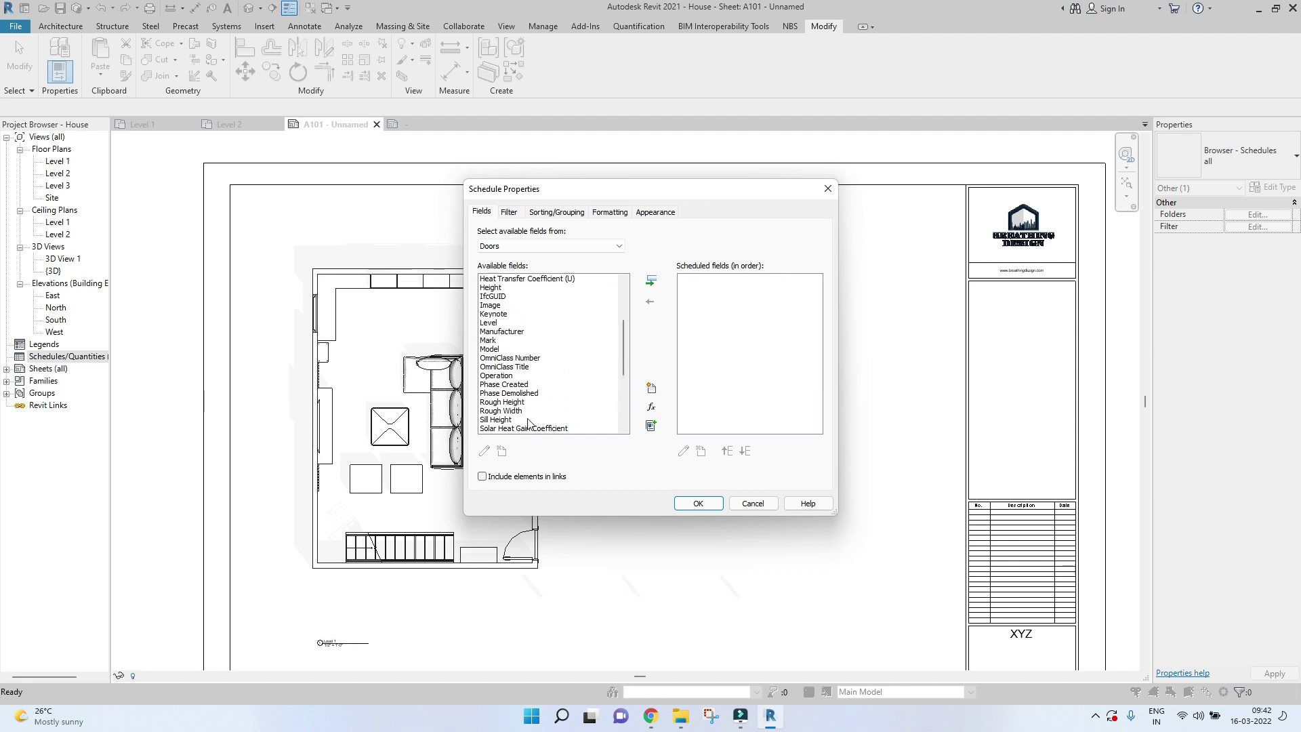
left_click_drag(510, 279, 496, 363)
double_click(495, 351)
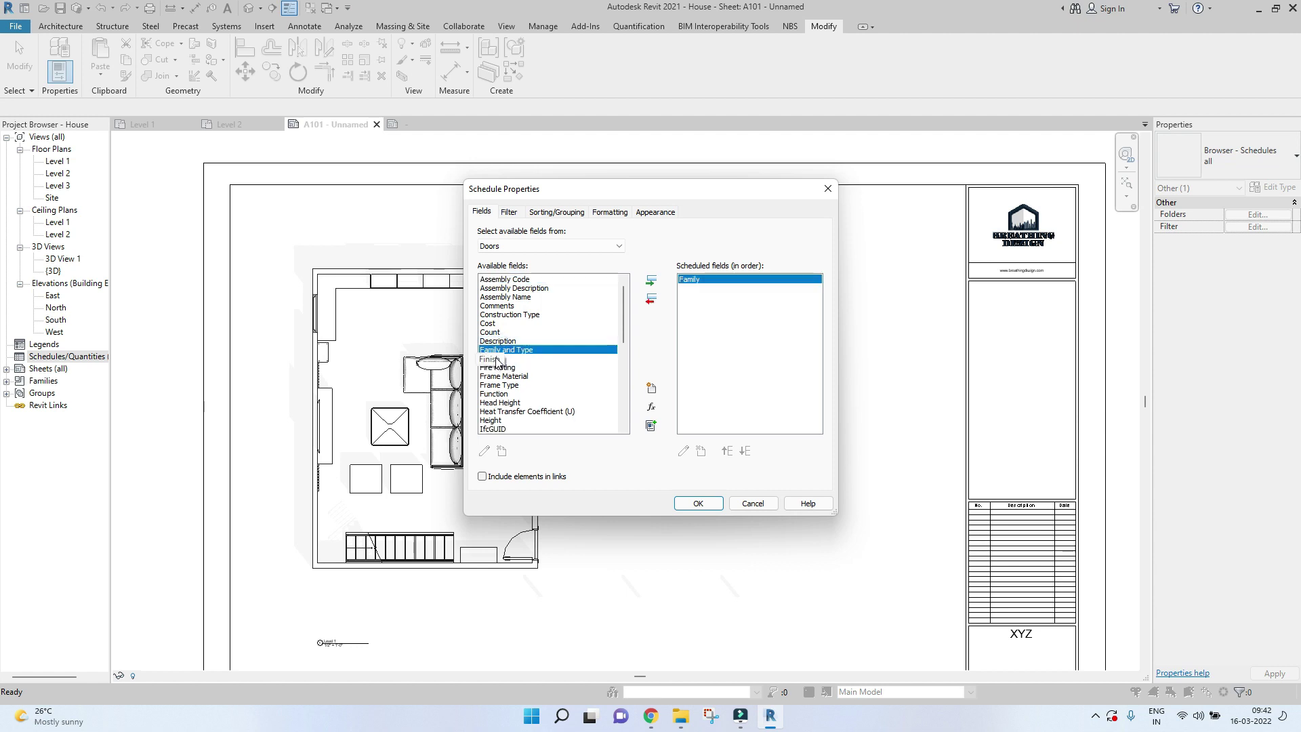
double_click(497, 359)
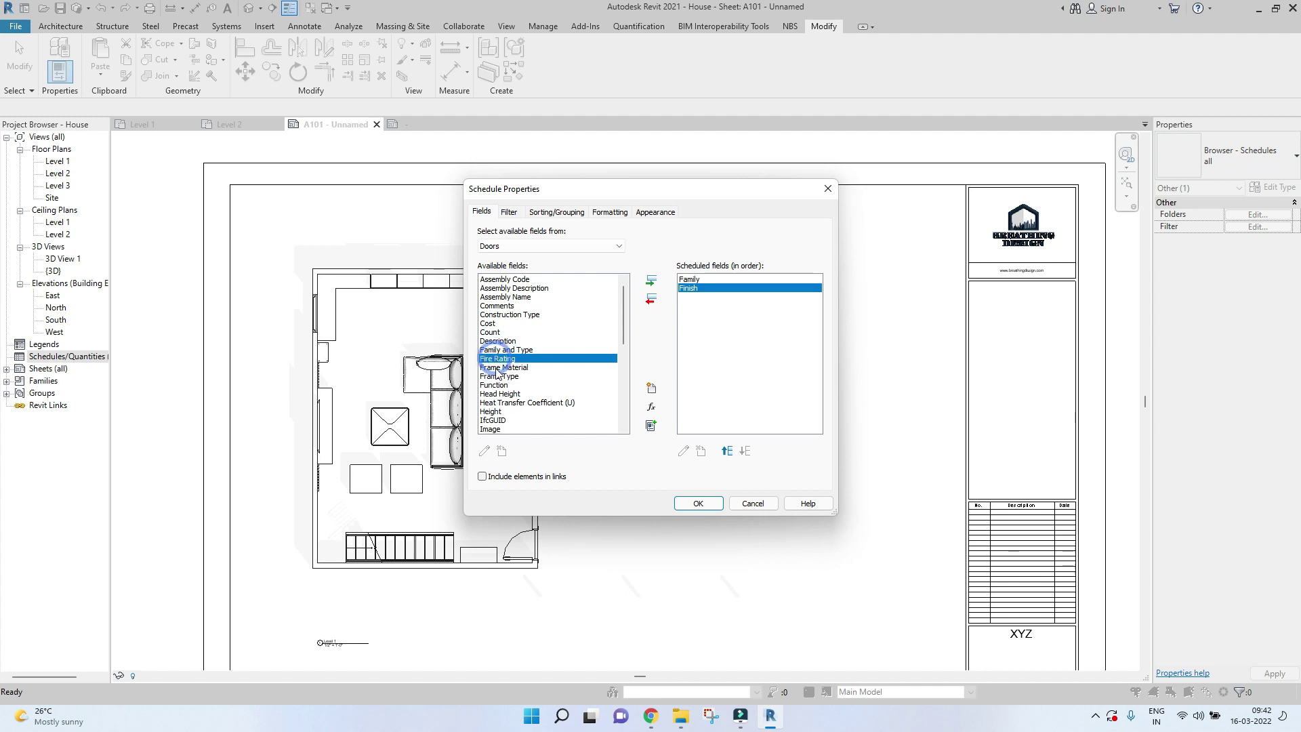
double_click(498, 372)
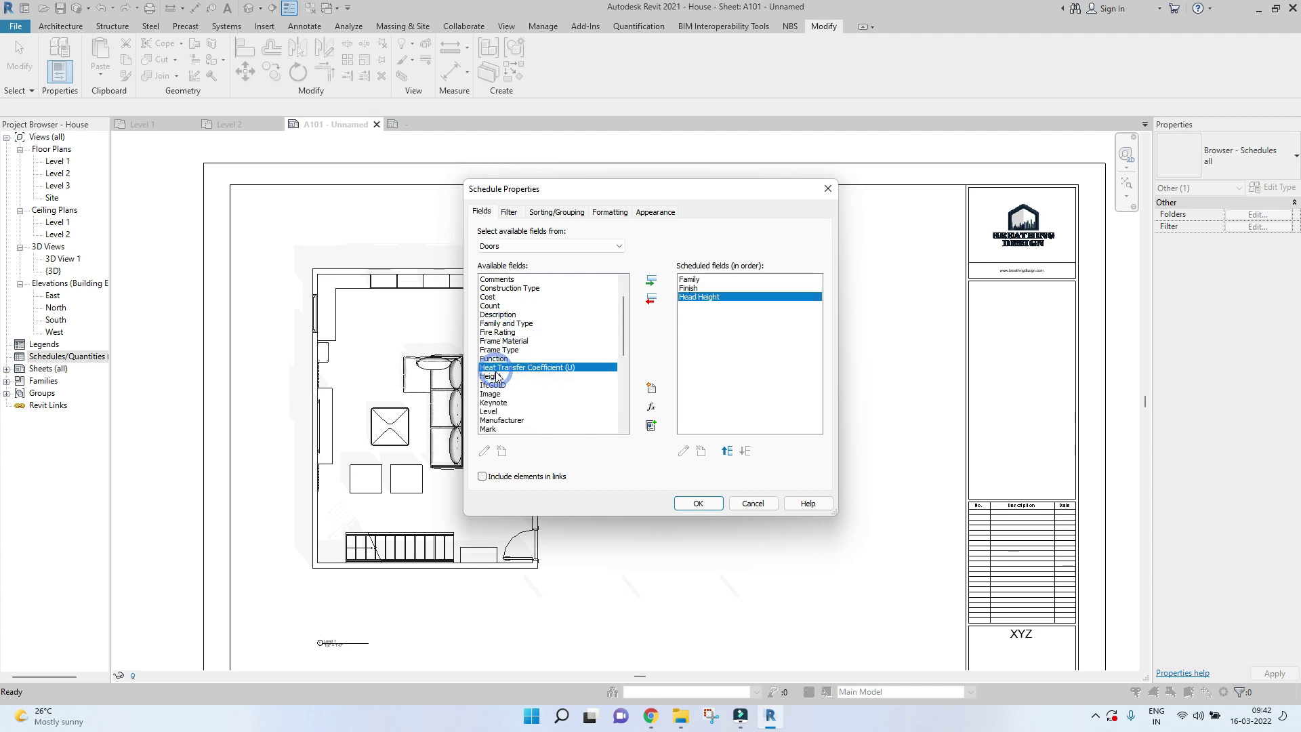
double_click(497, 377)
Step: Add Width and Thickness as the last scheduled fields and generate the door schedule
scroll(496, 380, "down", 4)
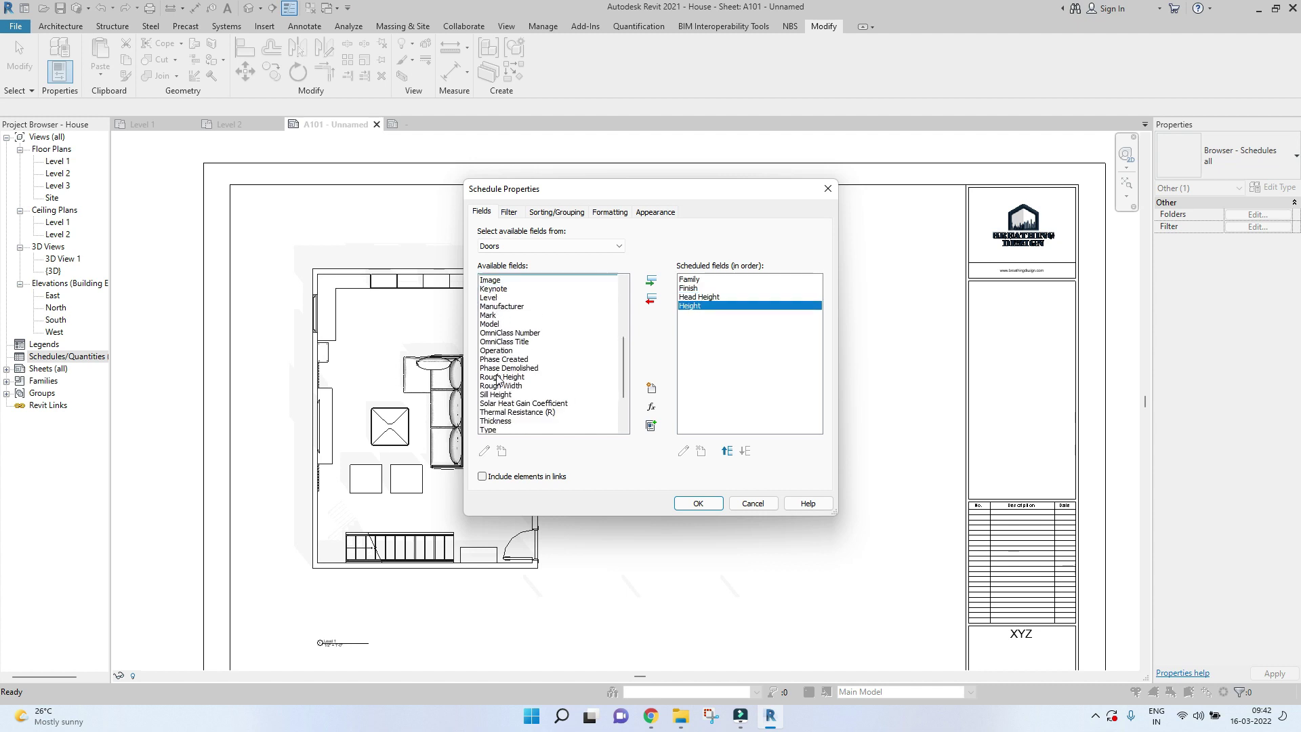
scroll(497, 380, "down", 2)
scroll(499, 380, "down", 3)
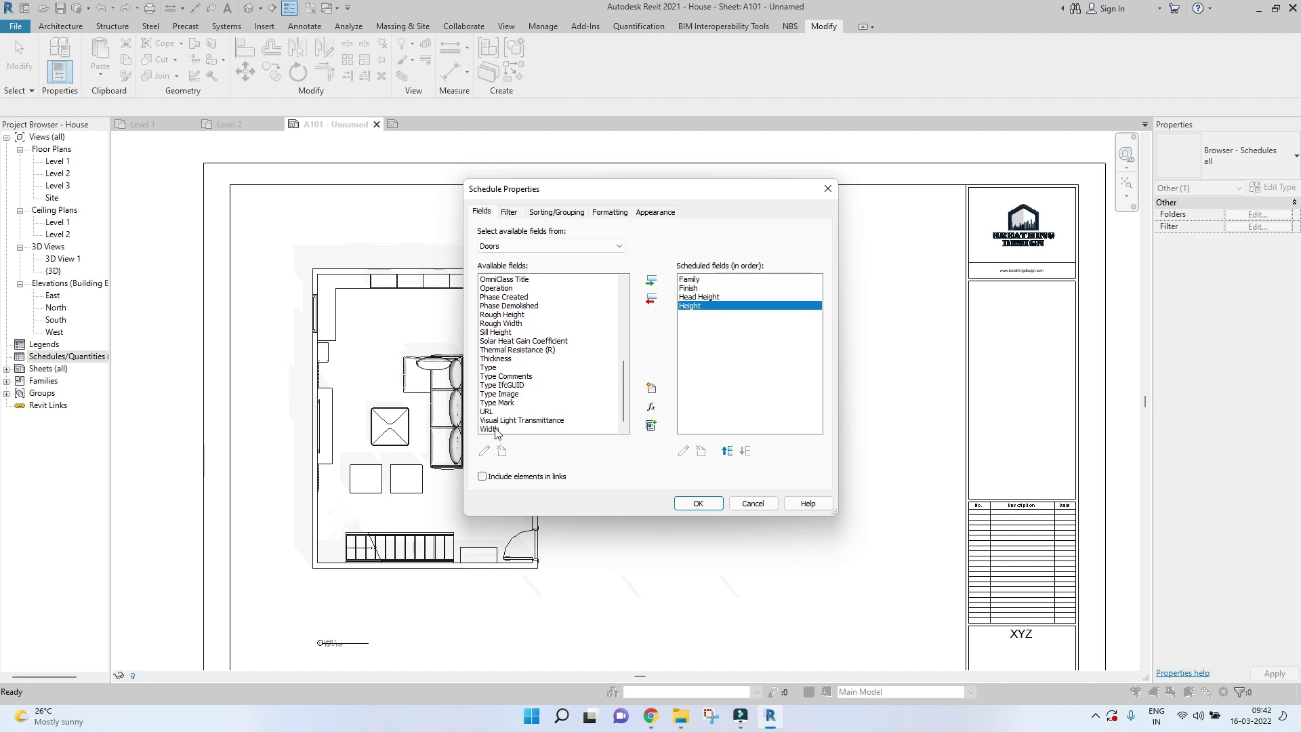
double_click(495, 430)
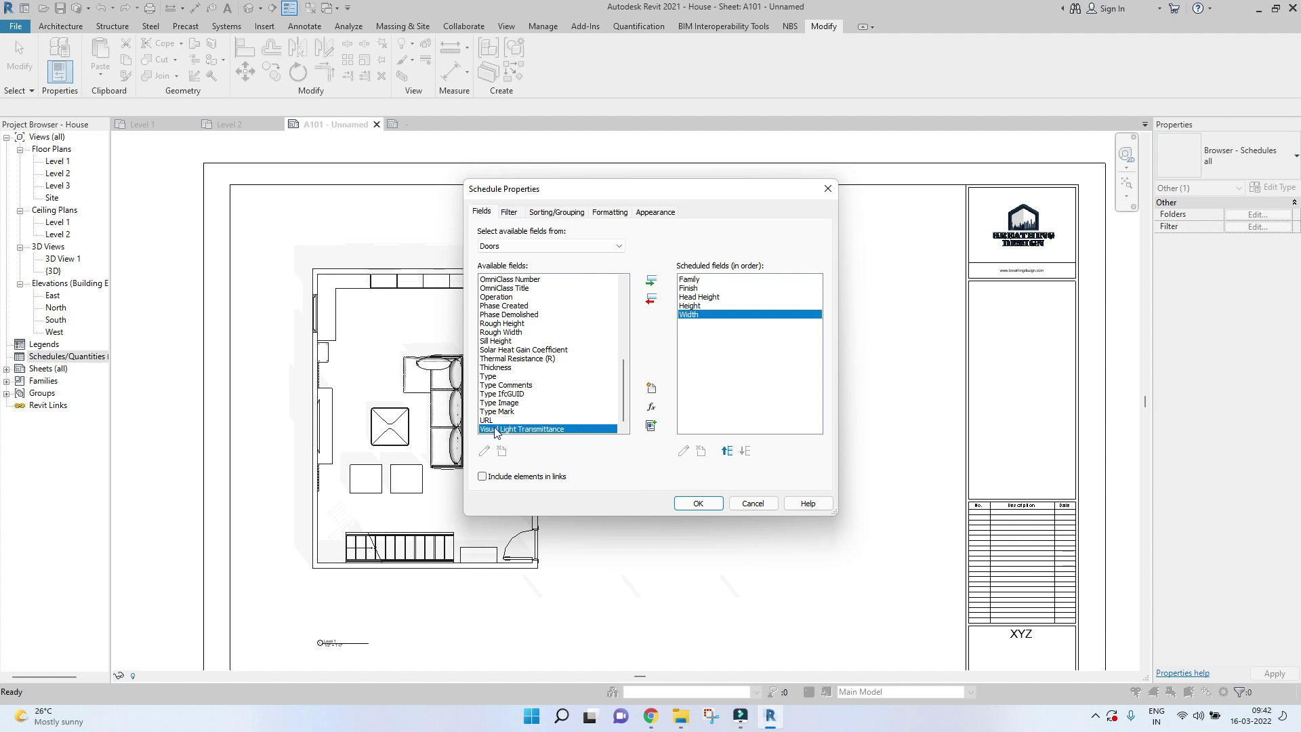
double_click(497, 370)
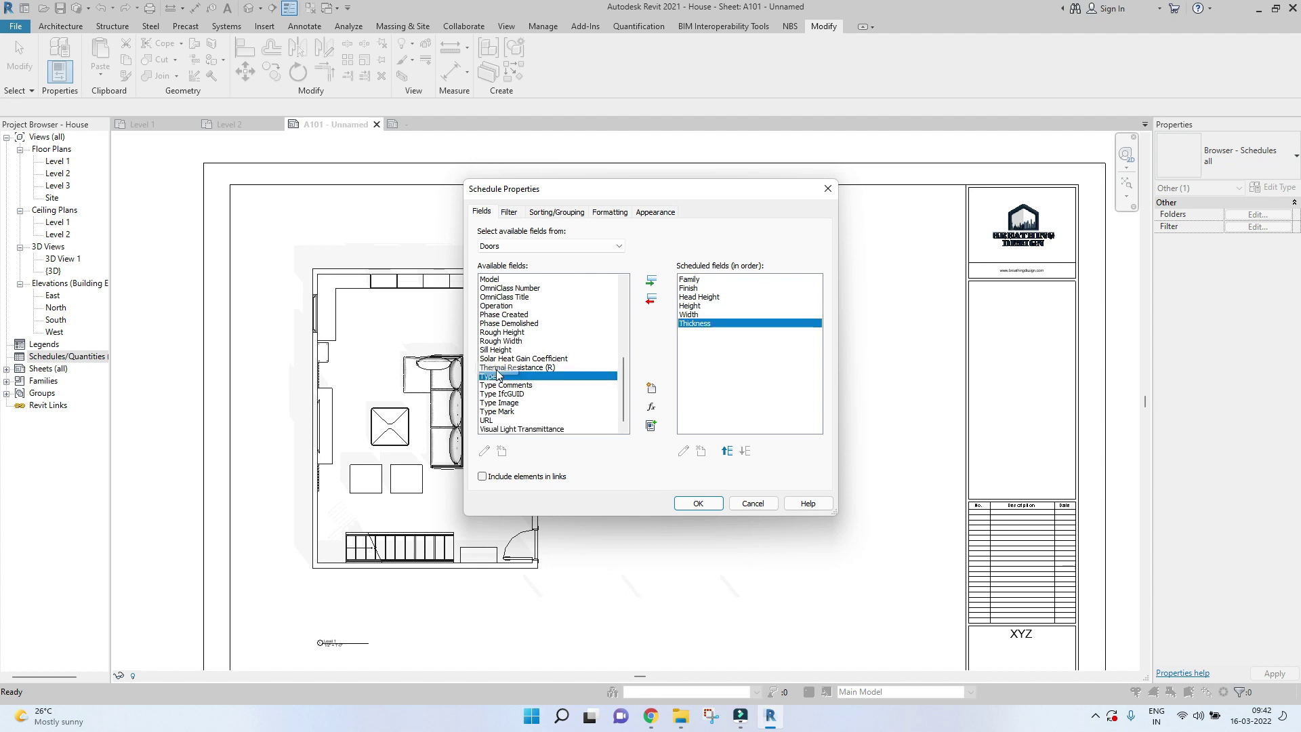
scroll(495, 366, "up", 4)
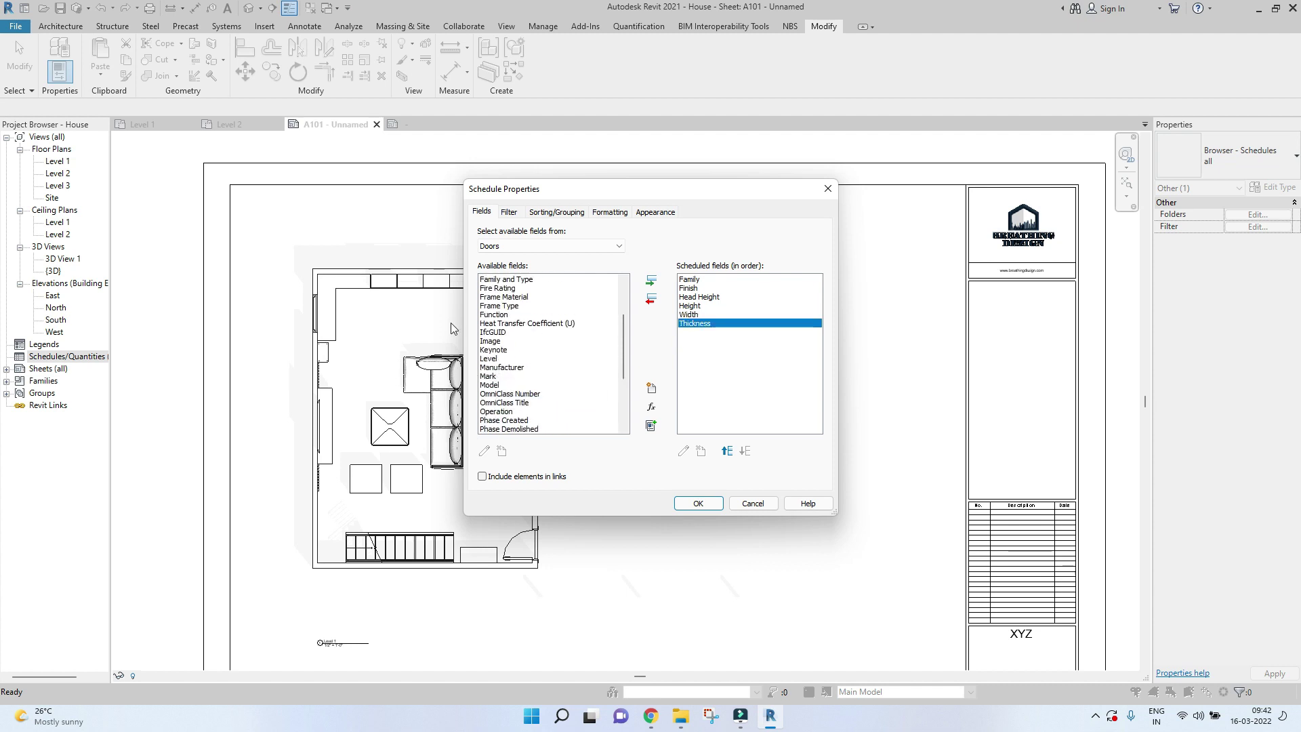
scroll(500, 421, "up", 1)
scroll(500, 421, "up", 2)
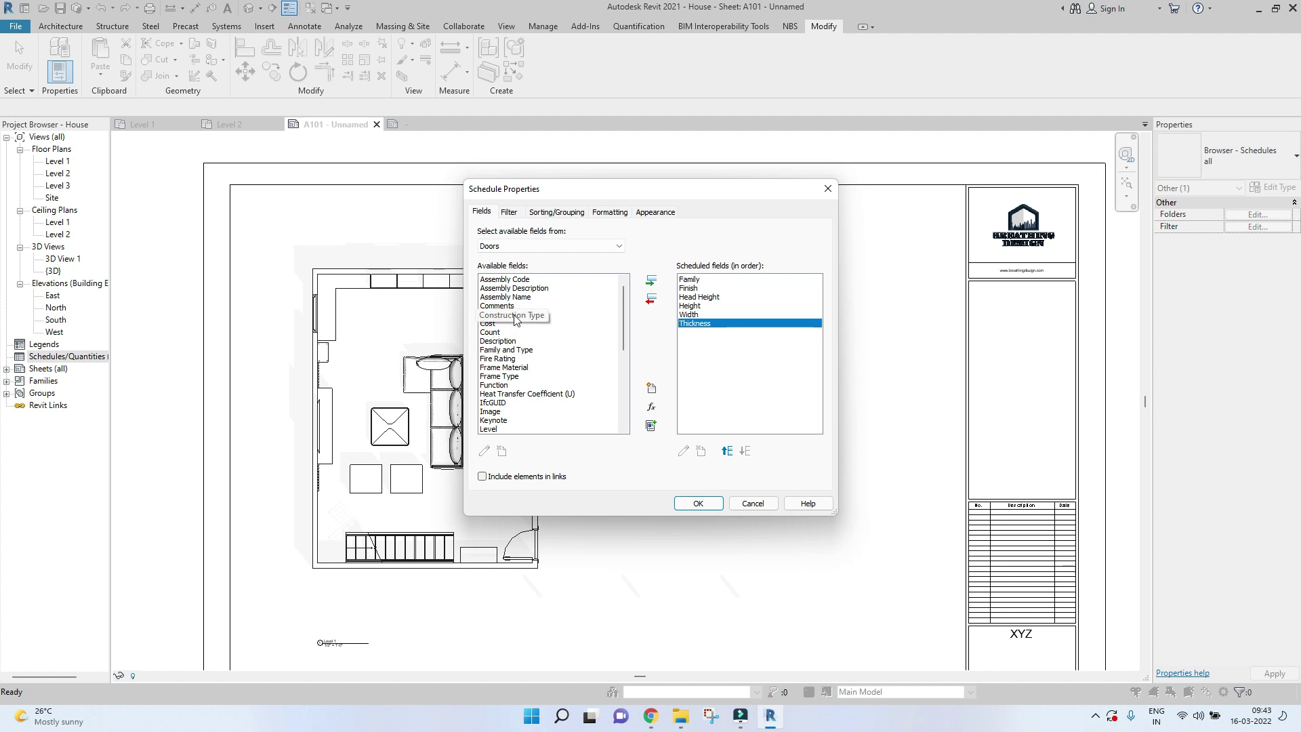
scroll(536, 349, "down", 7)
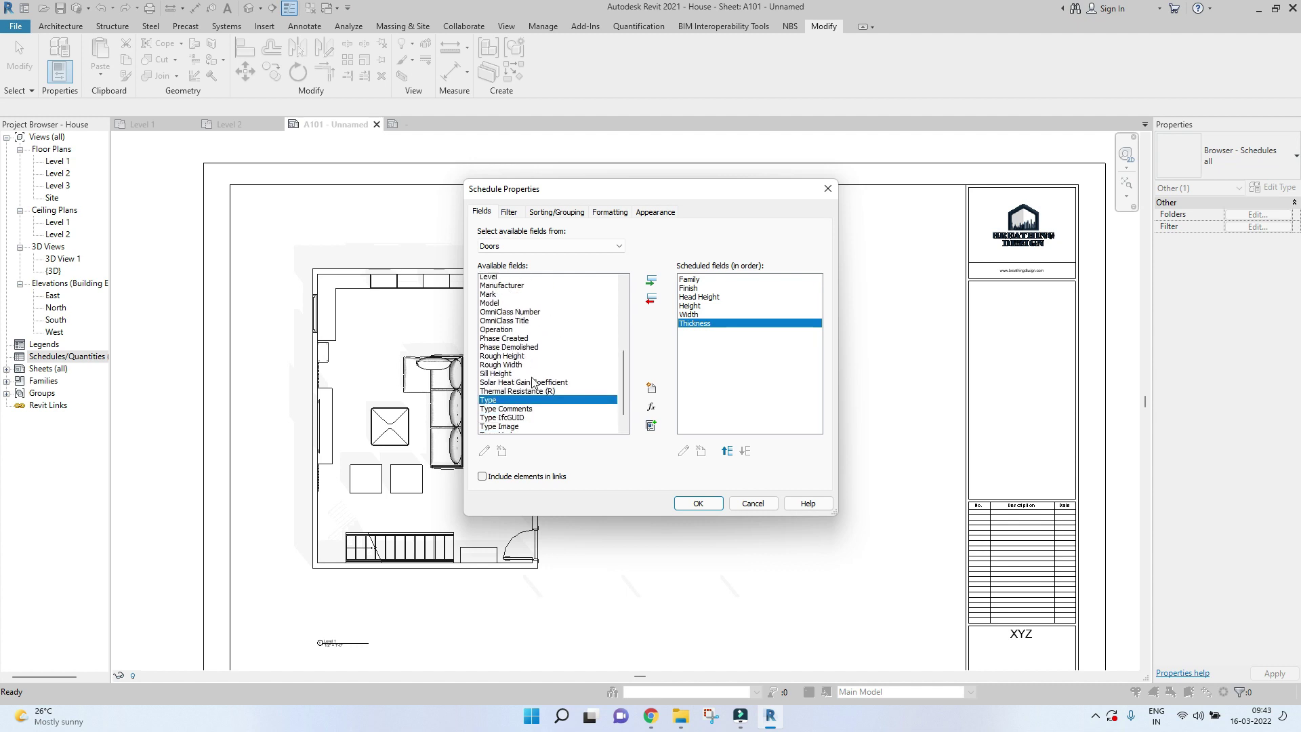
scroll(524, 407, "up", 7)
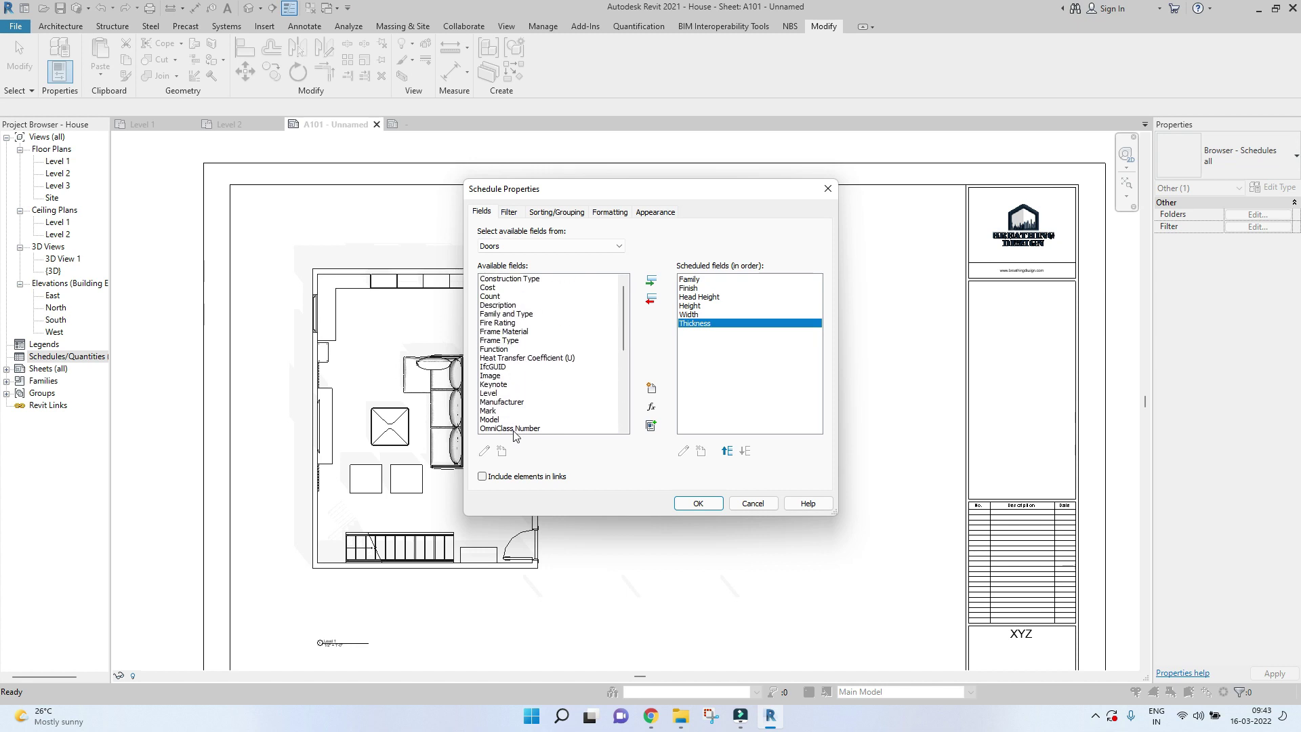
left_click(697, 507)
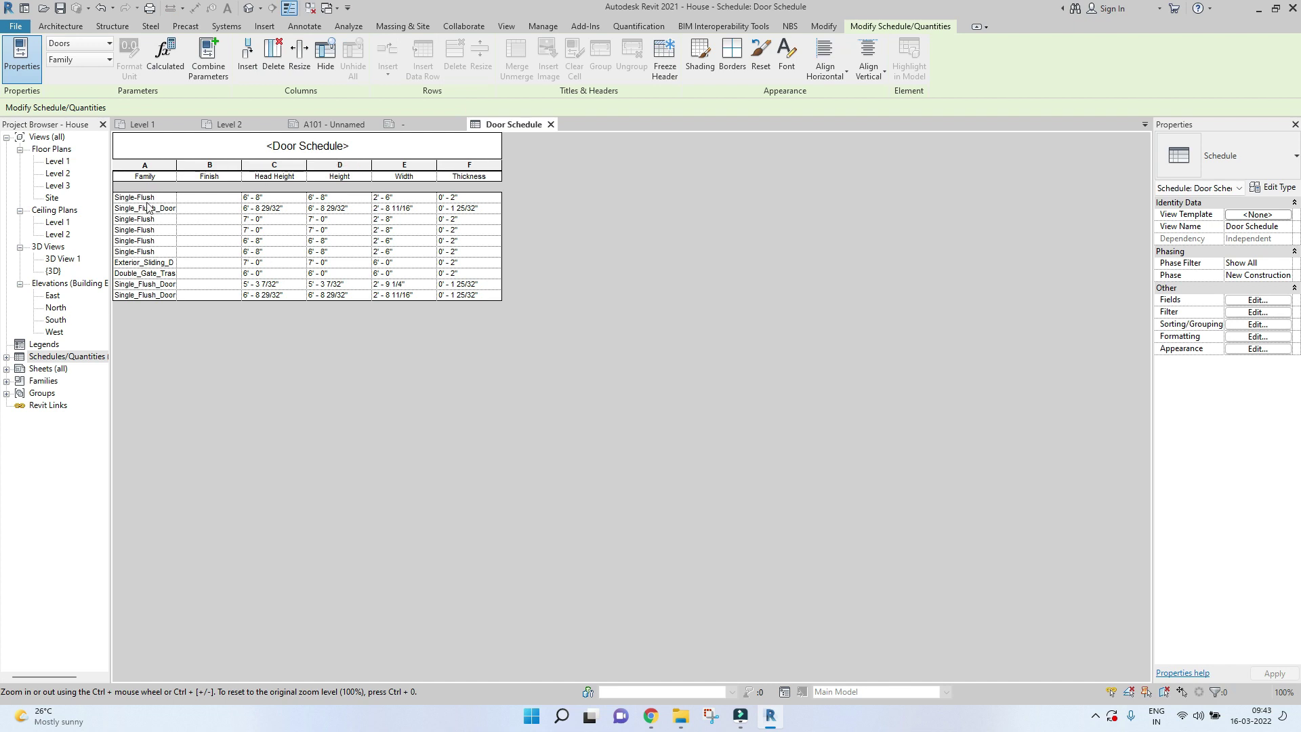
Step: Widen the Family column to fit the full family names, and delete the Finish column from the door schedule
left_click_drag(175, 165, 238, 166)
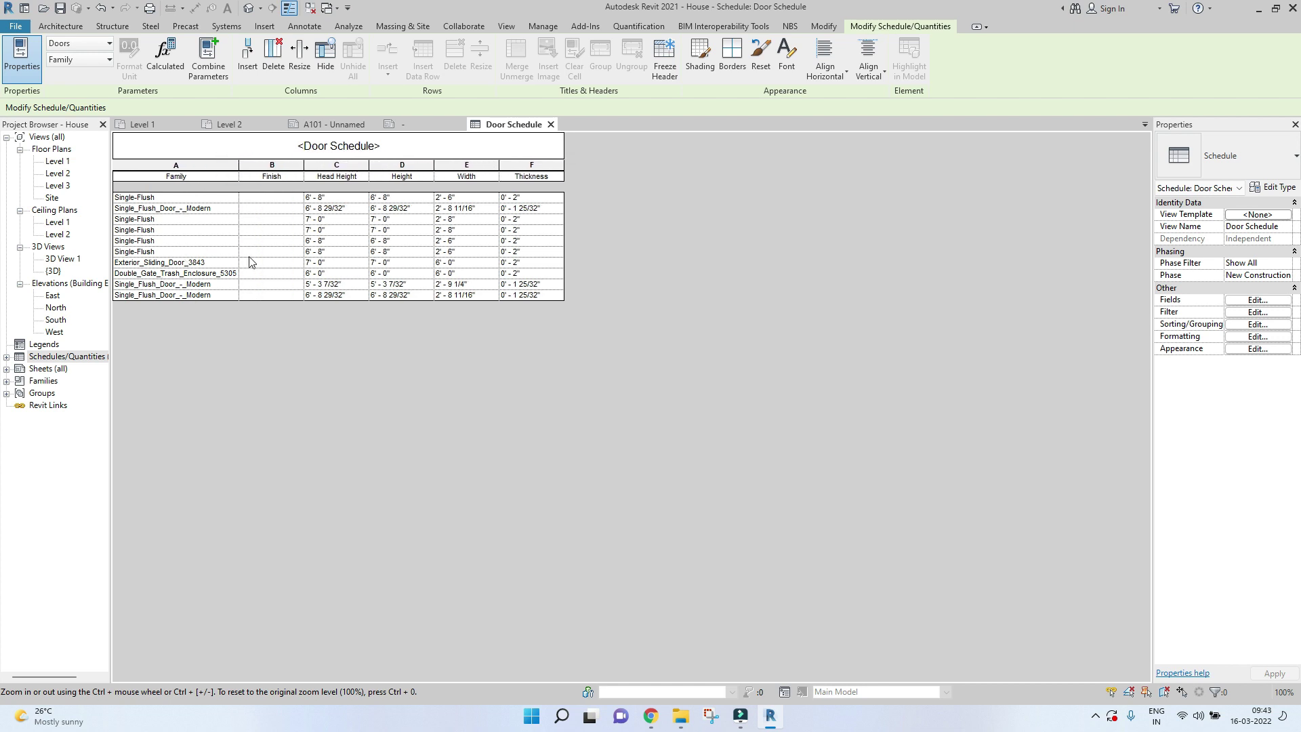
left_click(290, 177)
left_click(287, 231)
left_click(288, 284)
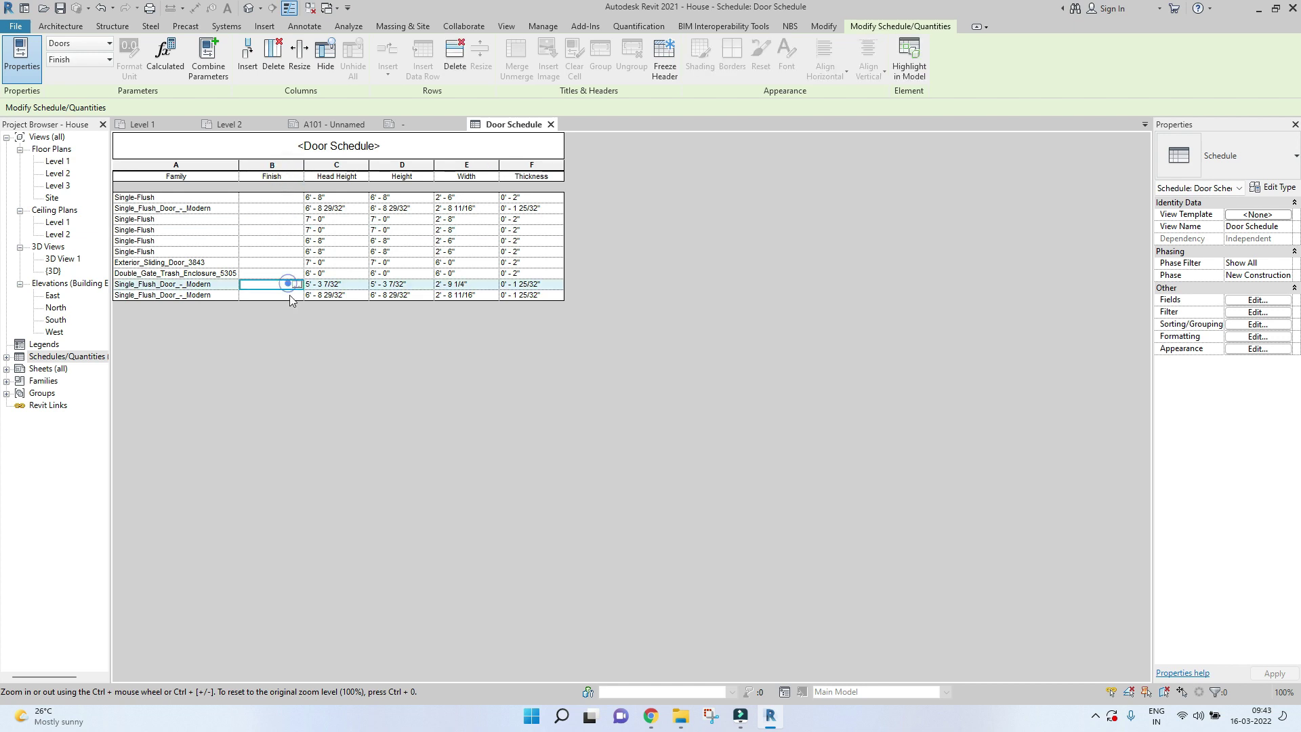
left_click(290, 296)
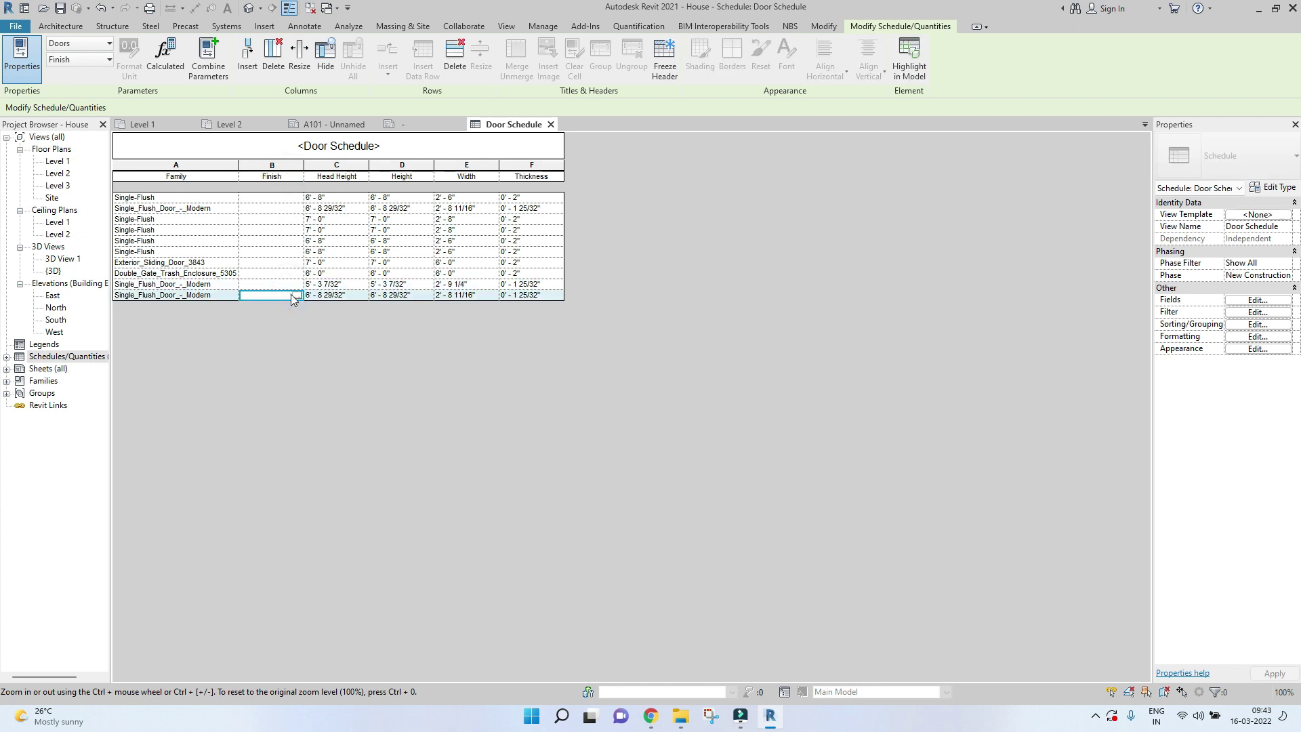
right_click(278, 169)
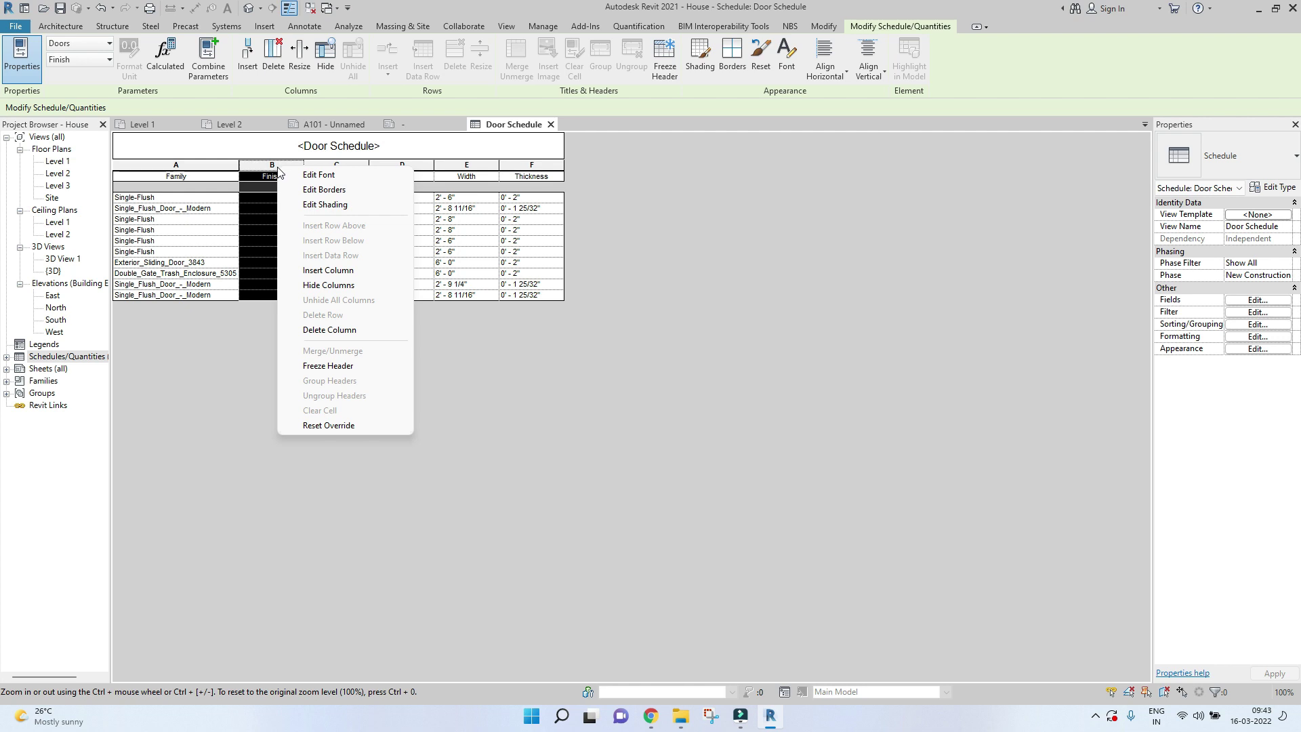
left_click(329, 330)
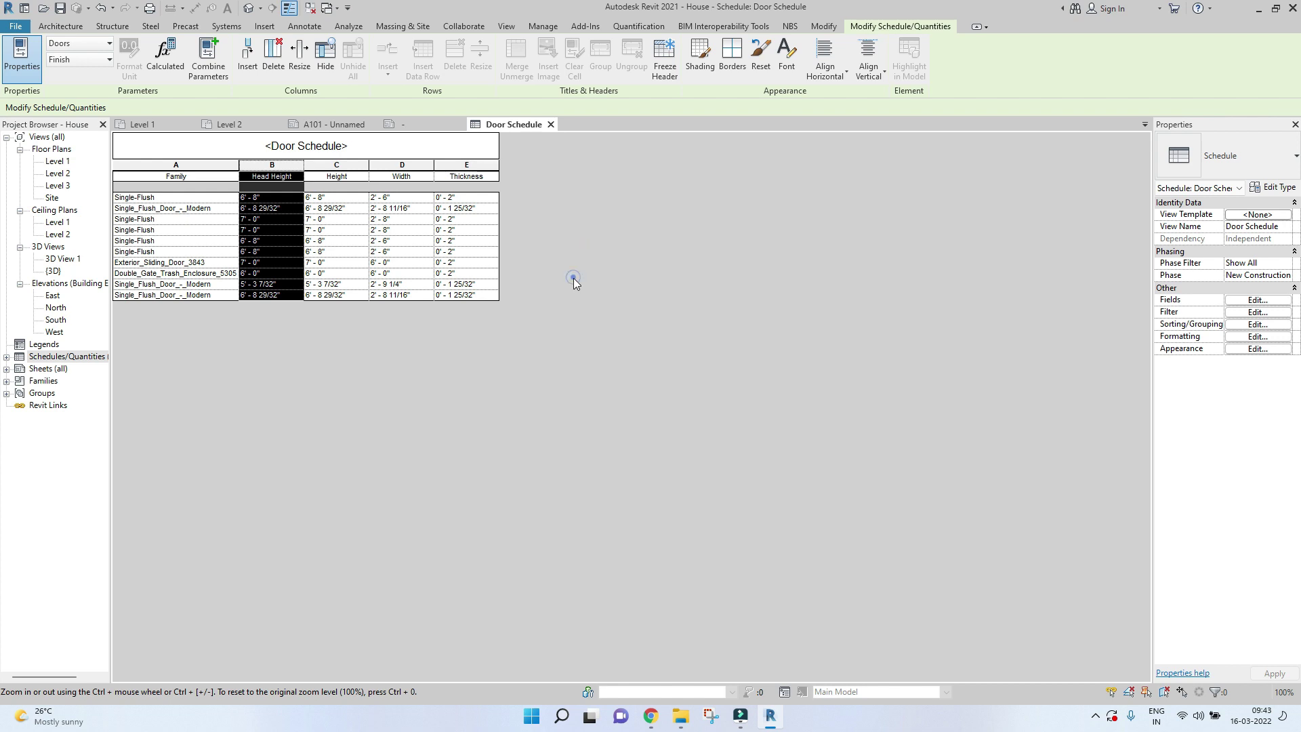
Step: Delete the Head Height column from the door schedule
left_click(334, 157)
left_click(341, 144)
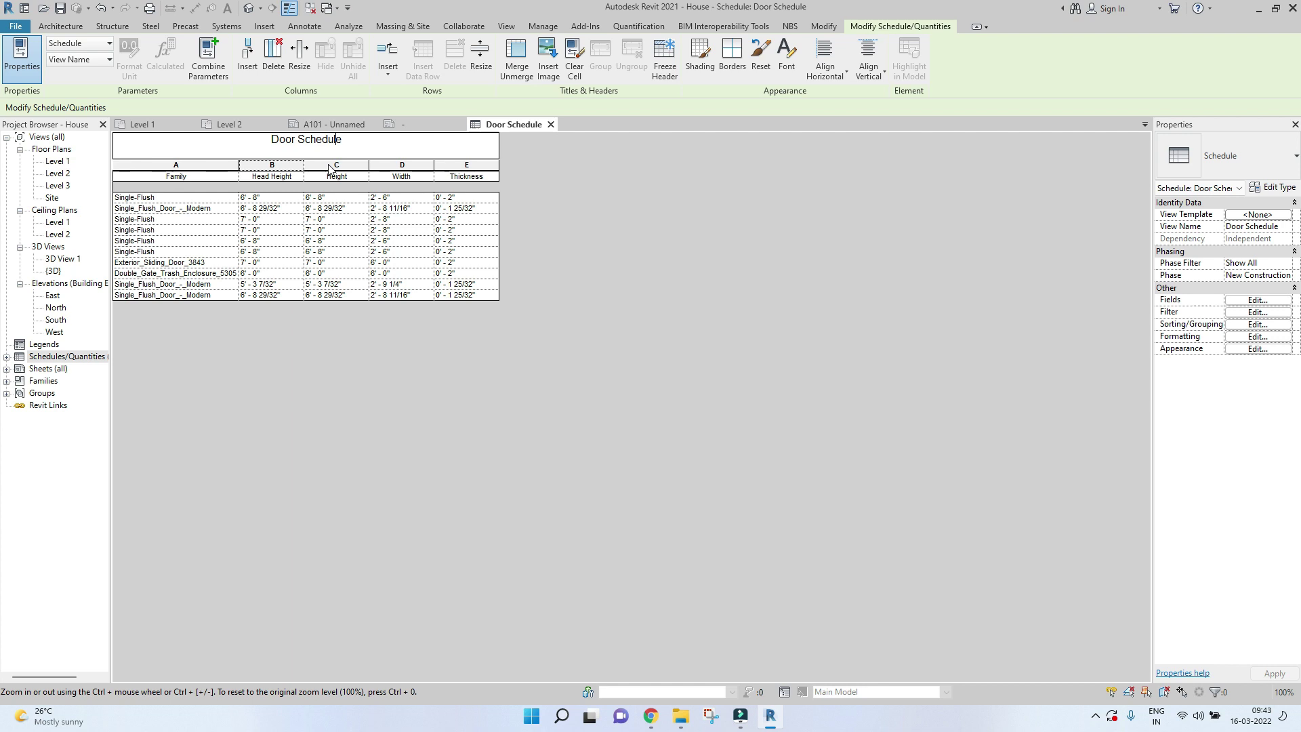
right_click(284, 171)
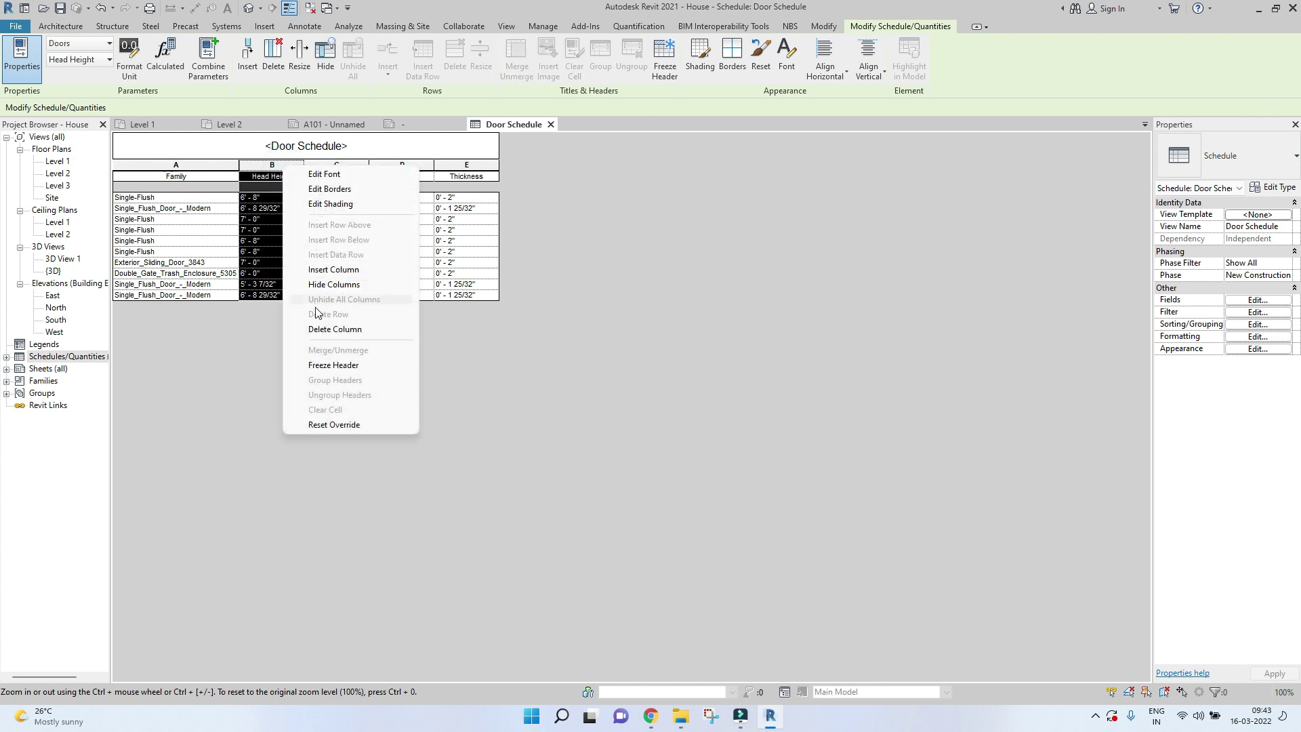
left_click(325, 329)
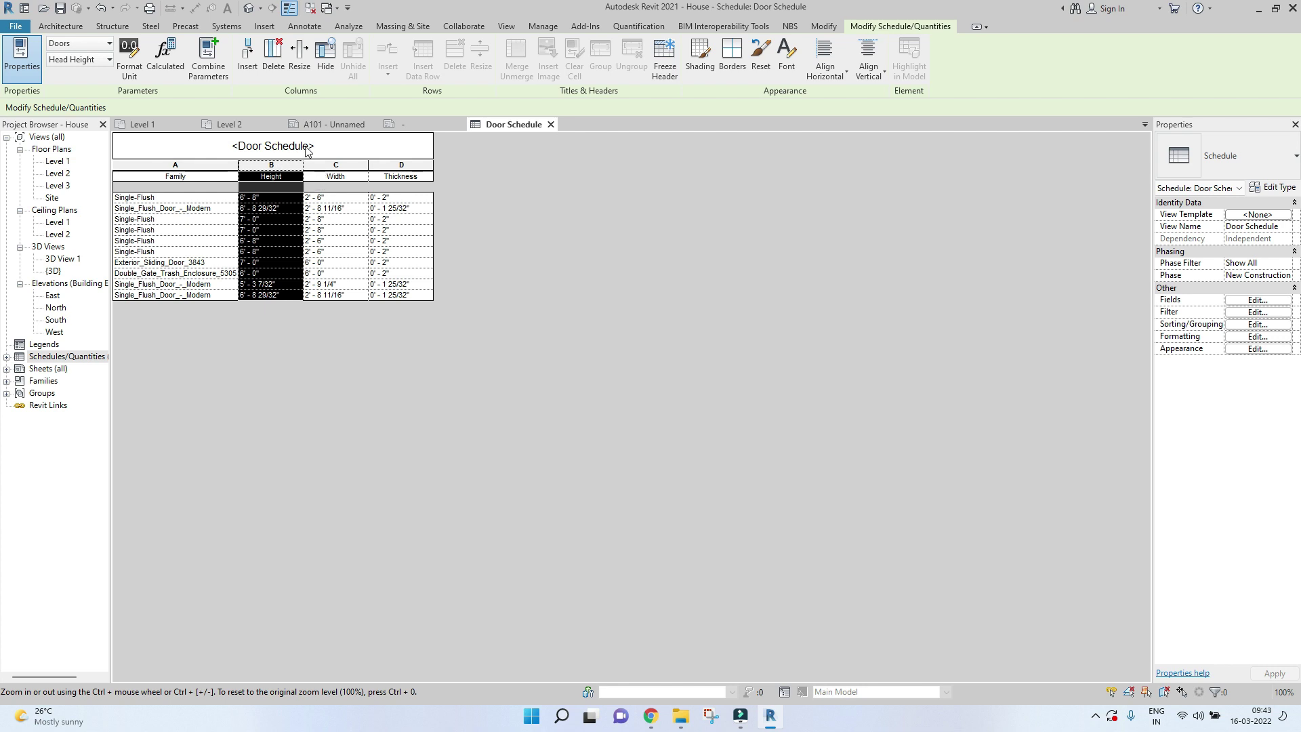
Step: Return to sheet A101 and place the Door Schedule in the empty area below the floor plan, right of its entrance
left_click(342, 131)
scroll(474, 187, "down", 2)
left_click(130, 284)
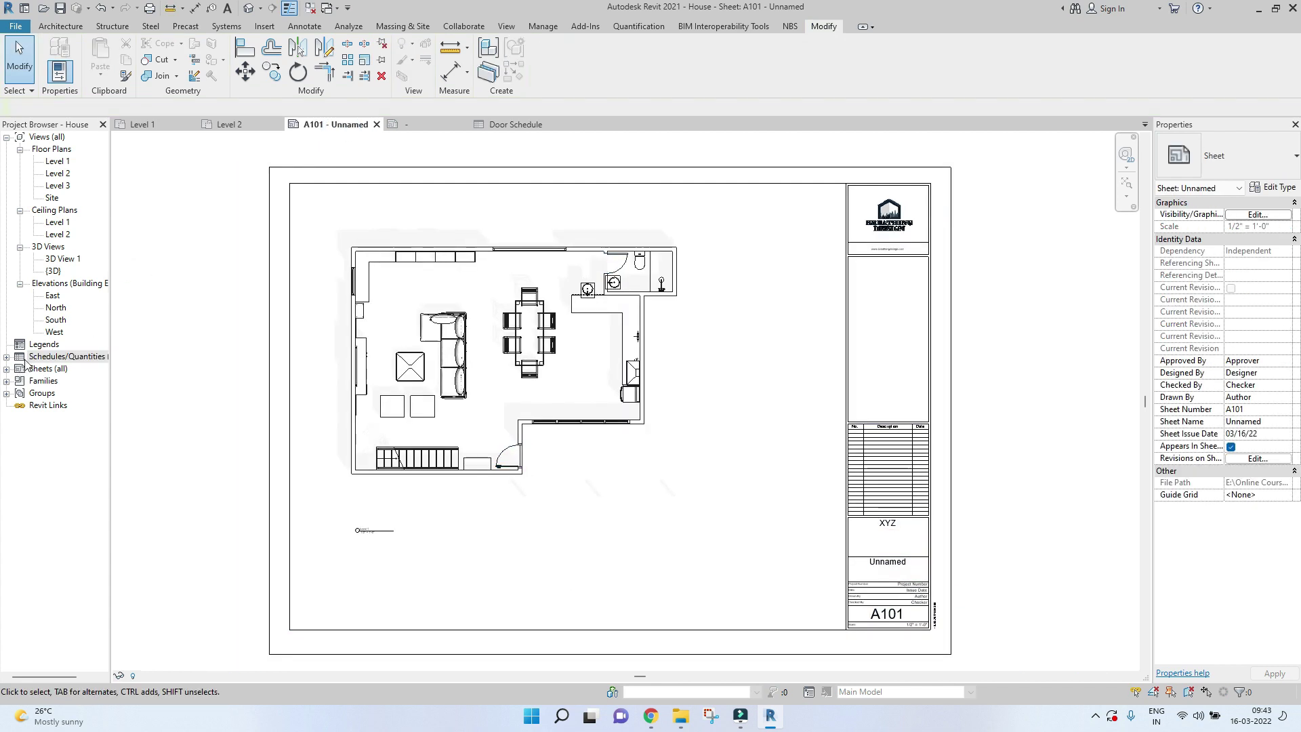
left_click(42, 357)
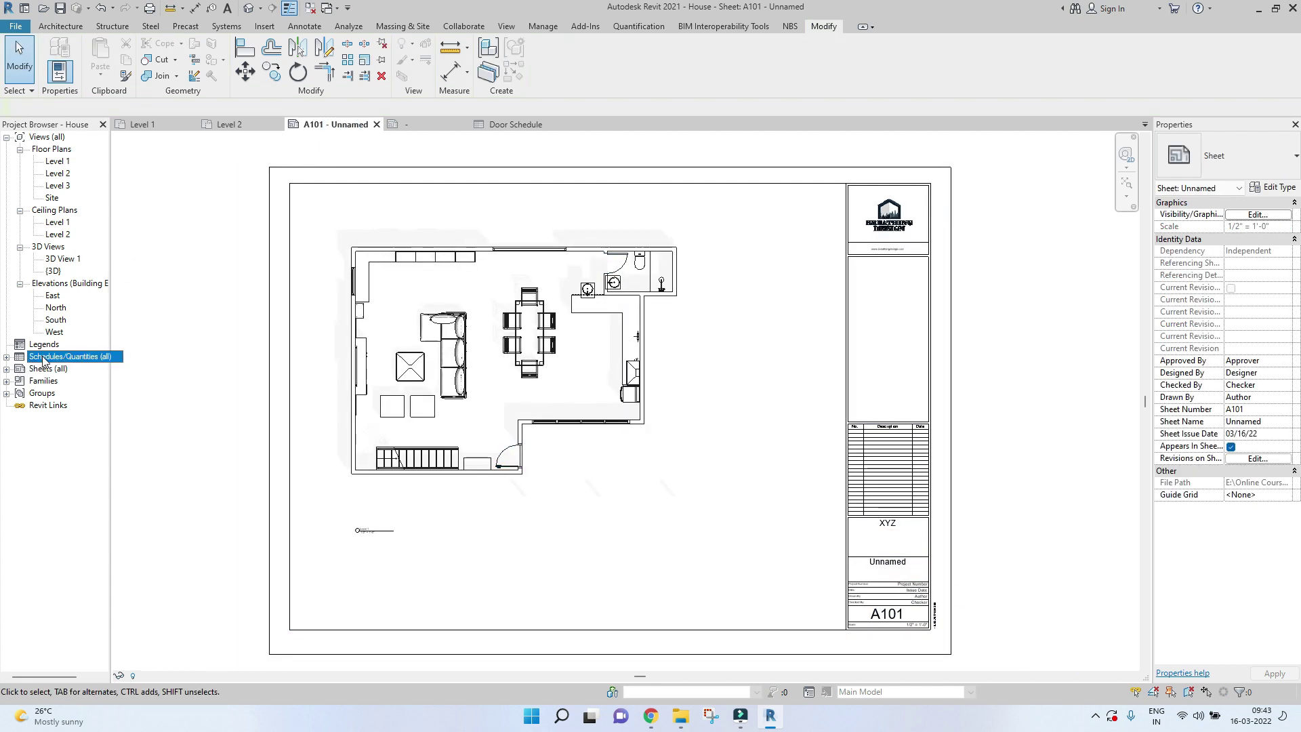
left_click(6, 357)
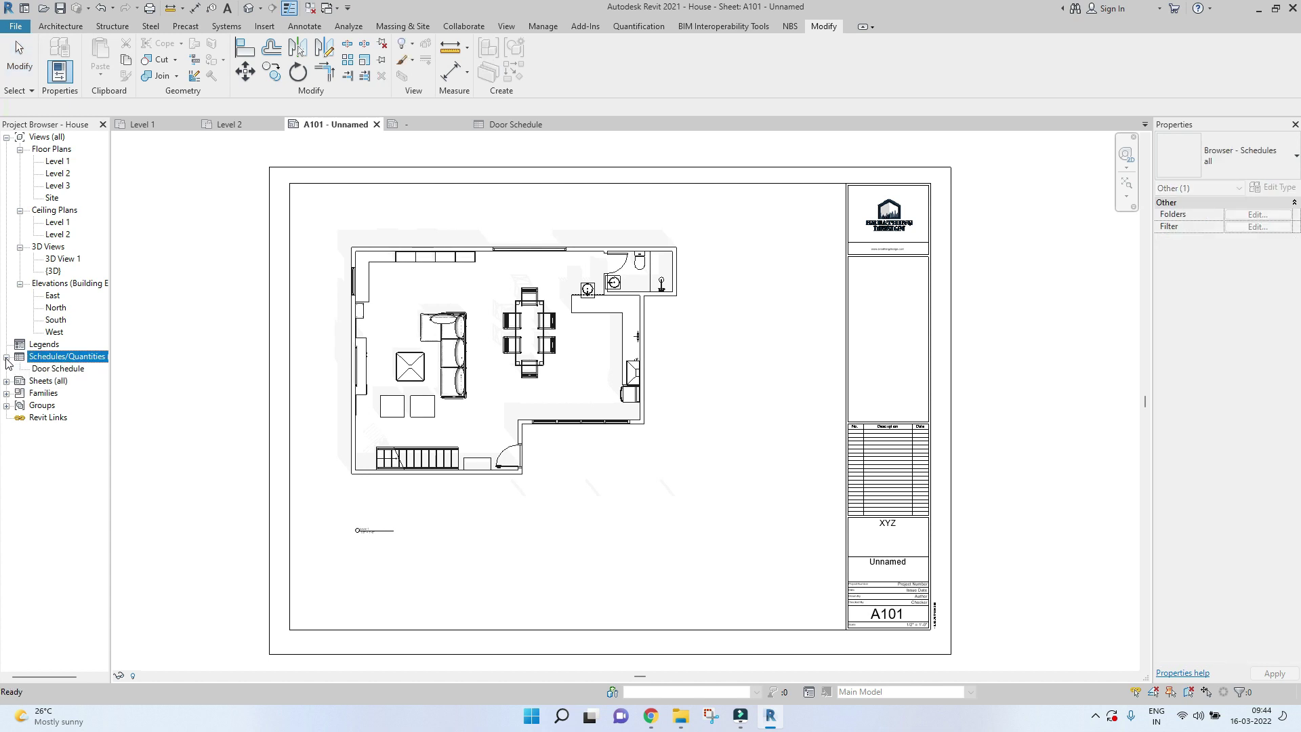
left_click(61, 369)
left_click_drag(43, 375, 723, 343)
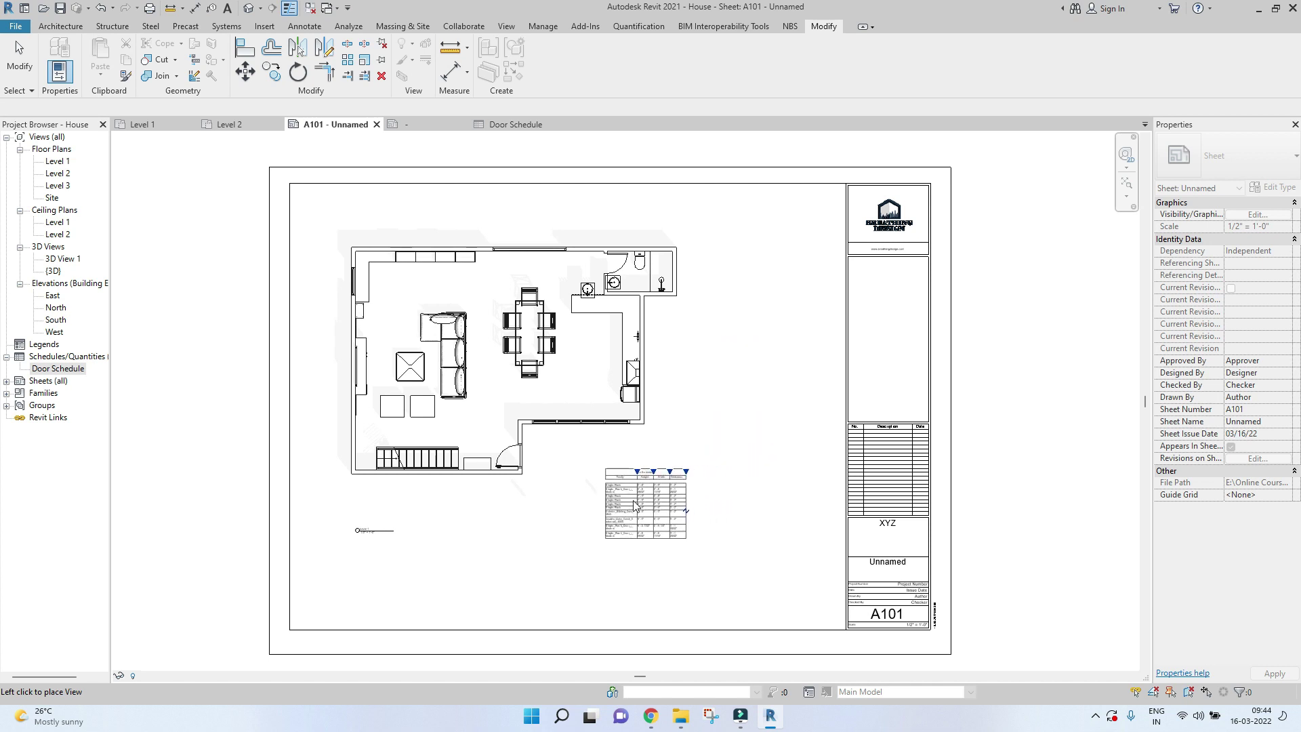
left_click(601, 518)
scroll(644, 569, "up", 3)
scroll(649, 556, "up", 5)
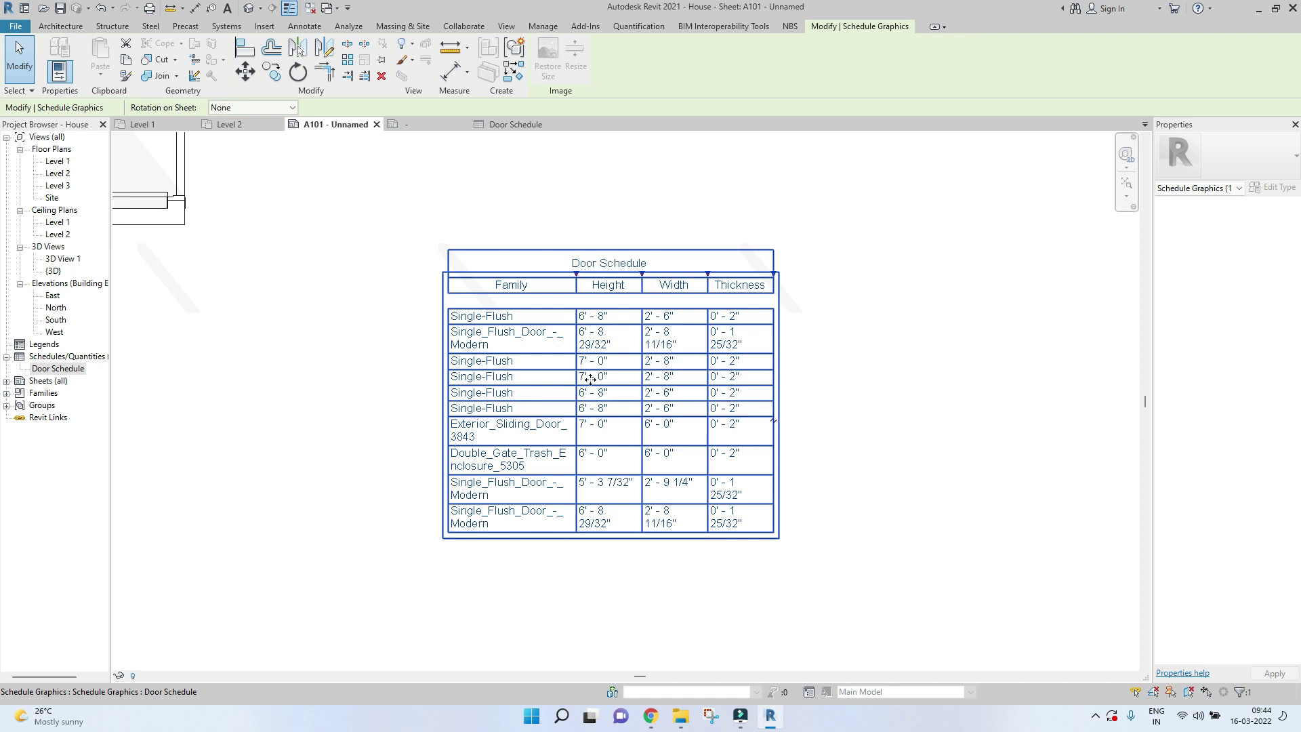
Step: Resize the placed door schedule's Family, Height, Width and Thickness columns so every entry fits on a single line
left_click_drag(579, 280, 652, 284)
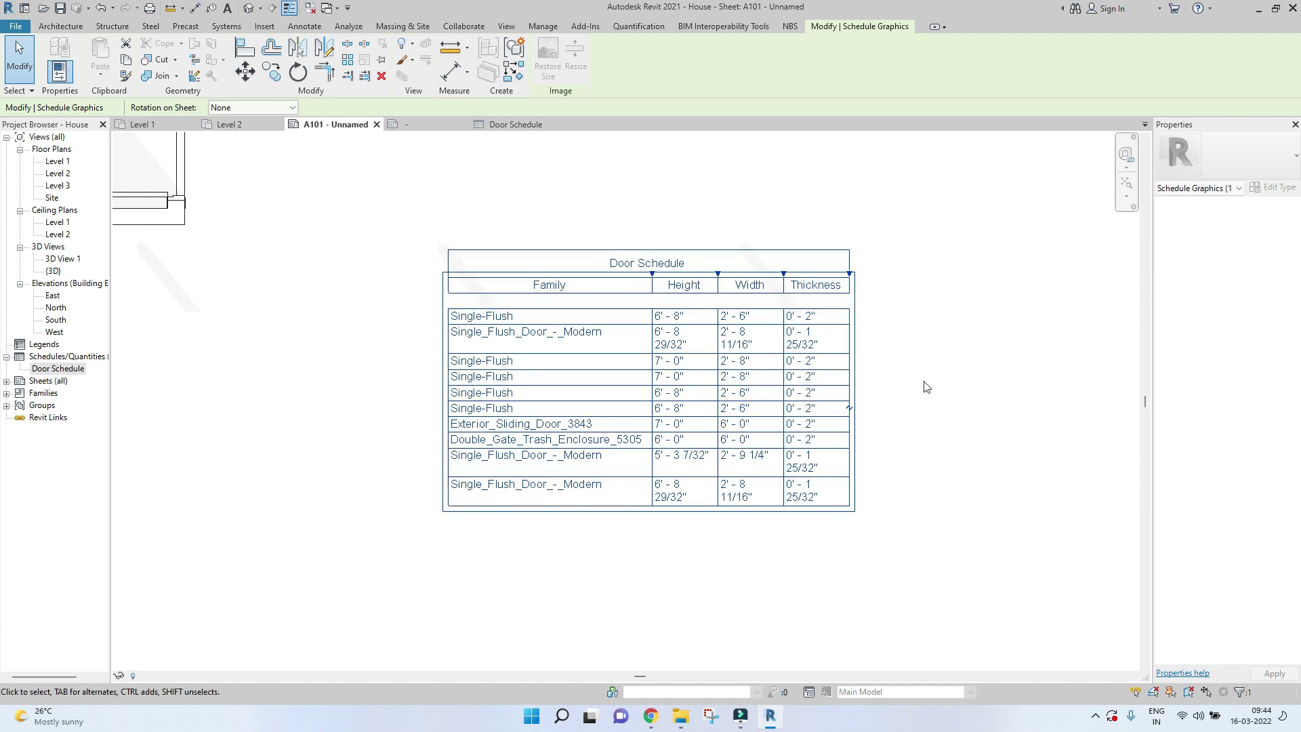
left_click_drag(850, 274, 876, 274)
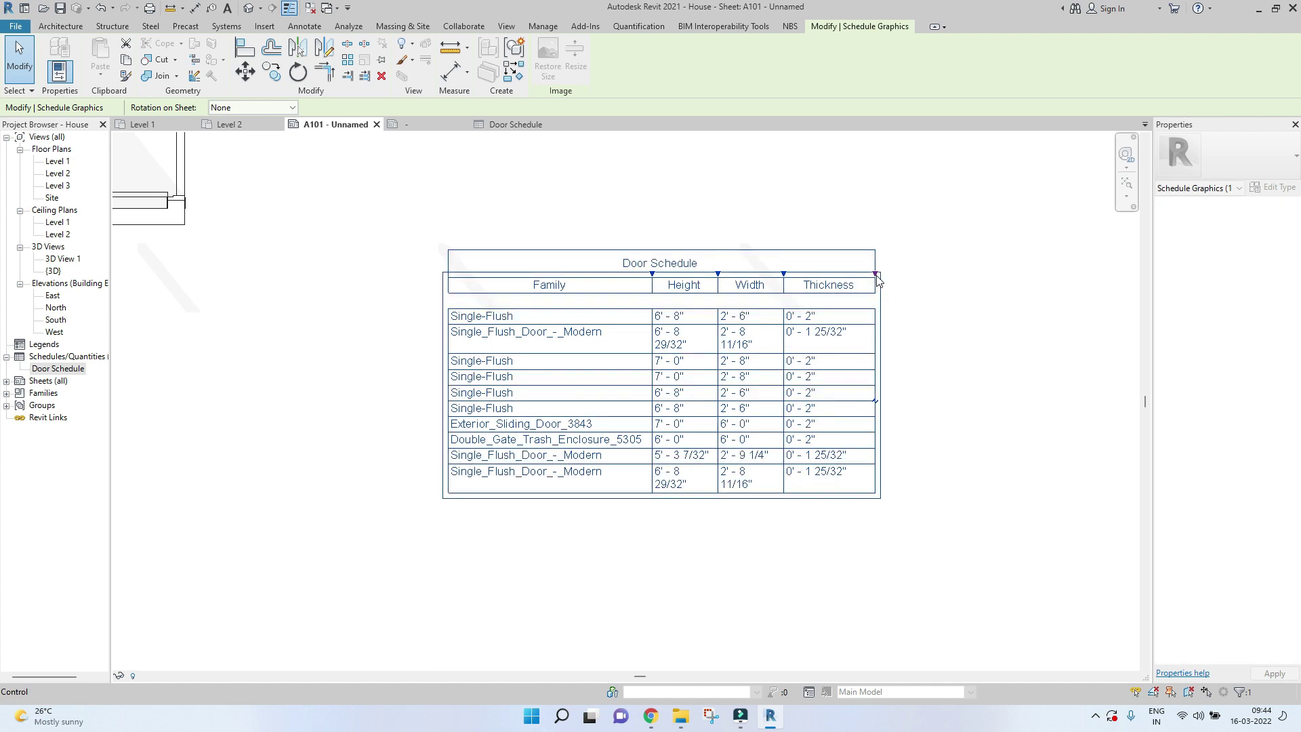
left_click_drag(784, 275, 797, 275)
left_click_drag(718, 275, 729, 276)
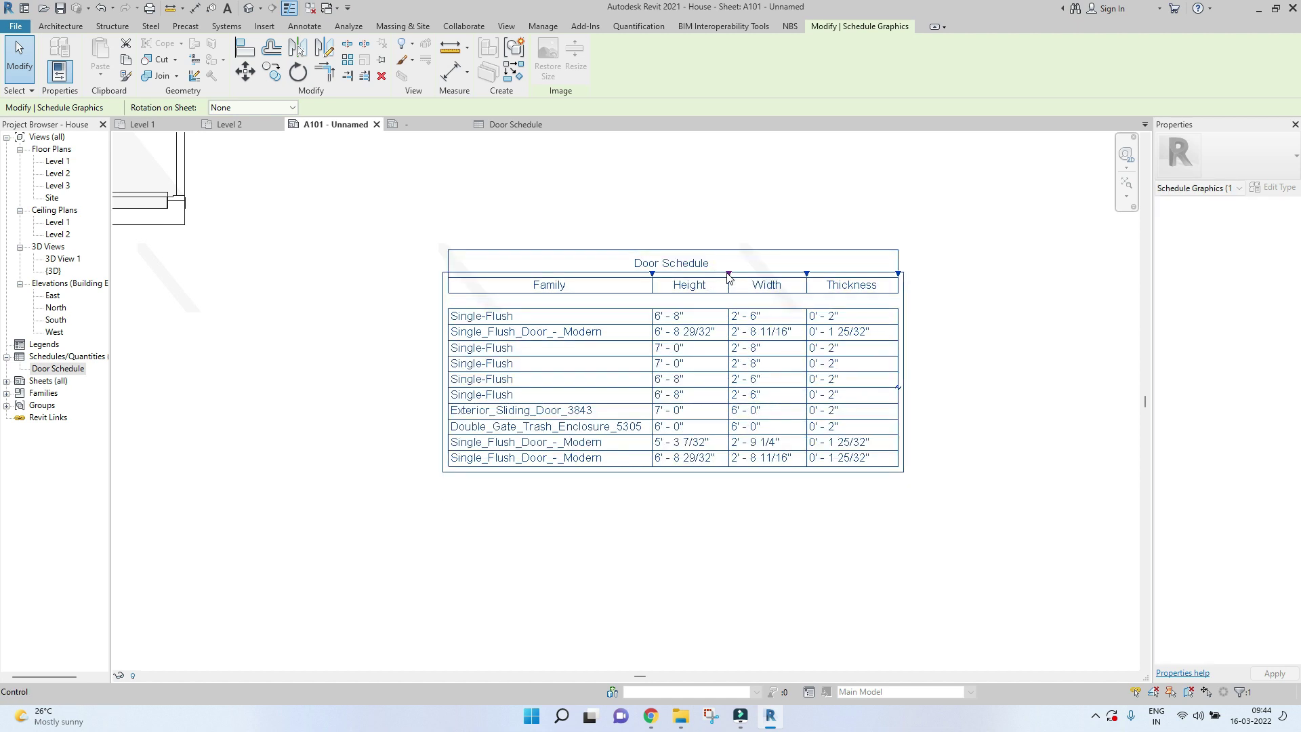
left_click(925, 338)
left_click(893, 315)
left_click_drag(898, 276, 879, 275)
left_click(984, 309)
Step: Move the door schedule into the empty area between the floor plan and the title block
scroll(915, 407, "down", 5)
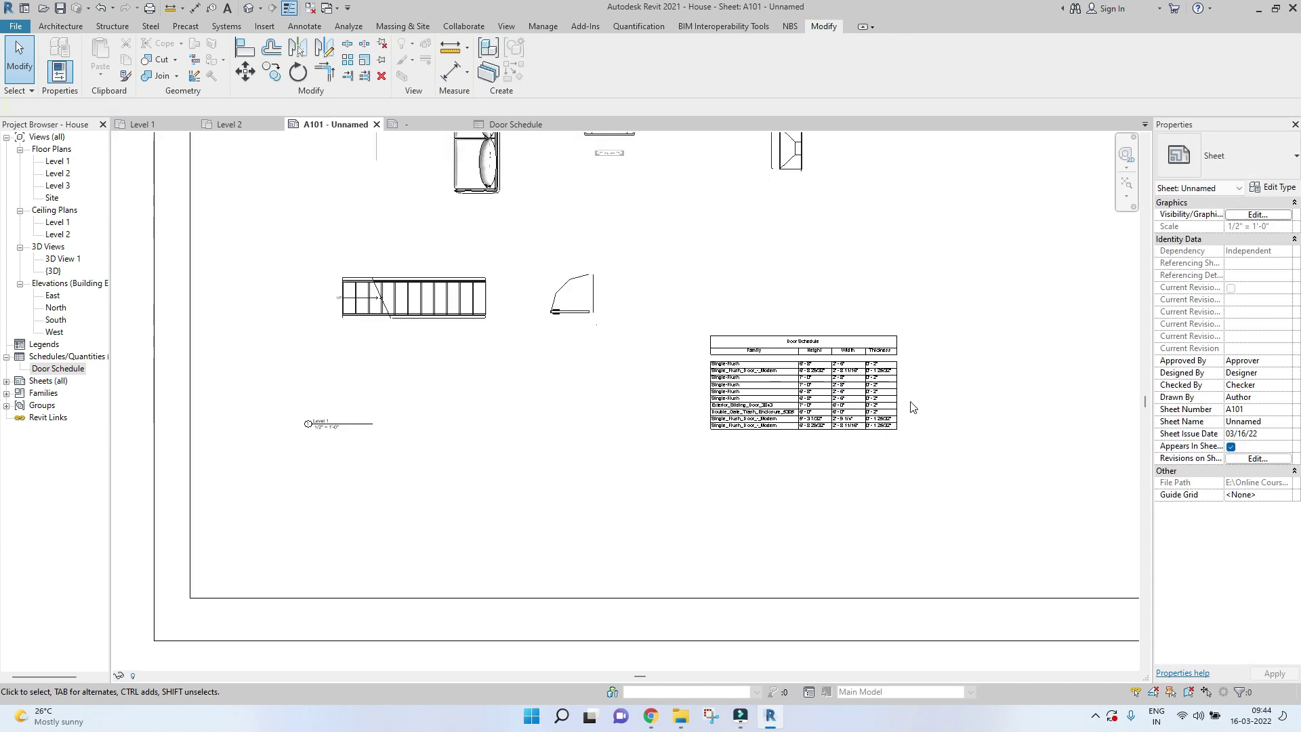
left_click(866, 435)
middle_click_drag(866, 436, 716, 435)
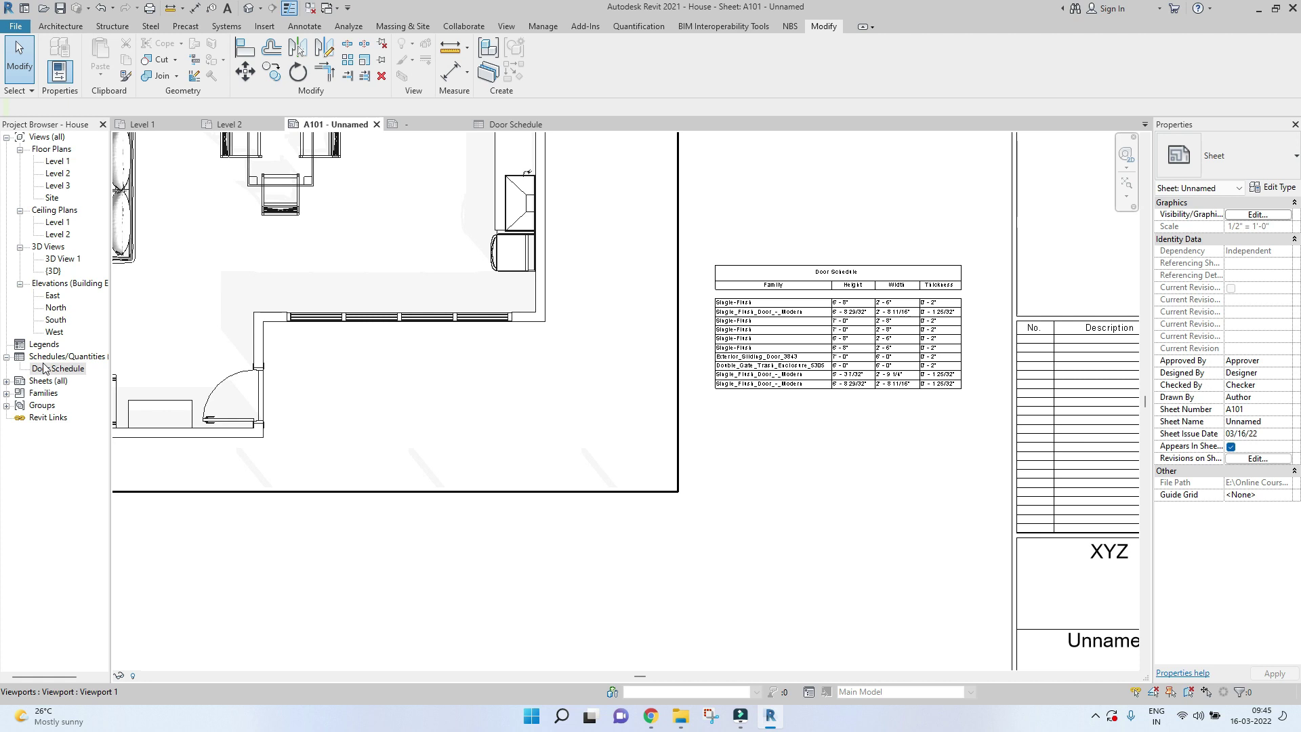
scroll(429, 359, "down", 3)
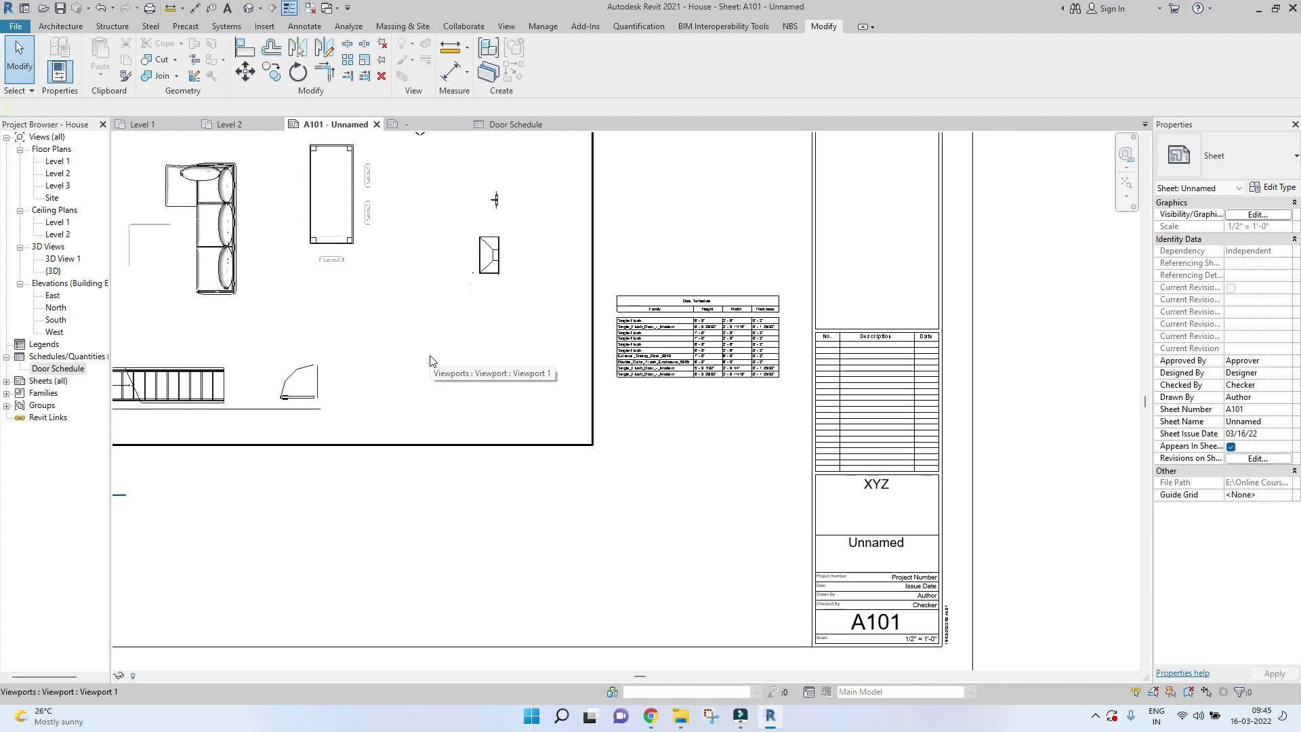
scroll(702, 280, "down", 2)
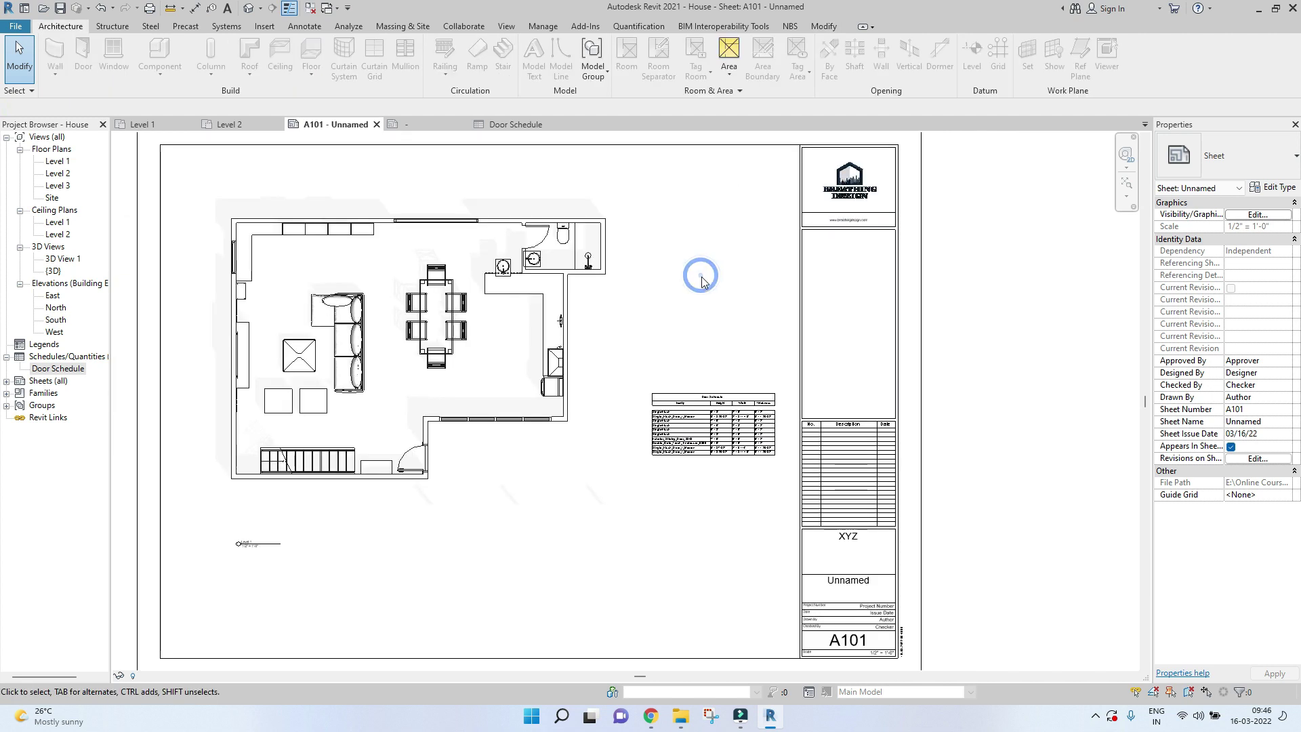
Step: Add a wrapping text note reading "Note:" with "XYZ" on a second line, in the empty lower part of the sheet
left_click(305, 27)
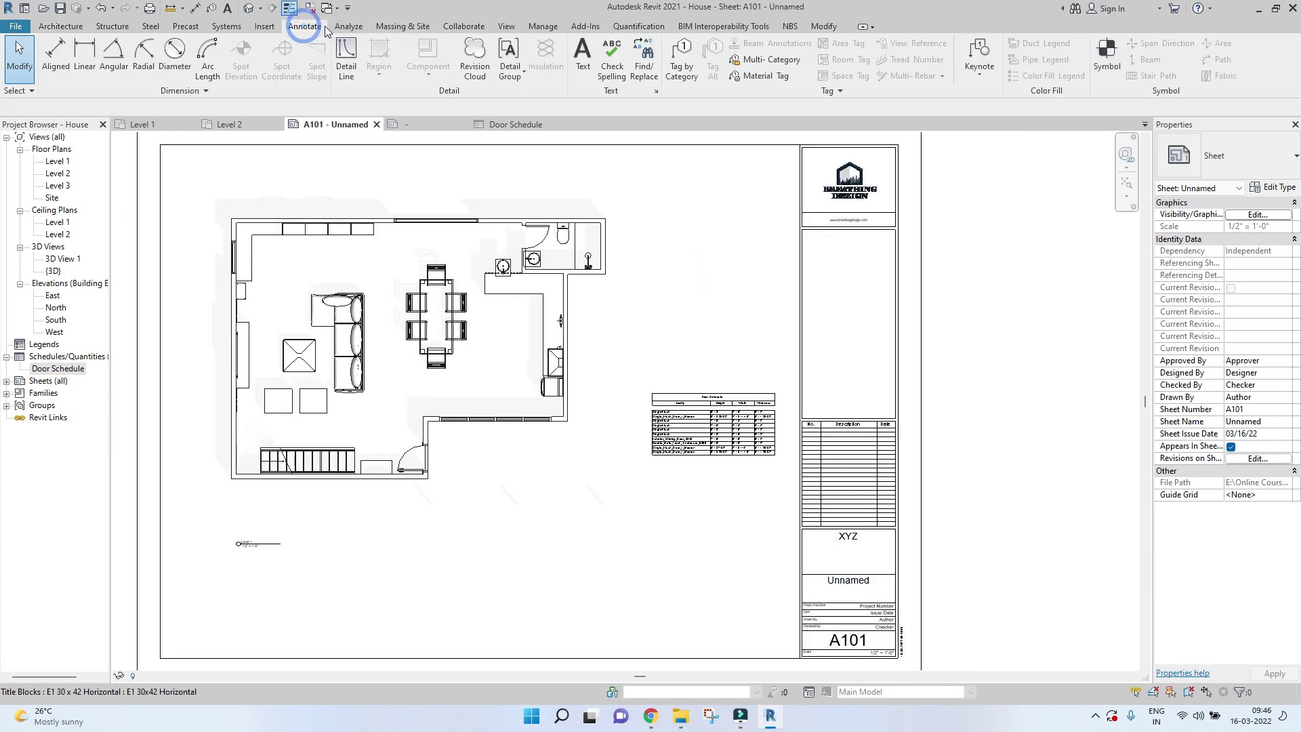
left_click(582, 58)
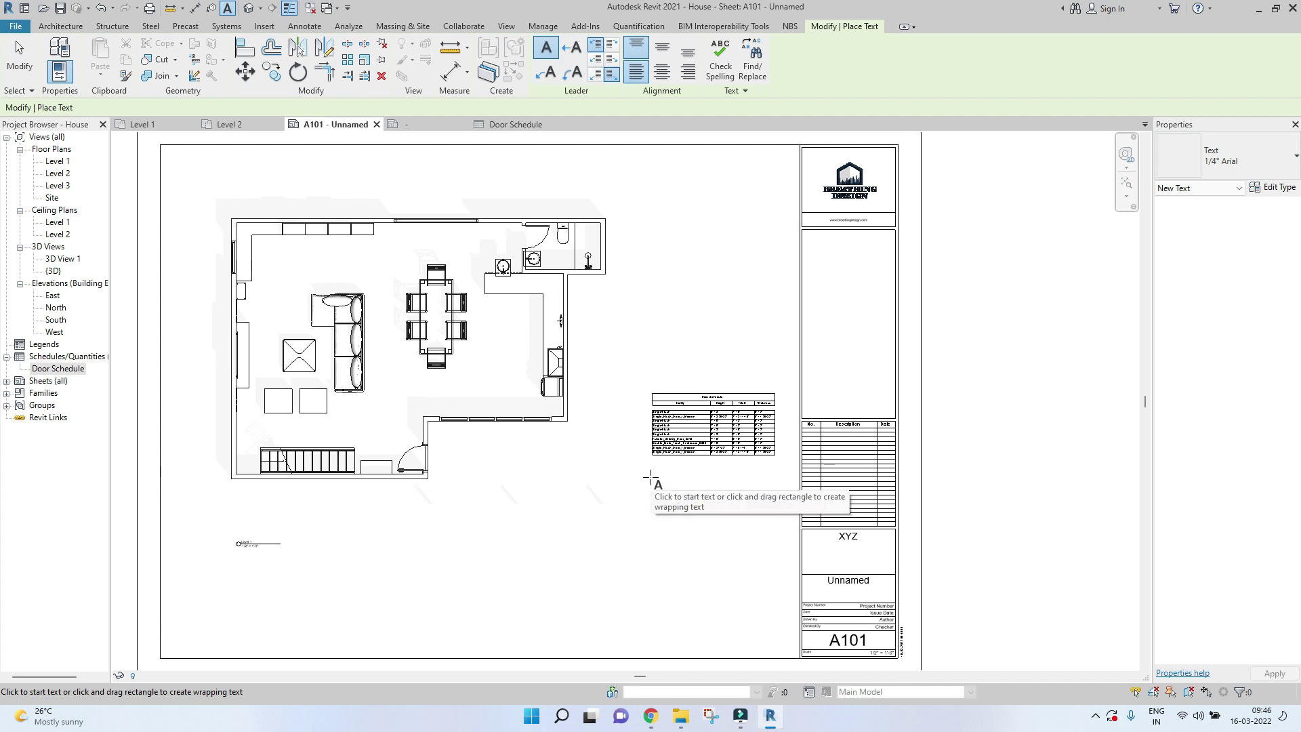
left_click_drag(784, 650, 496, 574)
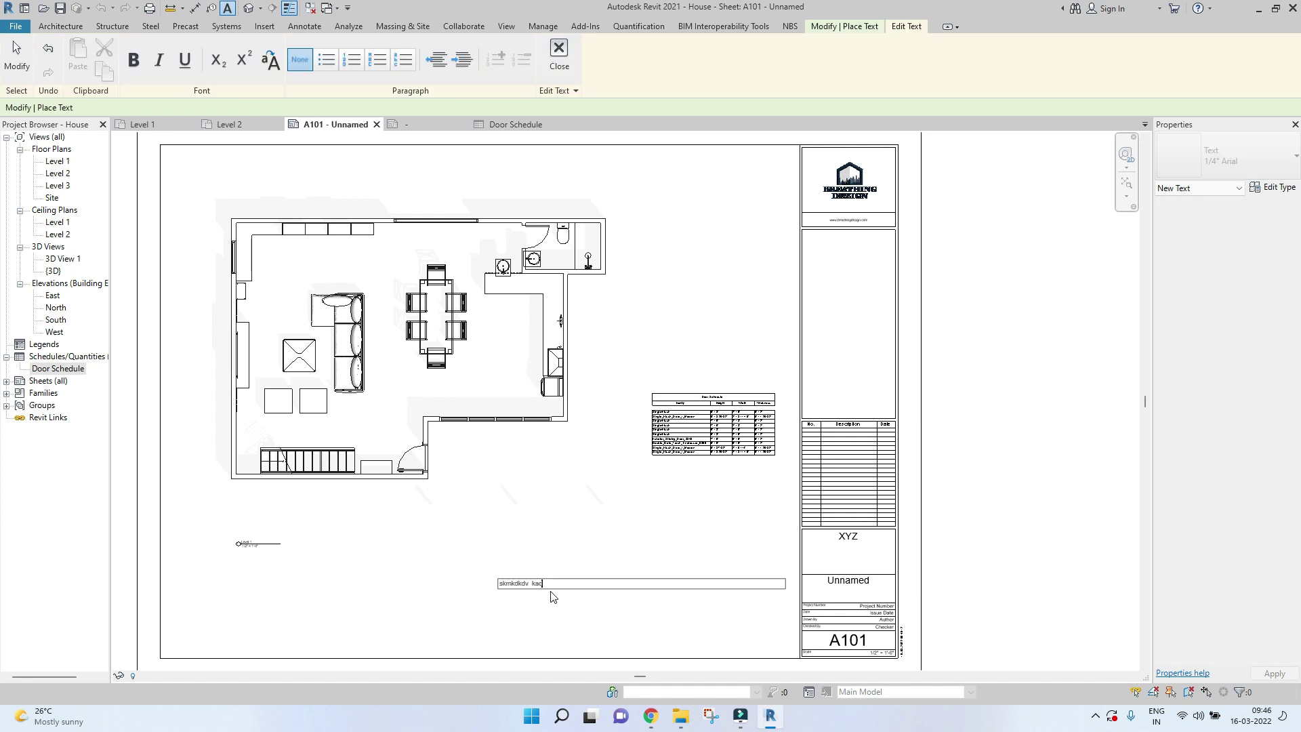
key("BackSpace")
key("BackSpace")
key("BackSpace")
key("BackSpace")
type("Note:")
key("Return")
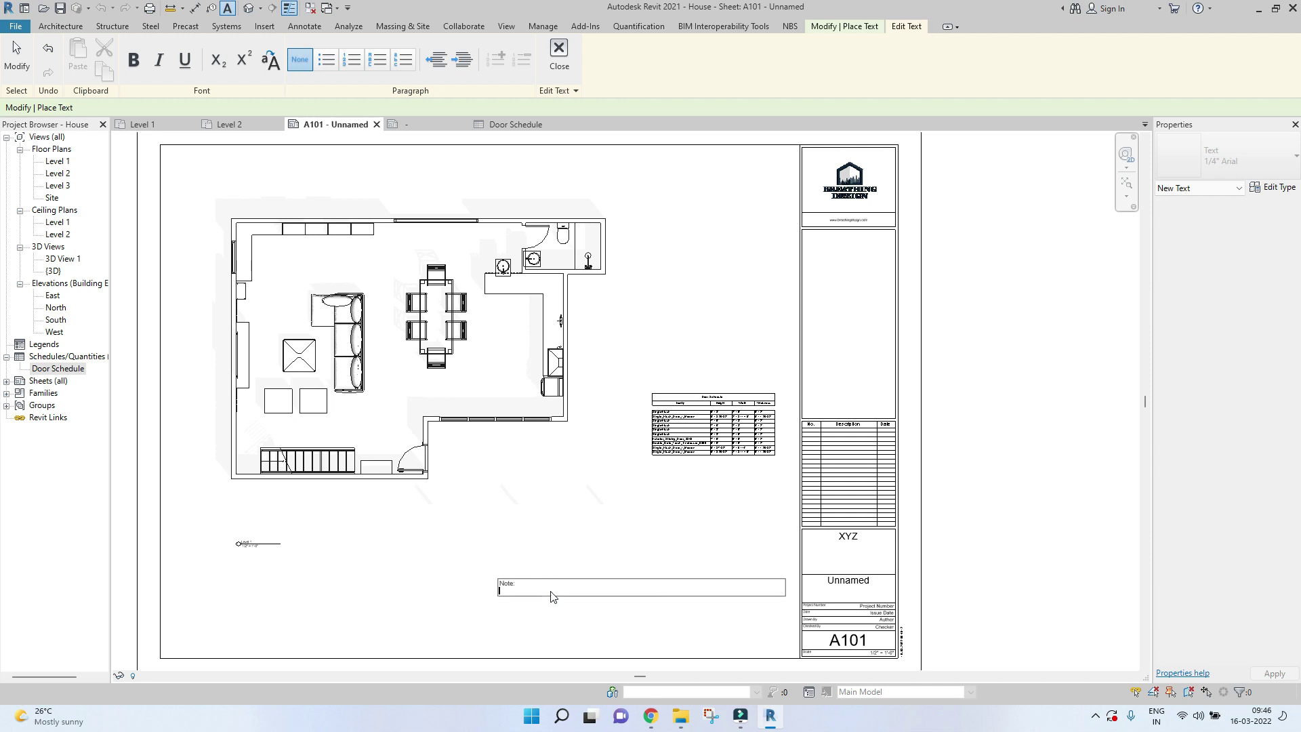
type("XYZ")
left_click(551, 505)
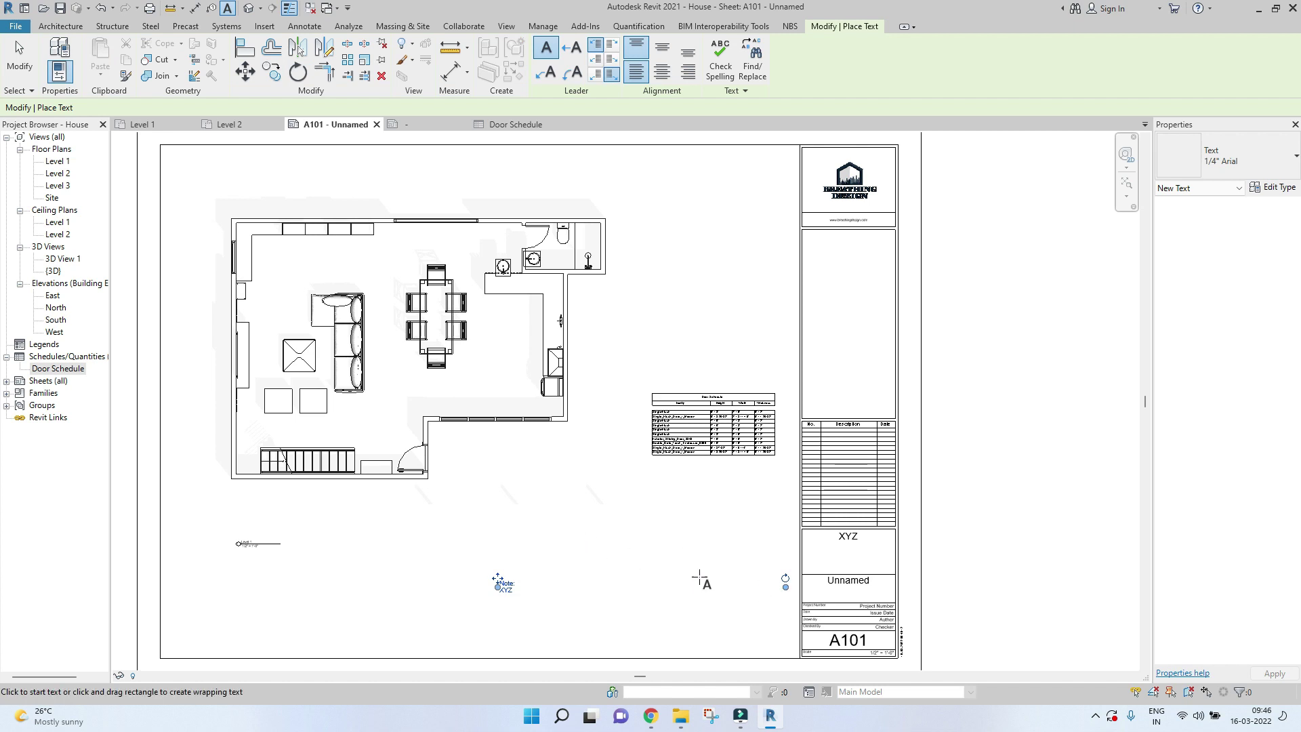
key("Escape")
key("Escape")
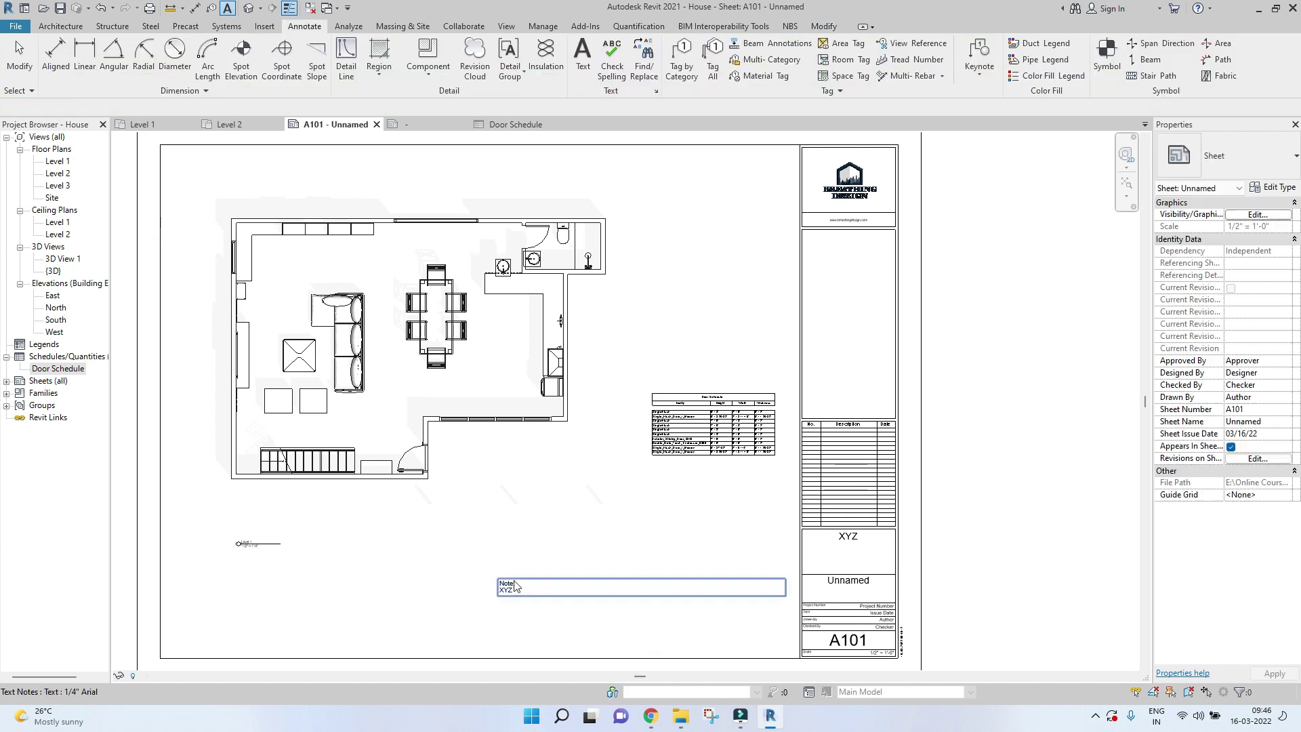
Step: Move the text note directly beneath the door schedule and narrow its box to match the schedule's width
left_click(763, 591)
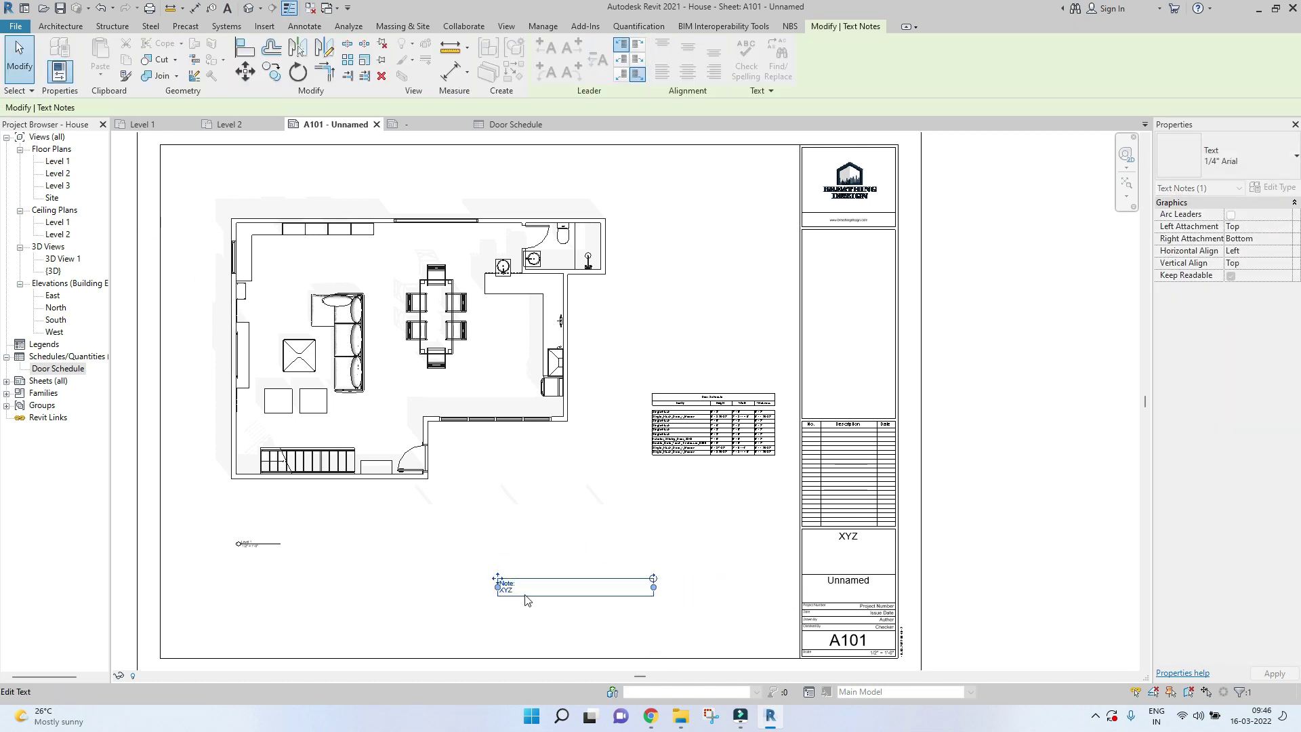
double_click(562, 587)
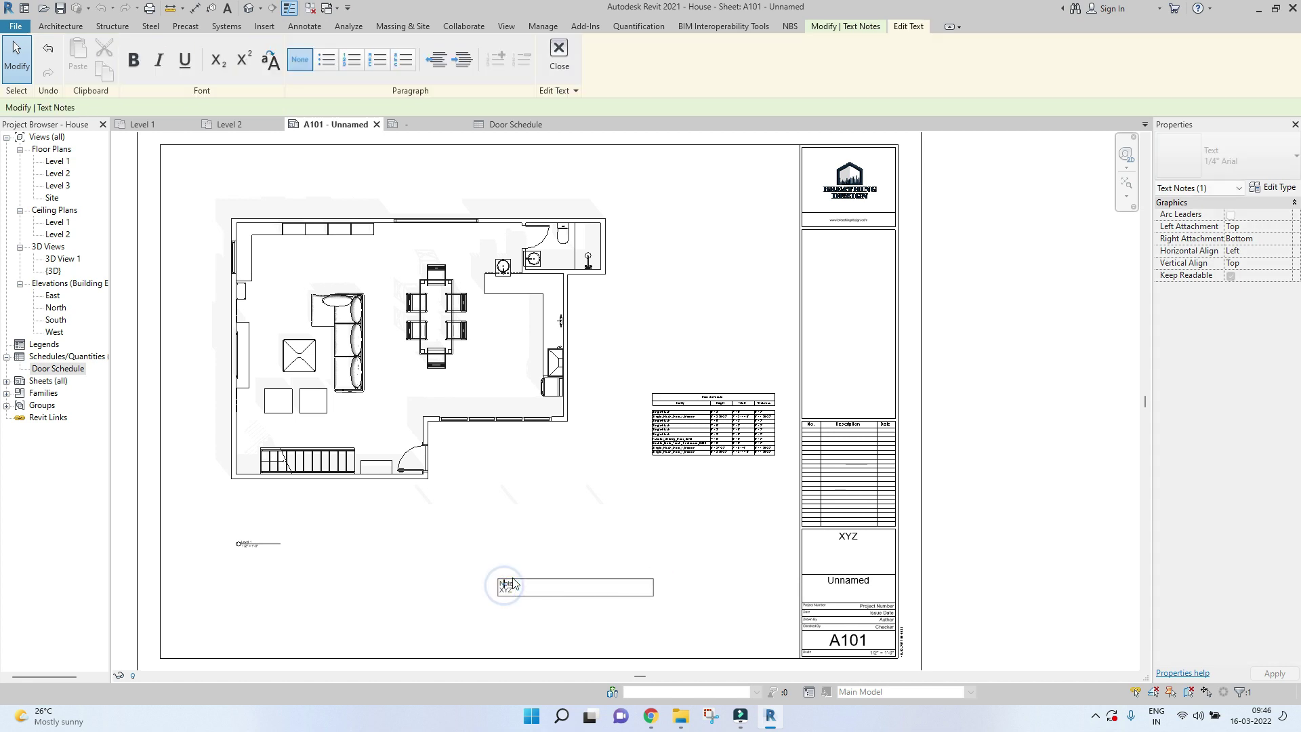
key("Escape")
left_click(750, 295)
left_click_drag(501, 574, 655, 463)
left_click_drag(807, 477, 775, 477)
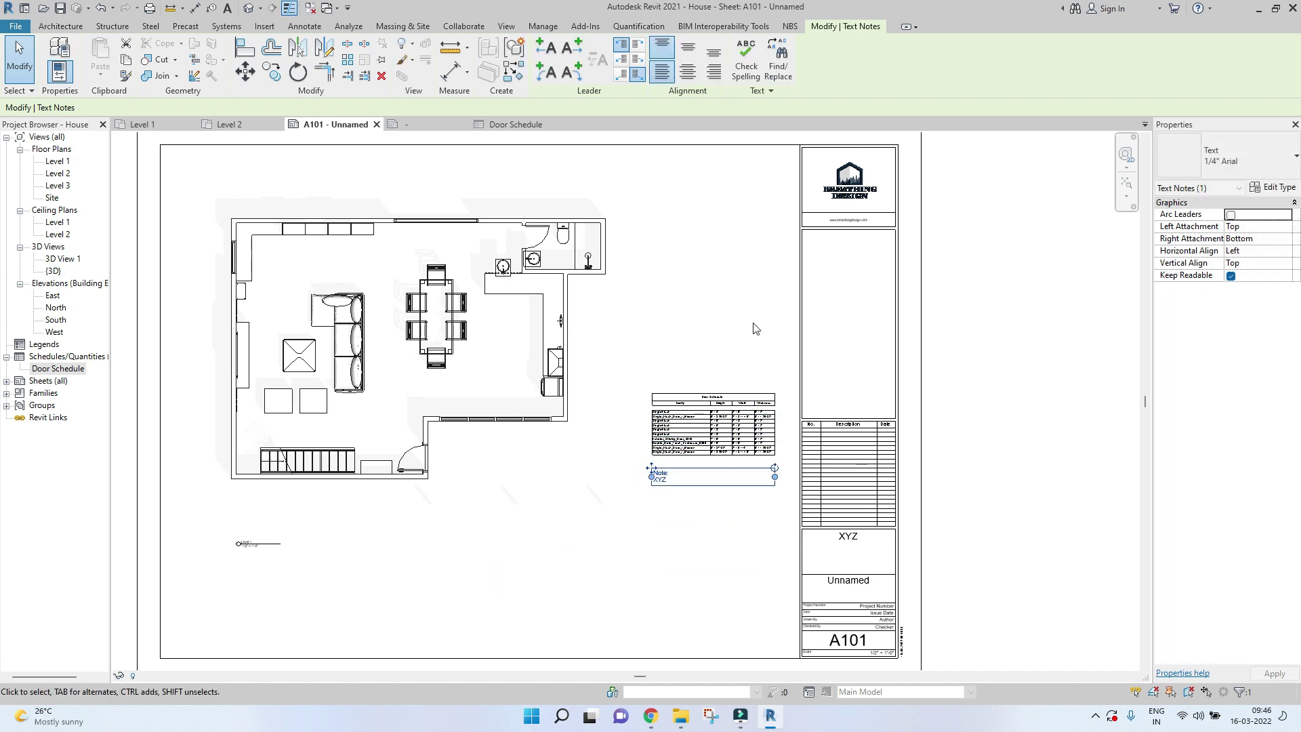
left_click(753, 324)
Step: Review the overall layout of sheet A101, including the floor plan, door schedule, note and title block
scroll(663, 411, "up", 3)
scroll(787, 346, "down", 2)
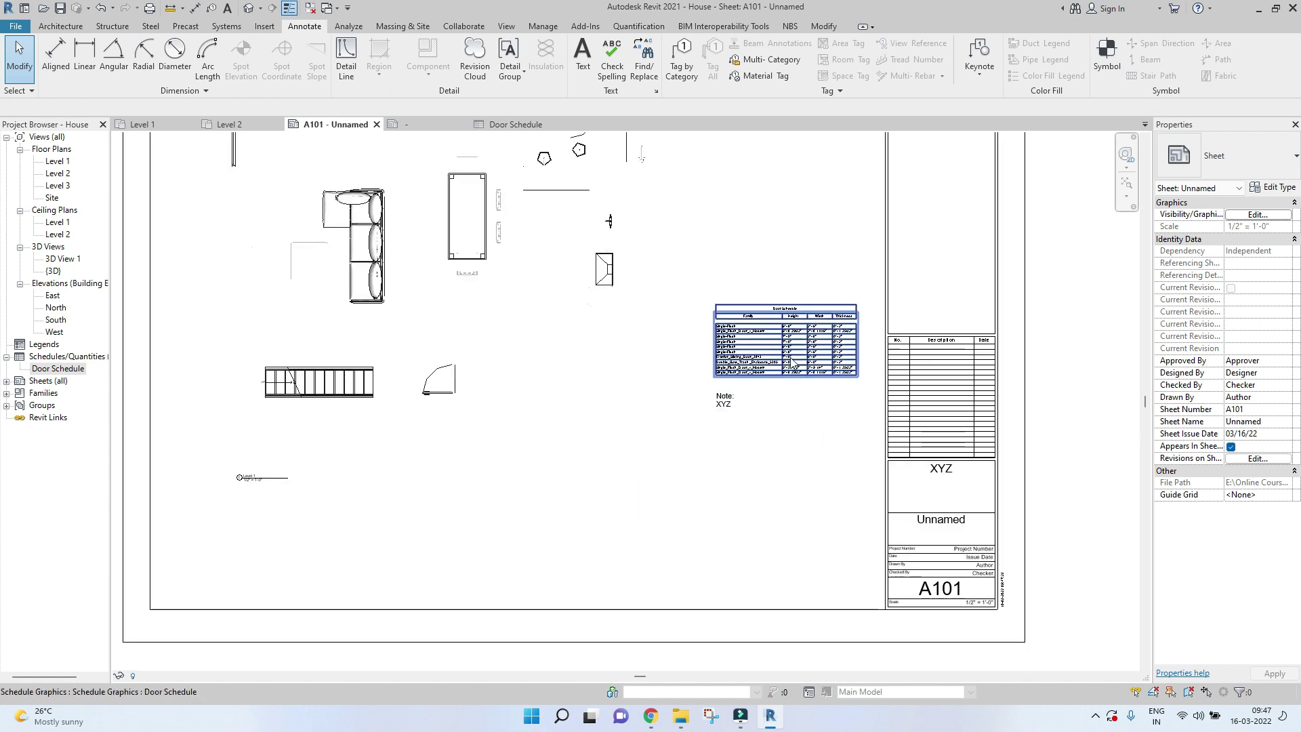
scroll(752, 345, "down", 2)
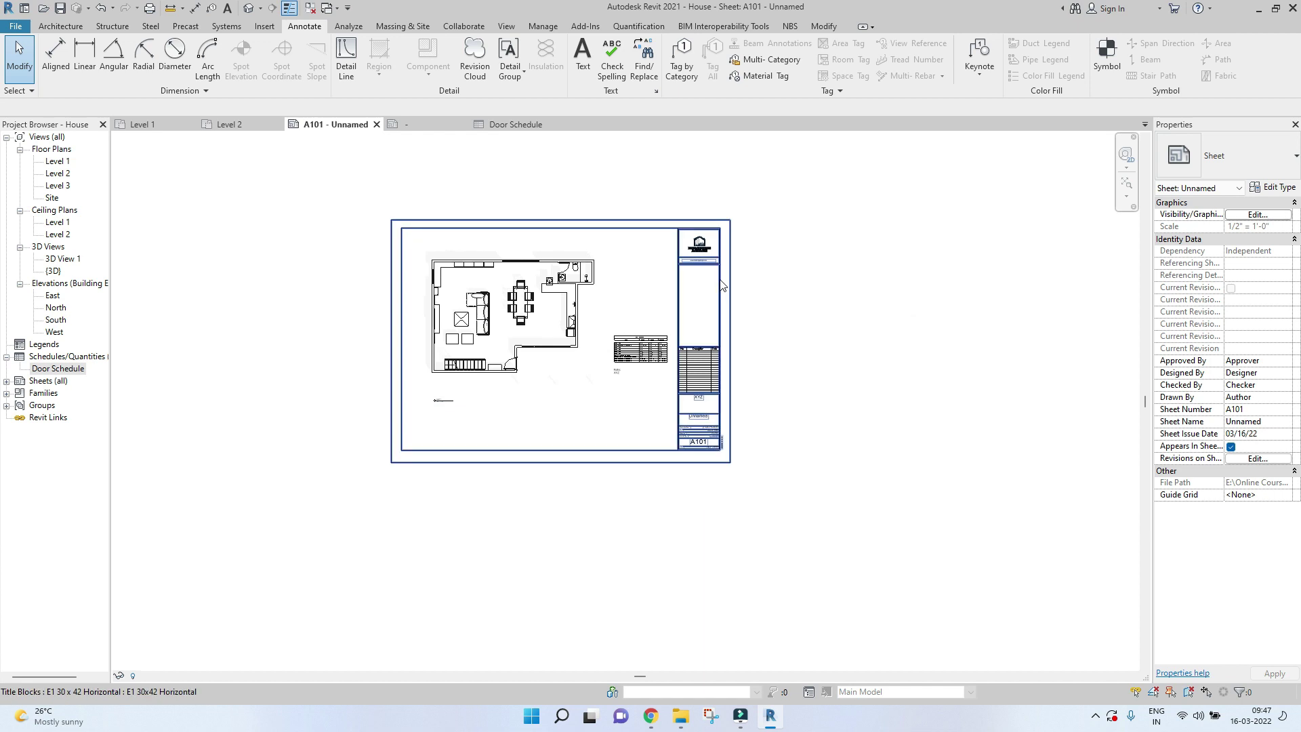
scroll(585, 369, "up", 1)
middle_click_drag(585, 369, 563, 469)
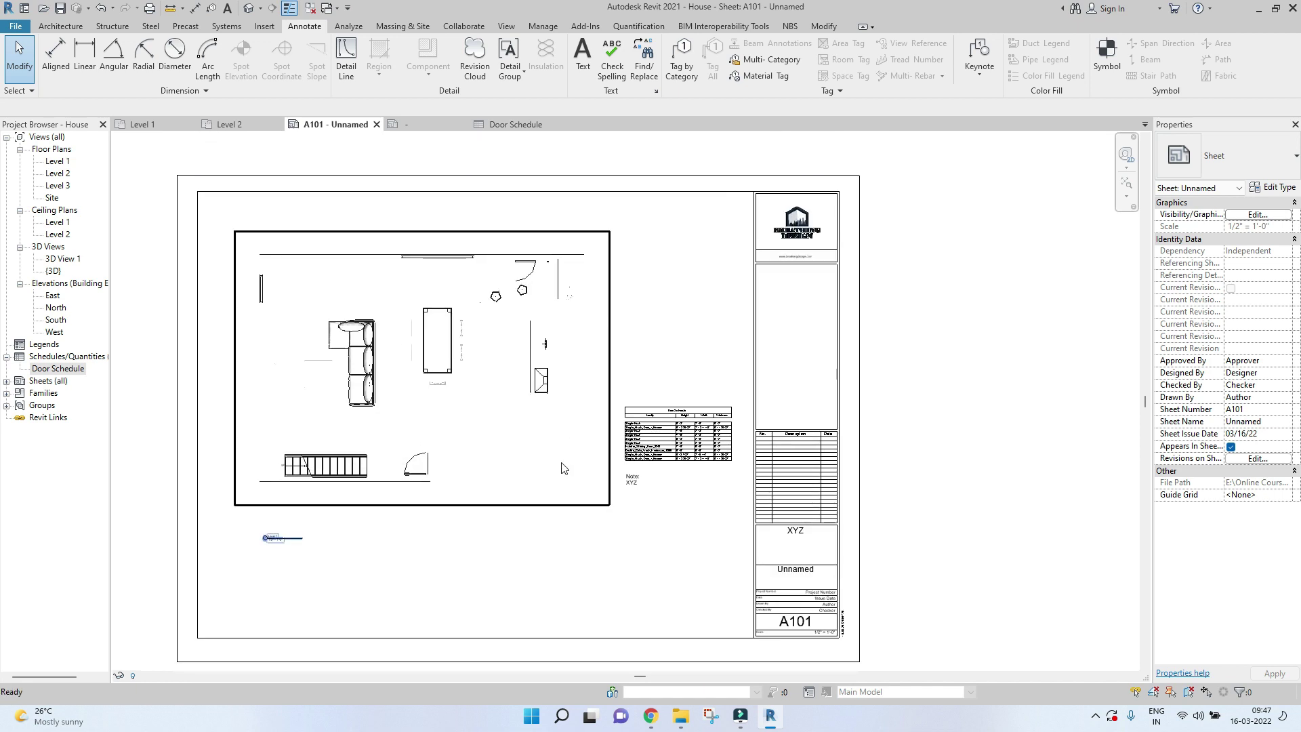
scroll(708, 351, "down", 2)
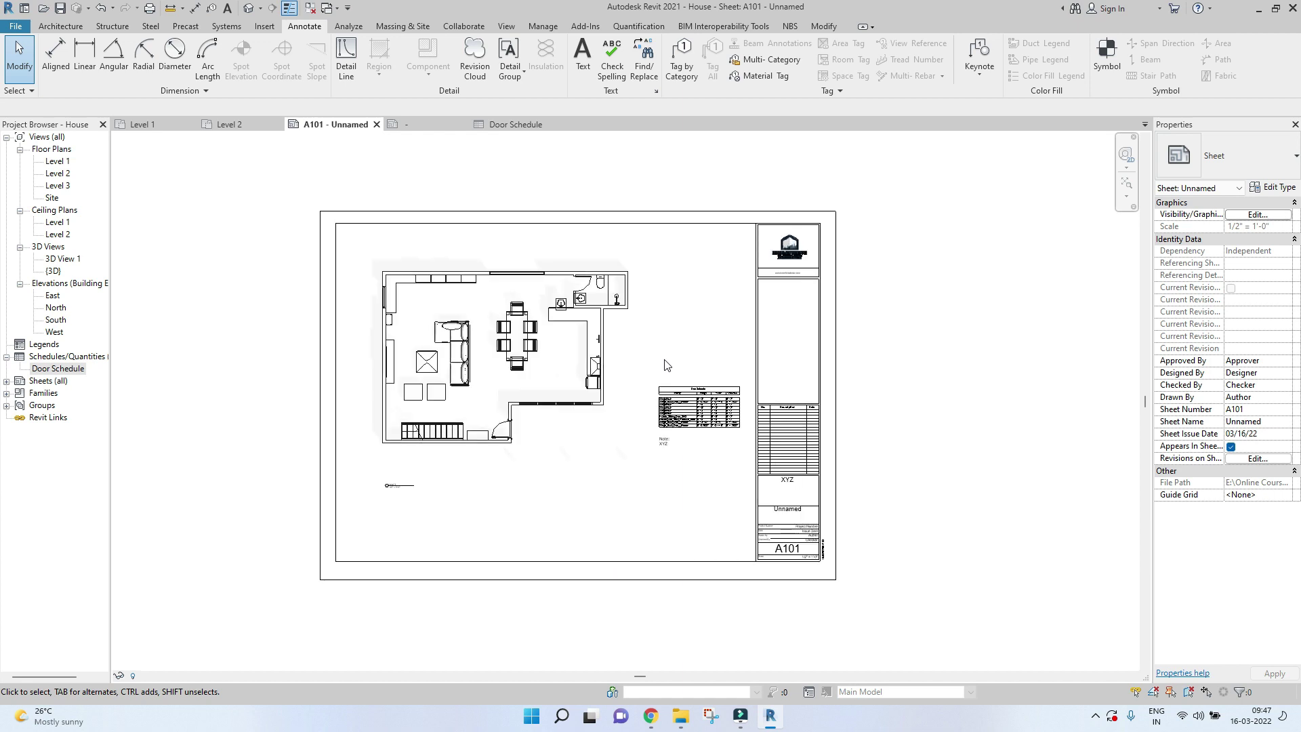
scroll(735, 220, "down", 2)
scroll(830, 262, "up", 3)
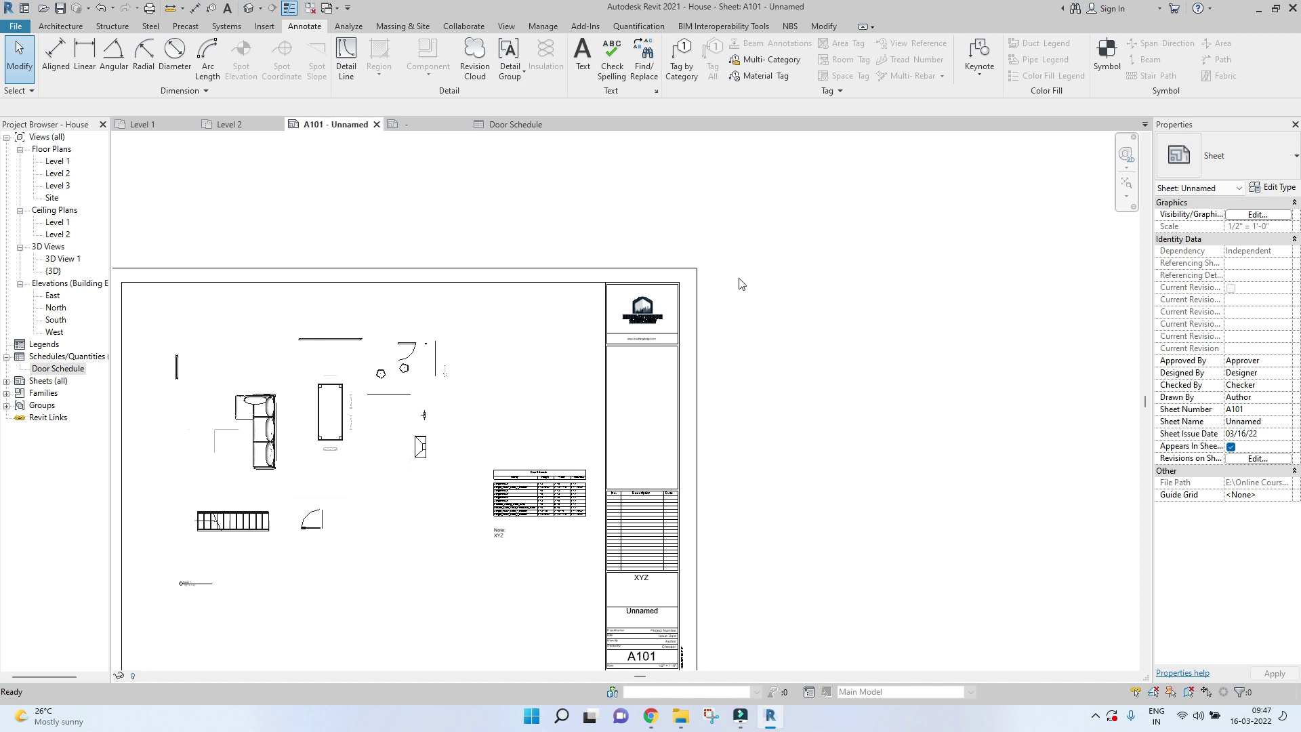
scroll(825, 270, "down", 1)
scroll(589, 199, "down", 2)
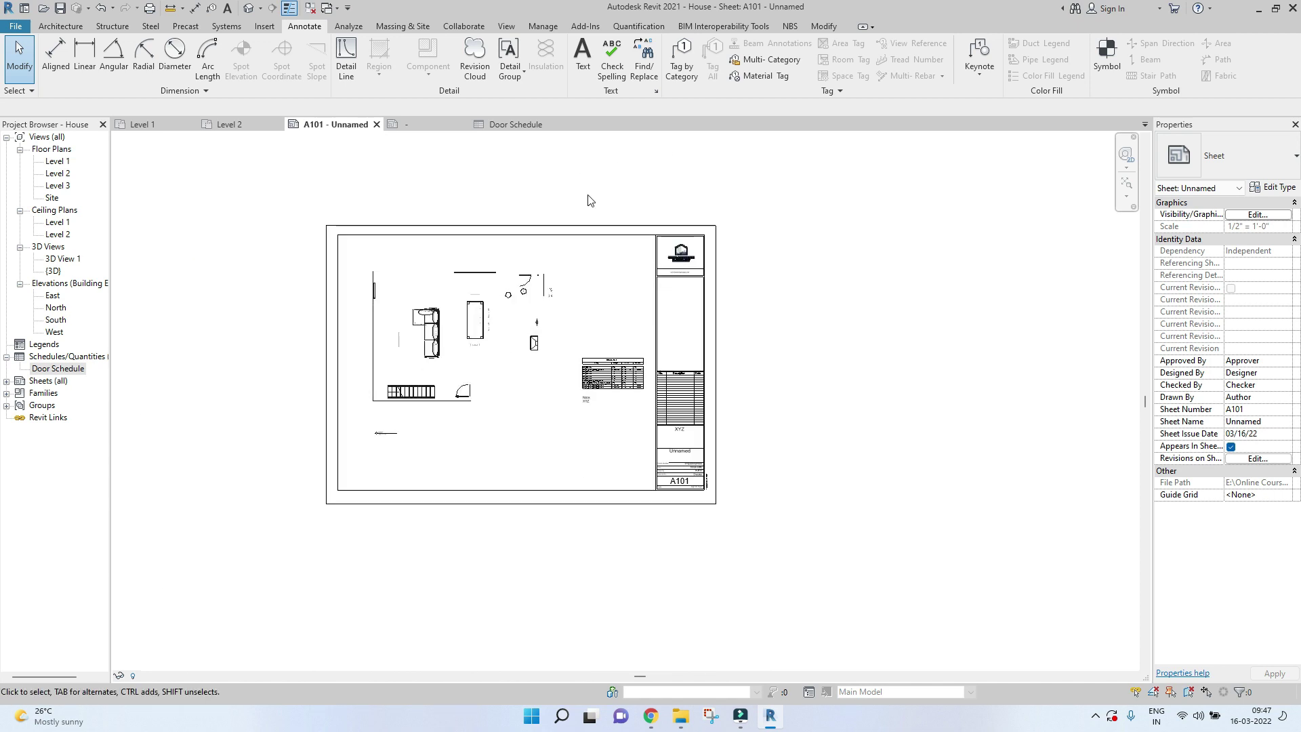
scroll(569, 223, "up", 2)
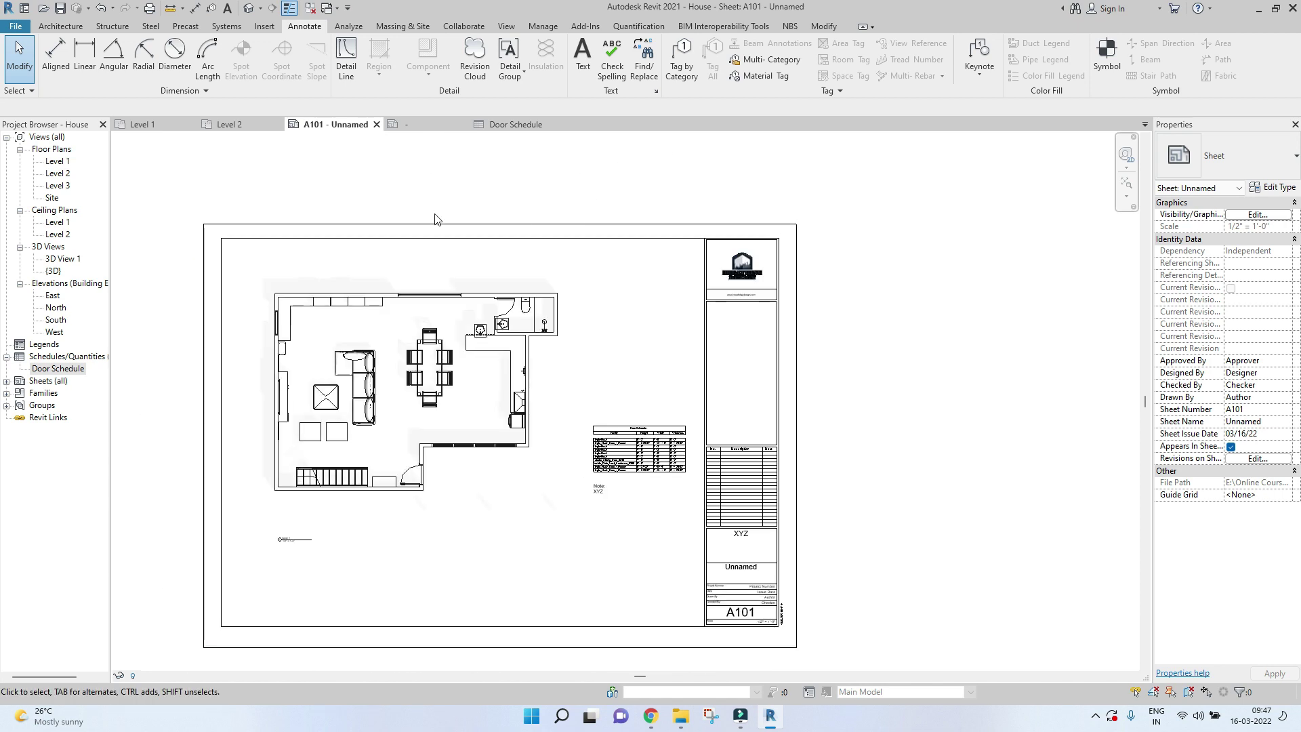
scroll(440, 222, "down", 2)
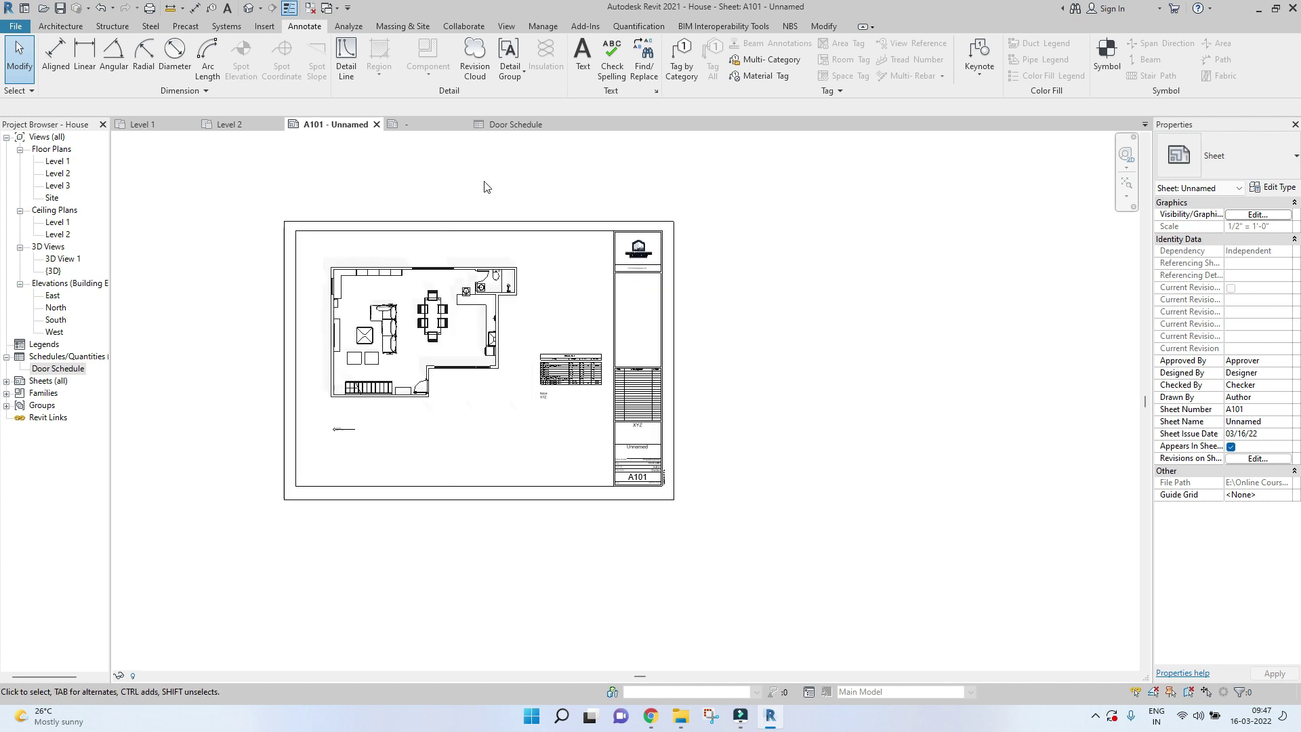
middle_click_drag(485, 186, 492, 221)
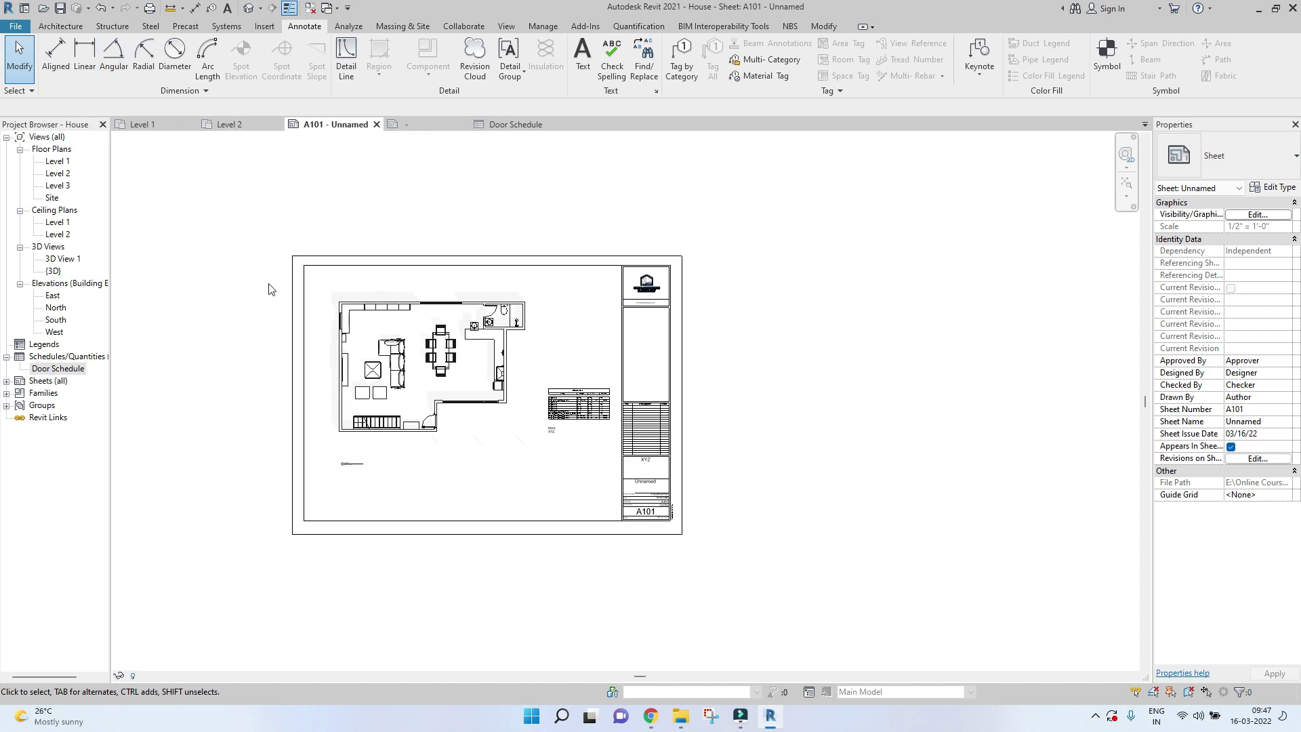
Step: Close the E1 30 x 42 Horizontal title block family without saving, and close the Door Schedule view
left_click(406, 124)
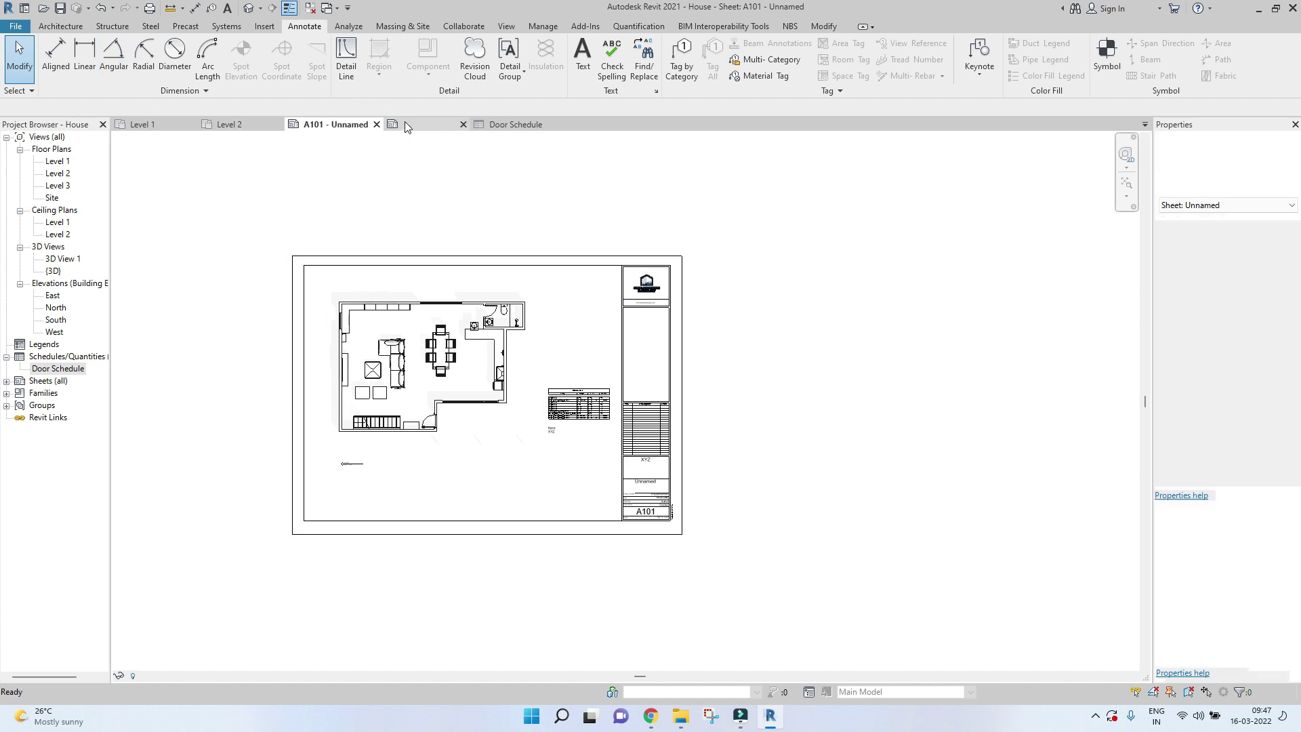
left_click(460, 124)
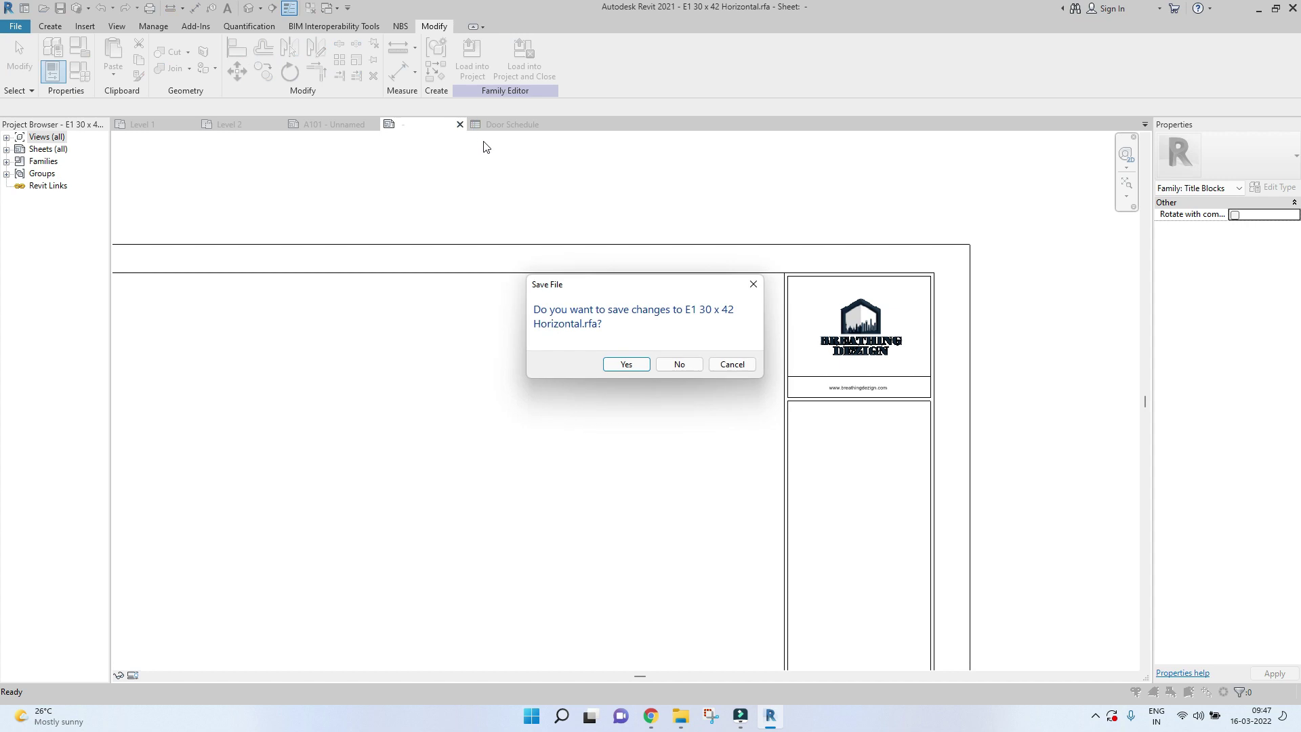
left_click(679, 364)
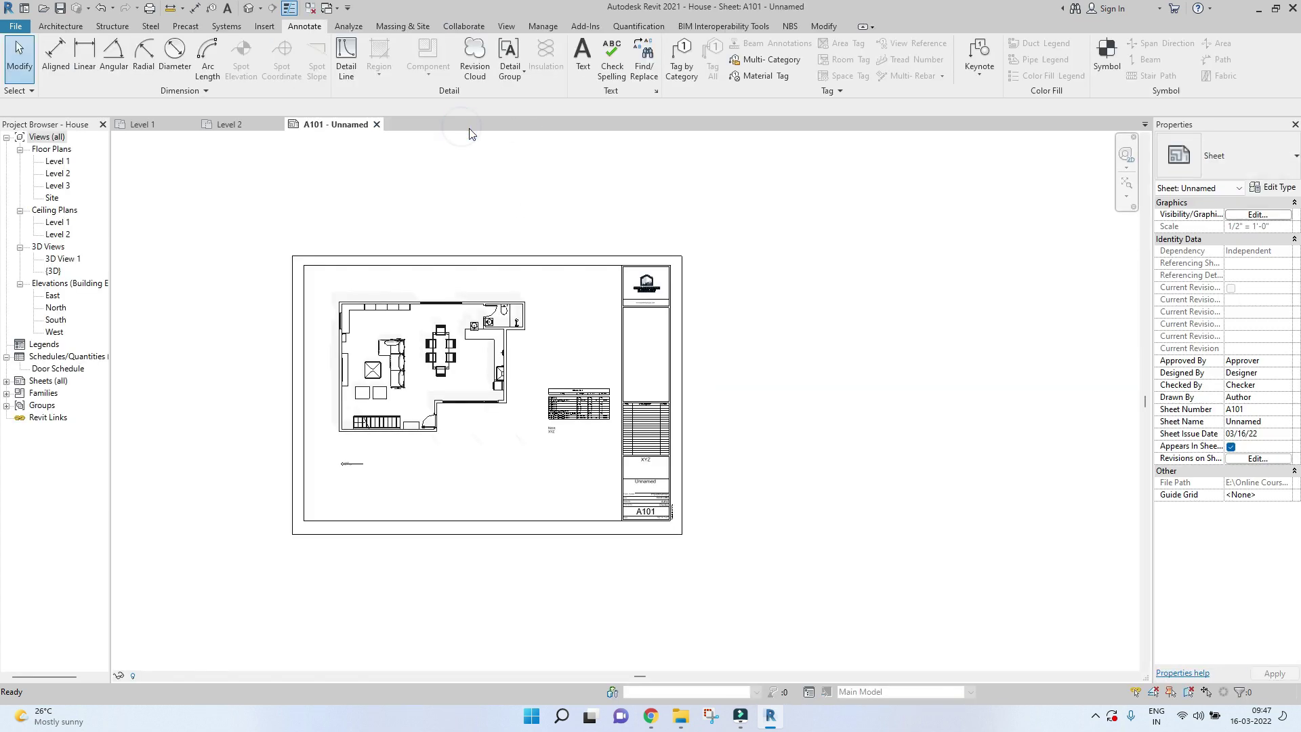
Step: Start a new sheet and browse to the TitleBlock folder inside the Revit Families folder on drive E: to load a title block
right_click(34, 384)
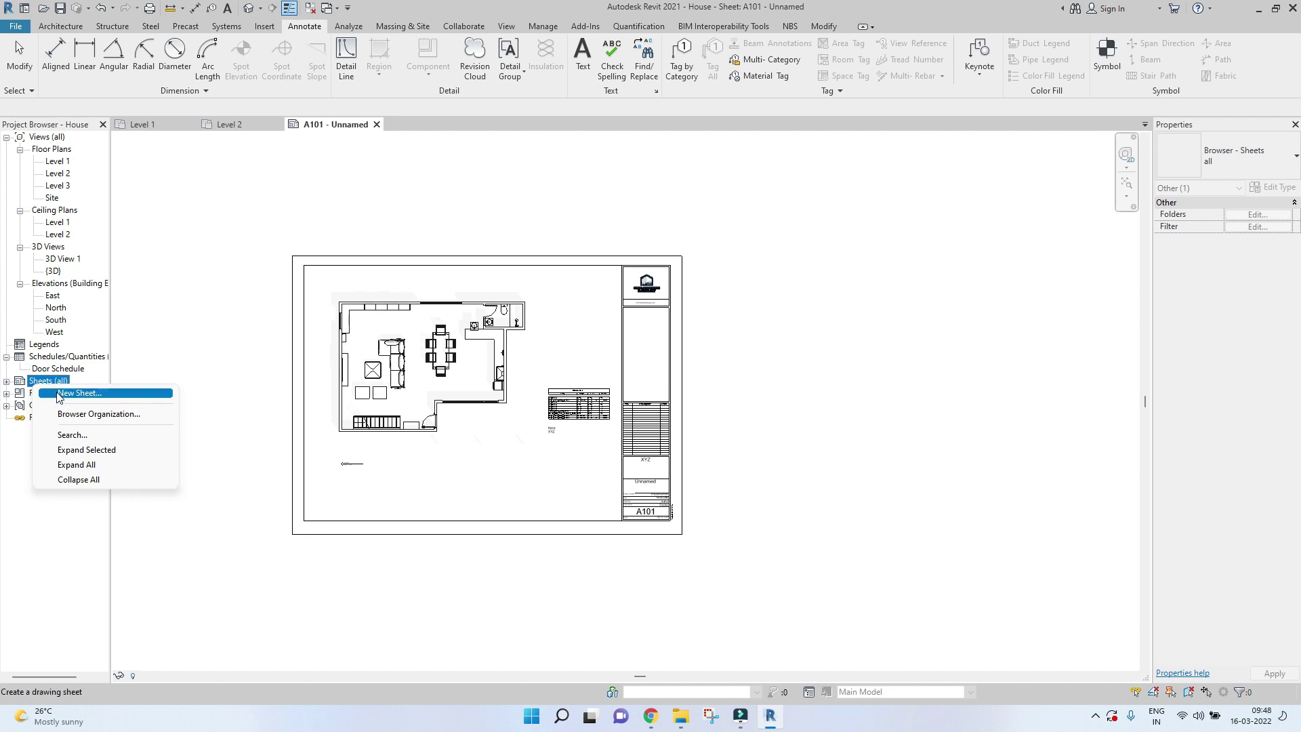
left_click(59, 397)
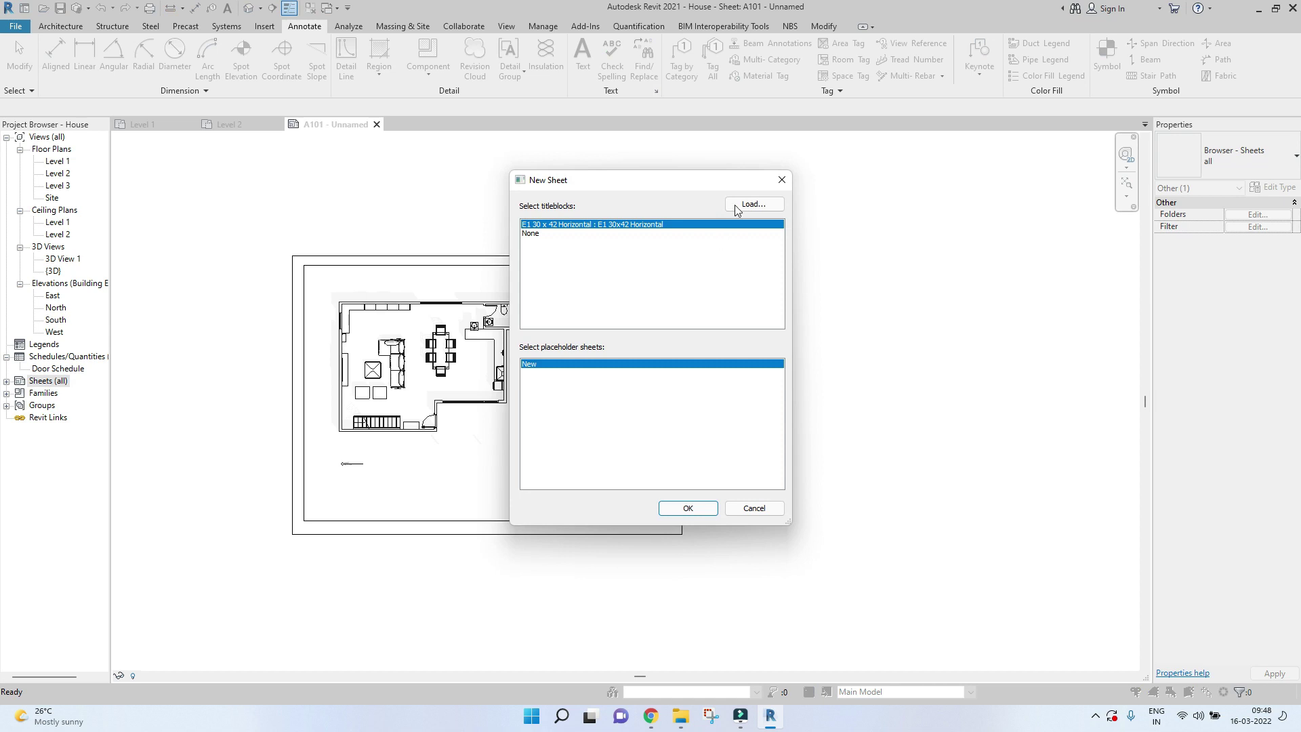
left_click(753, 204)
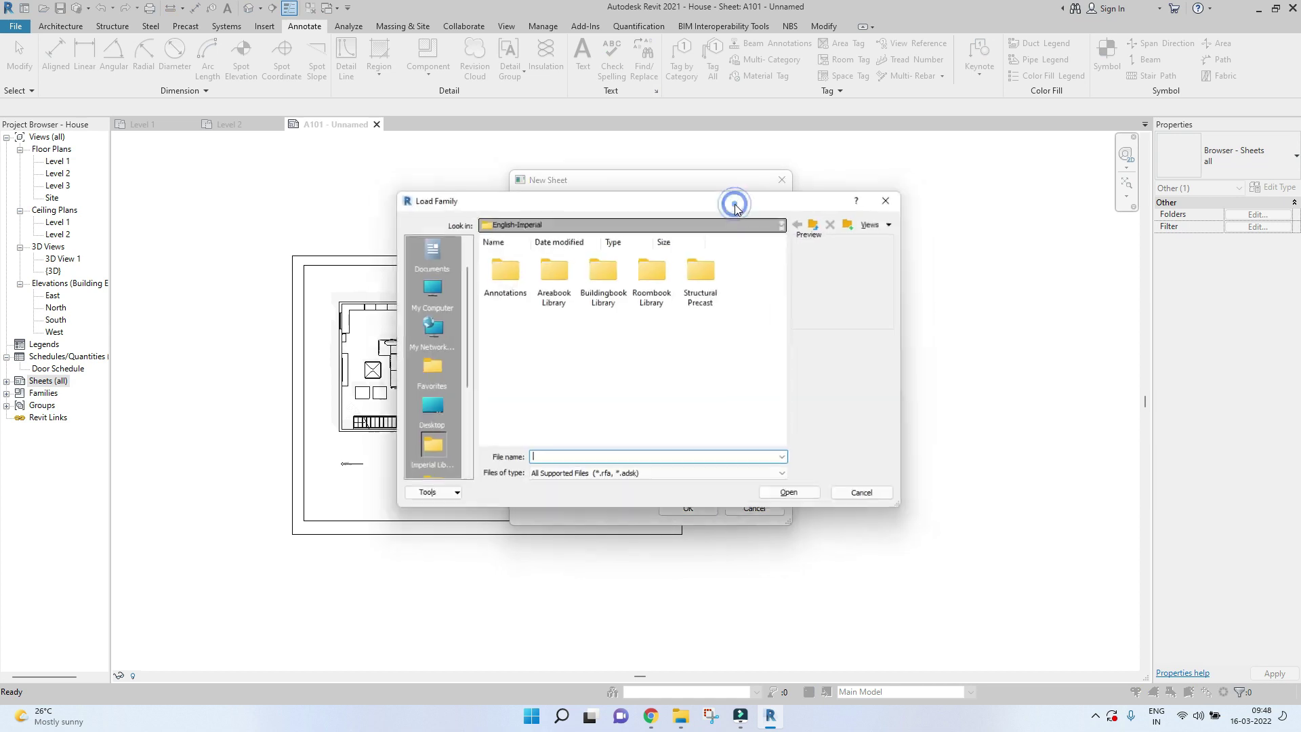
left_click(445, 294)
double_click(564, 365)
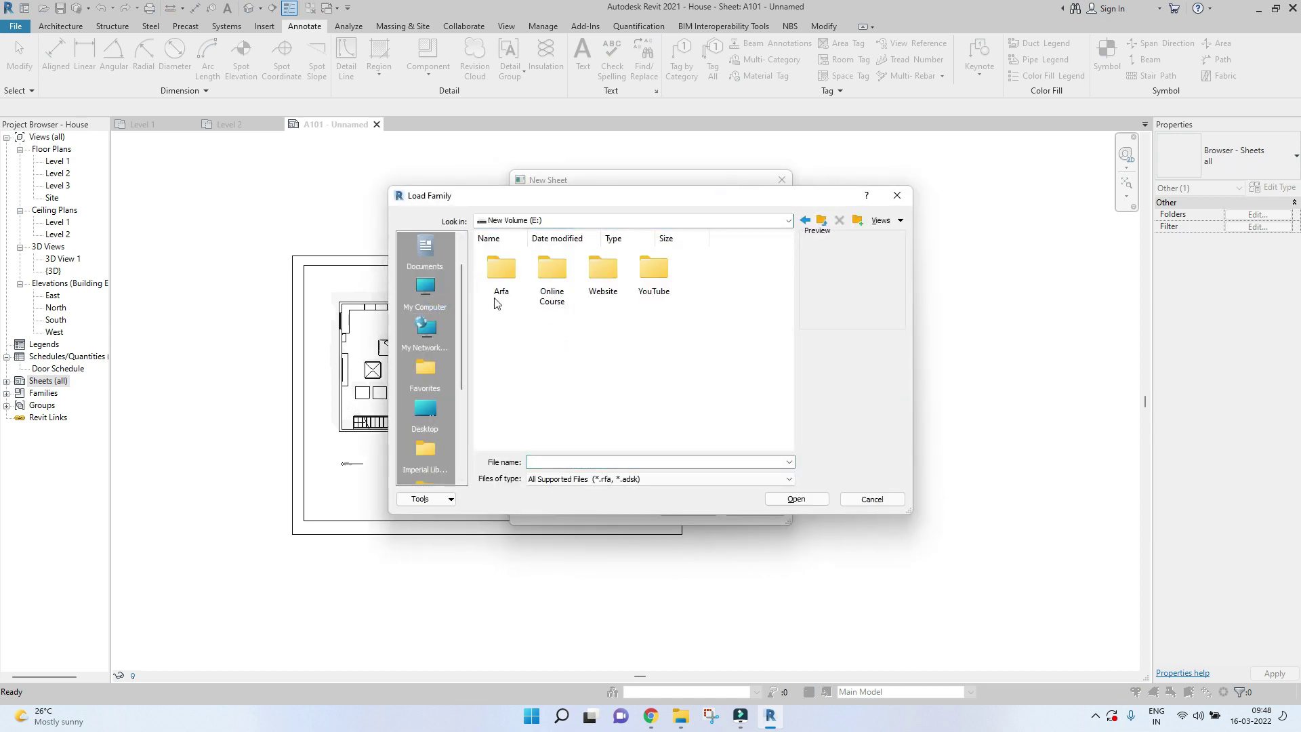
double_click(502, 277)
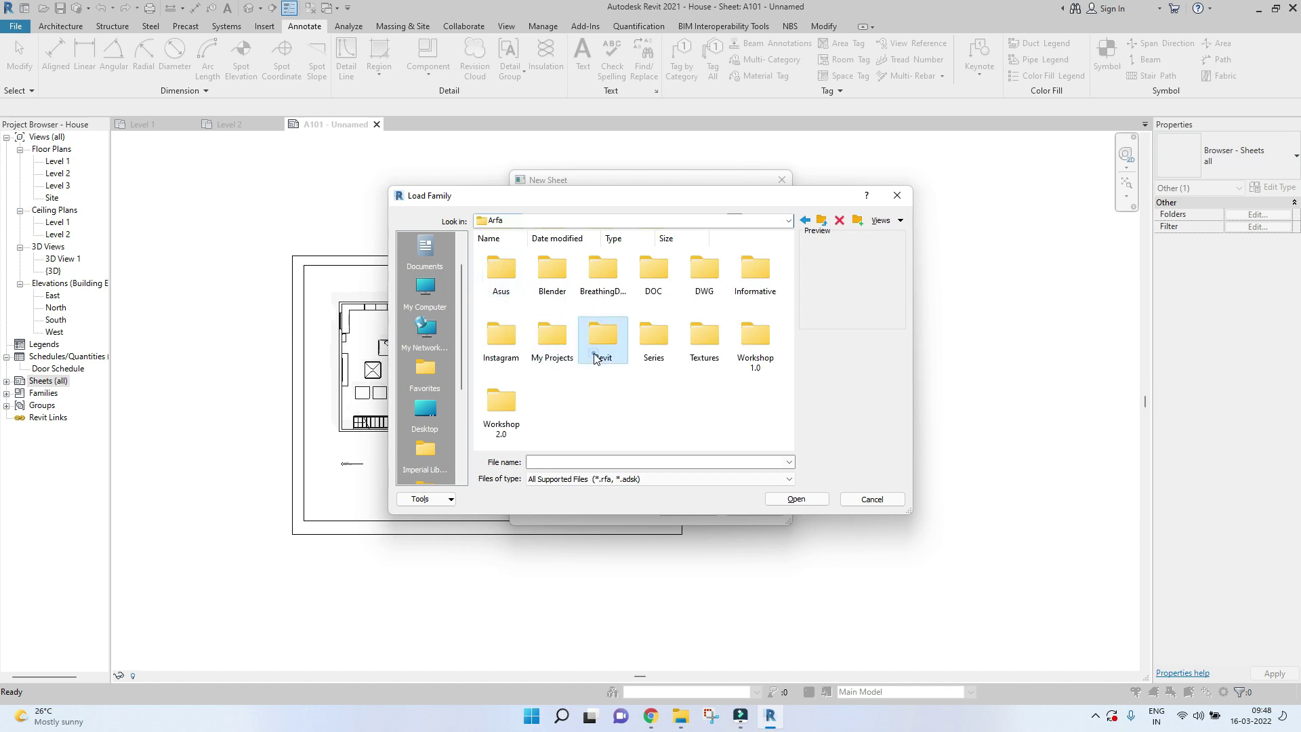
double_click(595, 355)
double_click(520, 280)
scroll(720, 391, "down", 1)
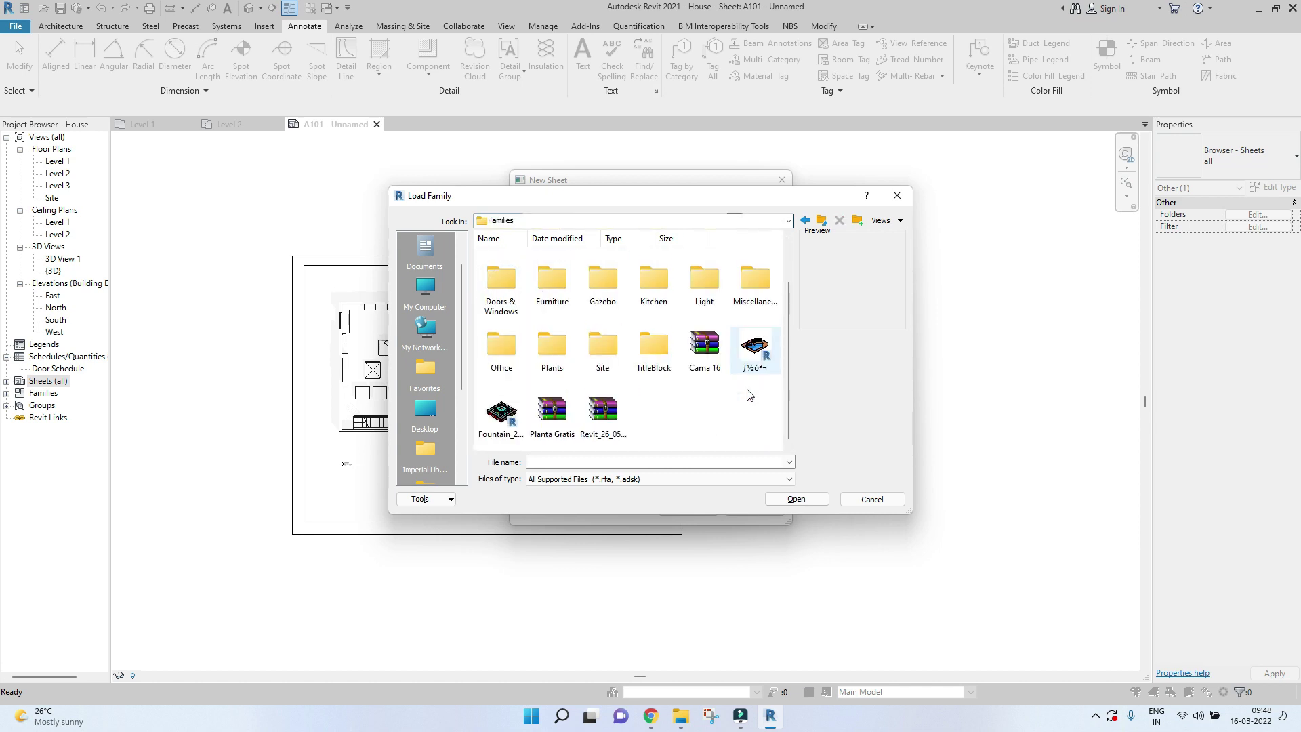
double_click(637, 366)
left_click_drag(503, 384, 492, 293)
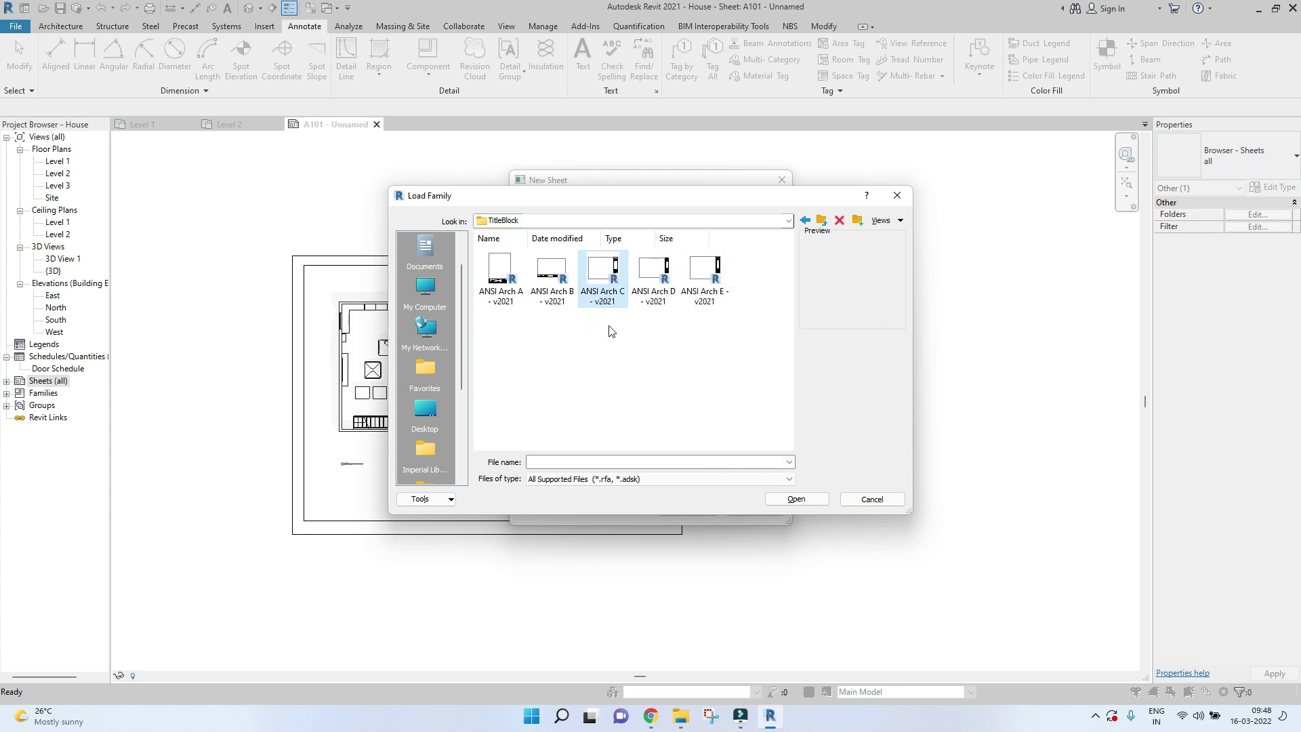
Step: Load the ANSI Arch A - v2021 title block and create the new sheet with its A 8.5 x 11 Vertical type
left_click(501, 286)
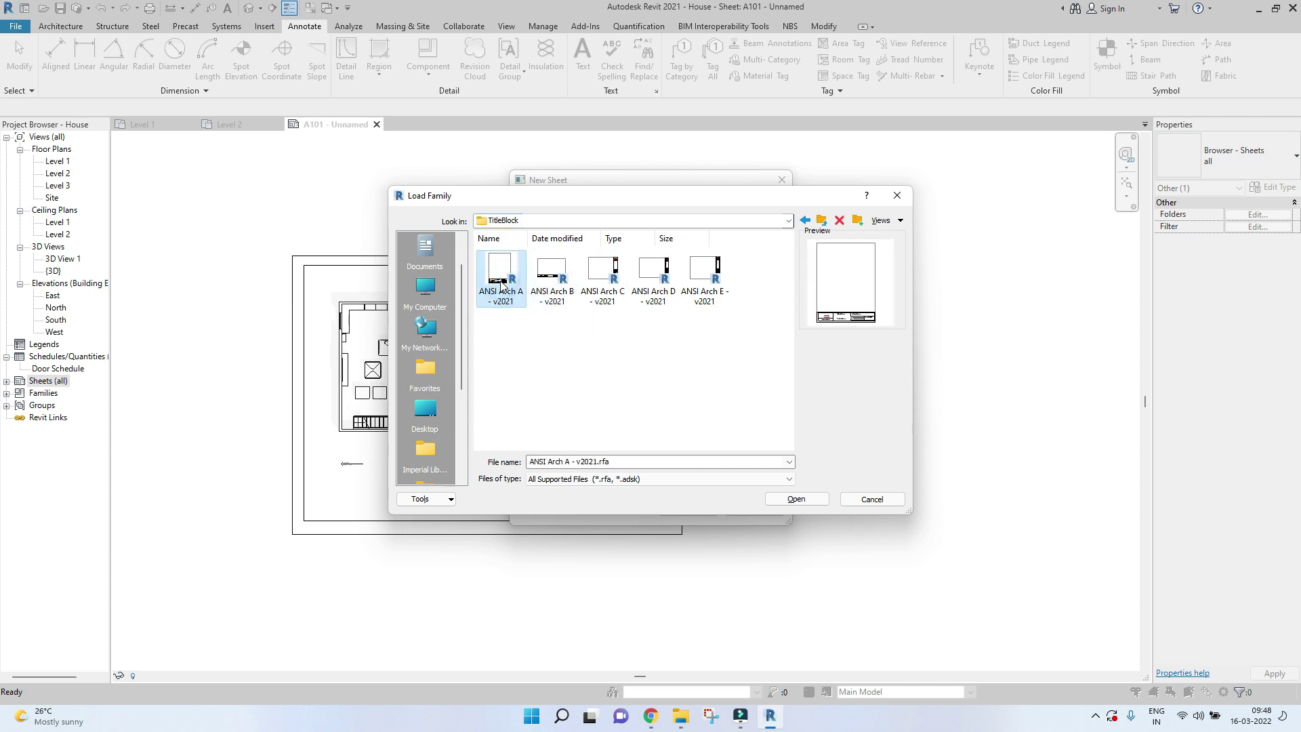
left_click(795, 500)
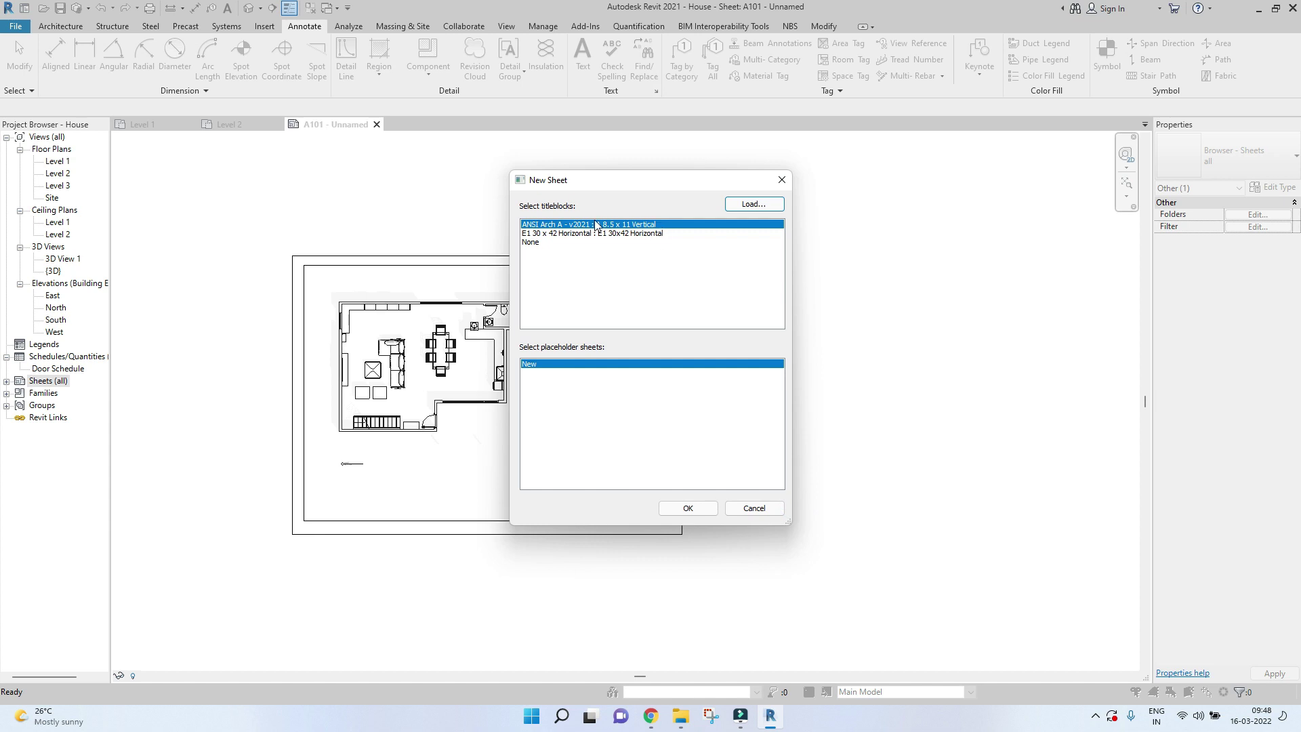
left_click(687, 510)
scroll(599, 422, "down", 5)
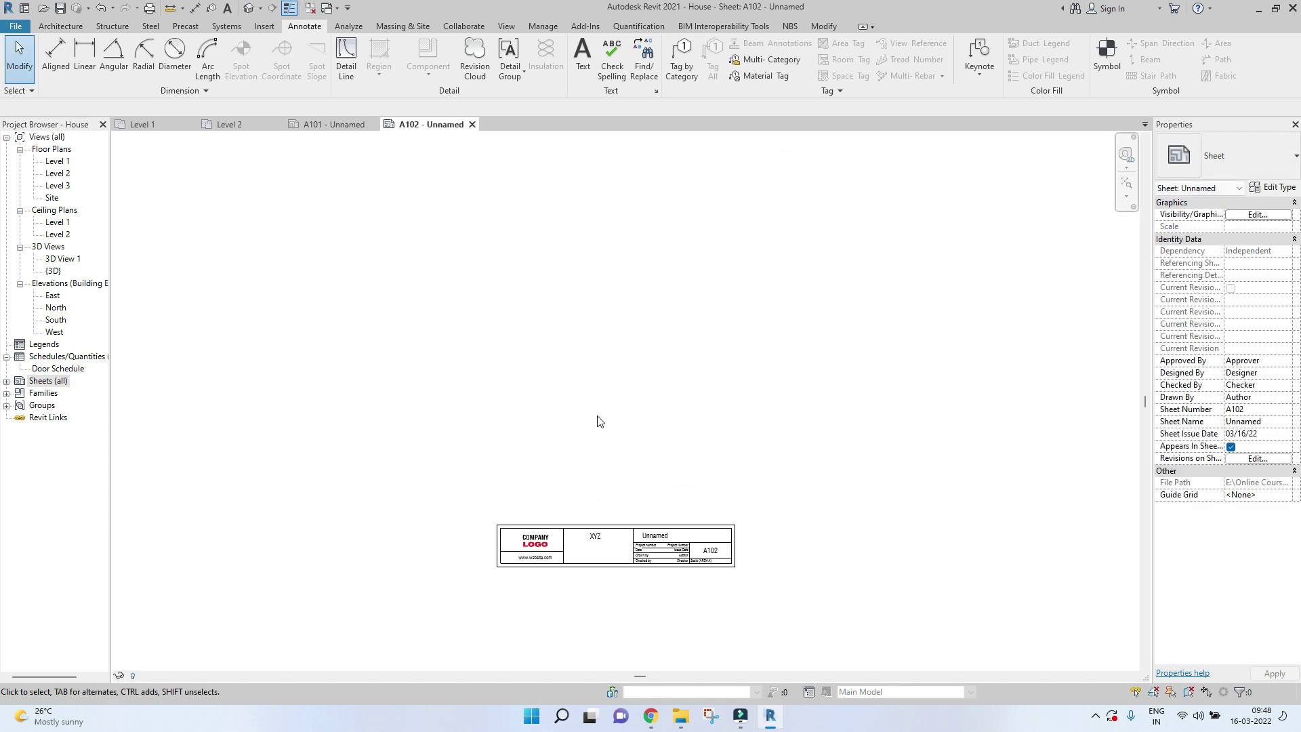
Step: Open the new sheet's ANSI Arch A title block family for editing
scroll(584, 484, "up", 2)
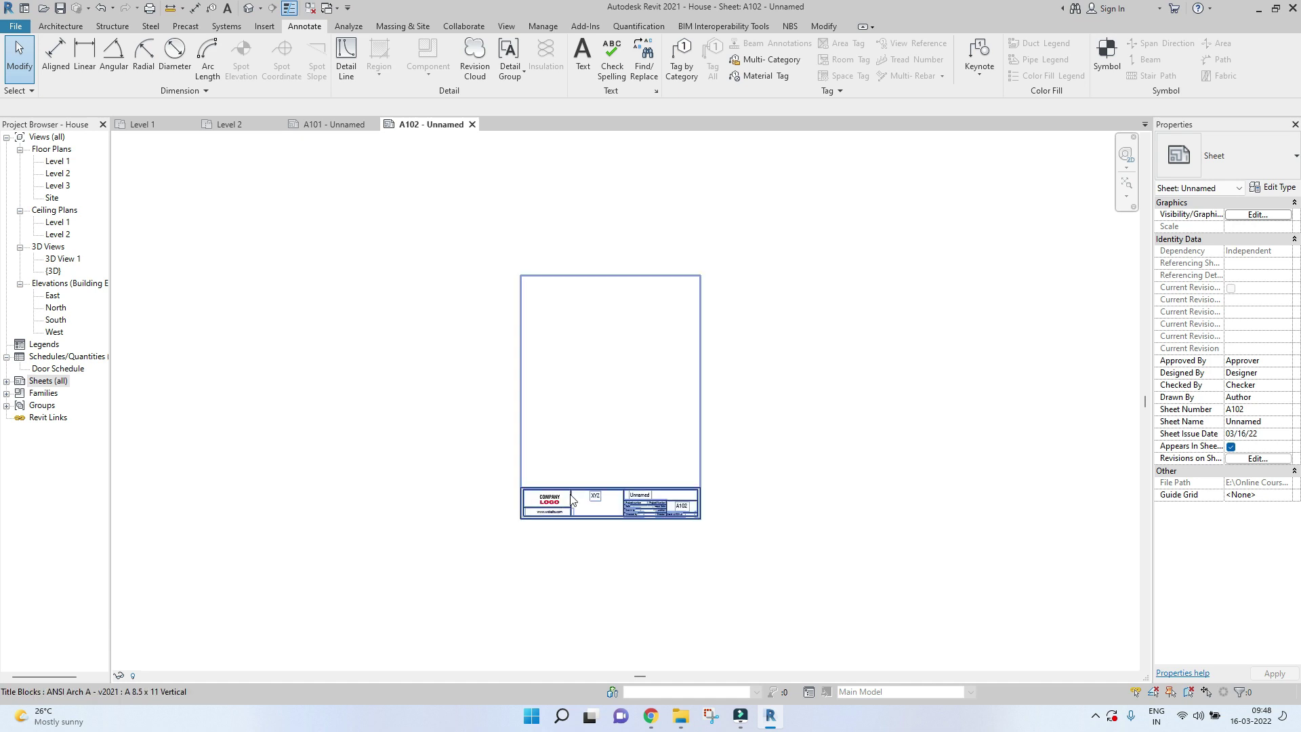
left_click(573, 500)
scroll(581, 503, "up", 2)
scroll(581, 503, "down", 3)
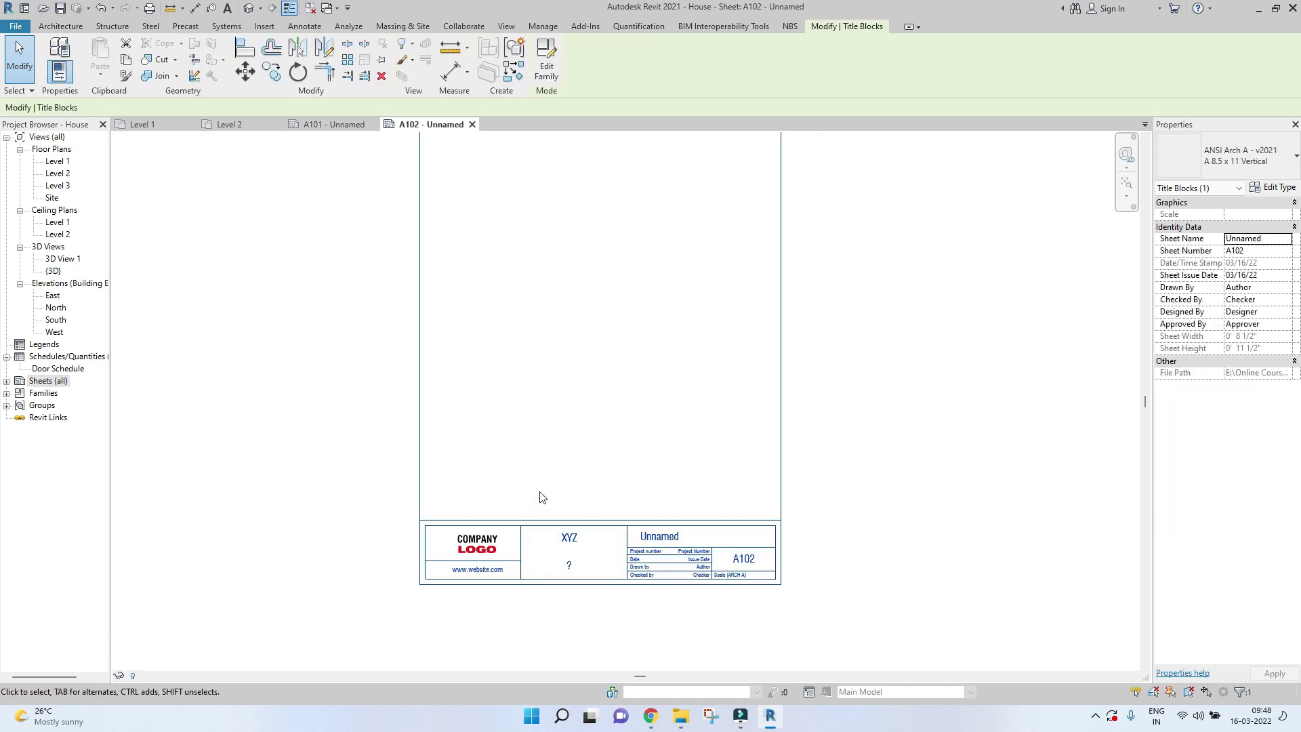
middle_click_drag(549, 546, 549, 544)
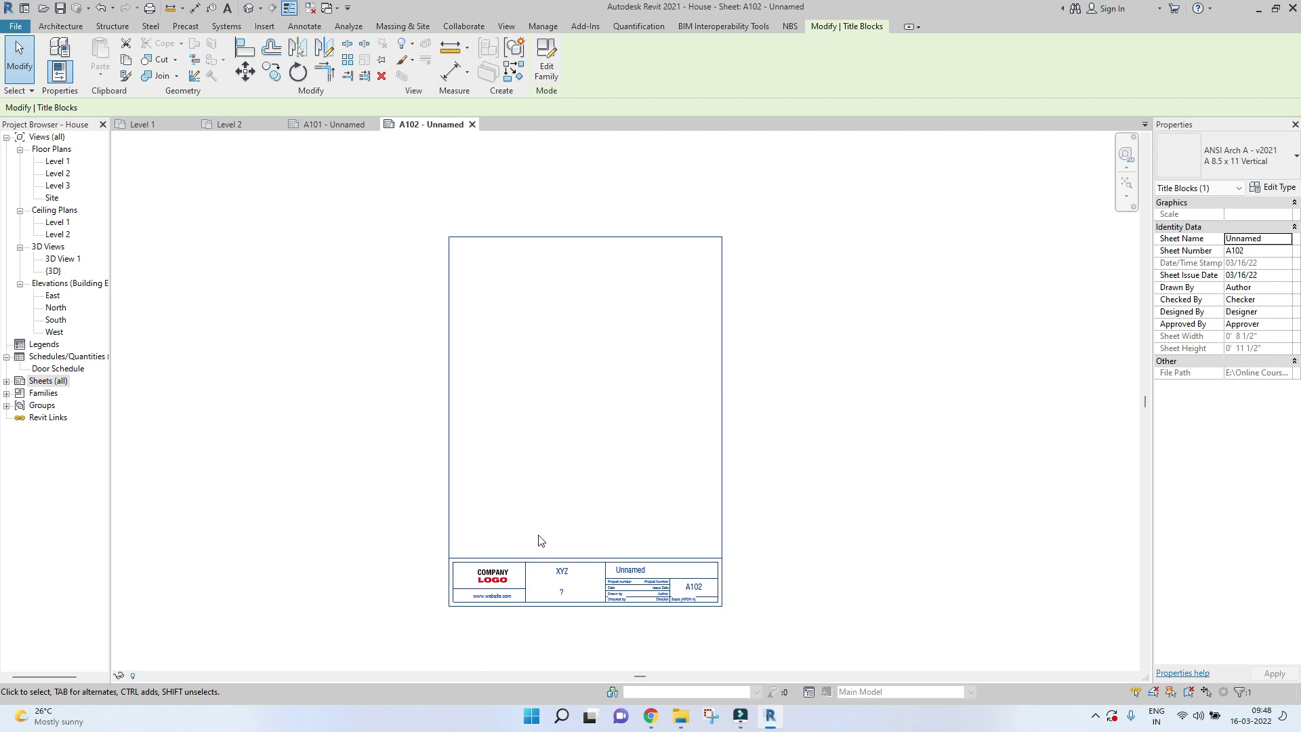
left_click(546, 61)
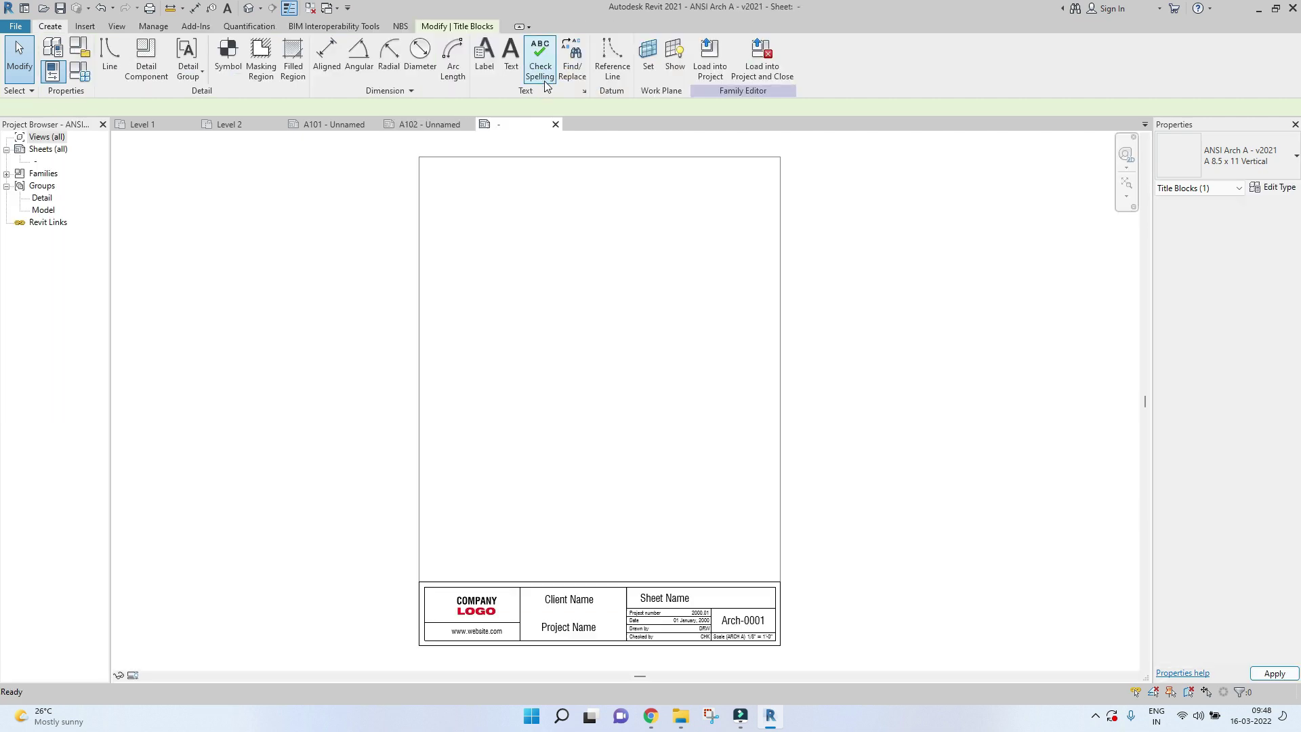
Step: Change the upper and both side border lines of the title block from invisible lines to the Medium Lines subcategory
left_click(628, 157)
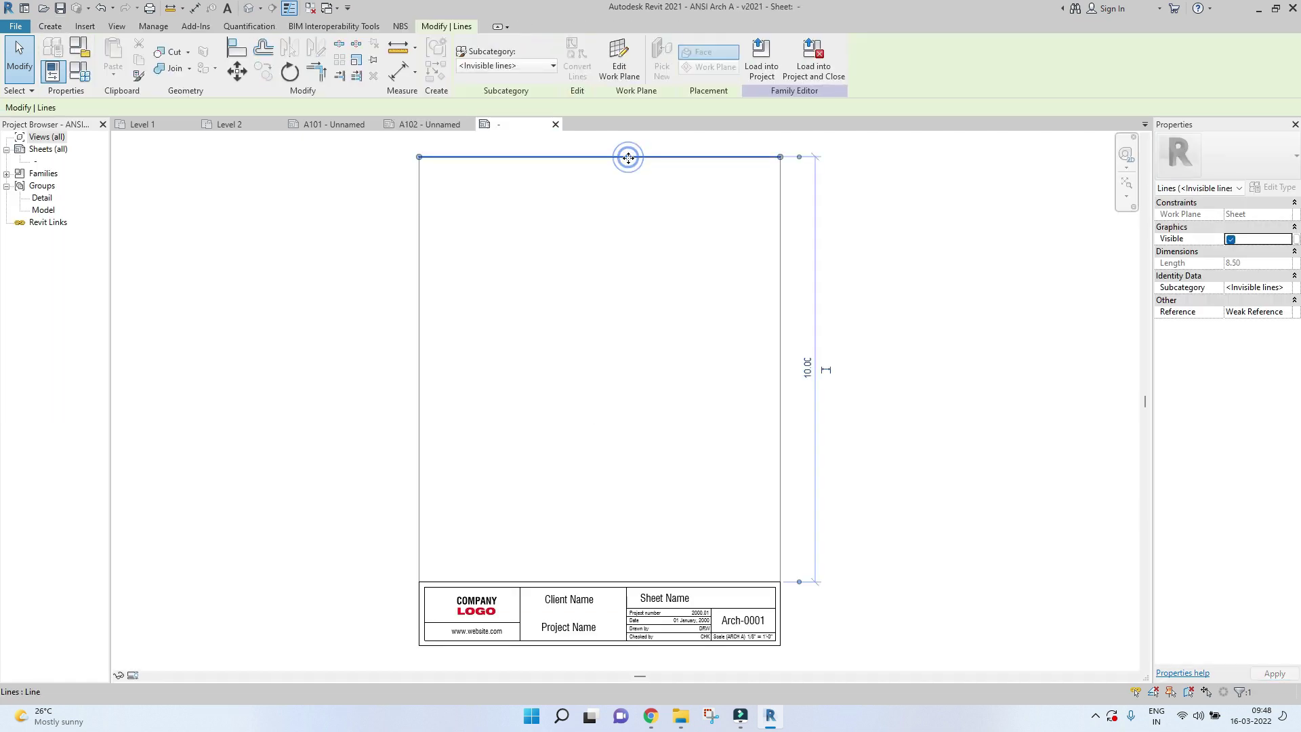
left_click(778, 214, "ctrl")
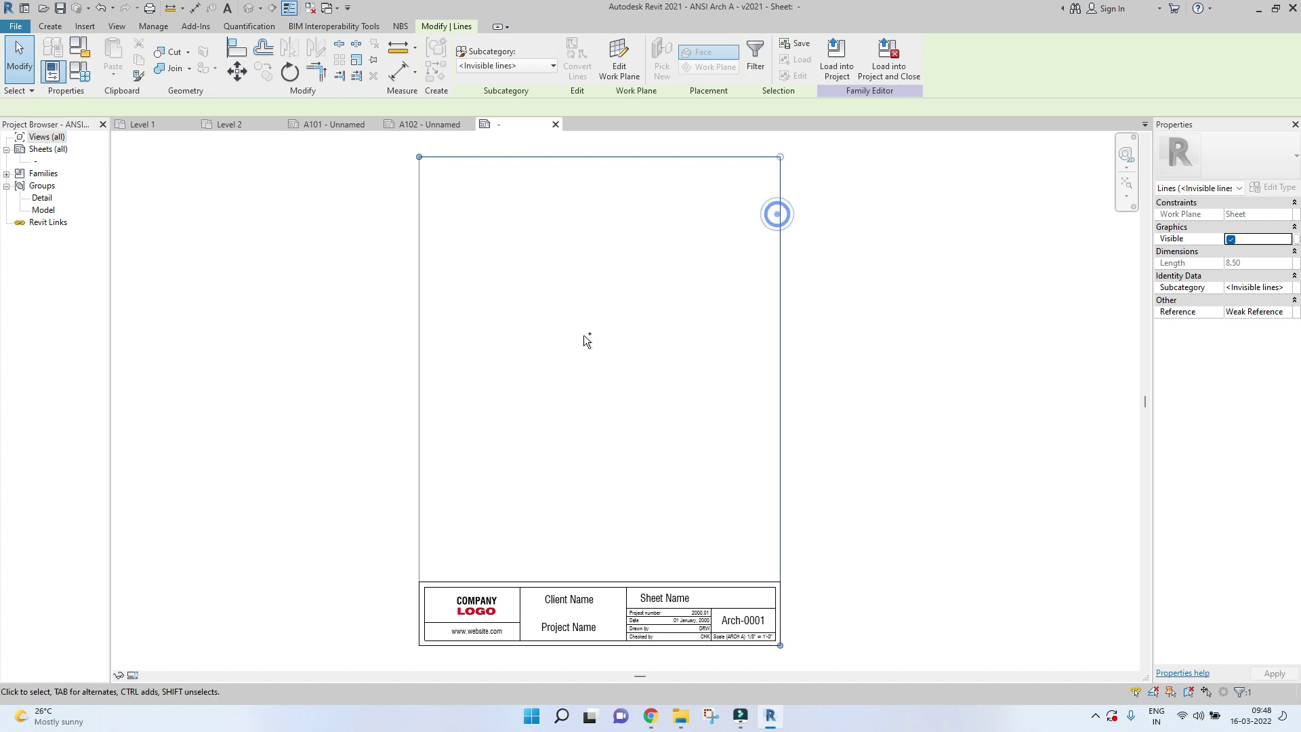
left_click(420, 351, "ctrl")
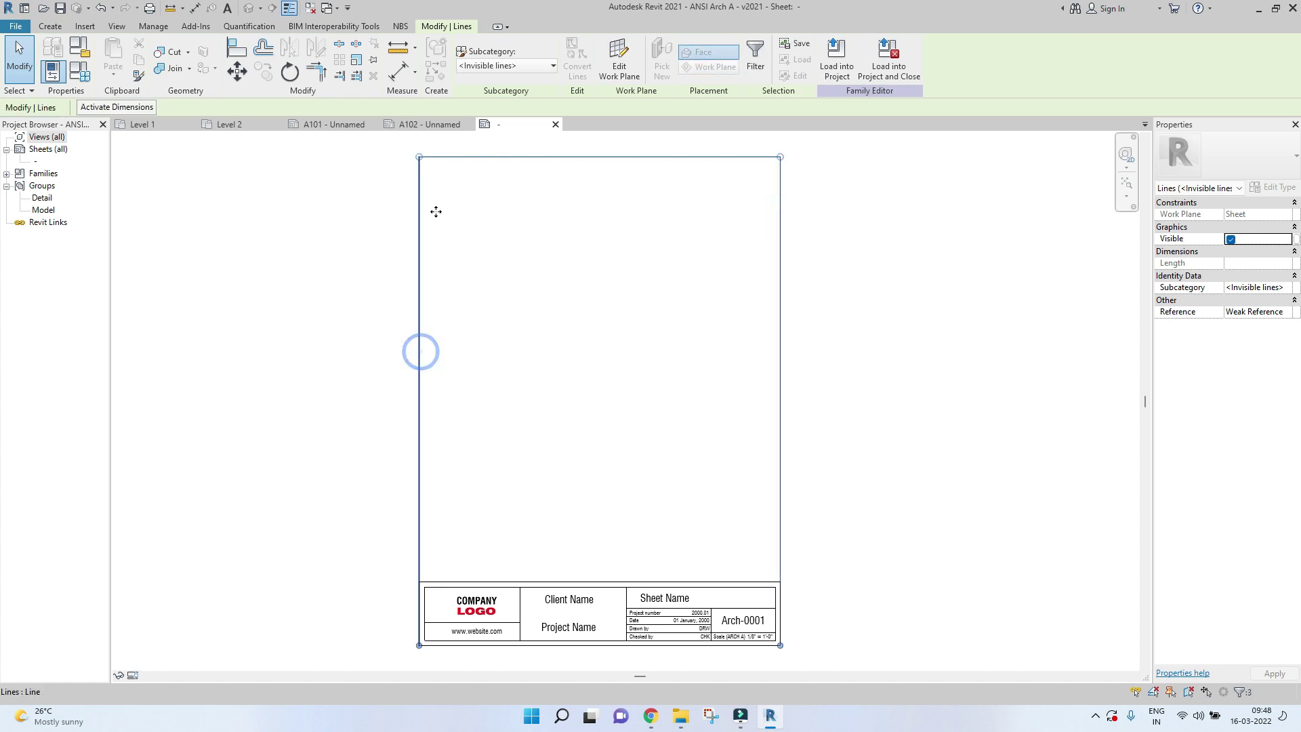
left_click(501, 65)
left_click(489, 109)
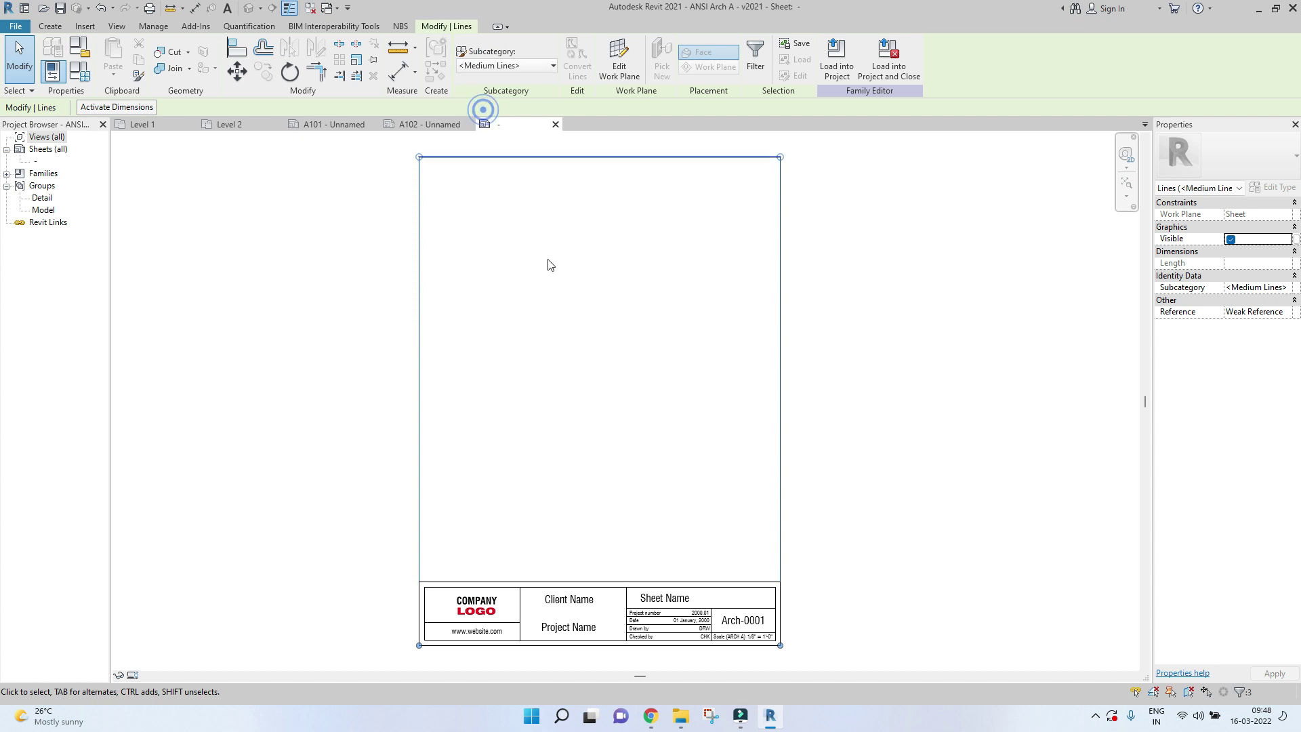
left_click(552, 271)
Step: Delete the placeholder company logo image from the title block
scroll(568, 284, "down", 1)
scroll(545, 584, "up", 2)
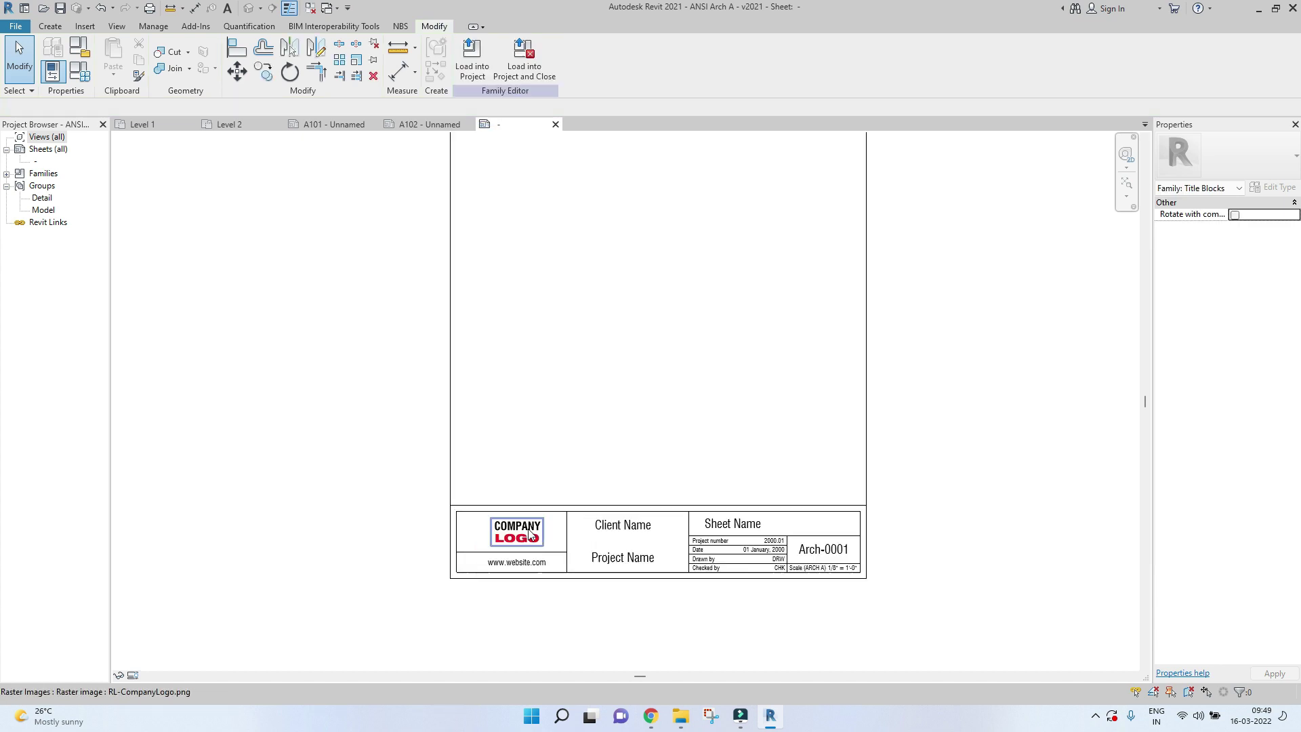
left_click(529, 532)
scroll(545, 584, "up", 2)
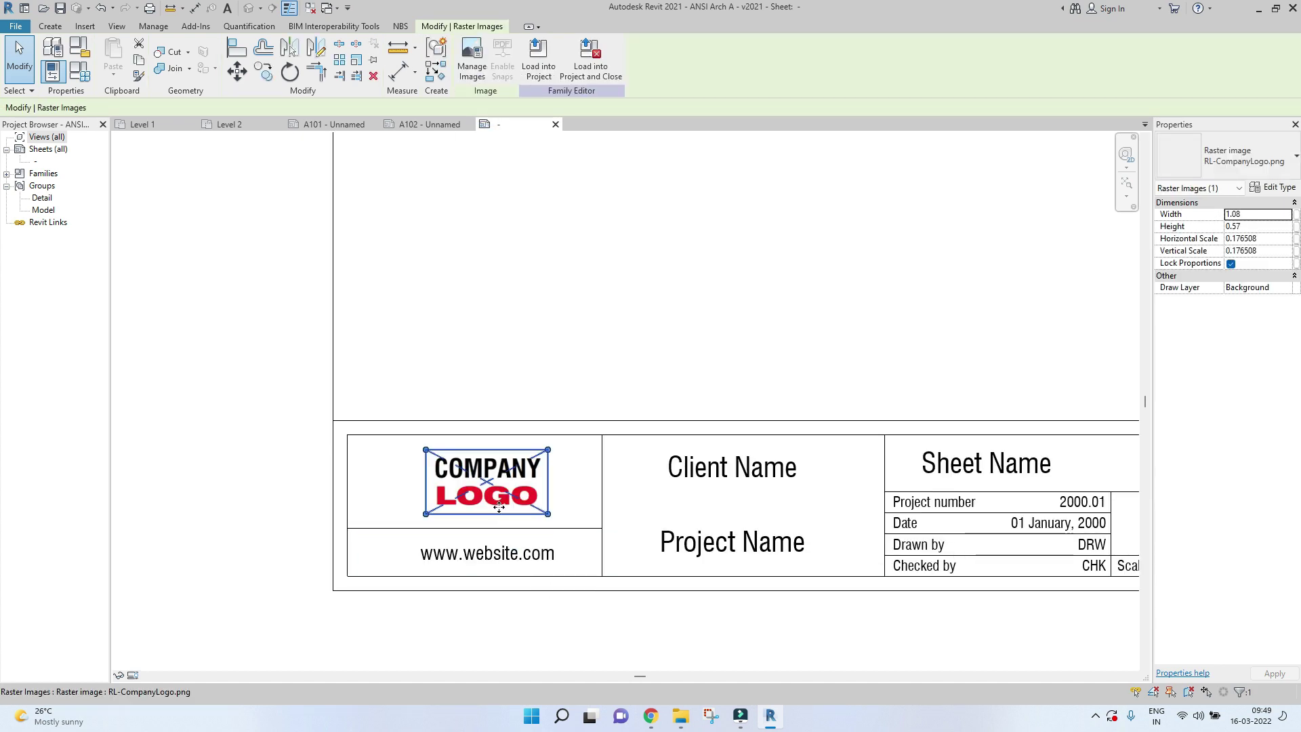
middle_click_drag(514, 514, 485, 517)
key("Delete")
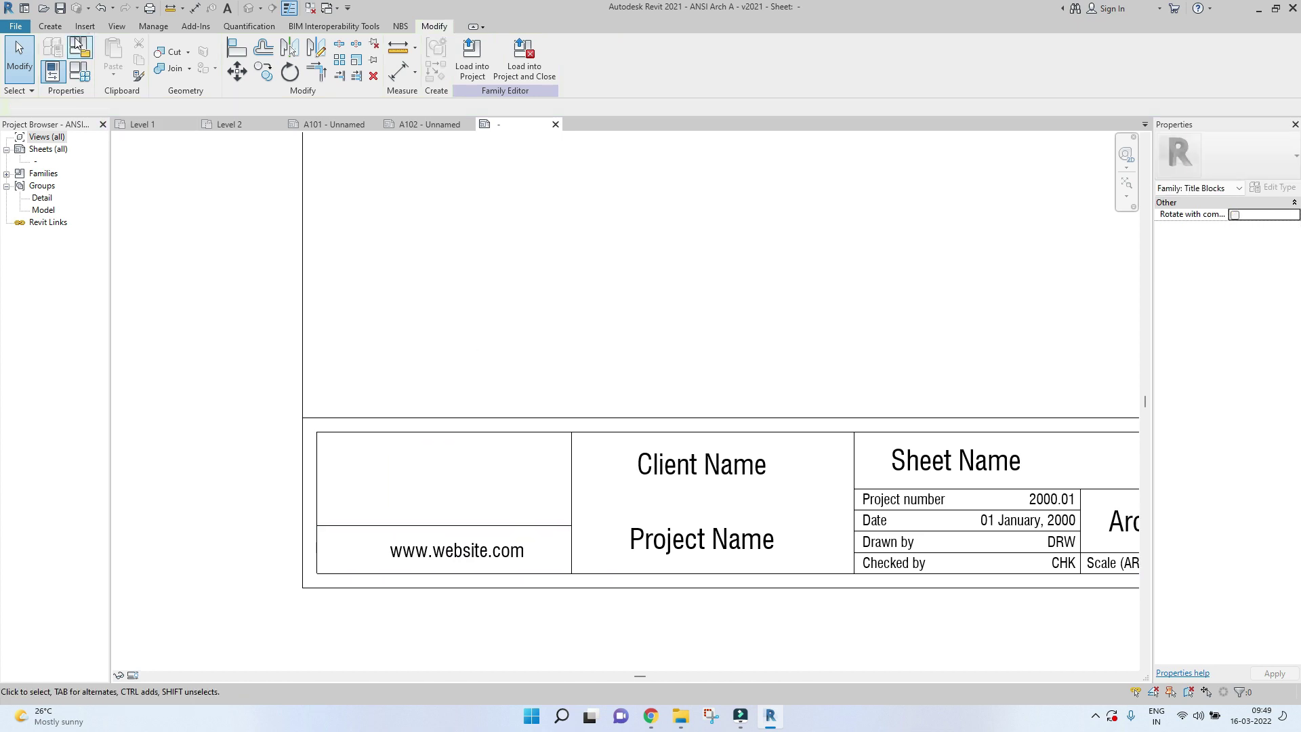
Step: Import the logo image 1.jpg from the Final Logo folder and place it over the title block's logo cell
left_click(91, 31)
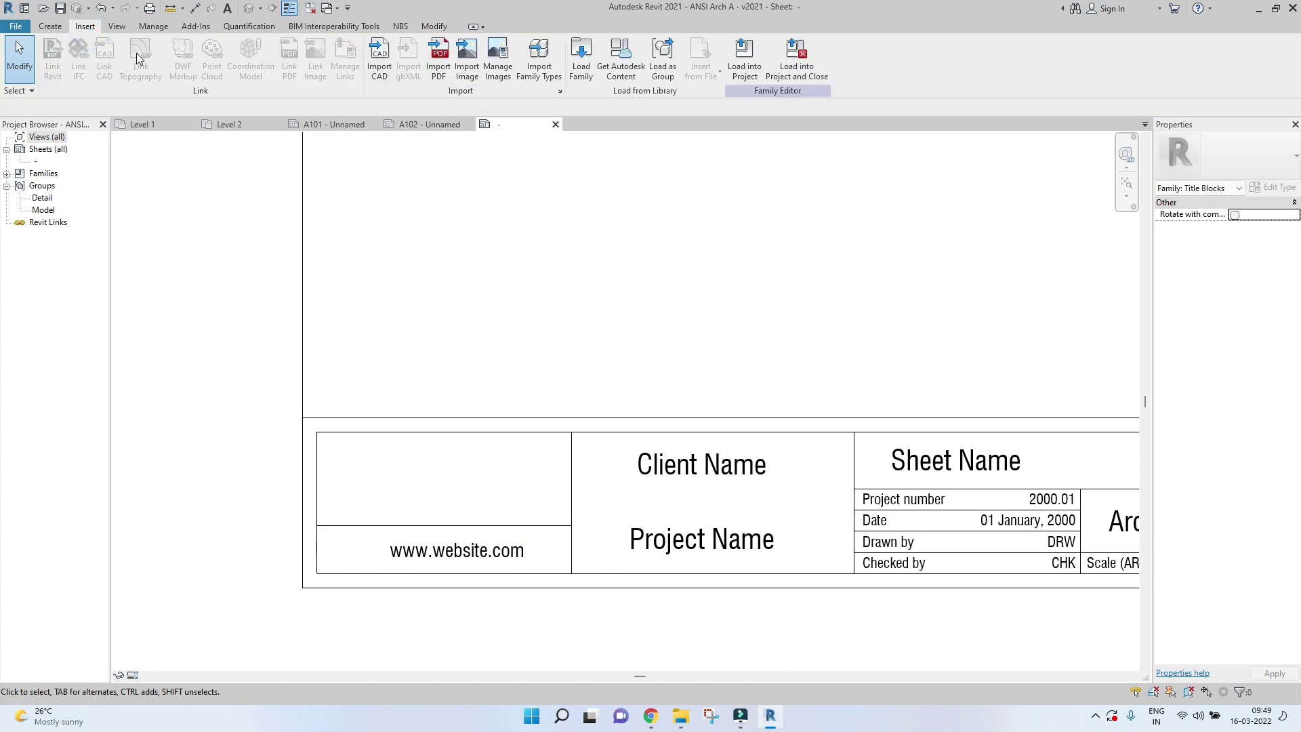
left_click(466, 56)
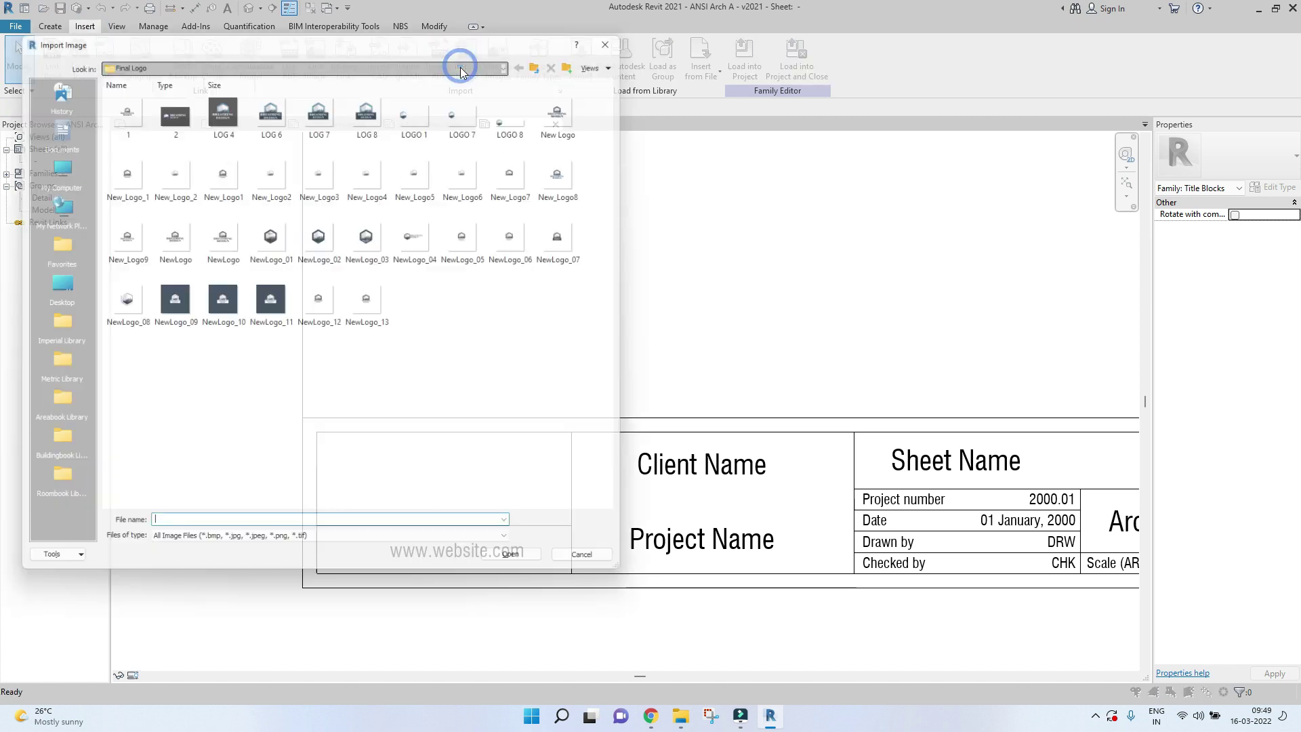
double_click(118, 103)
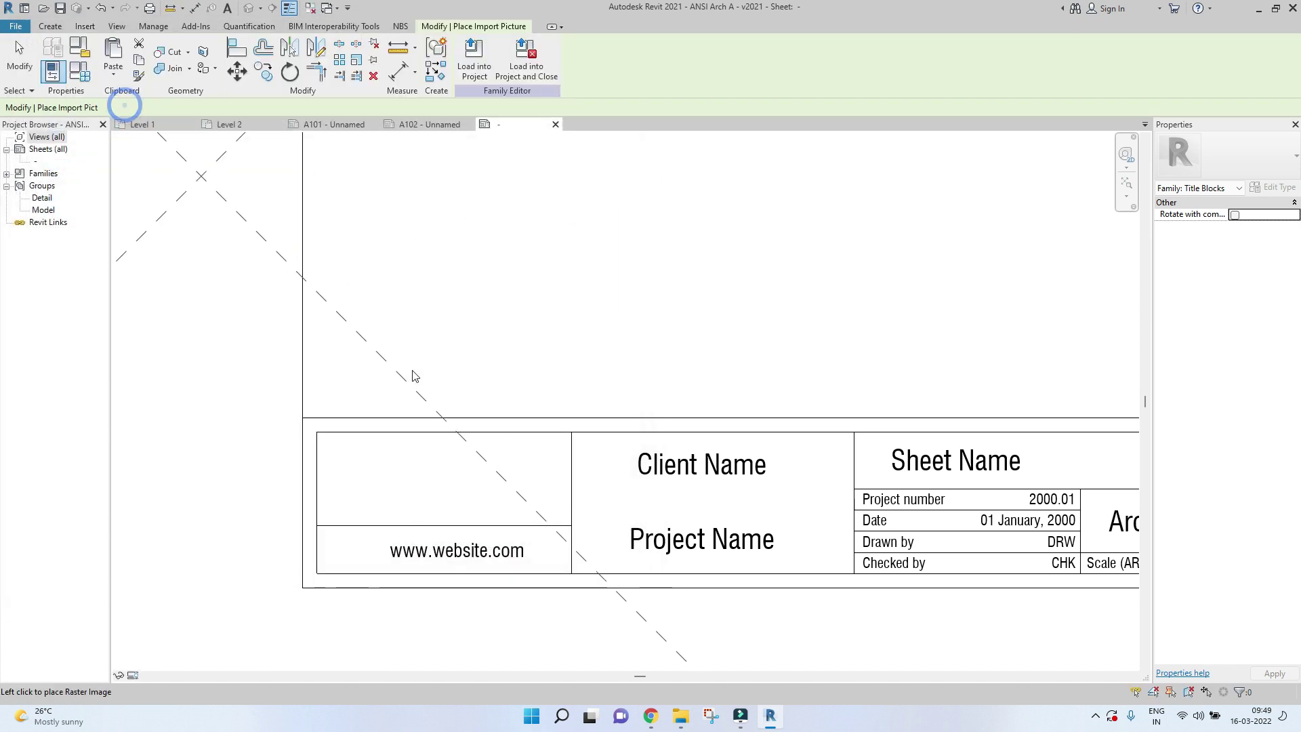
left_click(494, 487)
Step: Scale the imported logo down proportionally to about 2.30 wide and move it over the logo cell
scroll(495, 486, "down", 4)
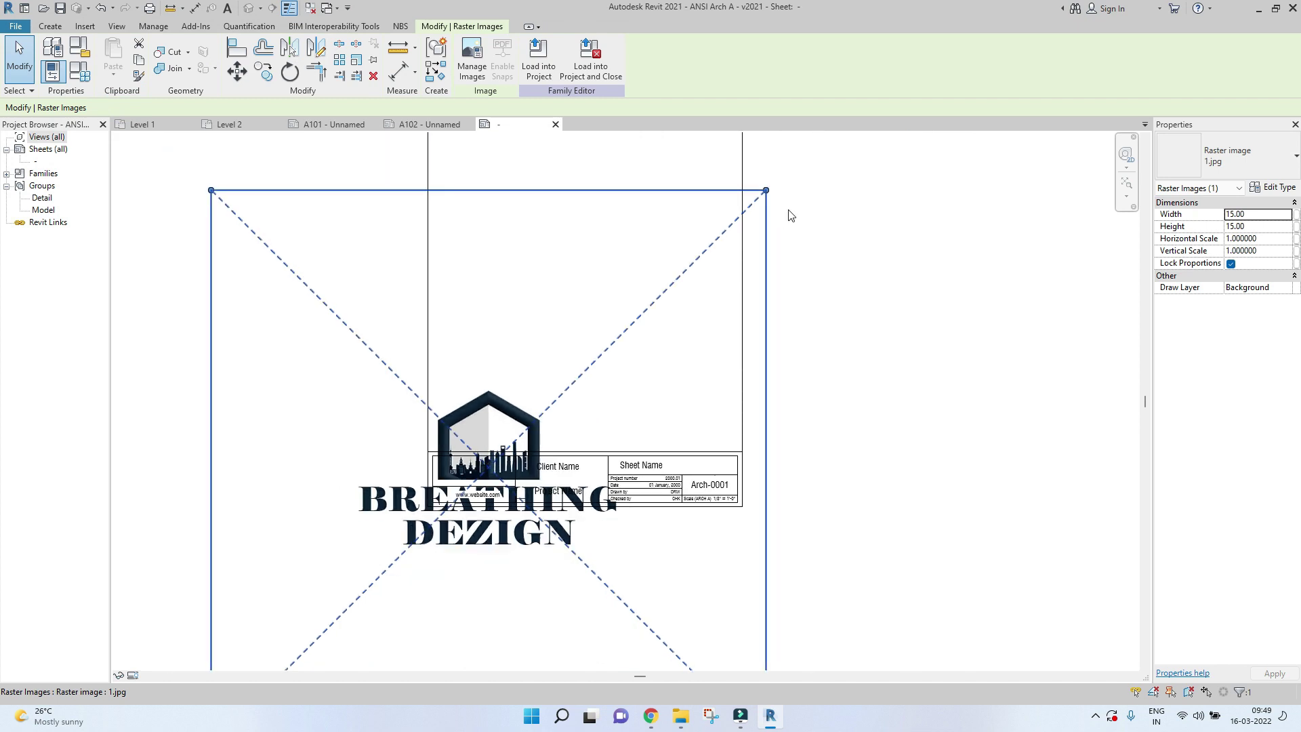
left_click_drag(766, 192, 417, 504)
left_click_drag(383, 568, 502, 472)
scroll(502, 471, "up", 3)
left_click_drag(562, 360, 517, 404)
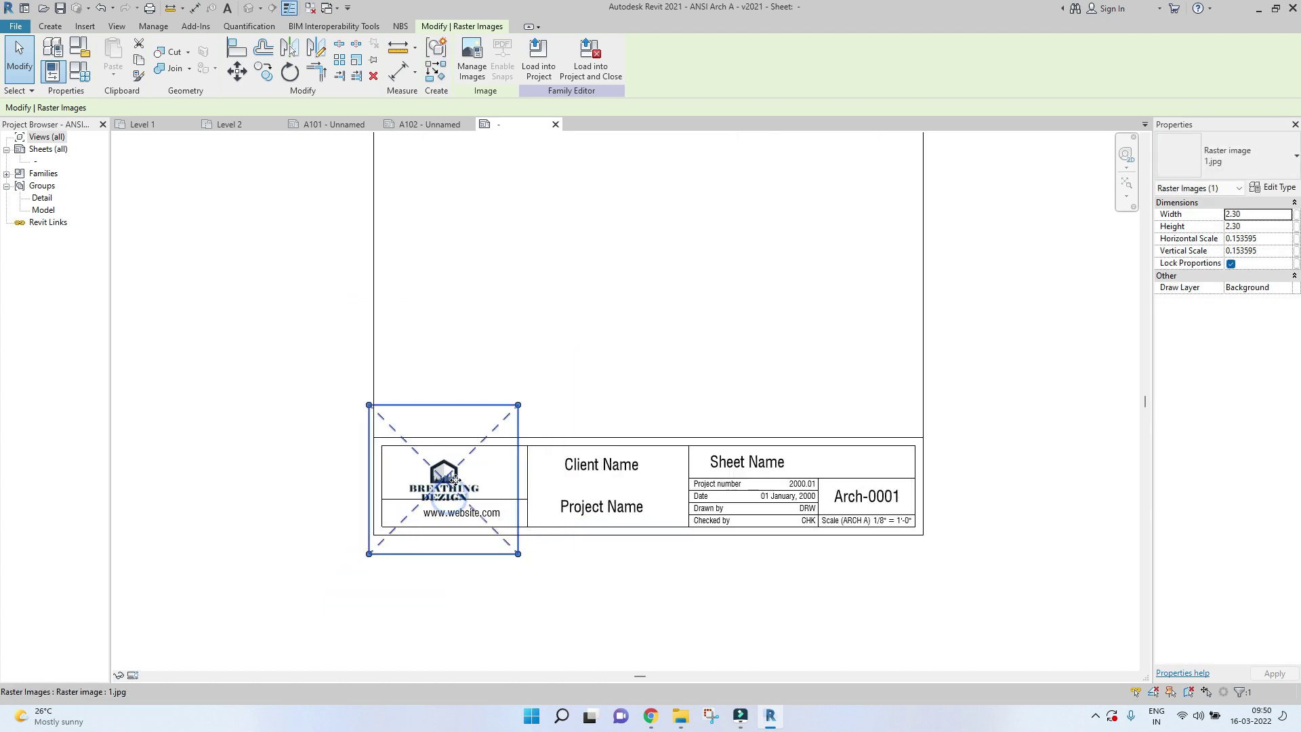
Step: Move the logo up above the website text and nudge it until it is centred in its cell
scroll(455, 480, "up", 5)
left_click_drag(451, 510, 451, 469)
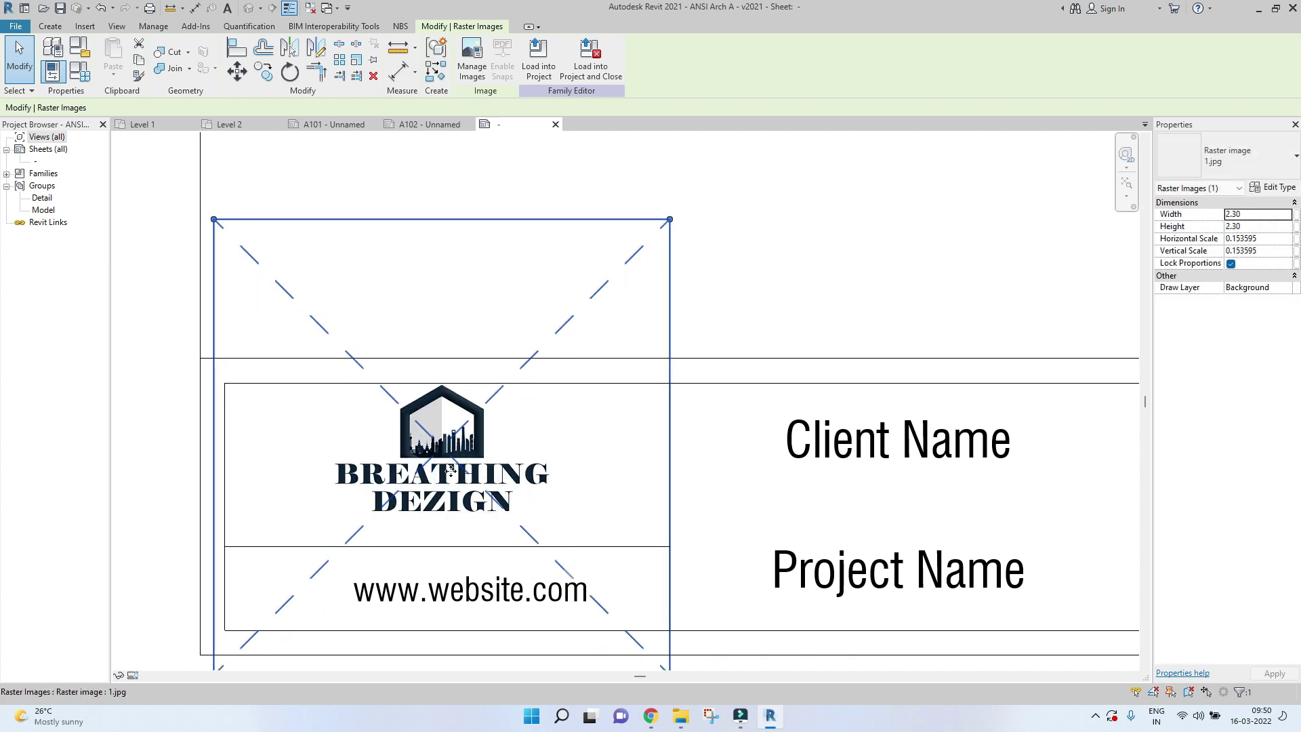
key("Down")
key("Down")
key("Down")
key("Down")
key("Down")
key("Down")
key("Down")
key("Down")
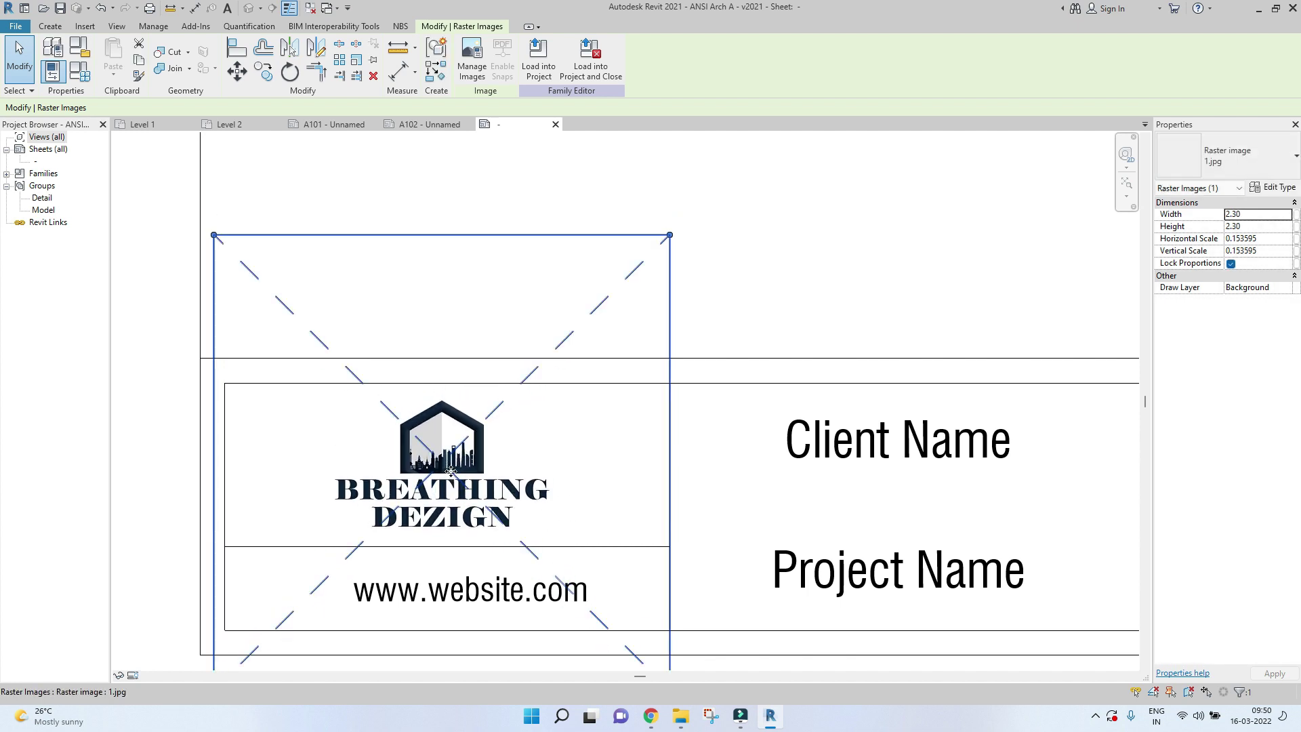
key("Right")
key("Right")
key("Right")
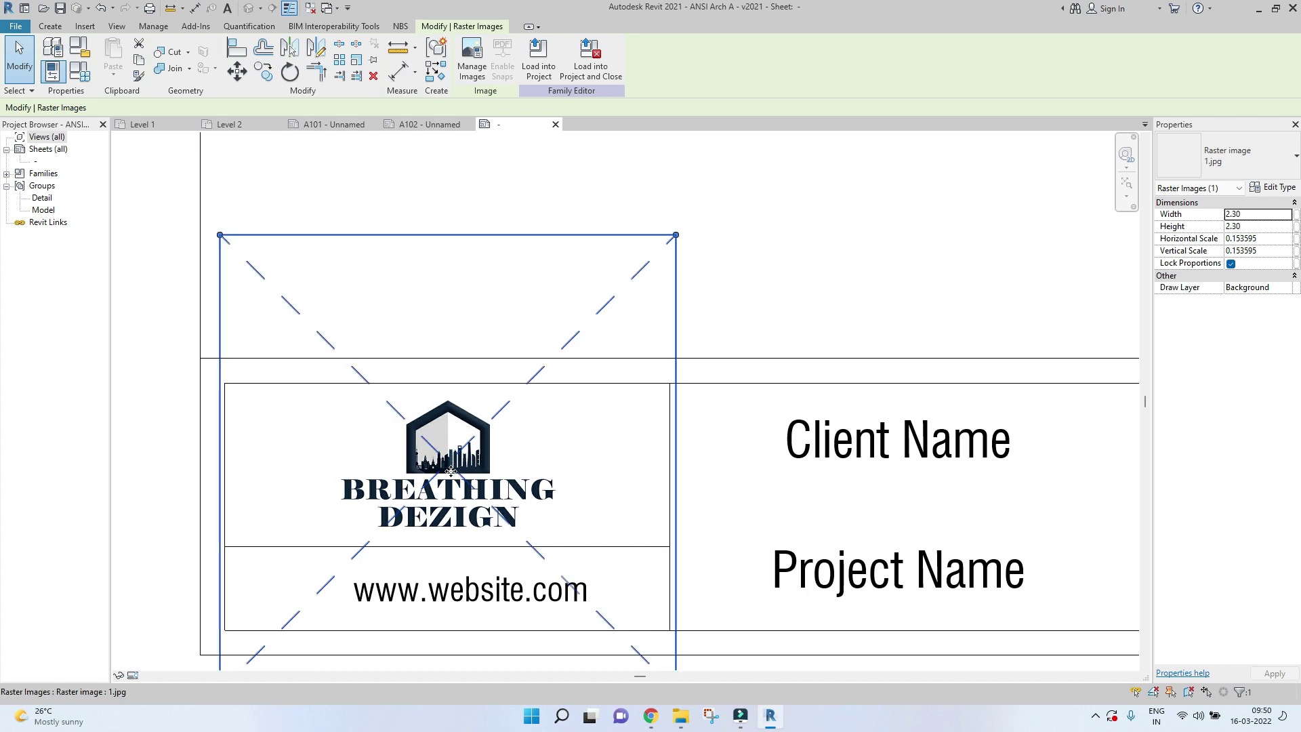
scroll(450, 469, "down", 2)
left_click(636, 343)
scroll(636, 366, "down", 3)
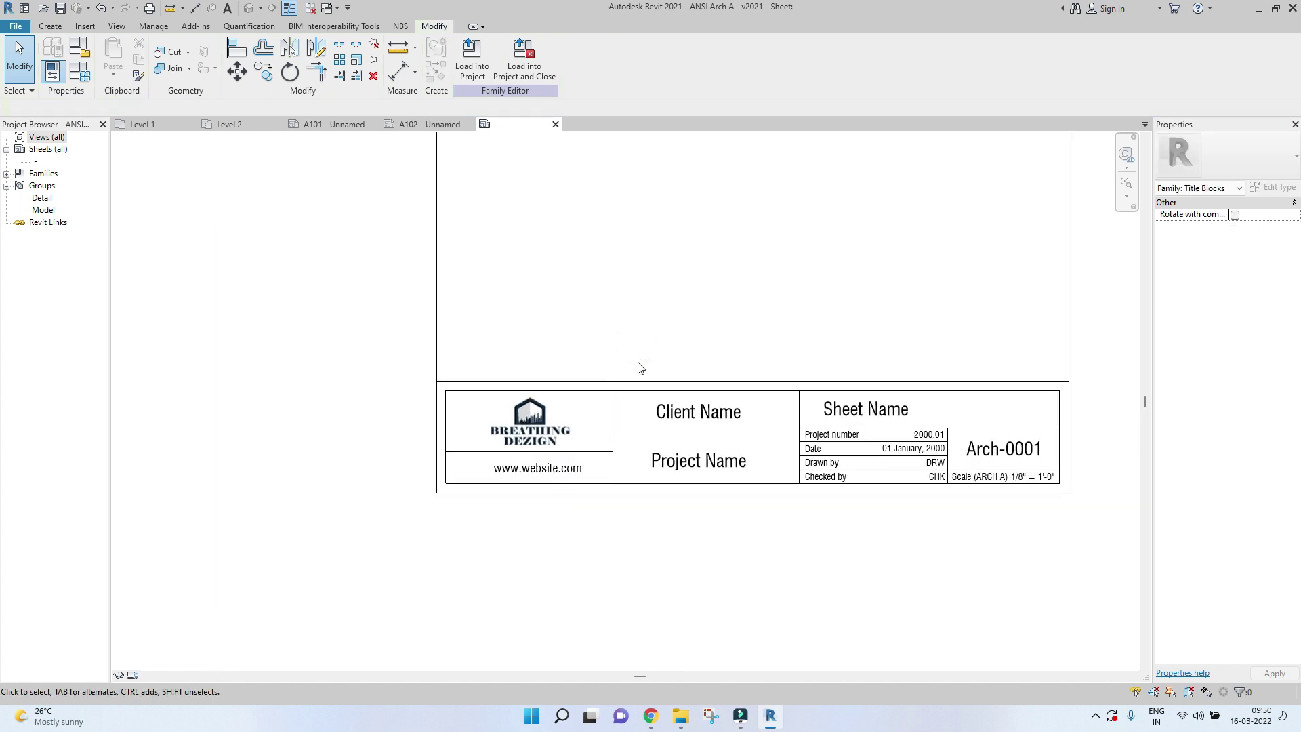
middle_click_drag(639, 468, 544, 467)
left_click(491, 477)
key("Left")
key("Left")
key("Left")
key("Left")
key("Left")
key("Left")
key("Left")
key("Right")
key("Right")
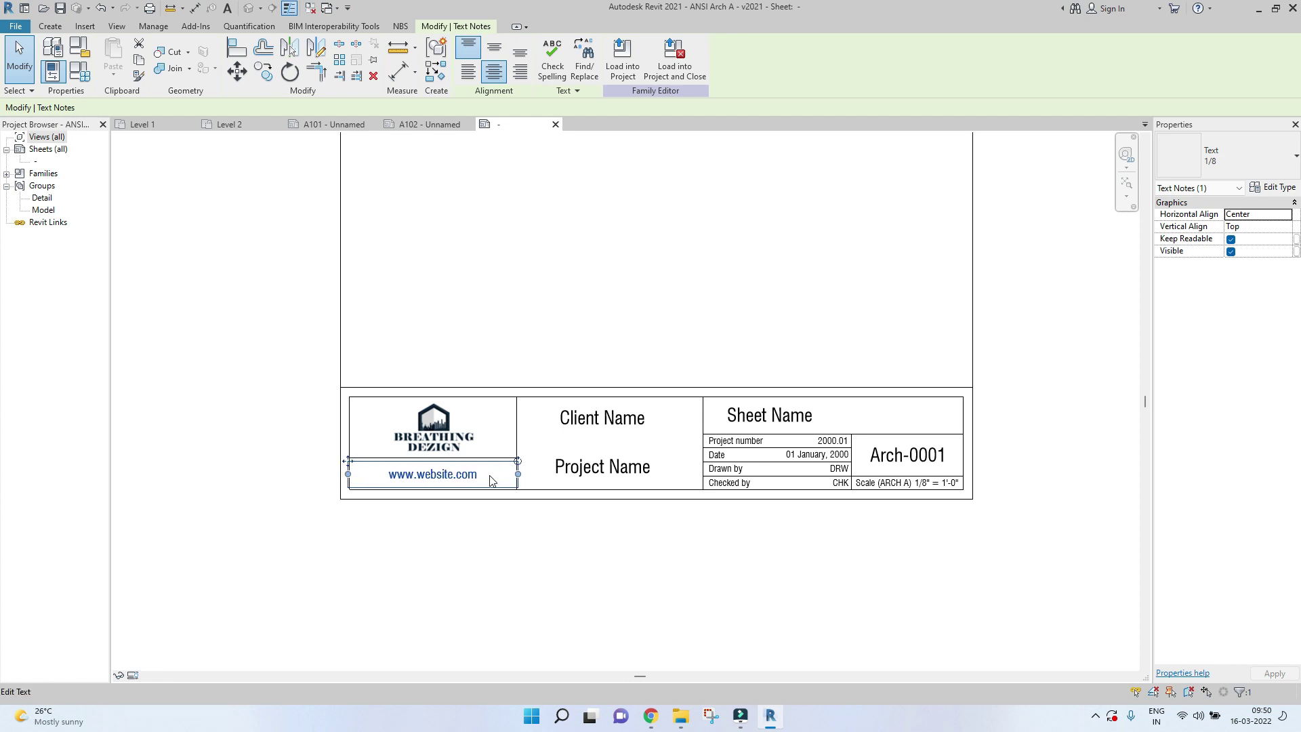
left_click(559, 536)
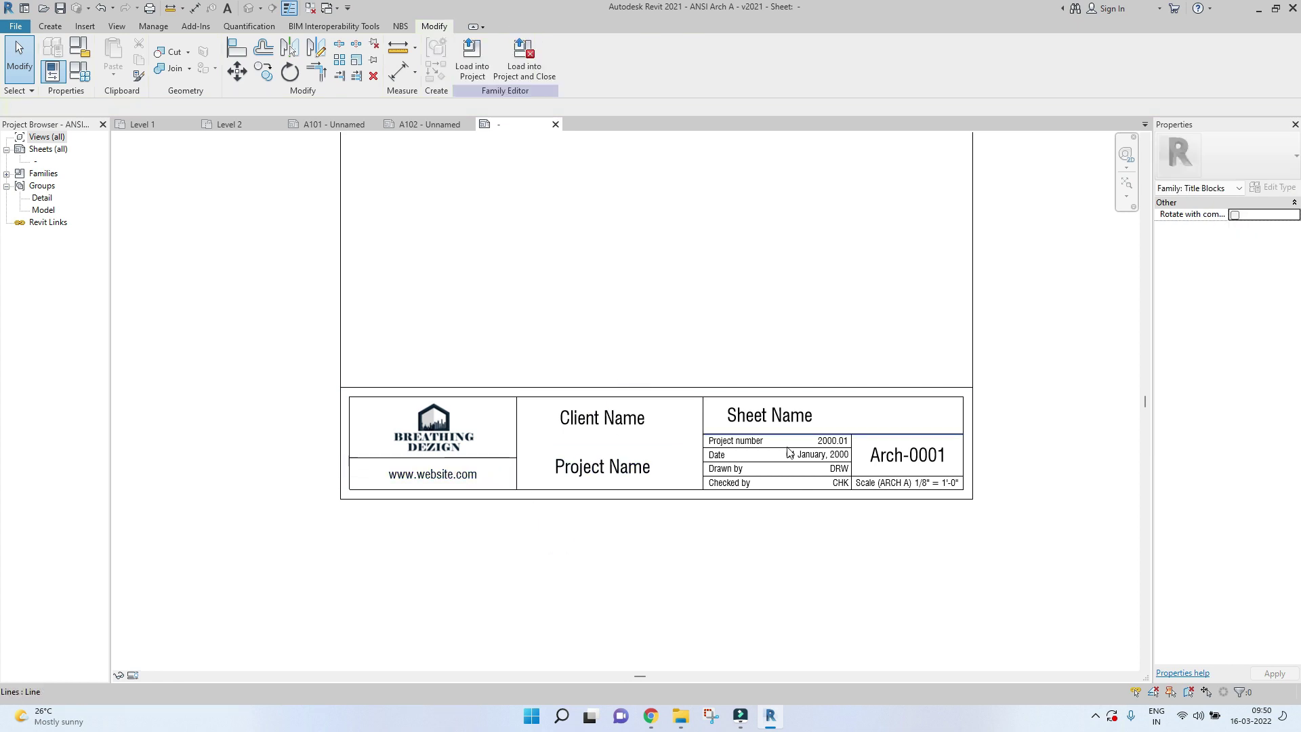
scroll(767, 476, "down", 2)
scroll(767, 476, "down", 2)
scroll(841, 536, "up", 3)
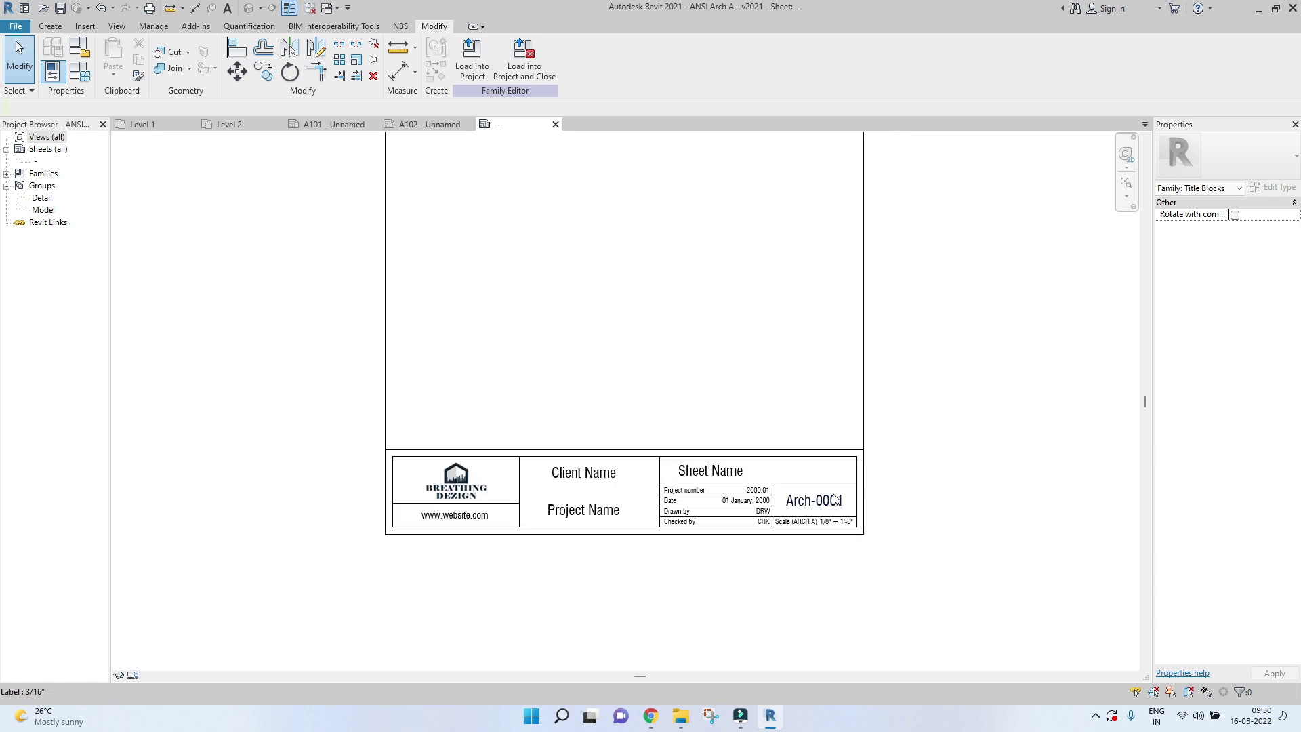
scroll(801, 528, "up", 2)
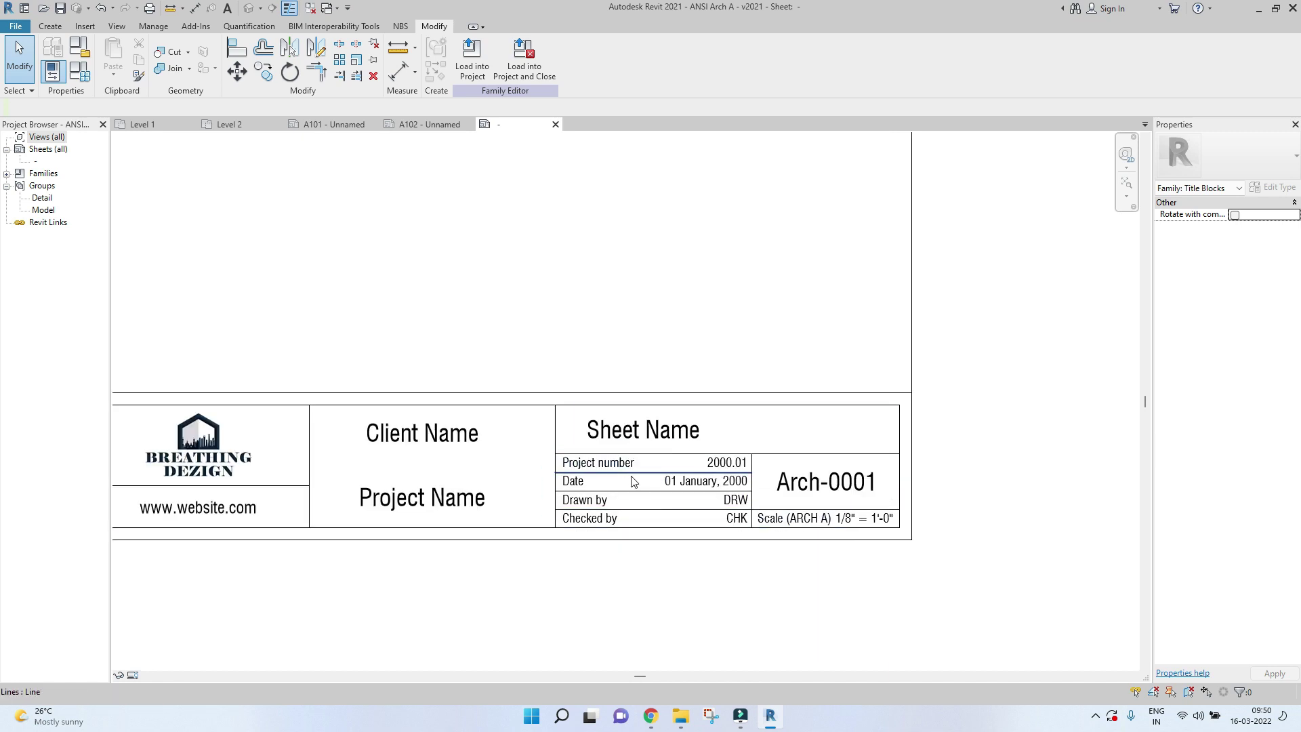
scroll(637, 489, "down", 4)
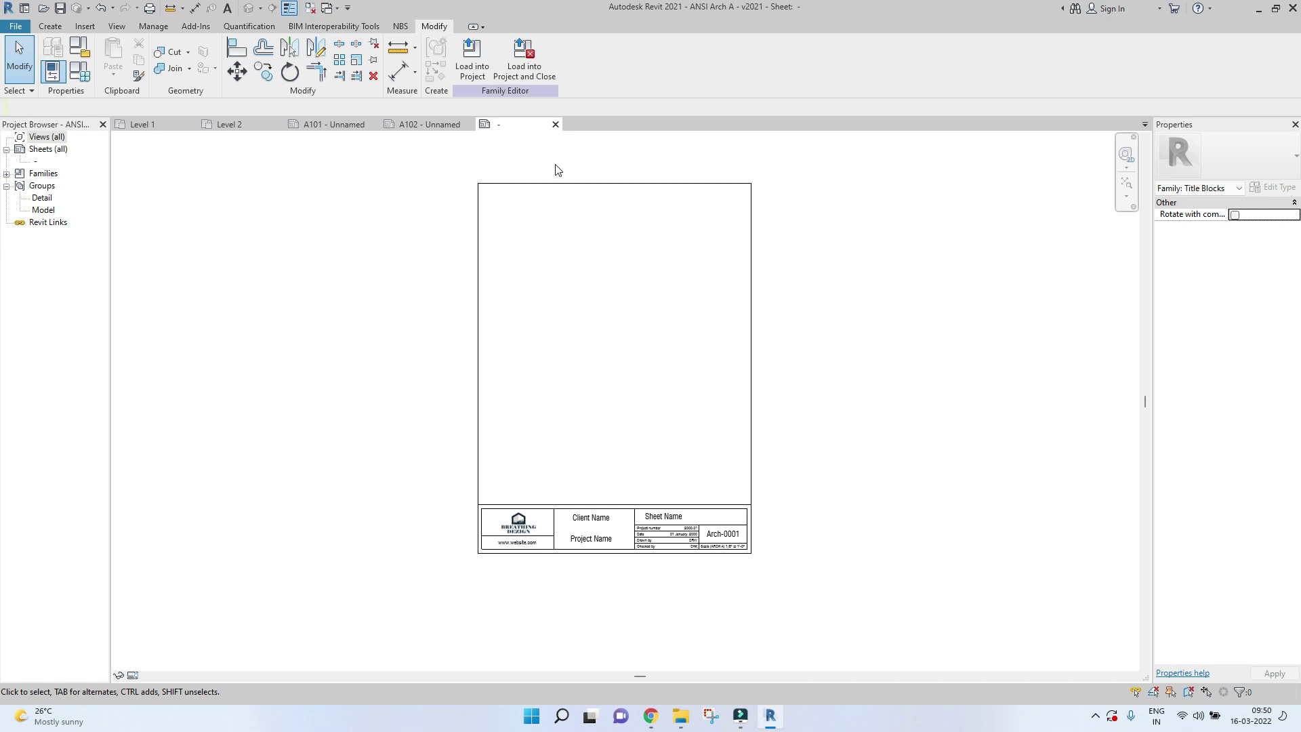
Step: Load the edited title block into the House project, overwriting the existing version and its parameter values
left_click(469, 73)
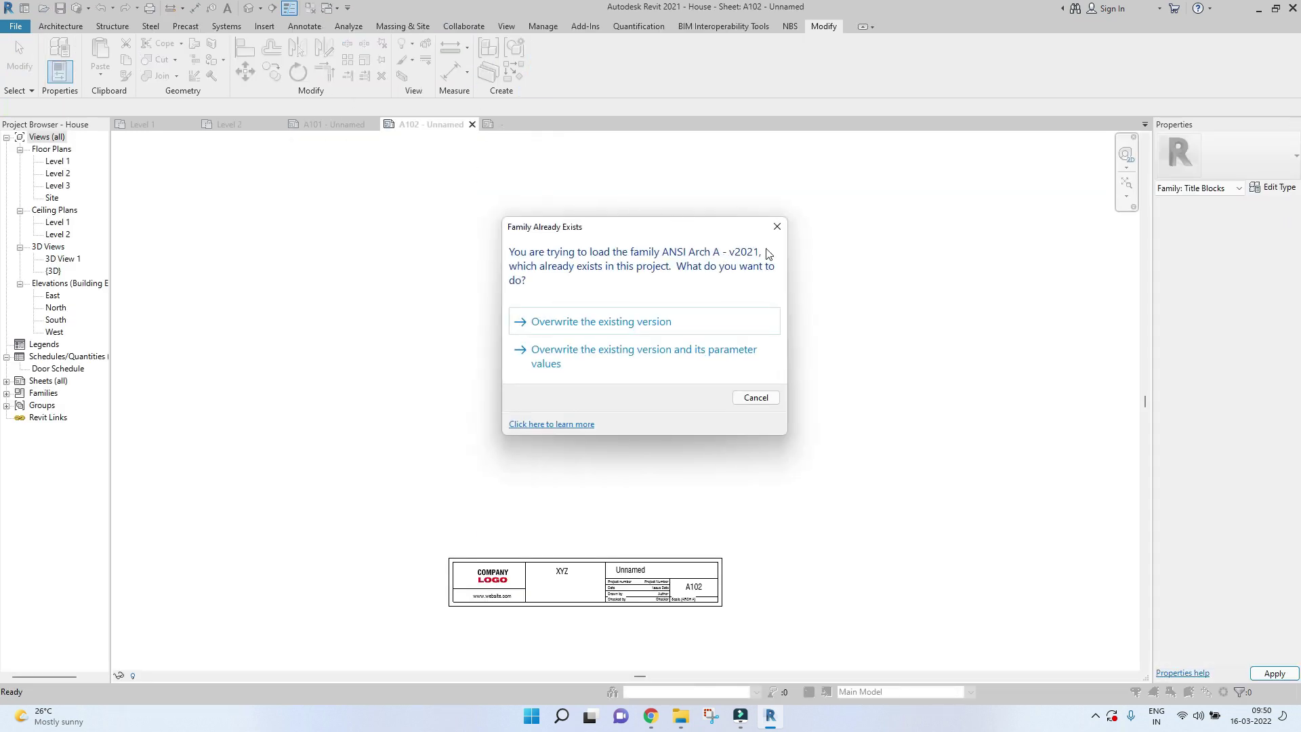
left_click(558, 354)
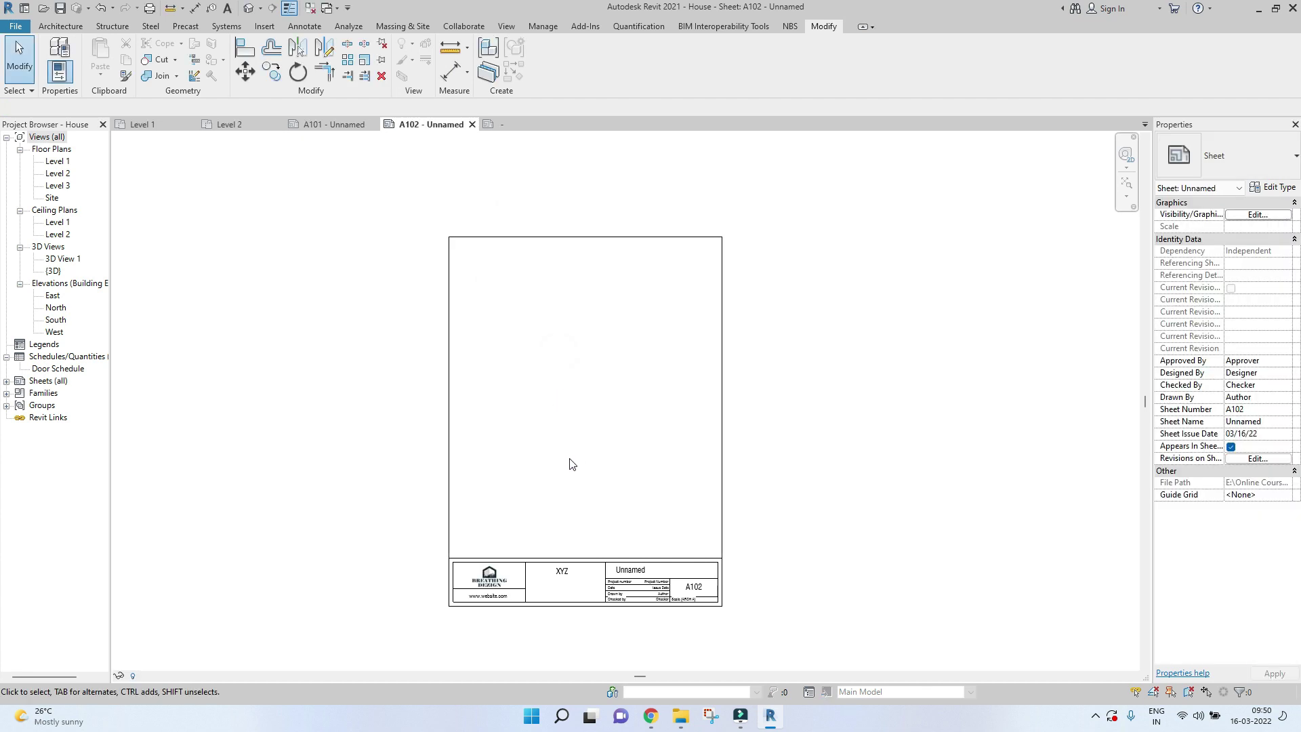
scroll(665, 360, "up", 3)
scroll(502, 328, "down", 3)
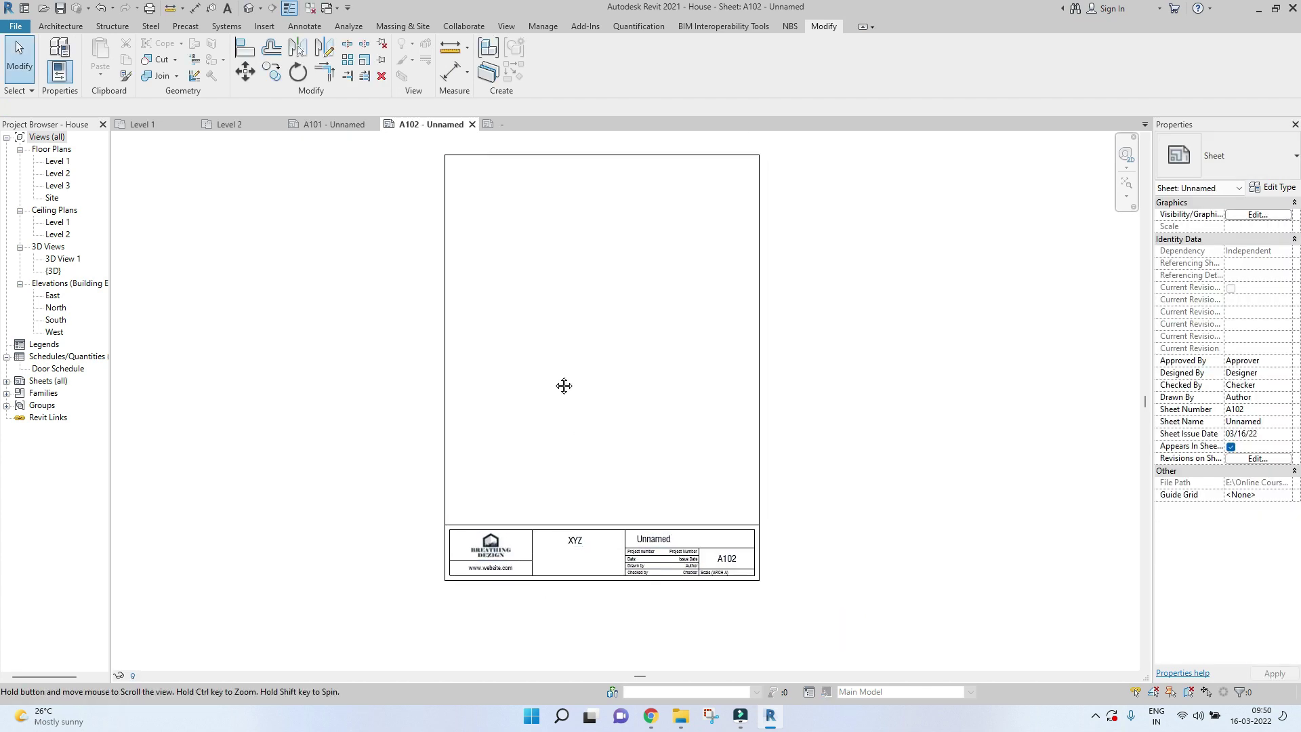
scroll(515, 311, "up", 2, "ctrl")
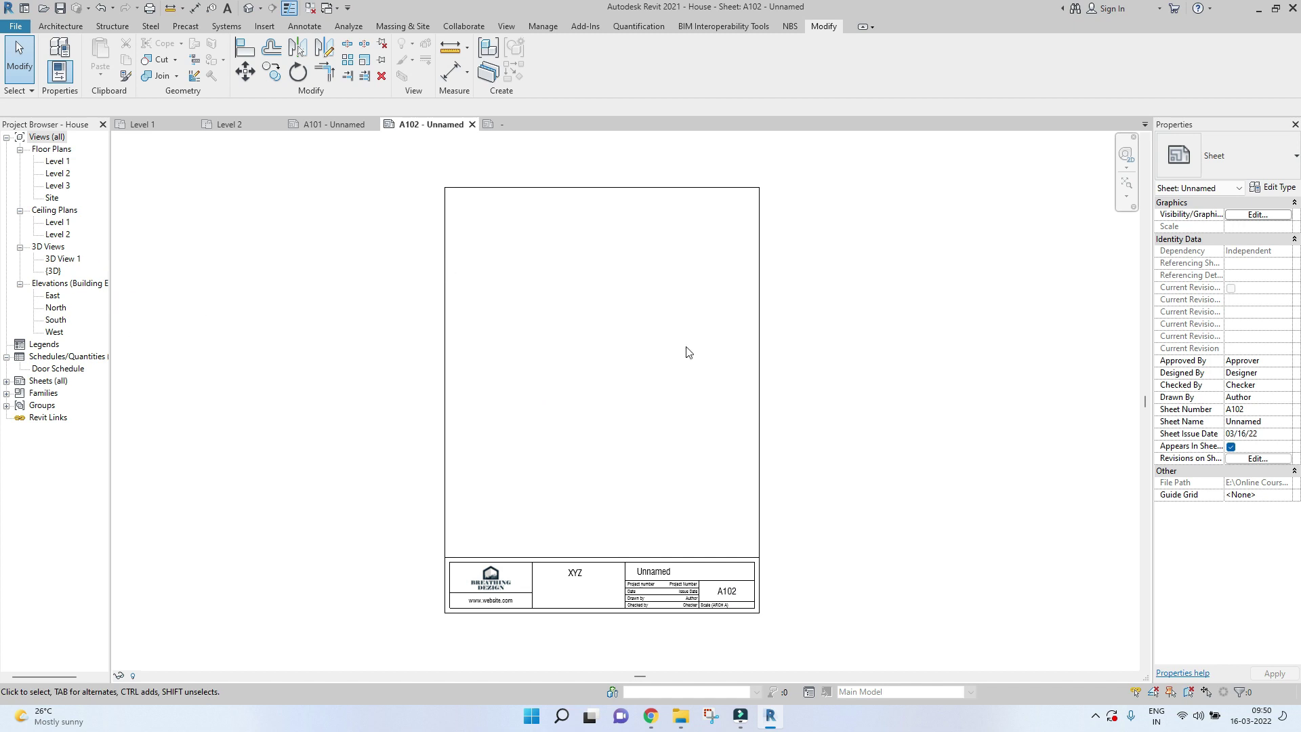
Step: Open the South elevation and shorten the level lines at both ends so they finish close to the house and tree
double_click(57, 321)
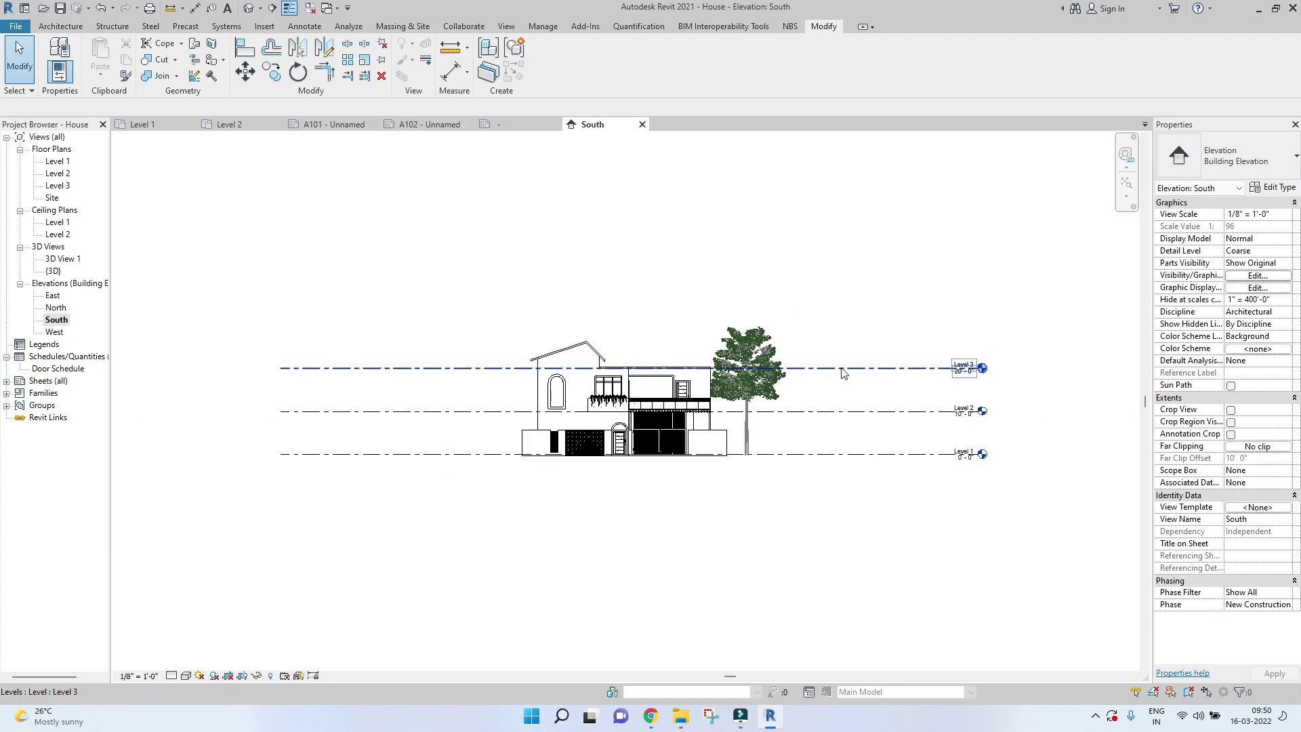
scroll(498, 428, "up", 2)
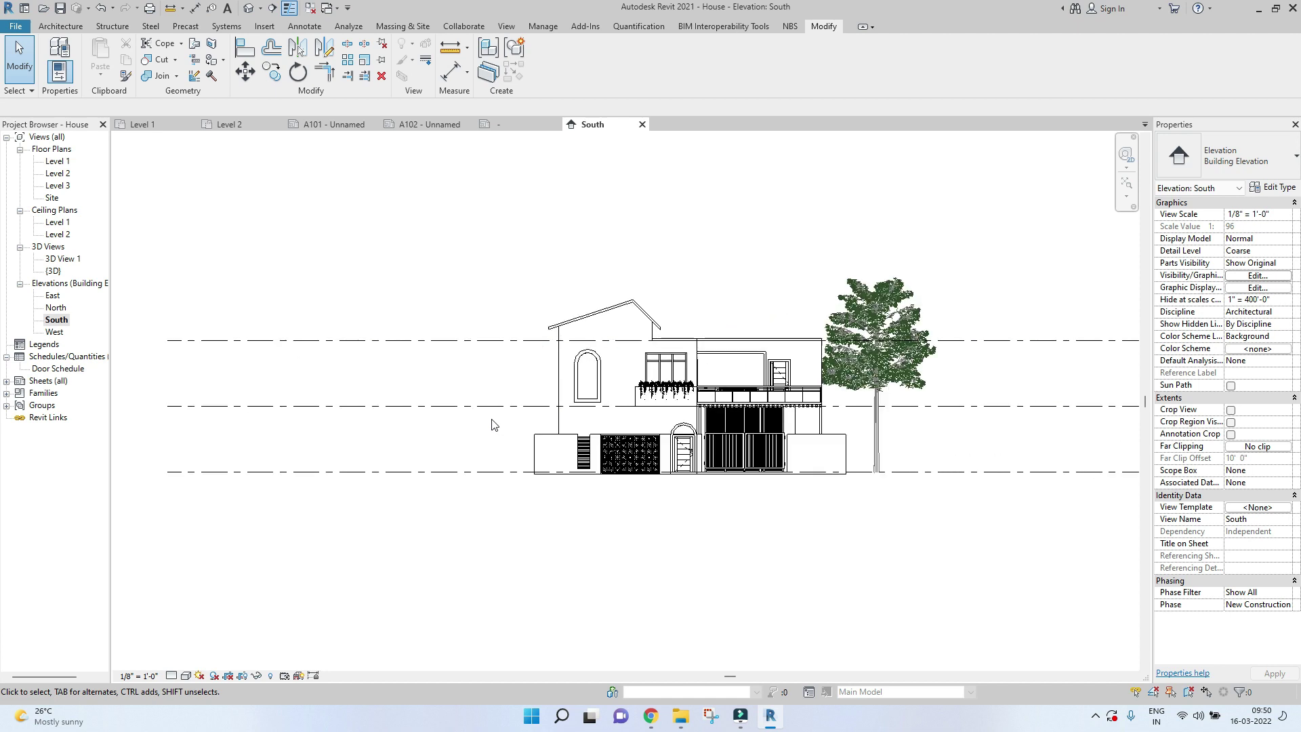
left_click(477, 340)
left_click_drag(317, 341, 413, 340)
middle_click_drag(599, 415, 308, 468)
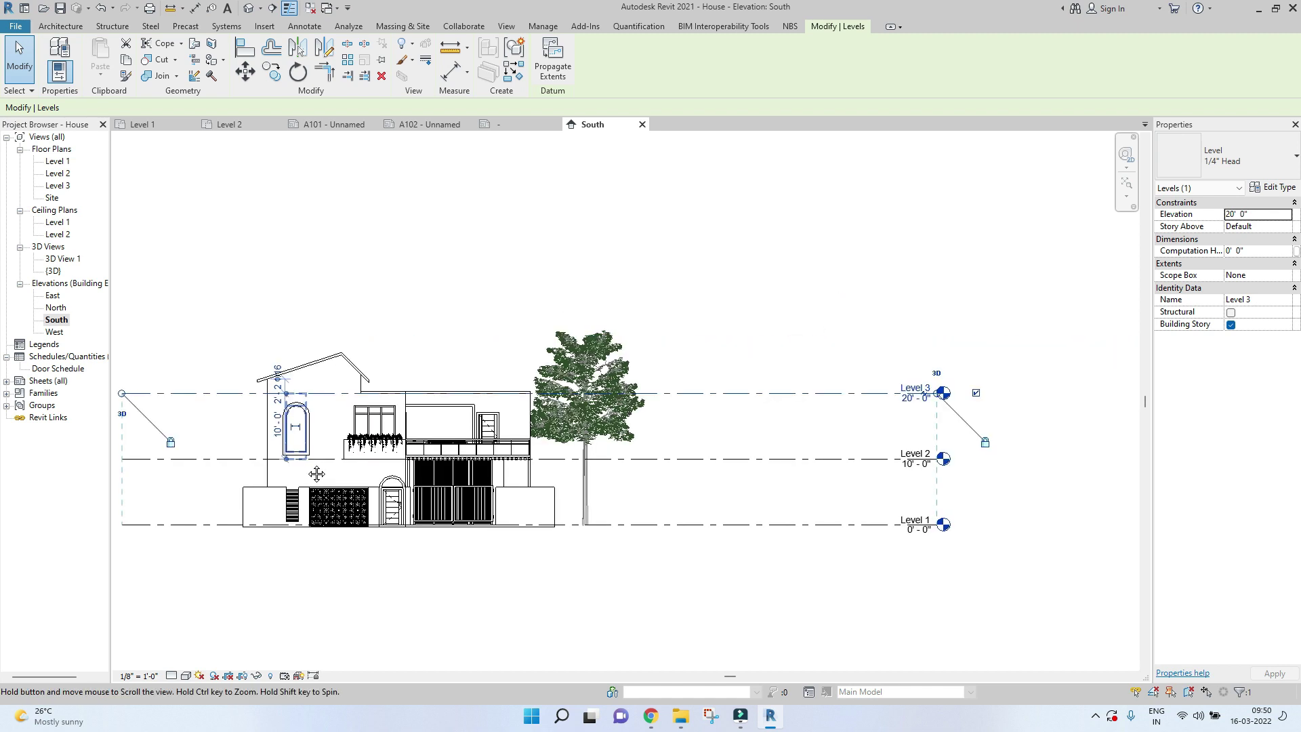
left_click_drag(937, 398, 691, 406)
left_click(889, 271)
scroll(888, 270, "down", 2)
scroll(886, 267, "up", 2, "ctrl")
scroll(885, 267, "right", 1, "shift")
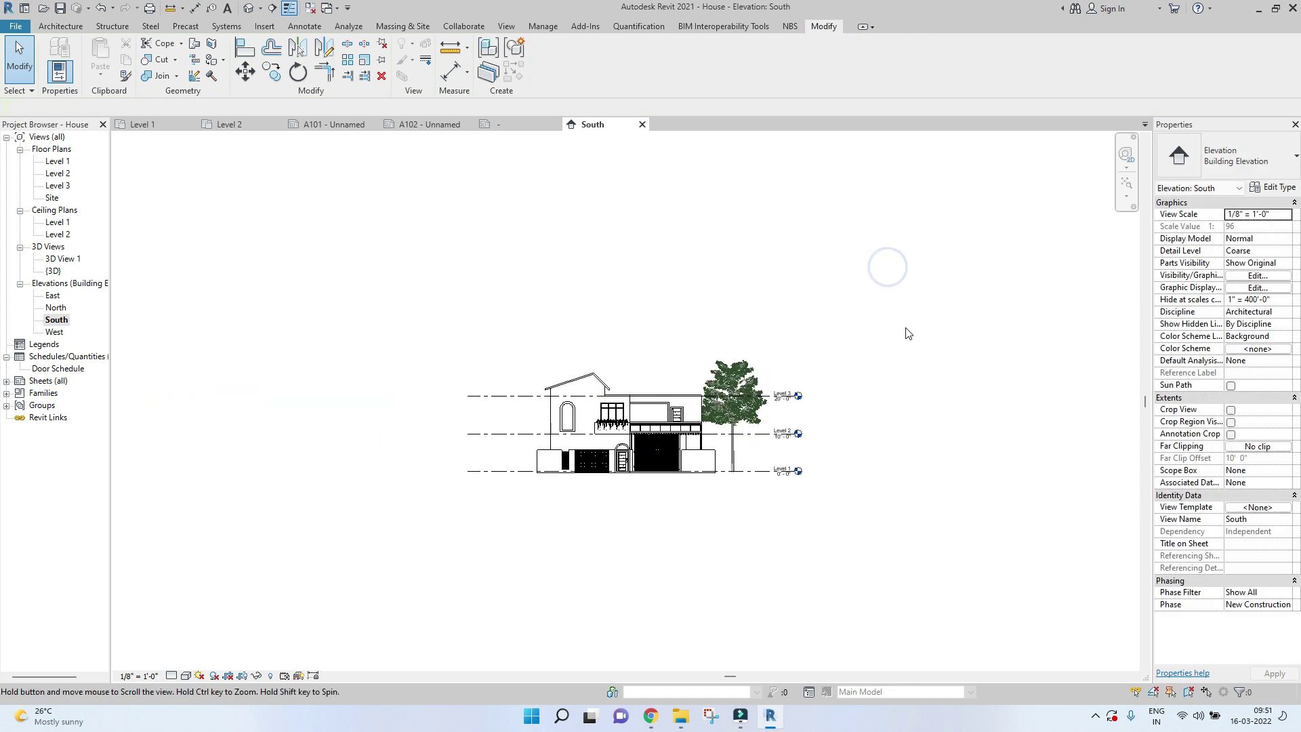
Step: Enable Crop View and Annotation Crop for the South elevation, tighten the crop region at both sides, and hide its boundary
left_click(1231, 411)
left_click(1231, 434)
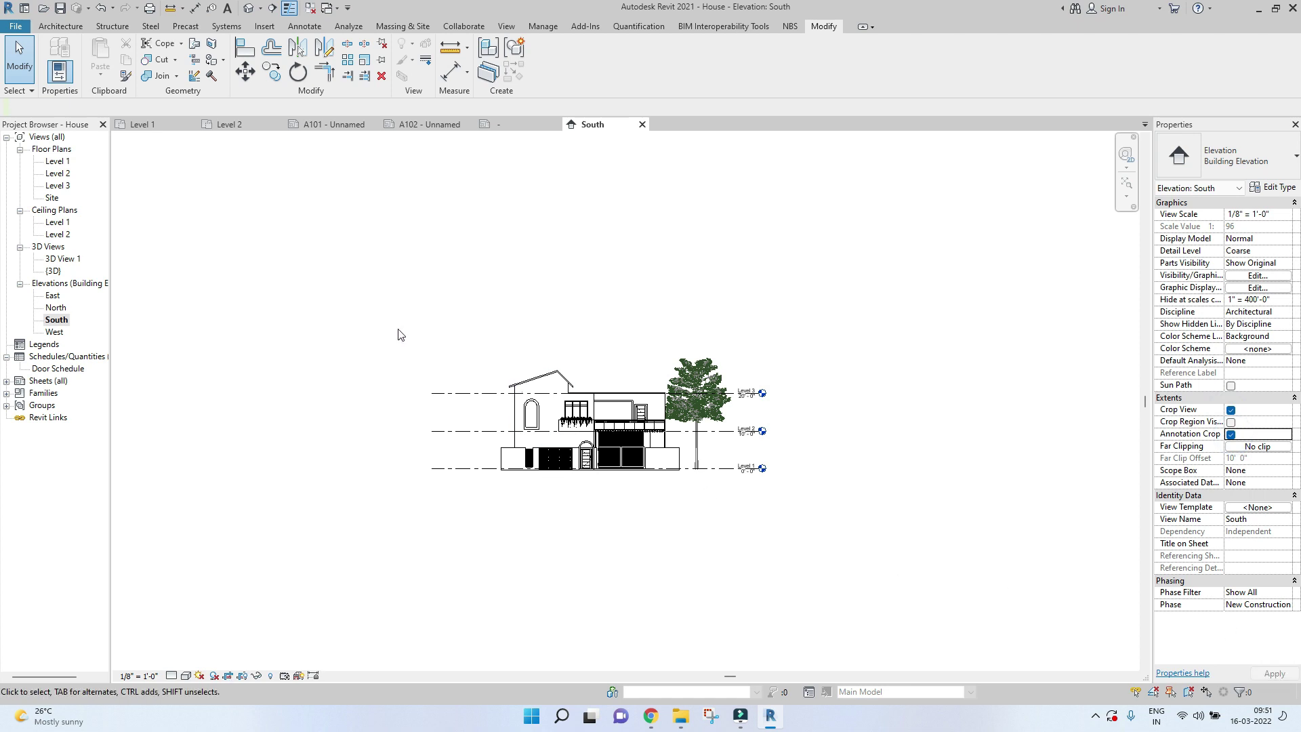
left_click(1230, 421)
left_click(1262, 674)
left_click_drag(403, 419, 428, 414)
left_click_drag(795, 415, 767, 415)
left_click(1230, 422)
Step: Place the South elevation in the upper part of sheet A102
left_click(503, 128)
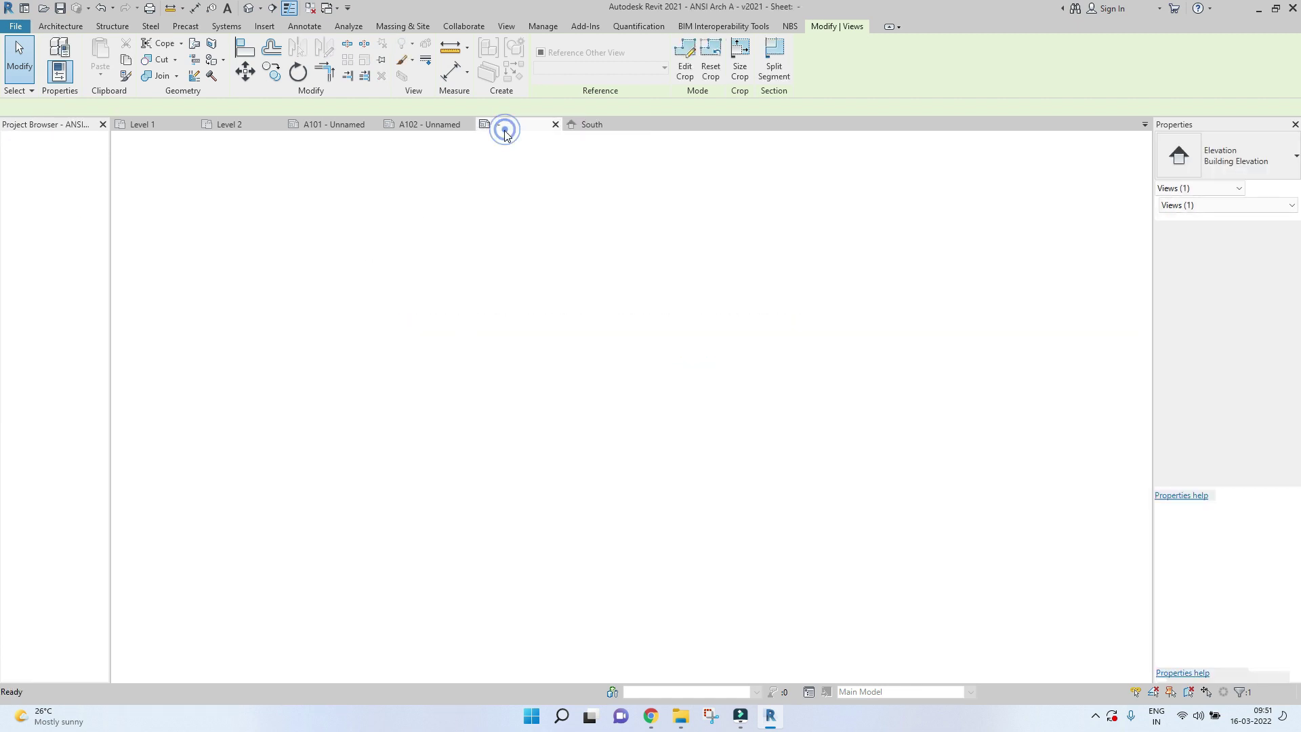
left_click(441, 126)
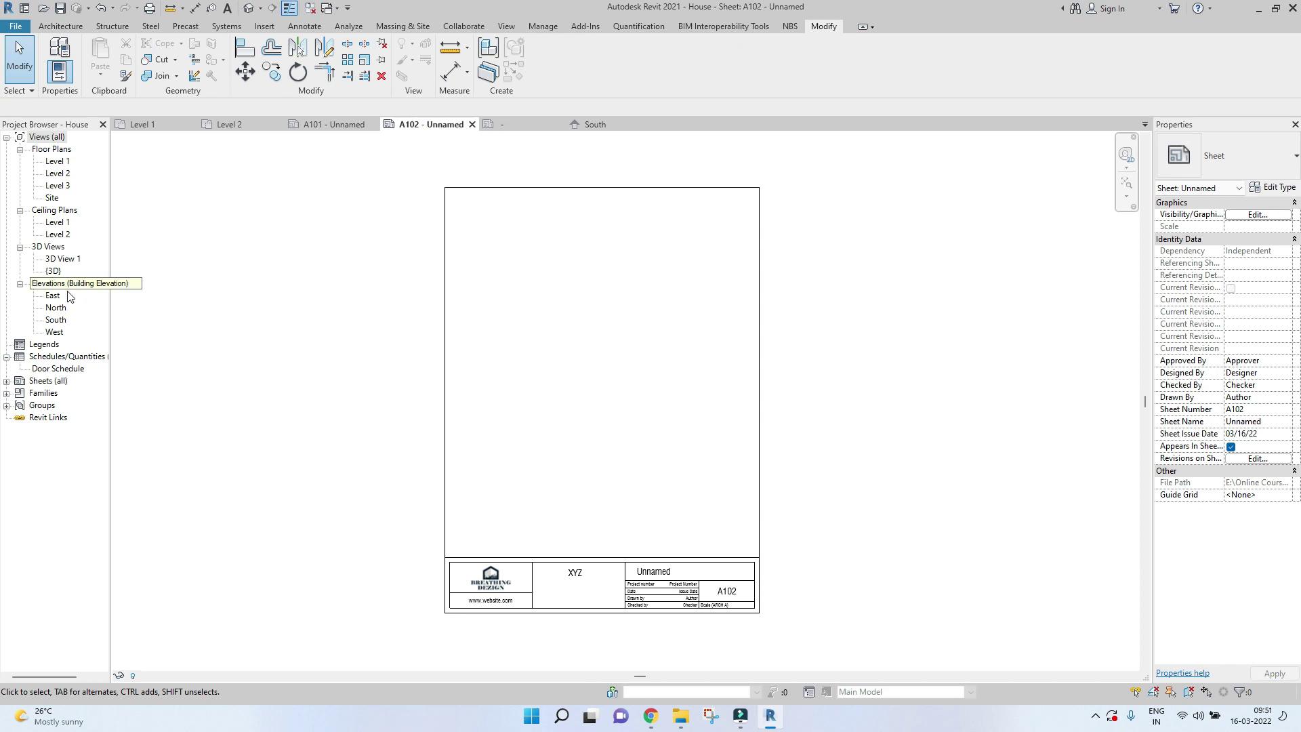
left_click(54, 320)
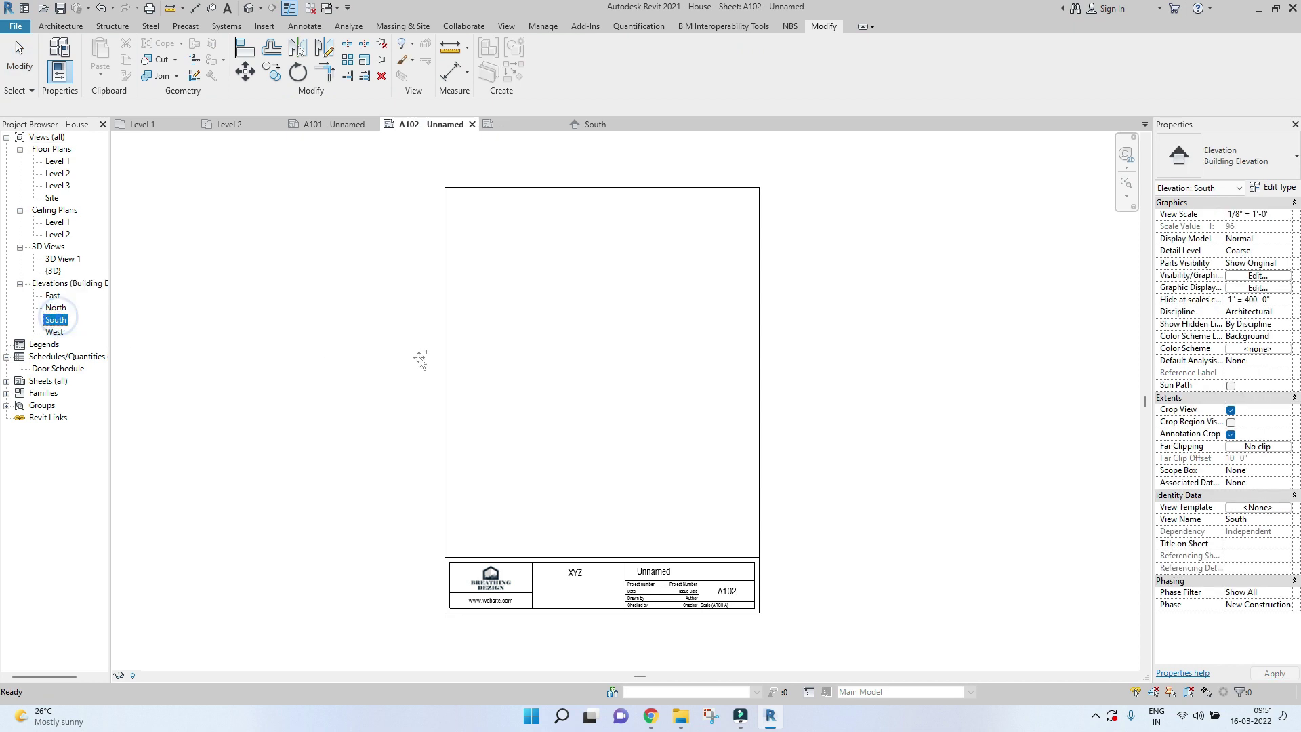
left_click_drag(624, 315, 619, 314)
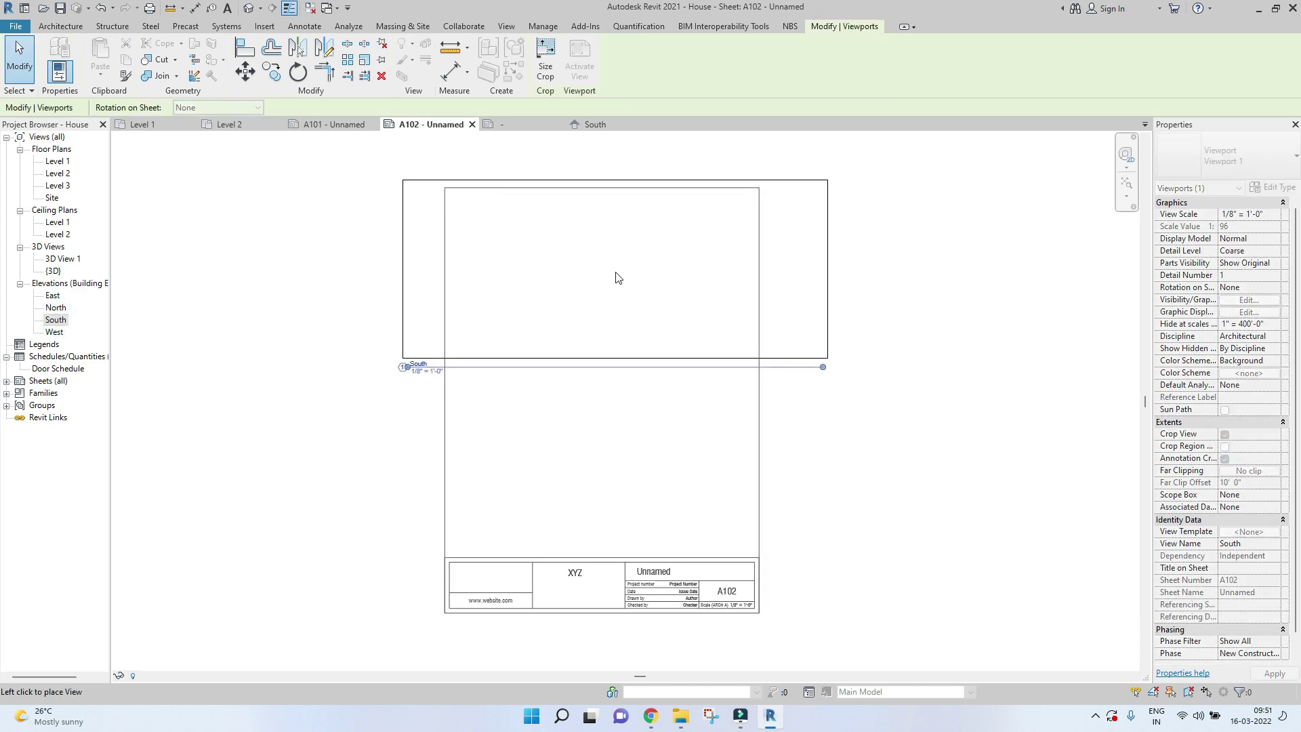
left_click(617, 286)
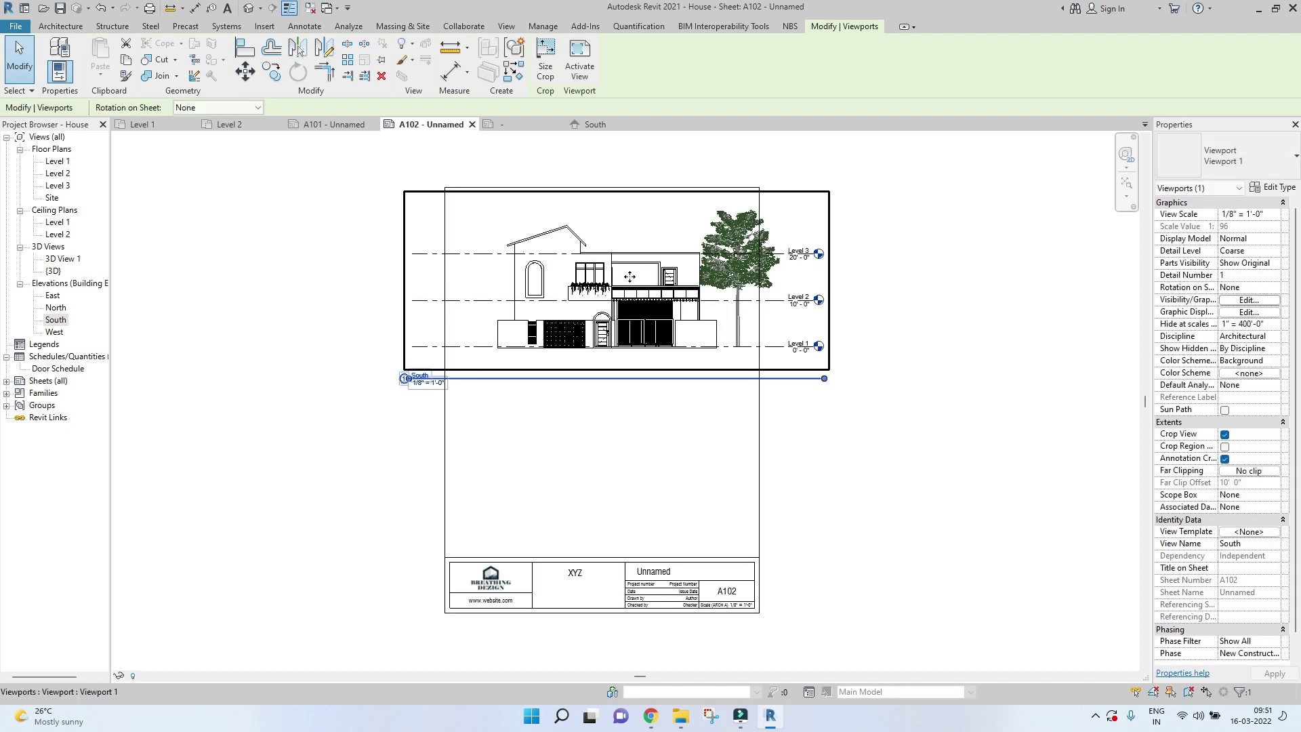
scroll(629, 277, "up", 4)
scroll(628, 357, "down", 3)
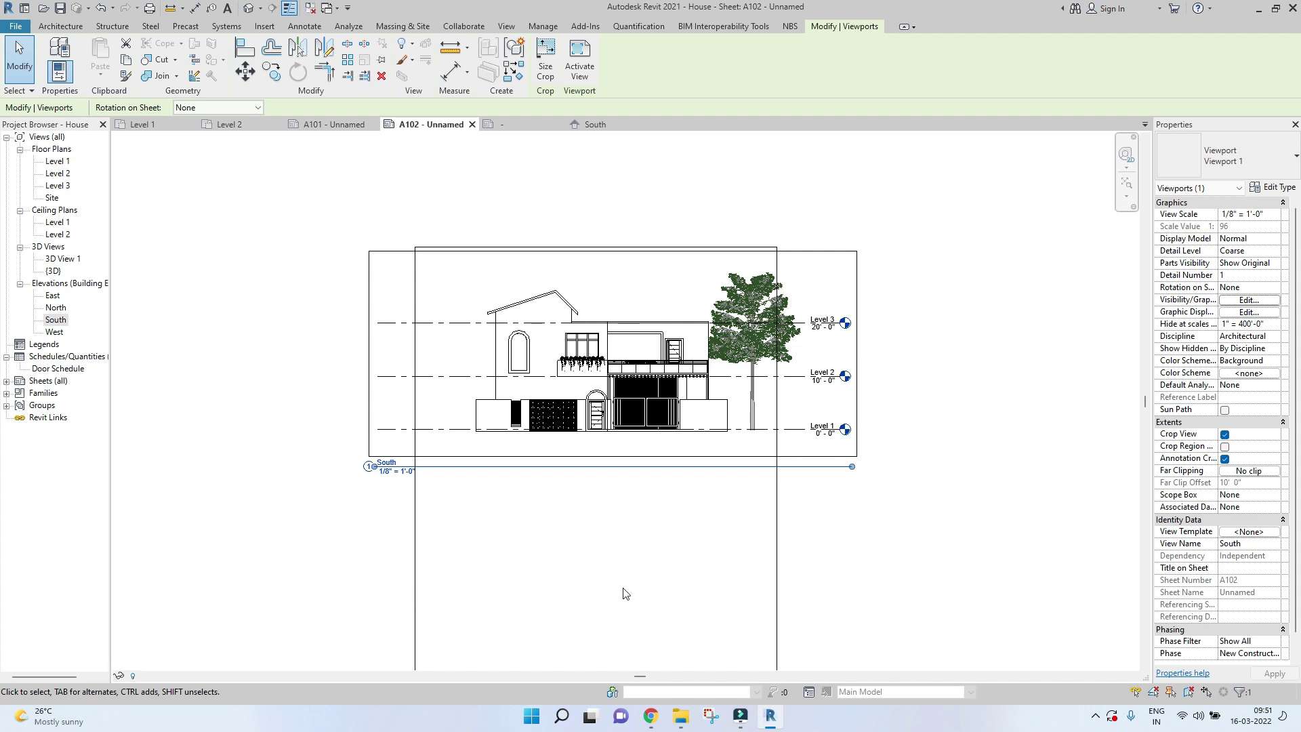
Step: Set the South viewport's scale to 1/16" = 1'-0" and move it fully inside the sheet
left_click(1275, 216)
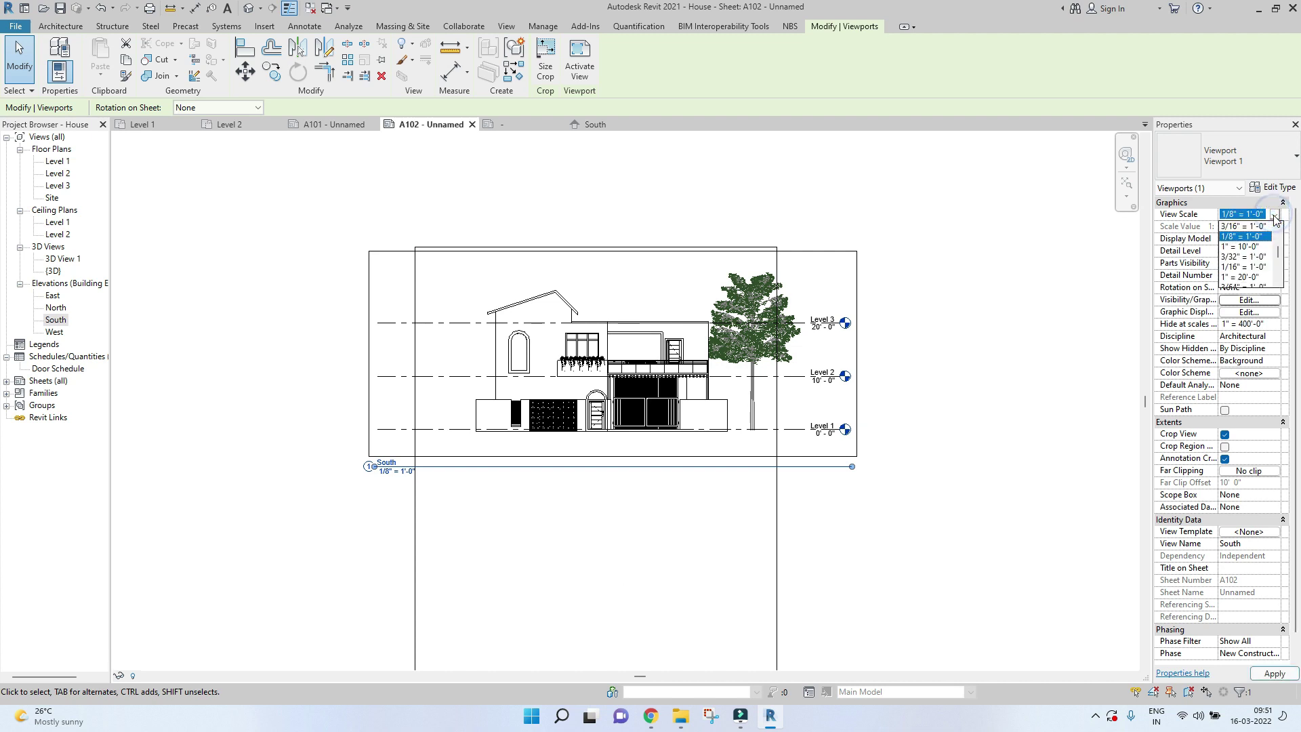
left_click(1243, 267)
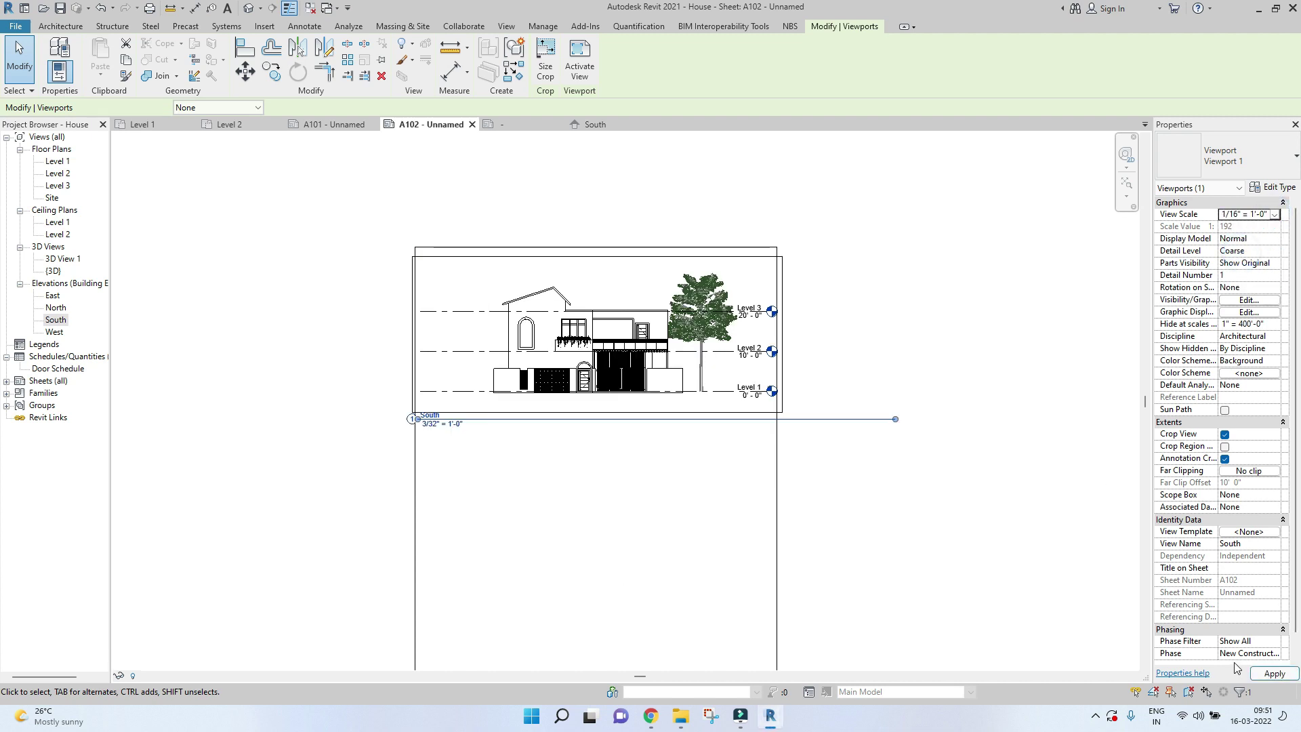
left_click(1280, 673)
left_click_drag(643, 380, 730, 363)
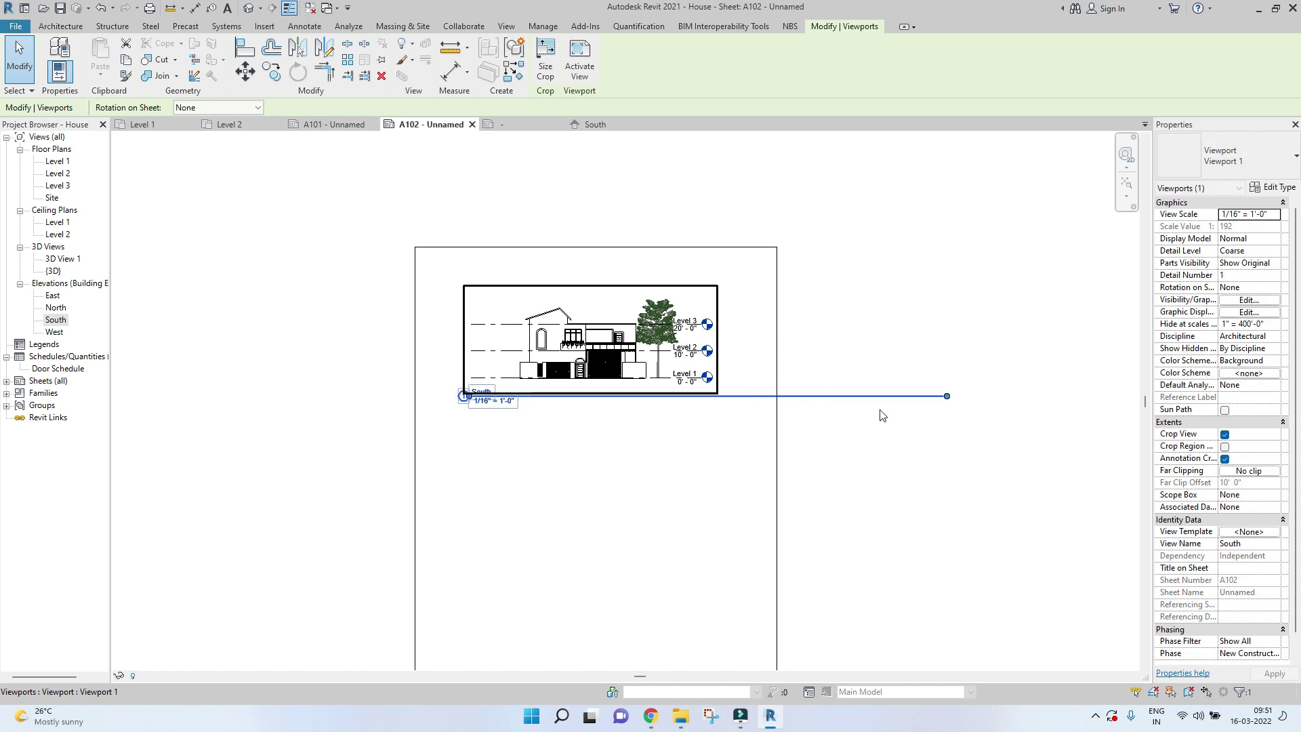
Step: Shorten the South view title's line from both ends so it starts beneath the house's outer wall
left_click_drag(947, 395, 538, 400)
scroll(497, 393, "up", 5)
left_click_drag(370, 396, 782, 396)
scroll(546, 401, "down", 2)
left_click_drag(542, 397, 590, 398)
left_click(786, 447)
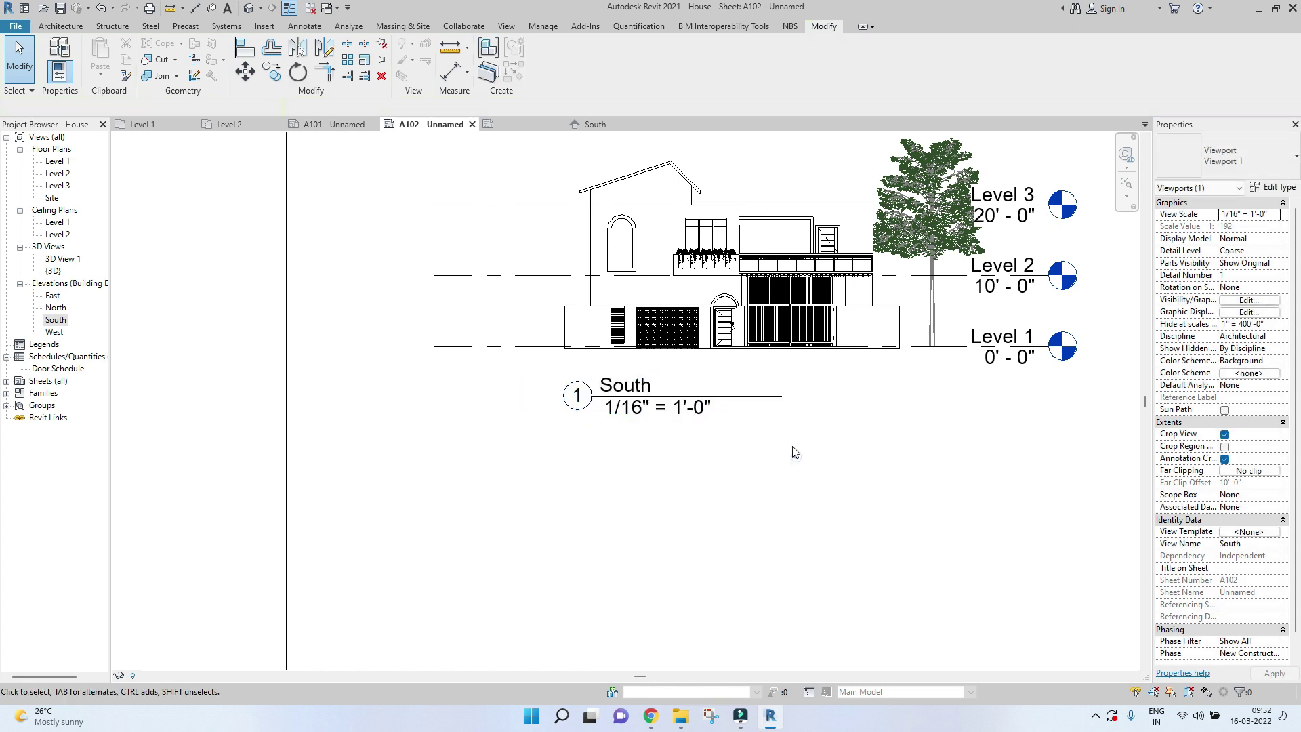
Step: Lower the South view title beneath the elevation and shift the viewport toward the sheet's upper-left corner
left_click_drag(758, 398, 756, 449)
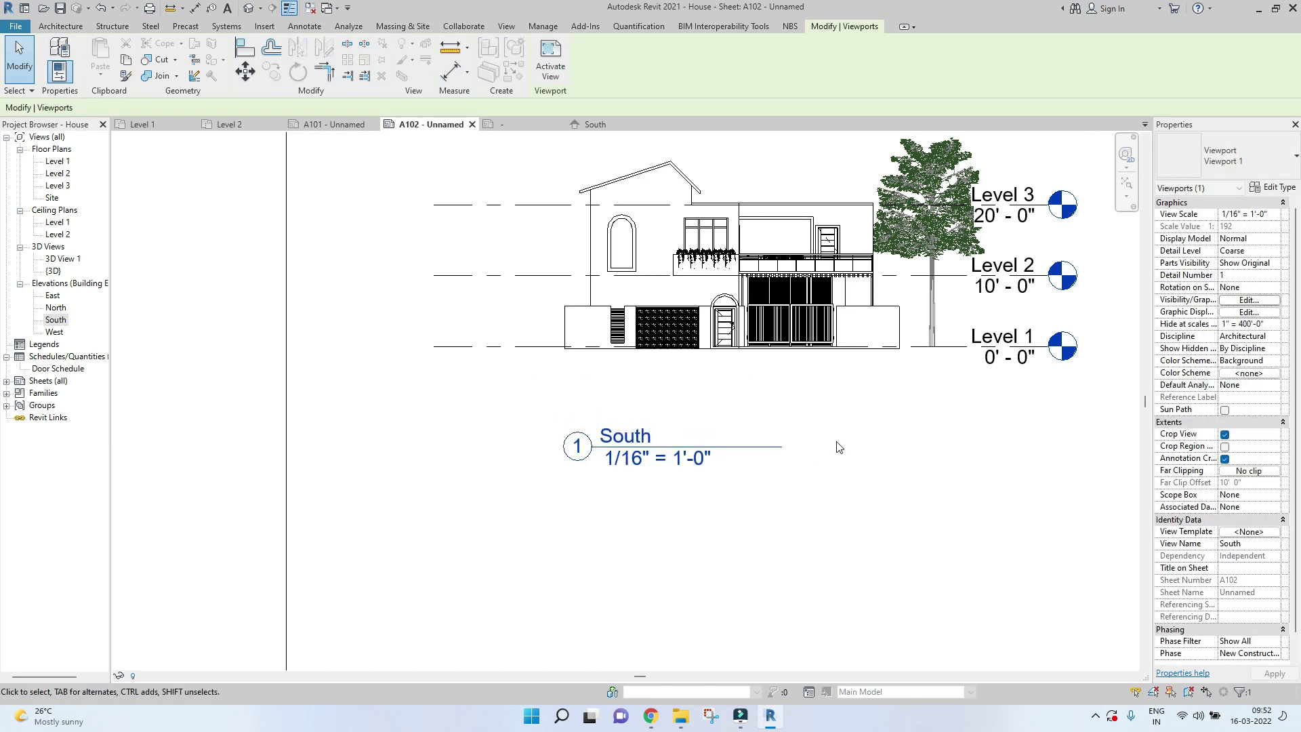
left_click(840, 445)
scroll(847, 444, "down", 2)
scroll(847, 445, "down", 1)
left_click(800, 422)
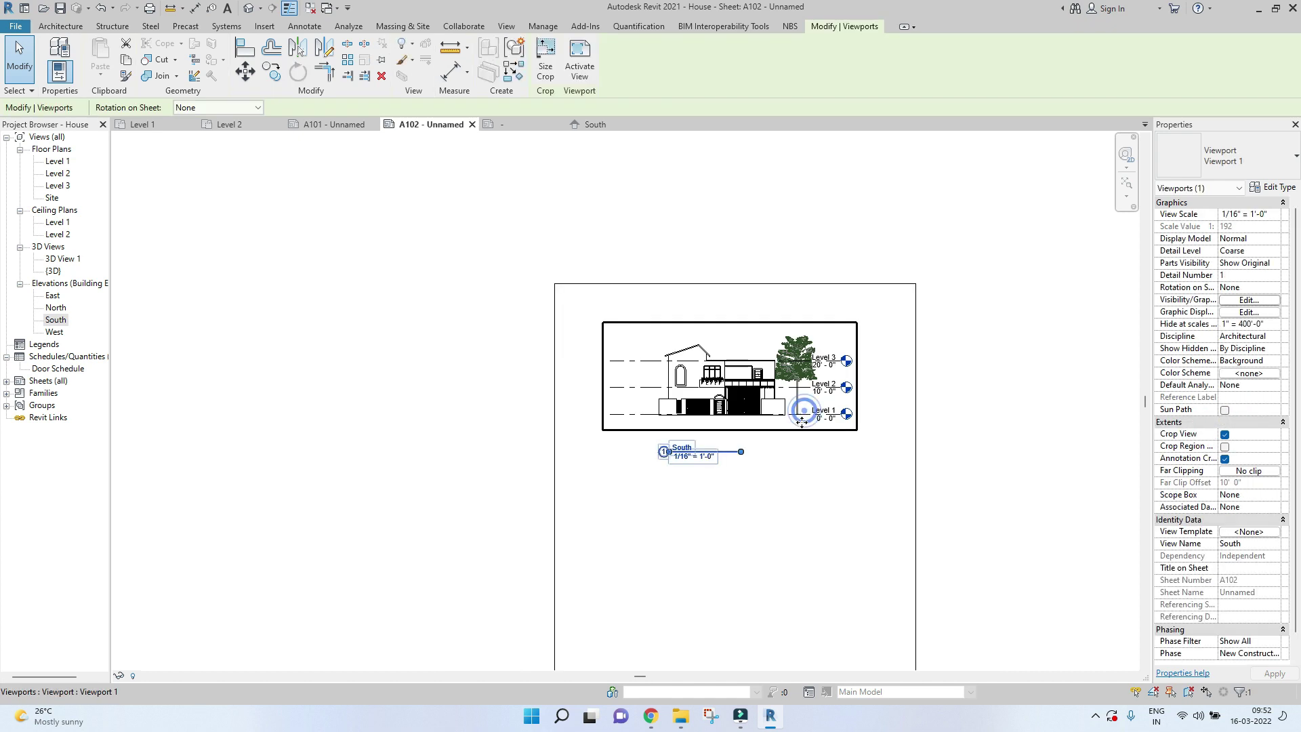
left_click_drag(800, 422, 762, 405)
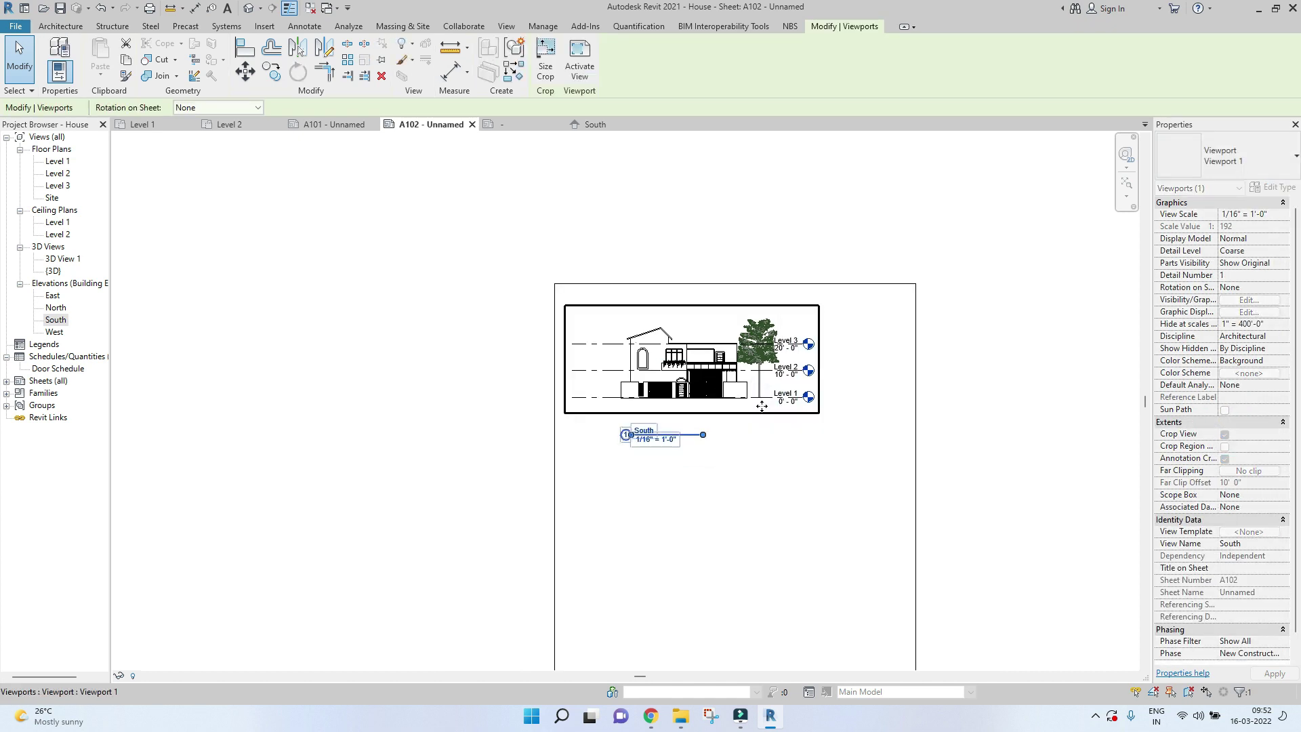
left_click(955, 418)
double_click(627, 378)
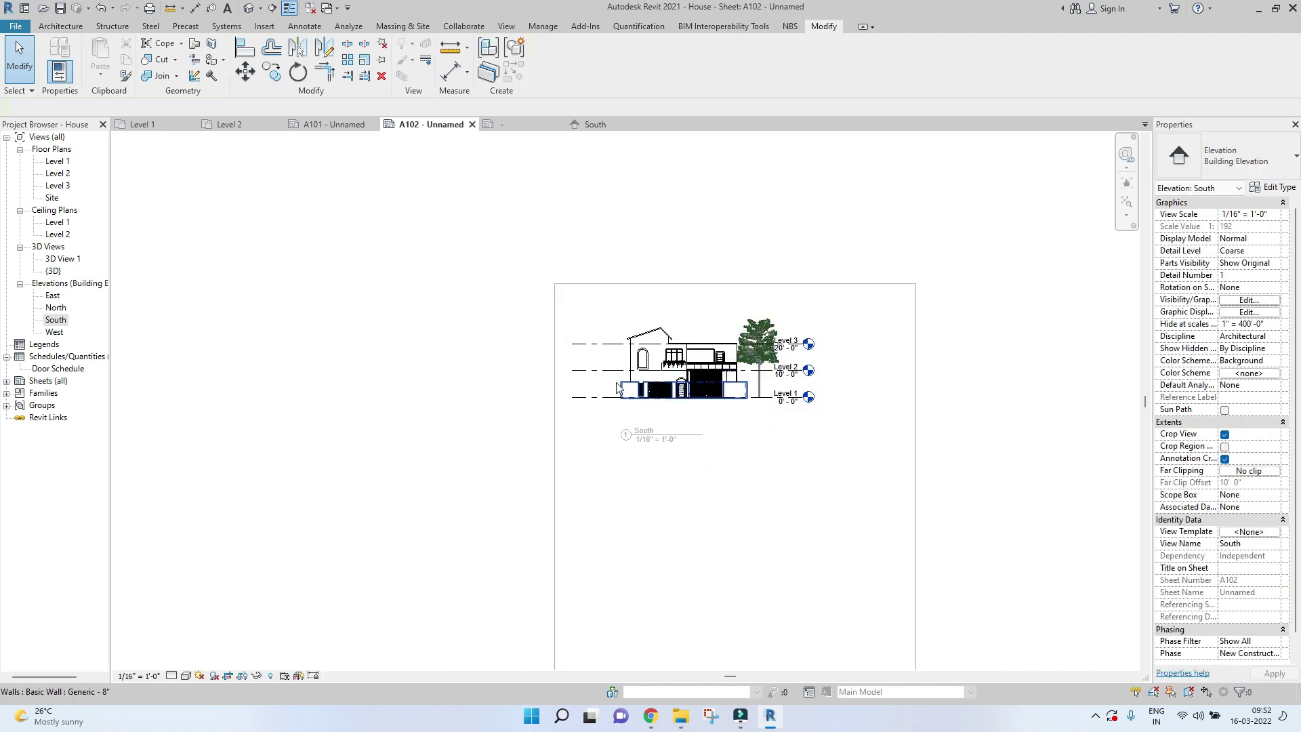
scroll(627, 378, "up", 2)
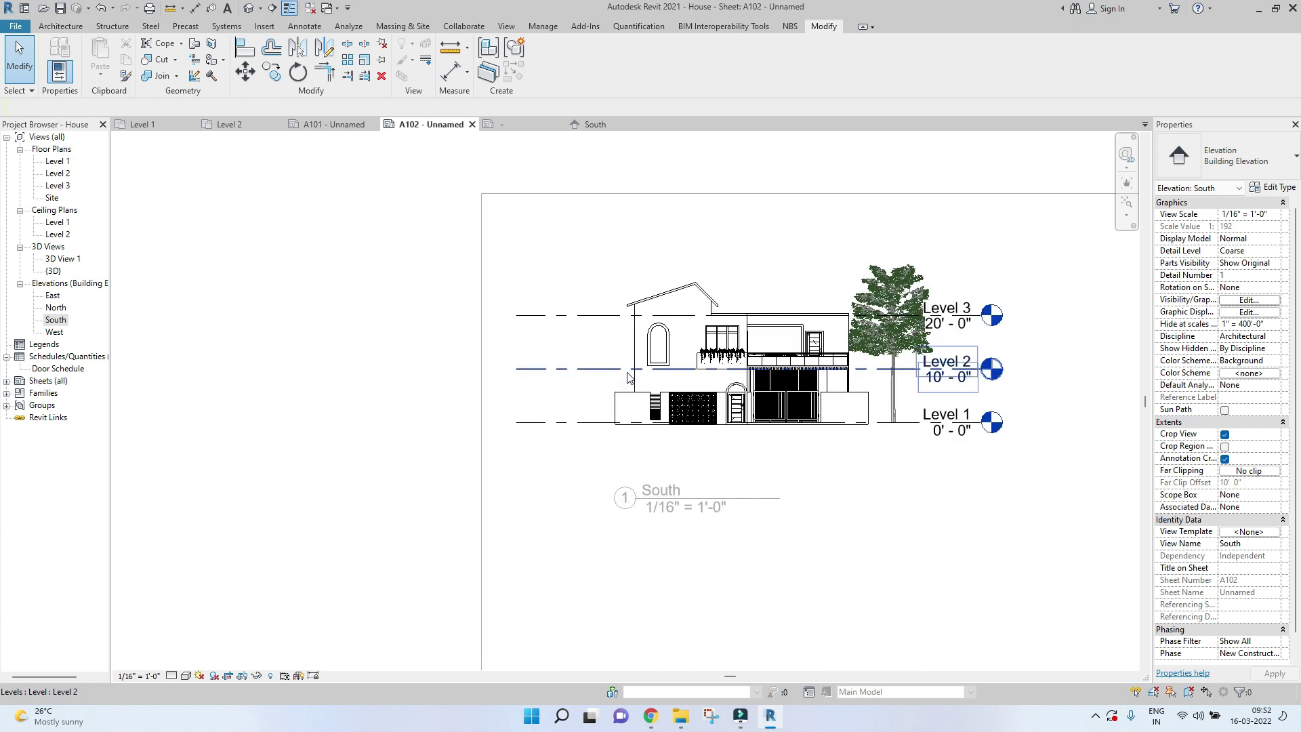
left_click(569, 314)
left_click(516, 186)
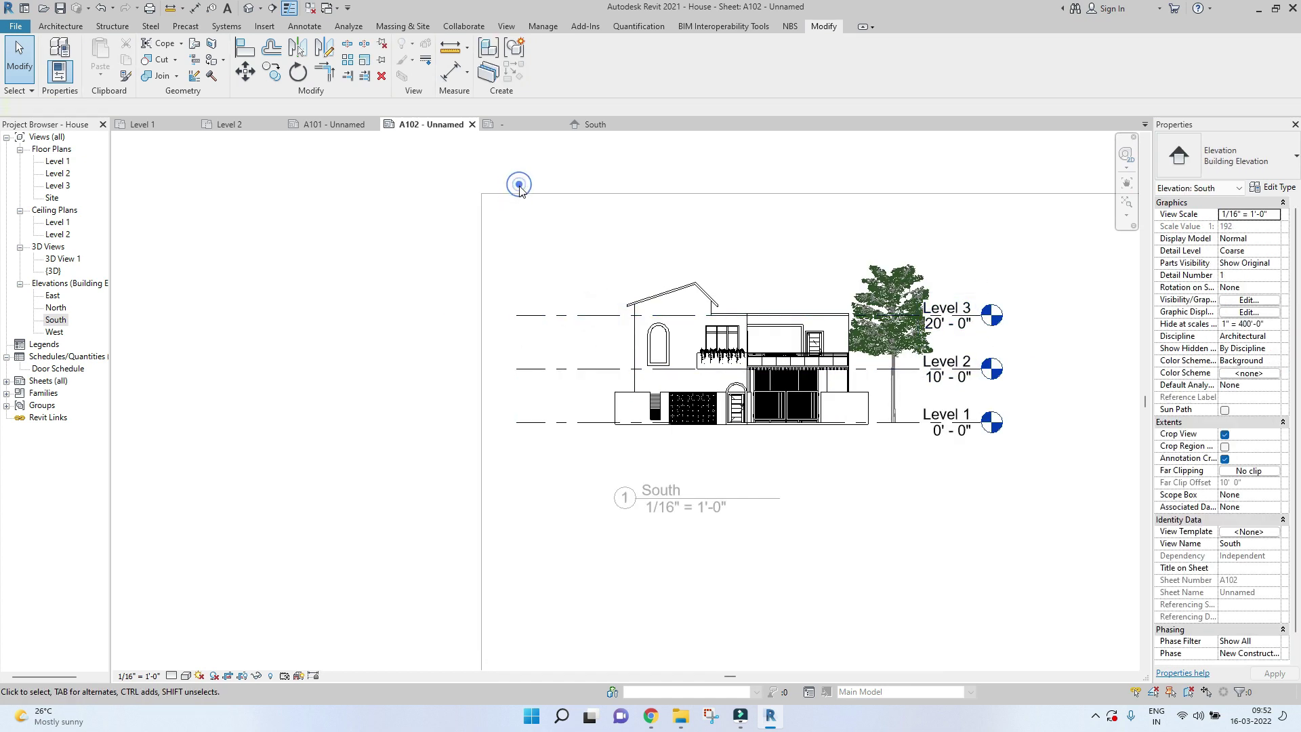
left_click(590, 314)
left_click(417, 306)
double_click(416, 303)
scroll(415, 299, "down", 2)
Step: Activate the South view on the sheet, pull the level lines' start in to the house, and extend their heads beyond the tree
left_click(612, 325)
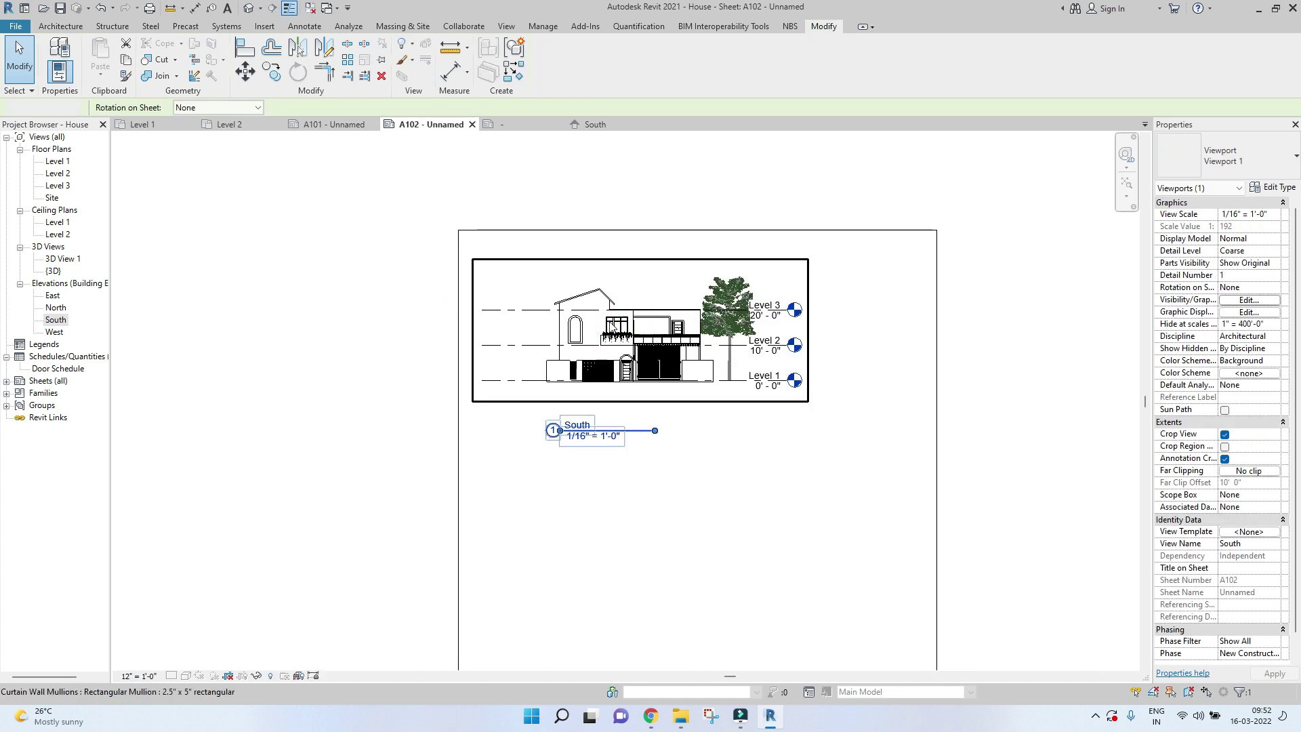
double_click(612, 325)
scroll(523, 302, "up", 2)
left_click(525, 305)
left_click_drag(526, 304, 569, 304)
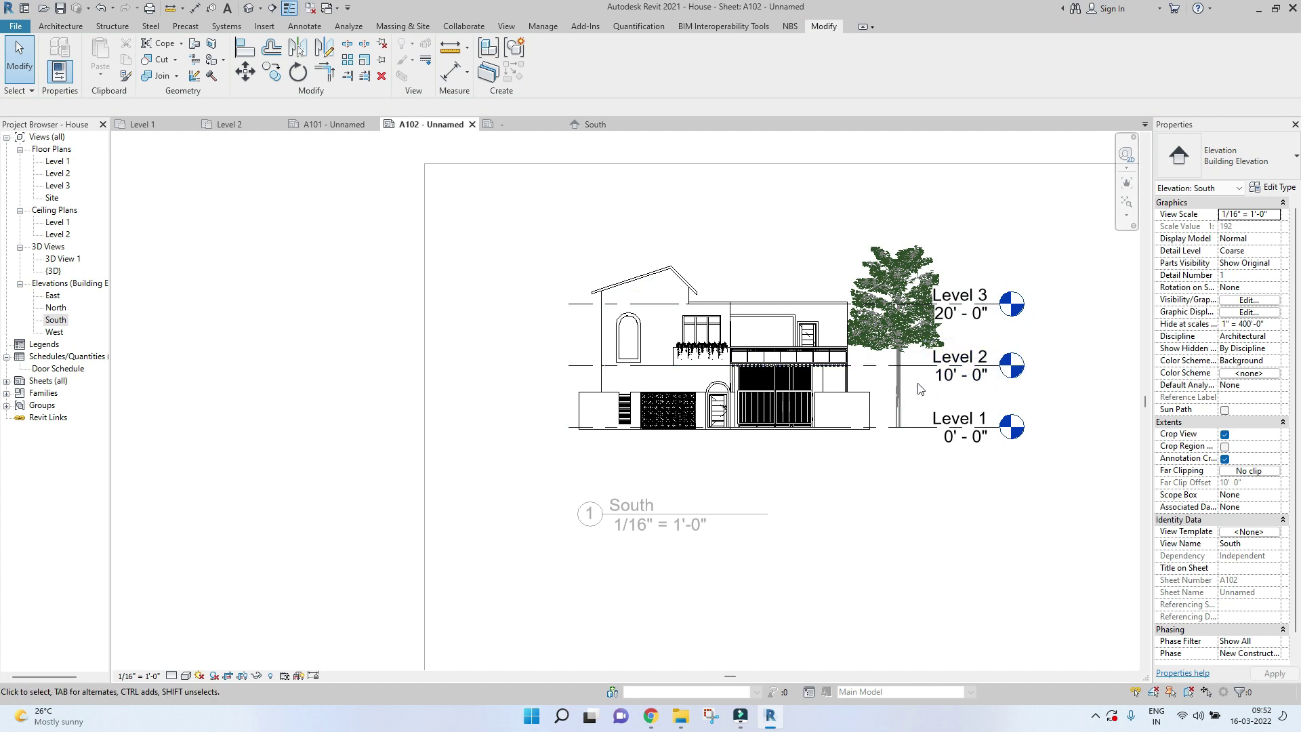
left_click(948, 378)
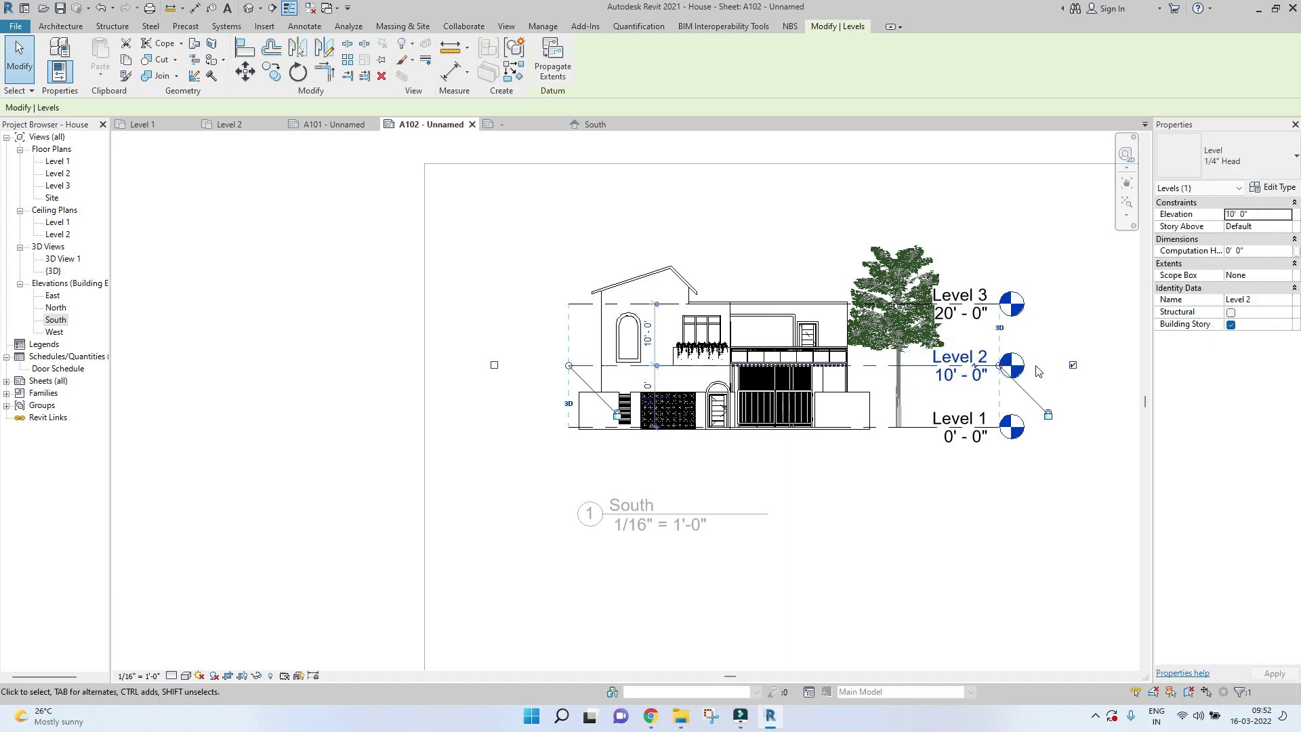
left_click_drag(998, 366, 1068, 366)
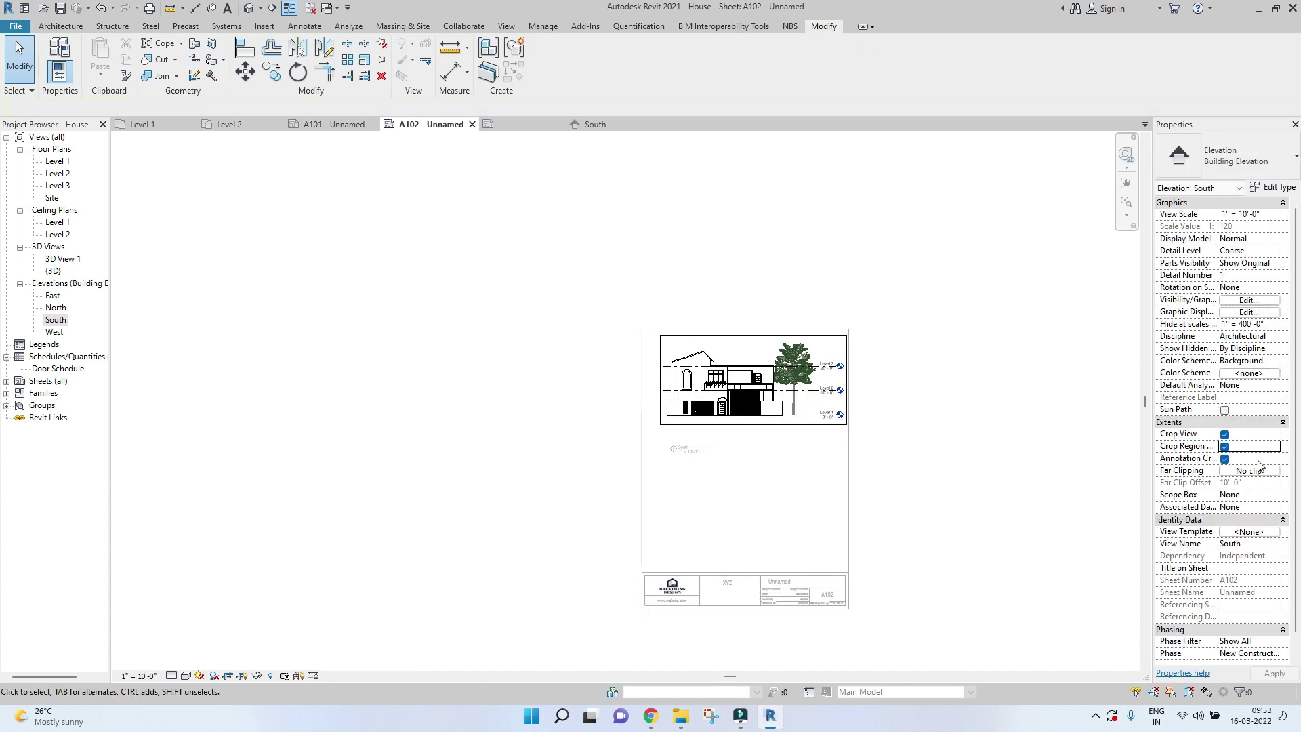
Step: Hide the South view's crop region and nudge the viewport down and sideways until it is centred across the sheet's width
left_click(1226, 448)
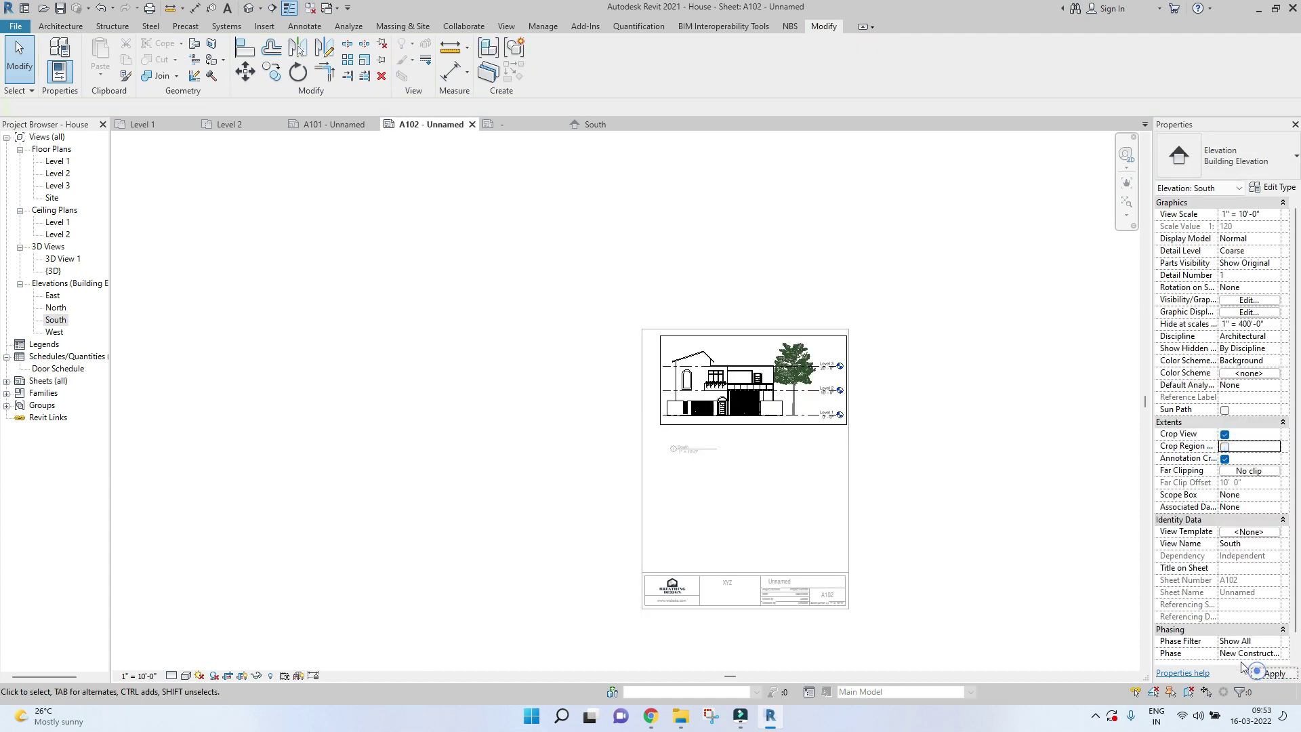
scroll(770, 405, "up", 3)
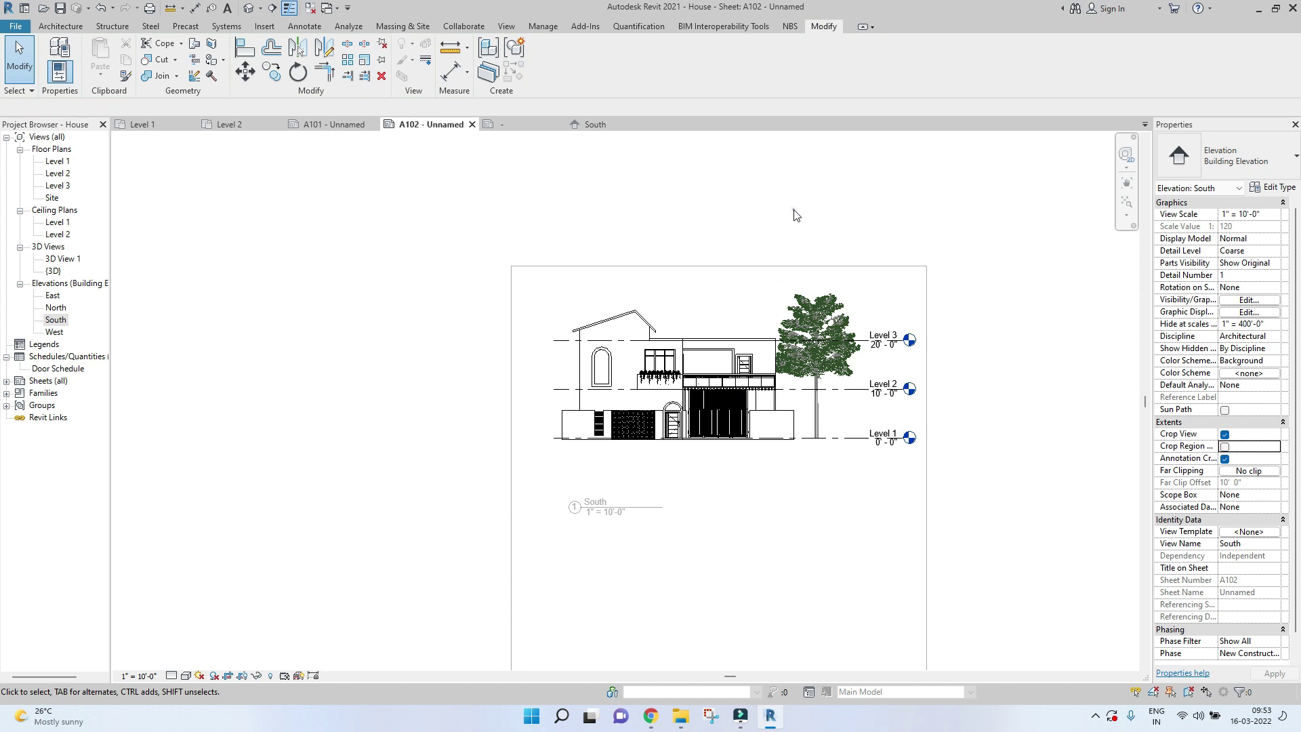
left_click(791, 296)
key("Left")
key("Left")
key("Left")
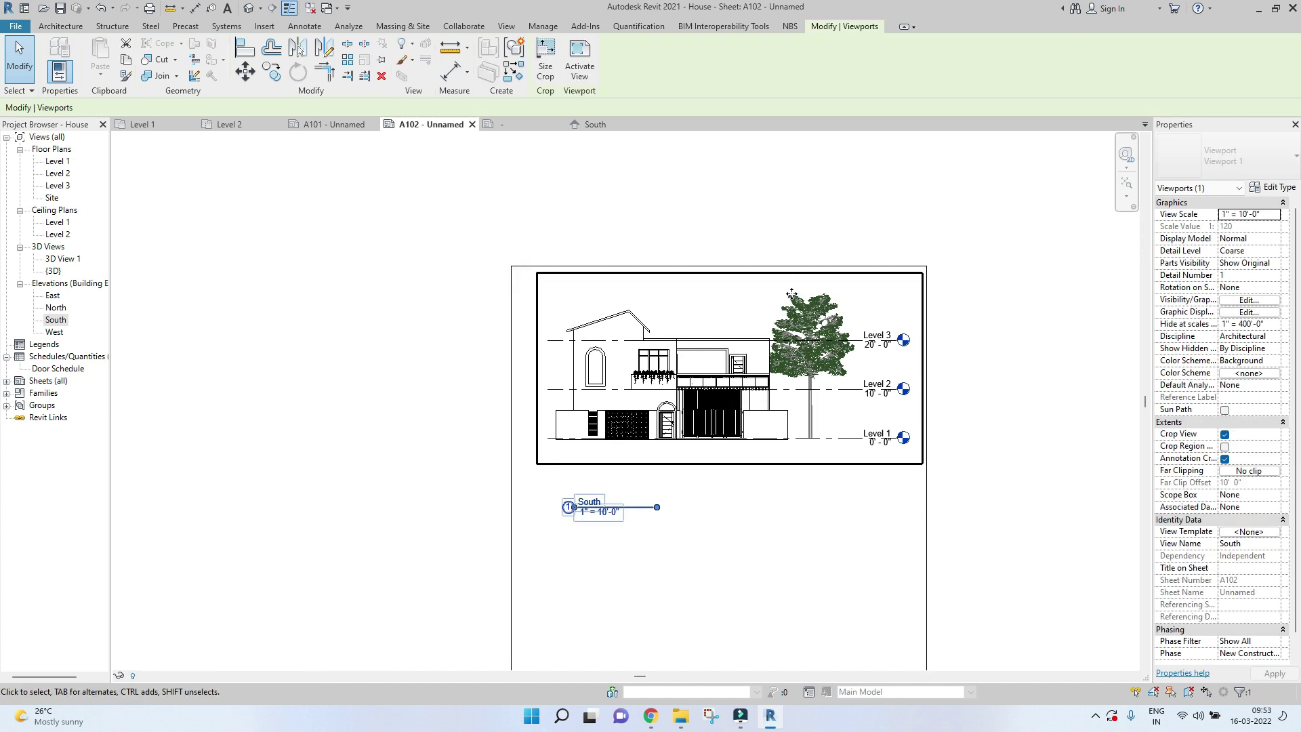
key("Down")
key("Down")
key("Right")
key("Down")
key("Down")
key("Down")
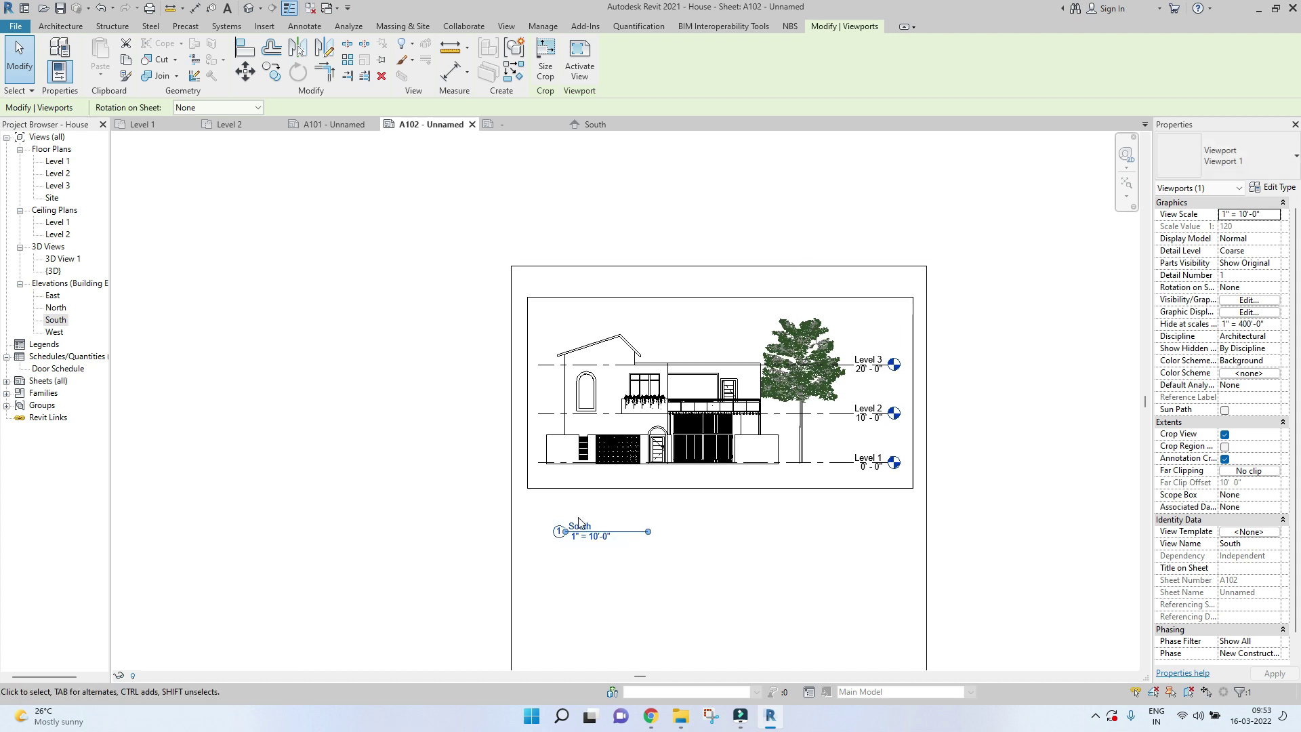
Step: Adjust the start of the South view title's line and move the title up close beneath the elevation
scroll(568, 528, "up", 5)
left_click_drag(565, 550, 512, 550)
left_click_drag(847, 543, 773, 424)
left_click(813, 595)
left_click(924, 488)
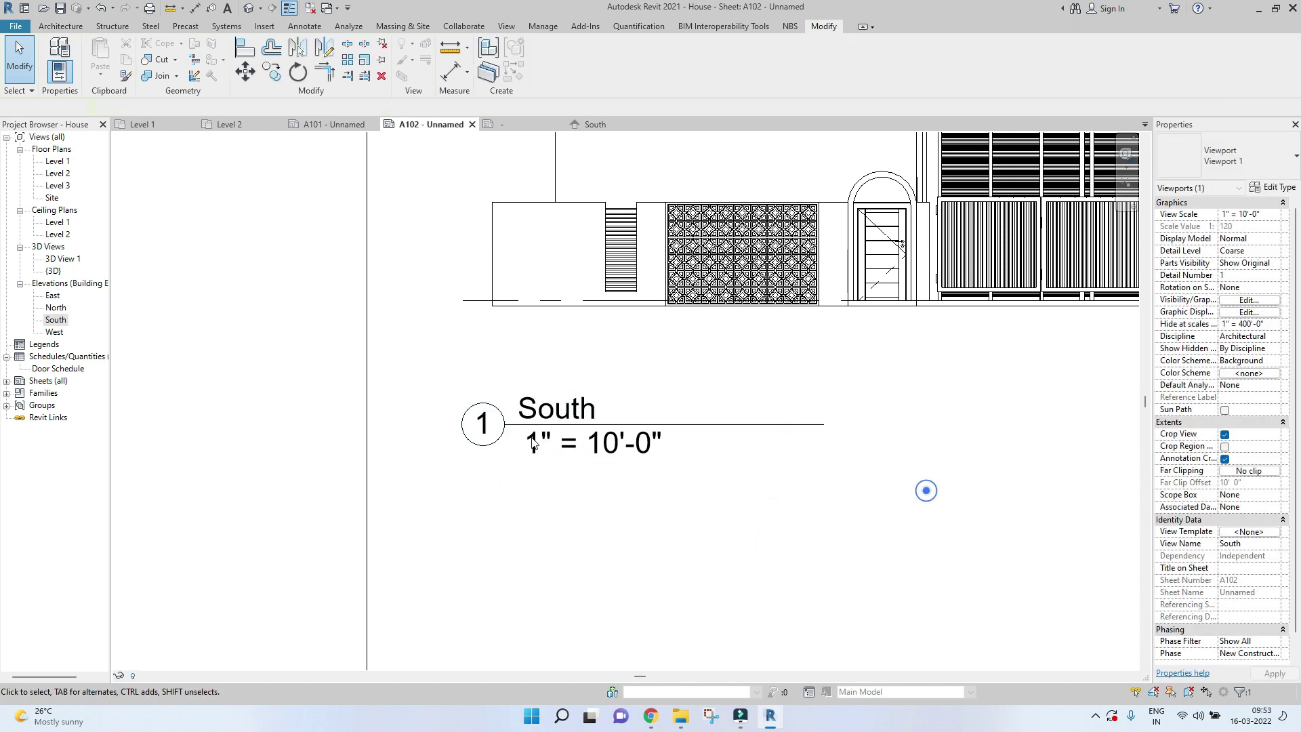
scroll(826, 439, "down", 10)
scroll(650, 348, "up", 3)
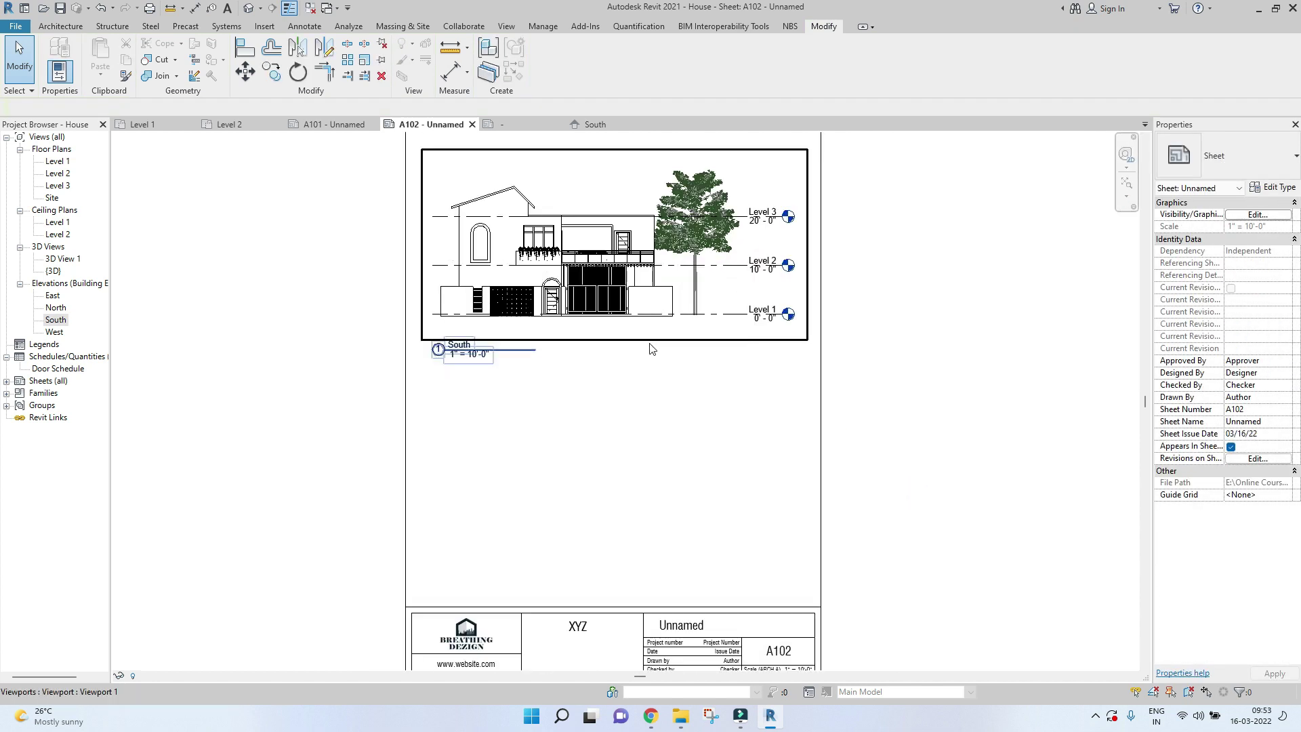
Step: Examine the South elevation's layout on sheet A102 and the title block's logo, website, project name and sheet details
scroll(503, 369, "down", 1)
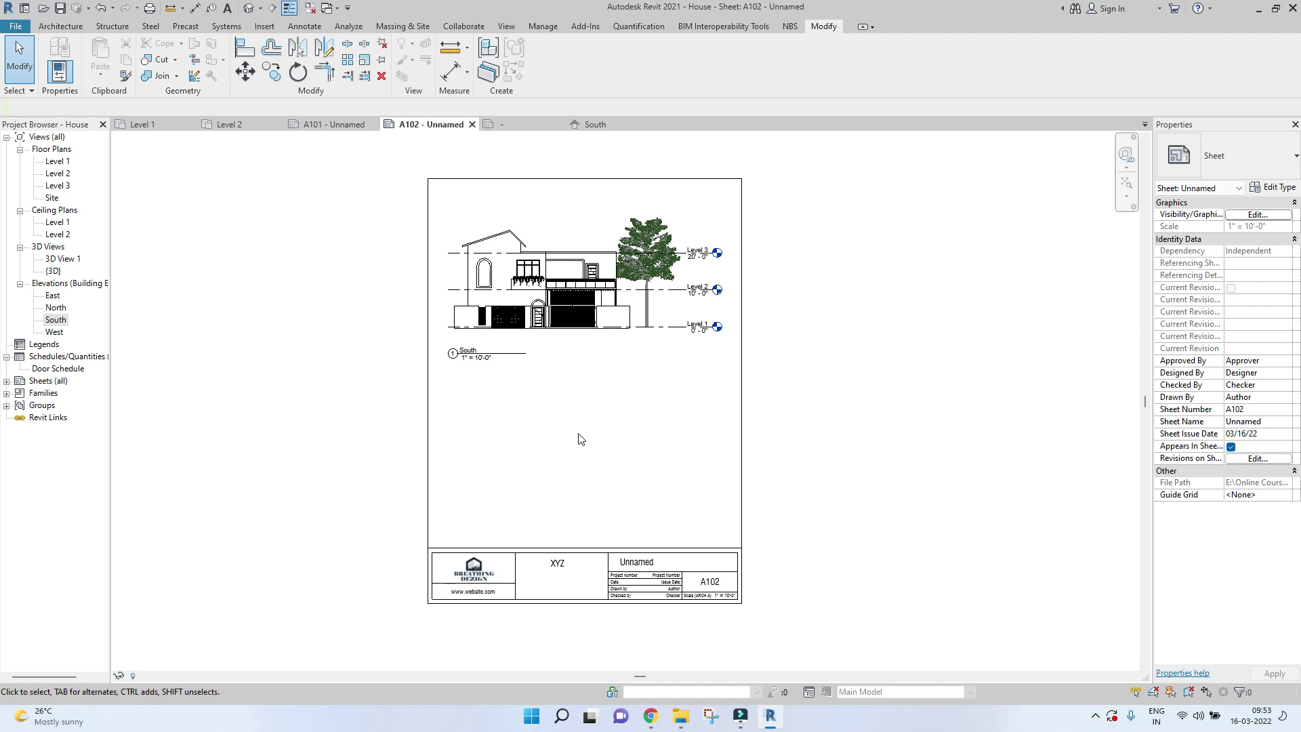
scroll(573, 274, "up", 3)
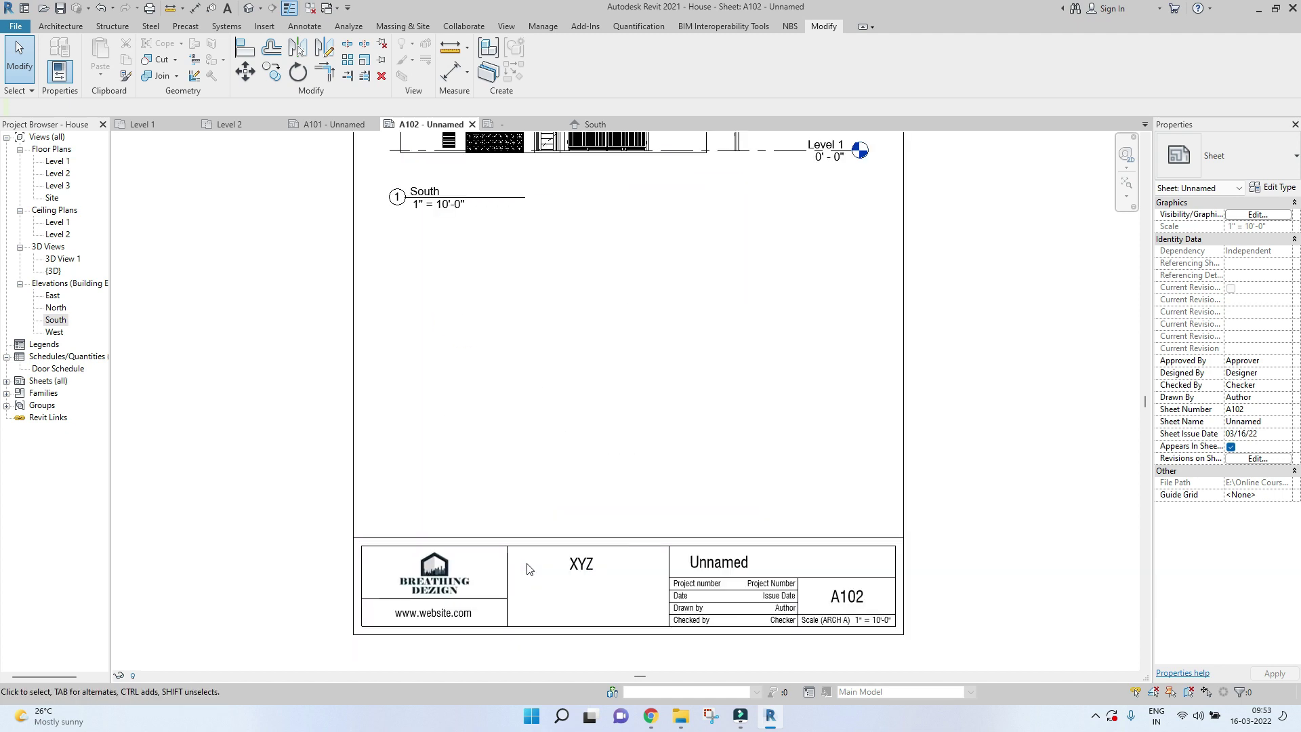
scroll(639, 282, "down", 3)
scroll(645, 460, "down", 2)
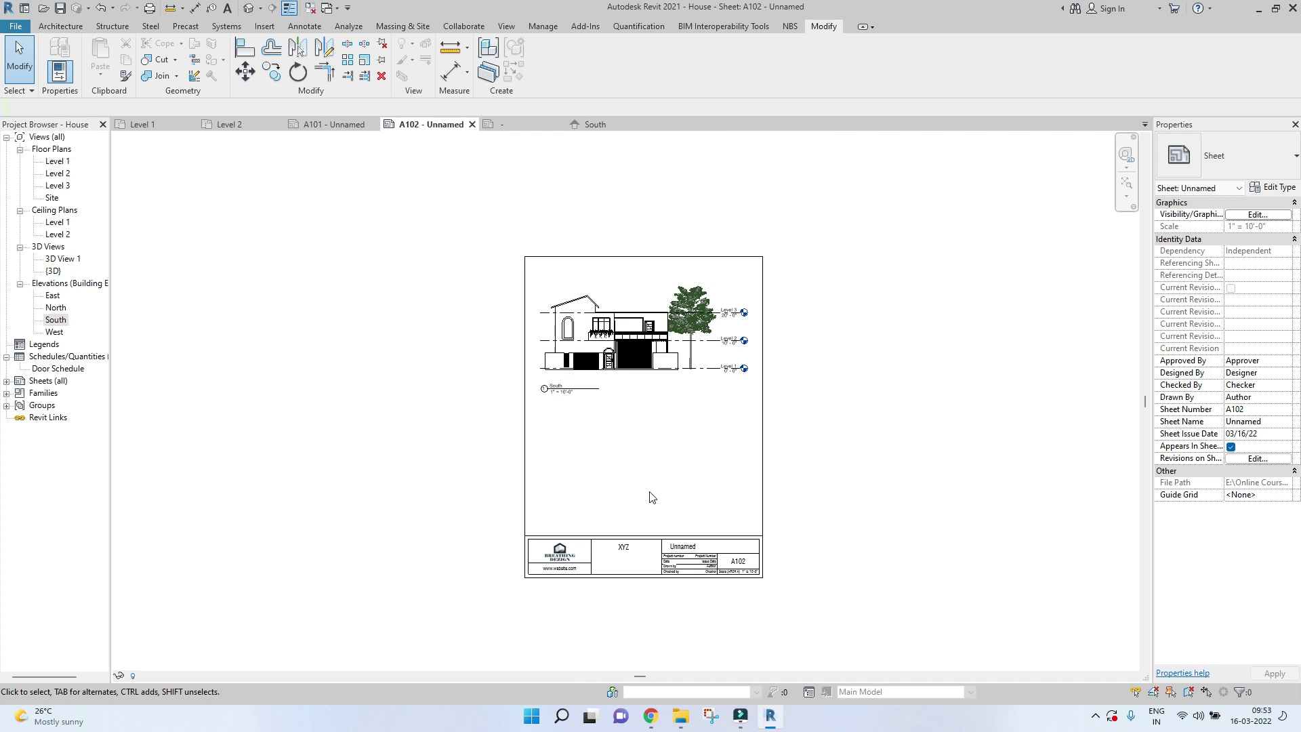
scroll(624, 557, "up", 2)
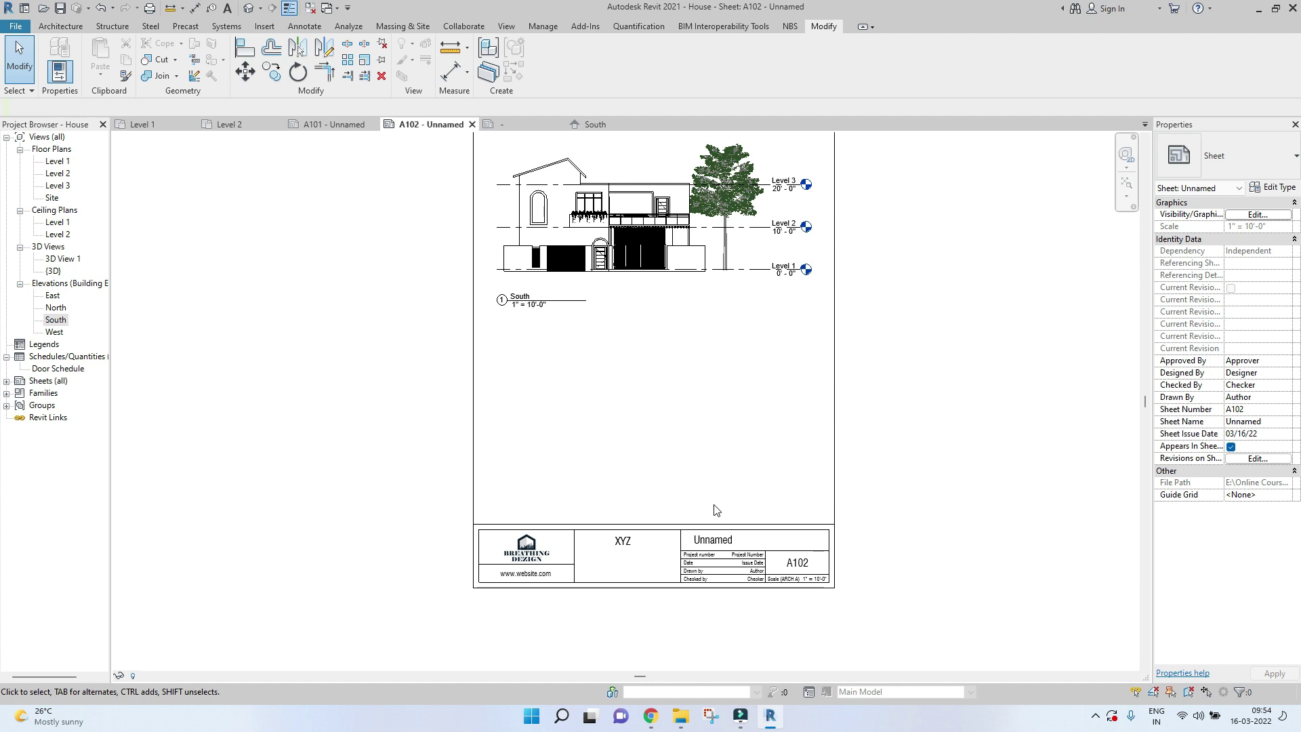
middle_click_drag(699, 379, 705, 417)
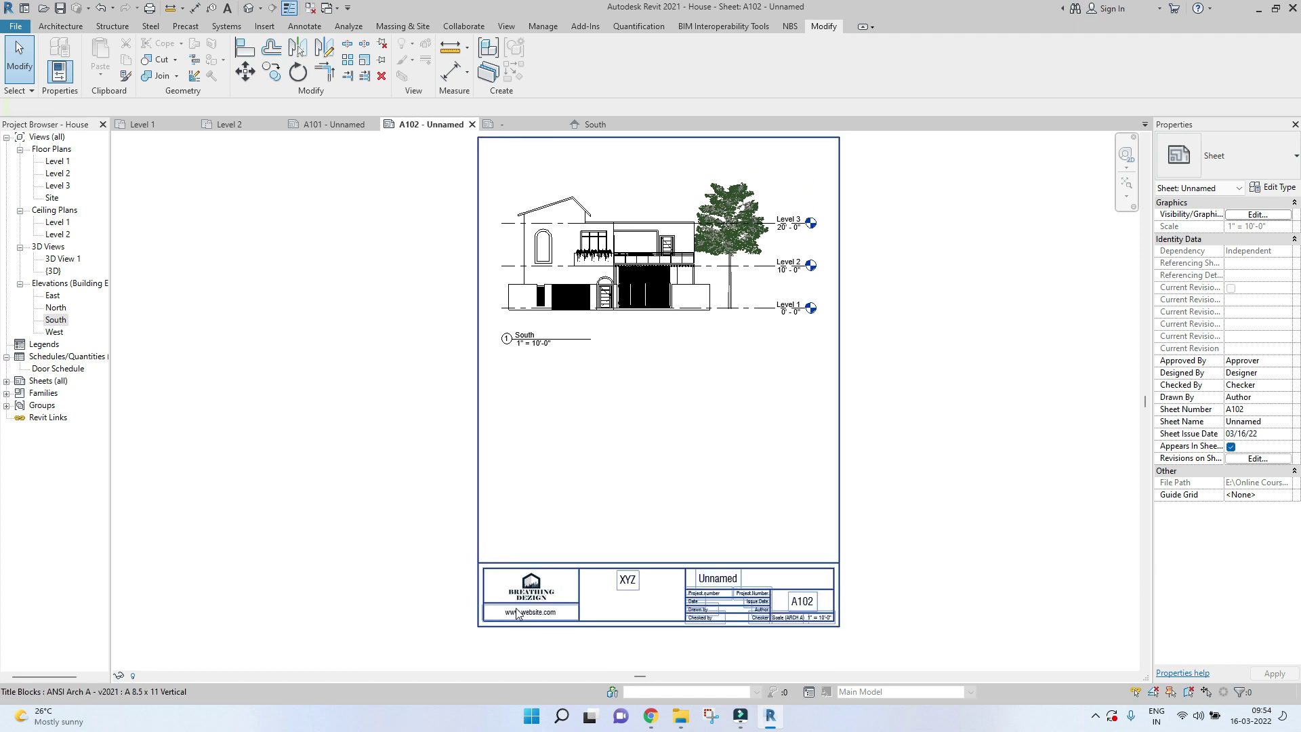
scroll(516, 613, "up", 2)
scroll(548, 621, "up", 2)
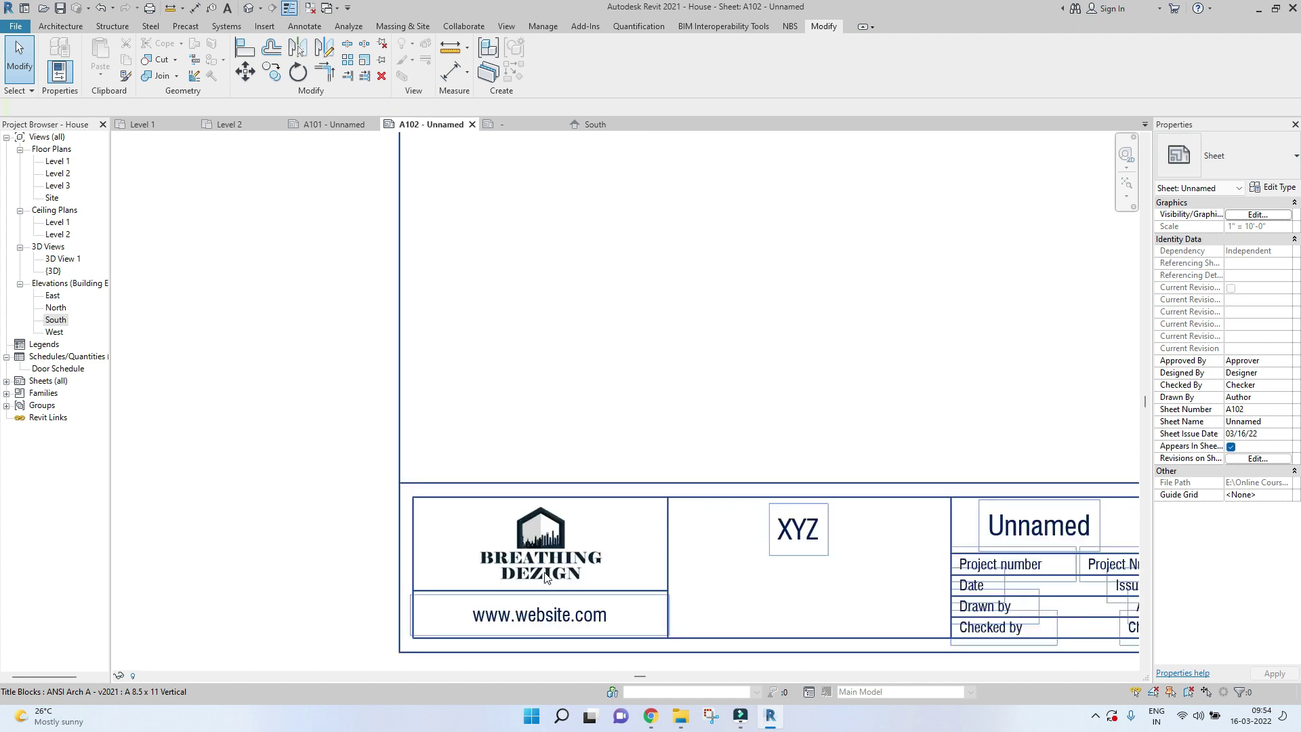
scroll(531, 551, "down", 2)
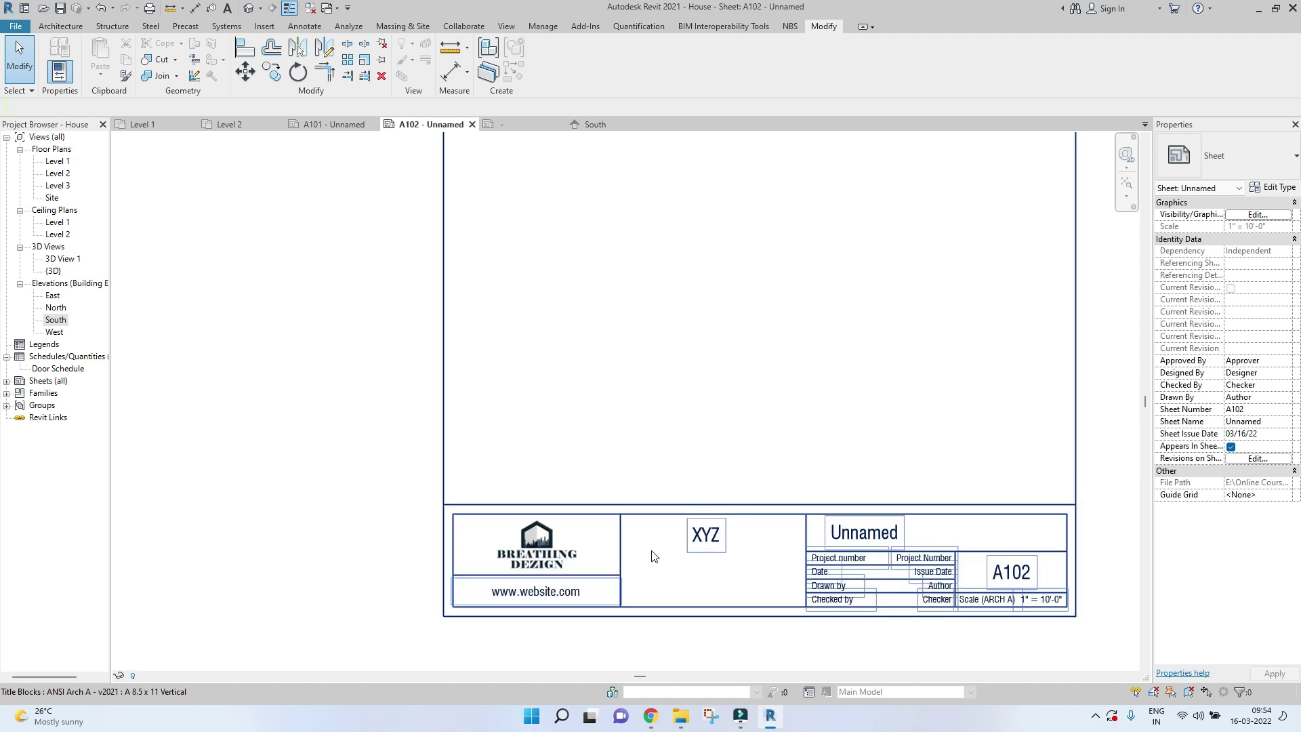
scroll(599, 552, "down", 1)
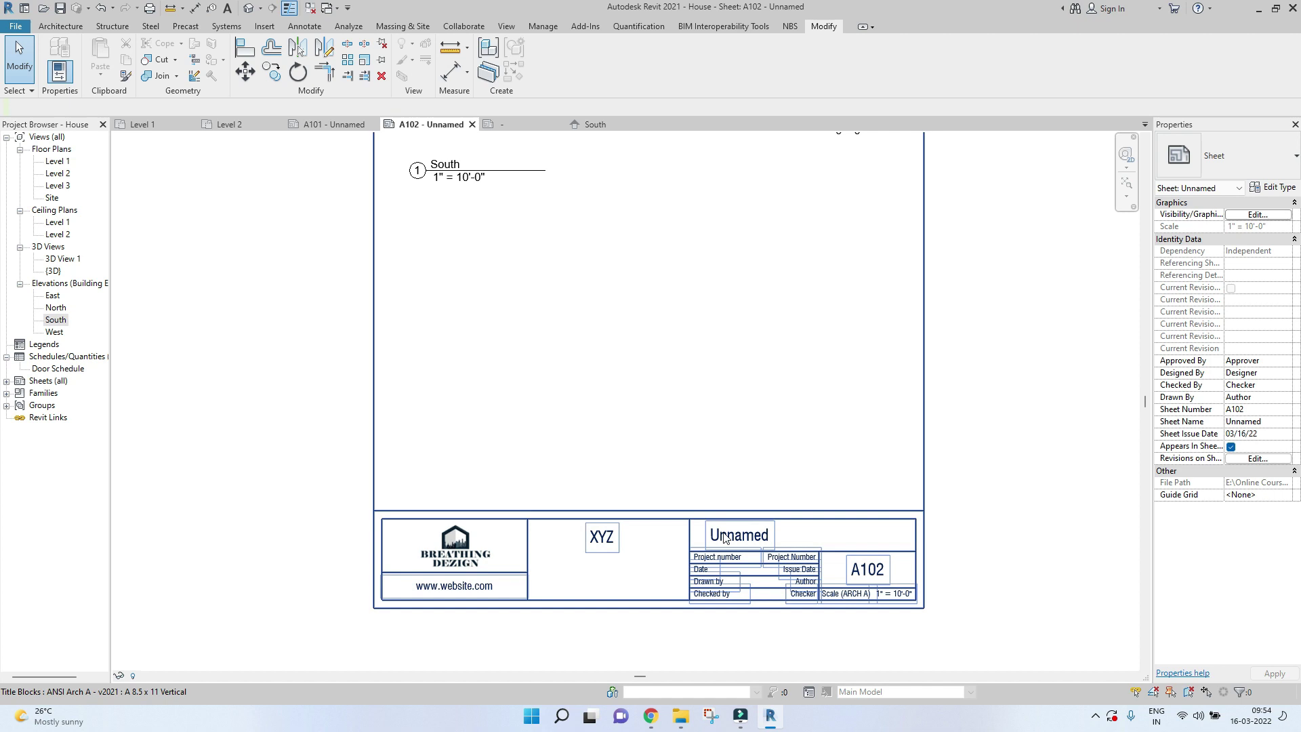
scroll(725, 538, "down", 1)
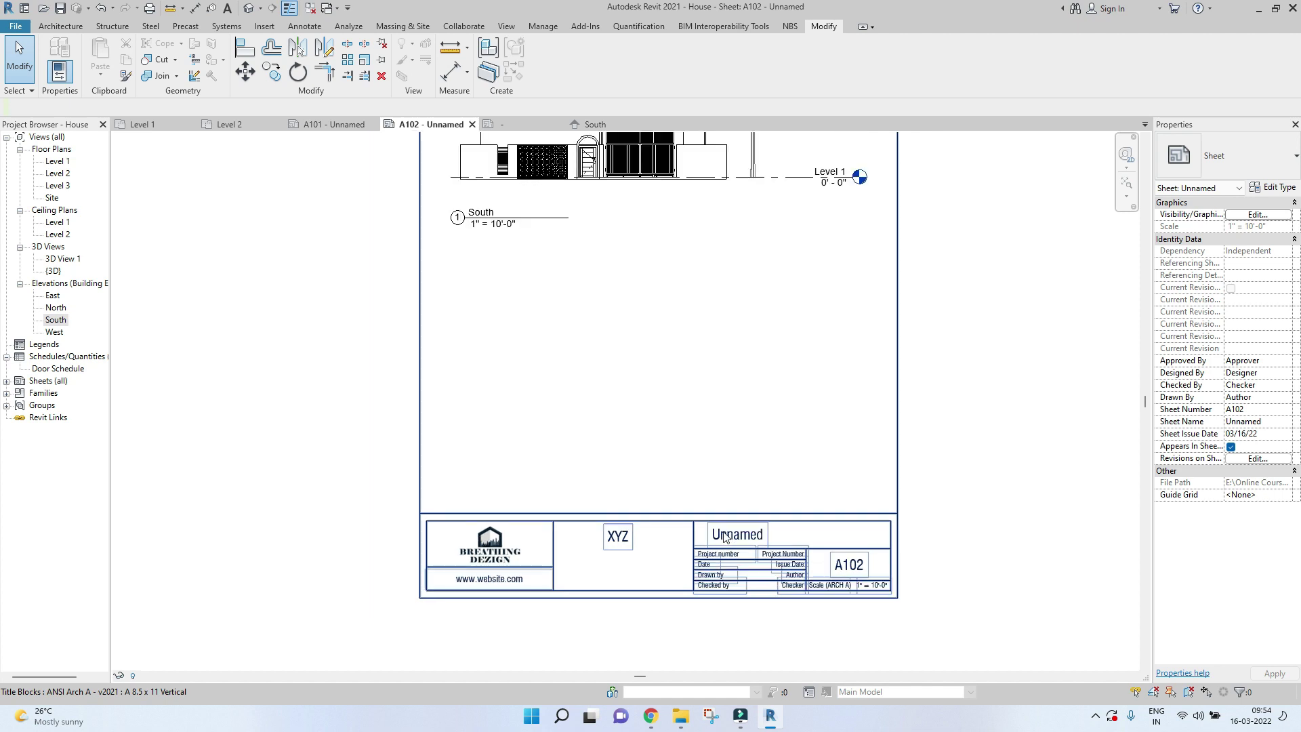
scroll(725, 537, "down", 2)
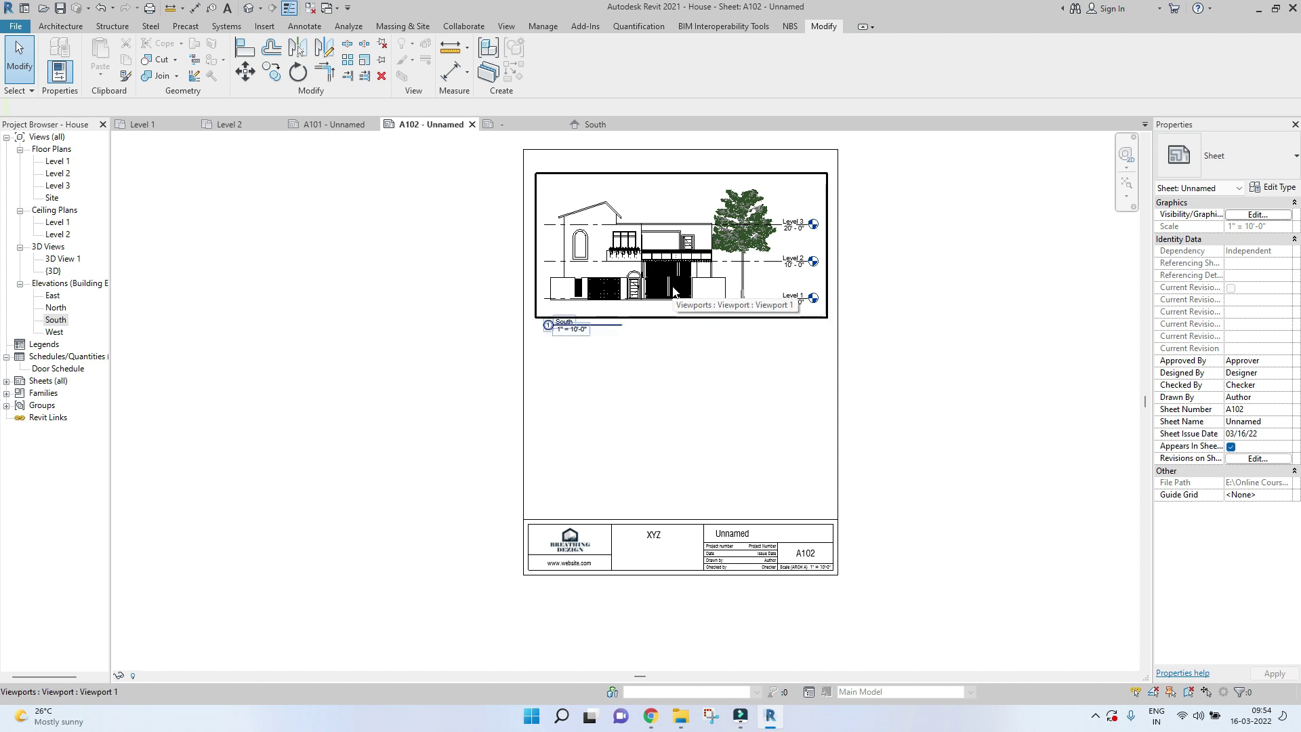
left_click(731, 522)
left_click(869, 398)
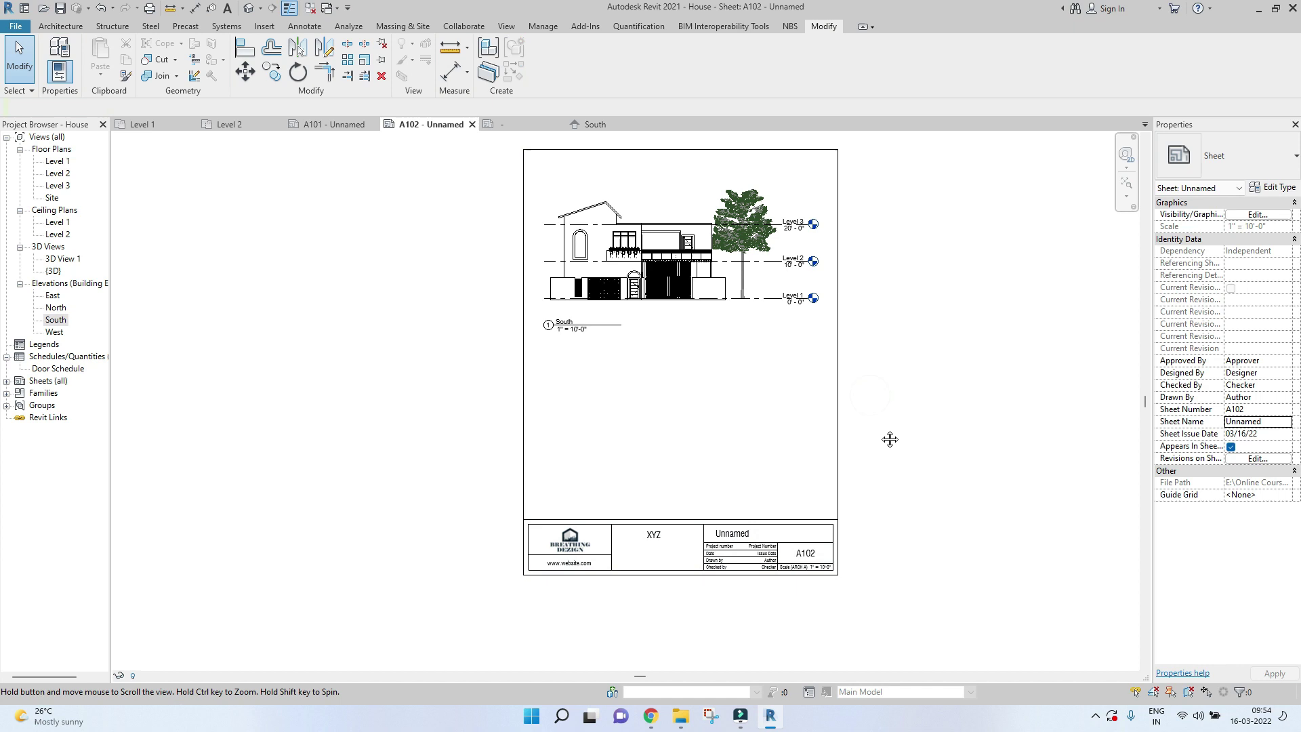
scroll(888, 439, "down", 2)
scroll(783, 444, "up", 2)
middle_click_drag(764, 436, 725, 427)
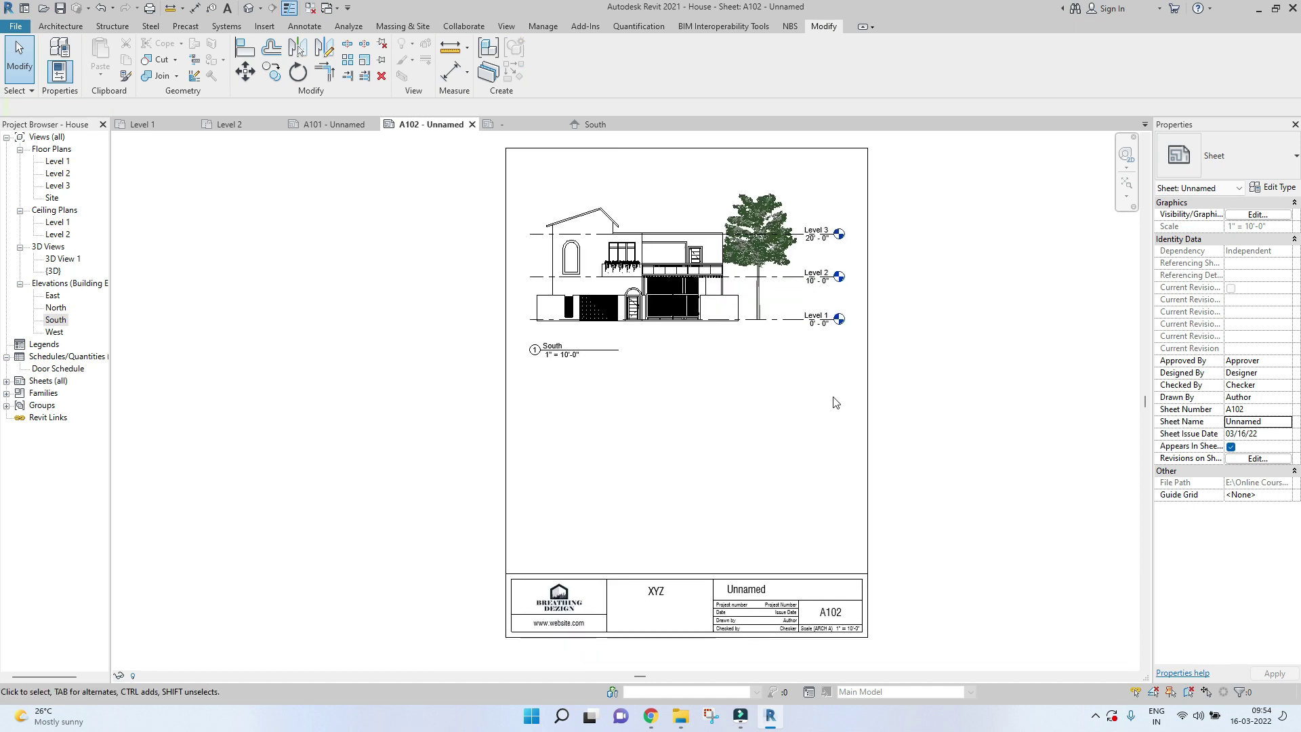
middle_click_drag(827, 401, 795, 412)
mouse_move(846, 322)
middle_mouse_down()
mouse_move(787, 325)
mouse_move(796, 319)
middle_mouse_up()
scroll(787, 325, "down", 2)
scroll(805, 326, "up", 2)
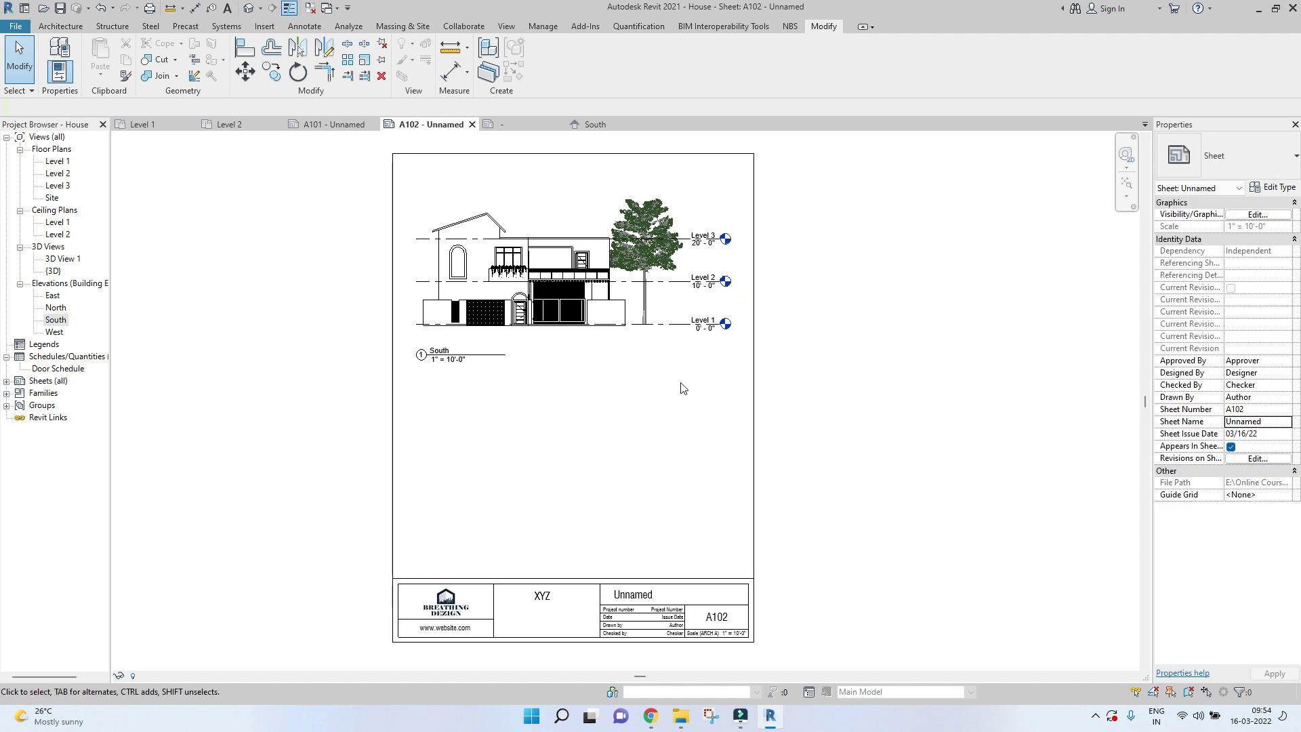
left_click(826, 370)
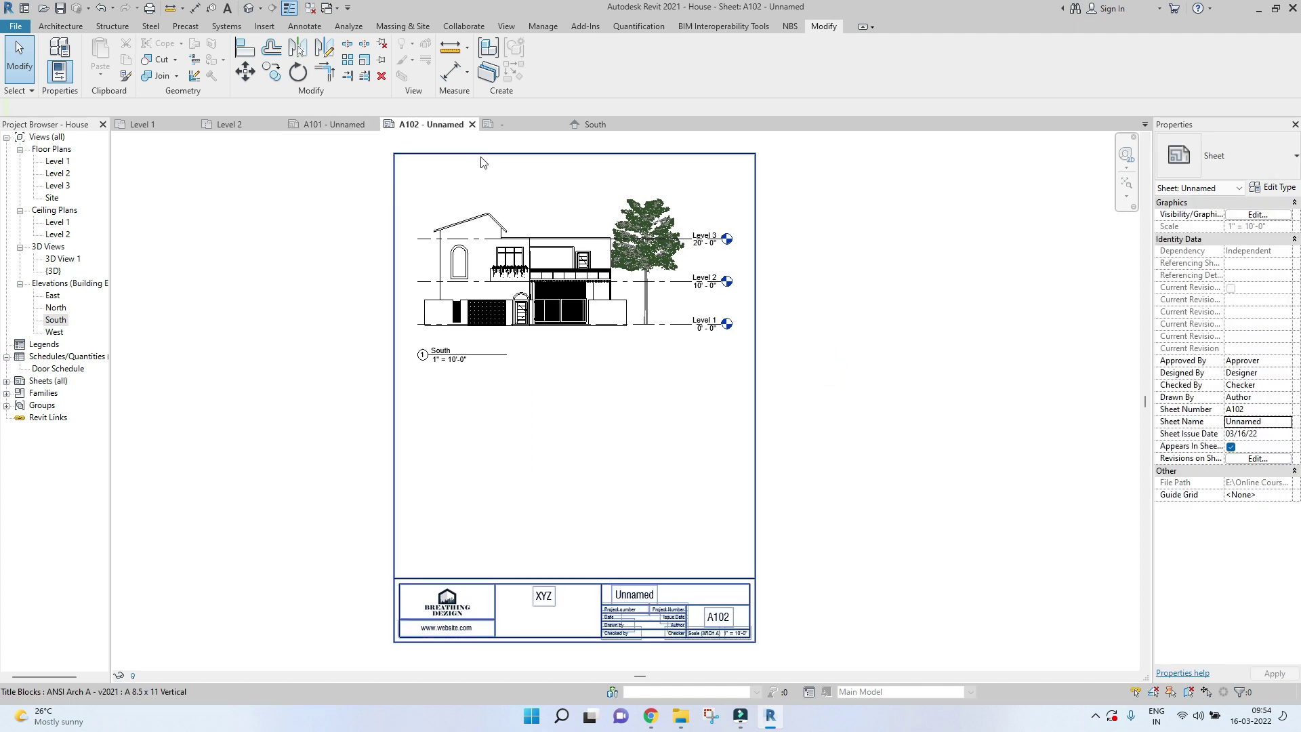
left_click(857, 358)
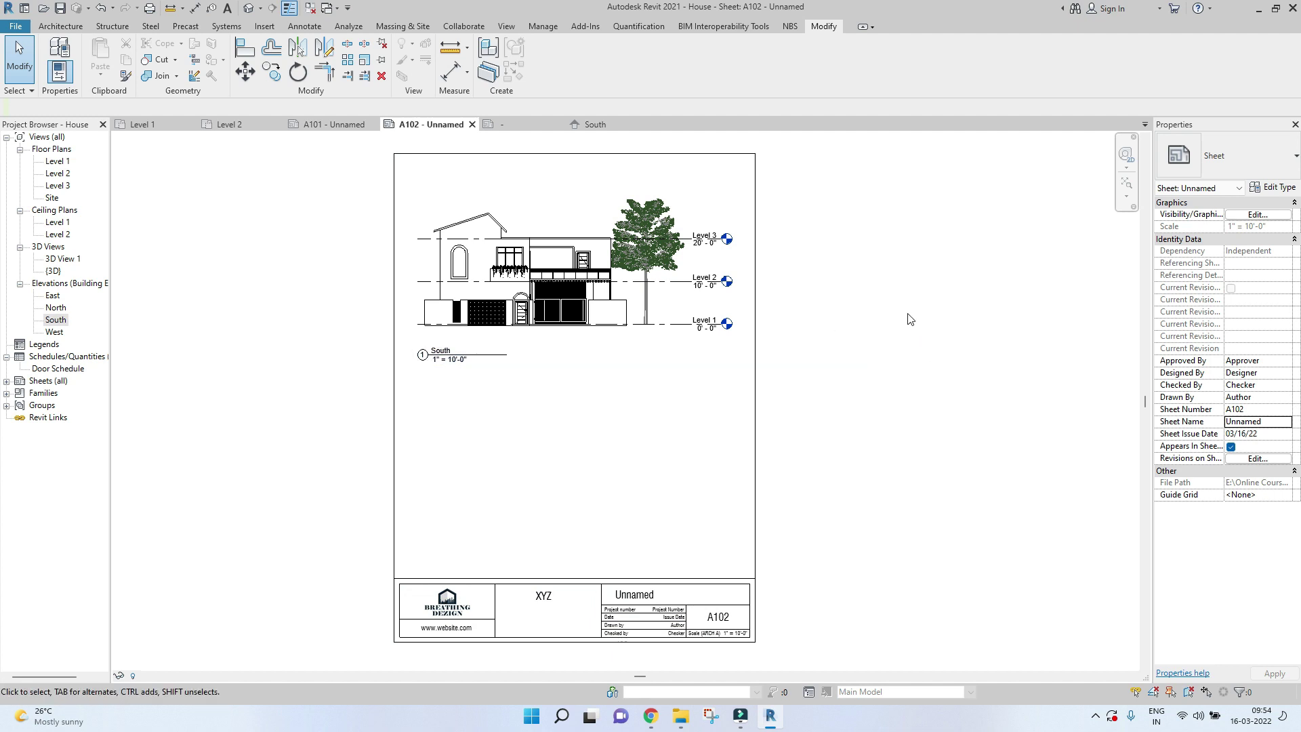
Step: Configure the PDF print setup for A3 paper in portrait orientation
key("ctrl+p")
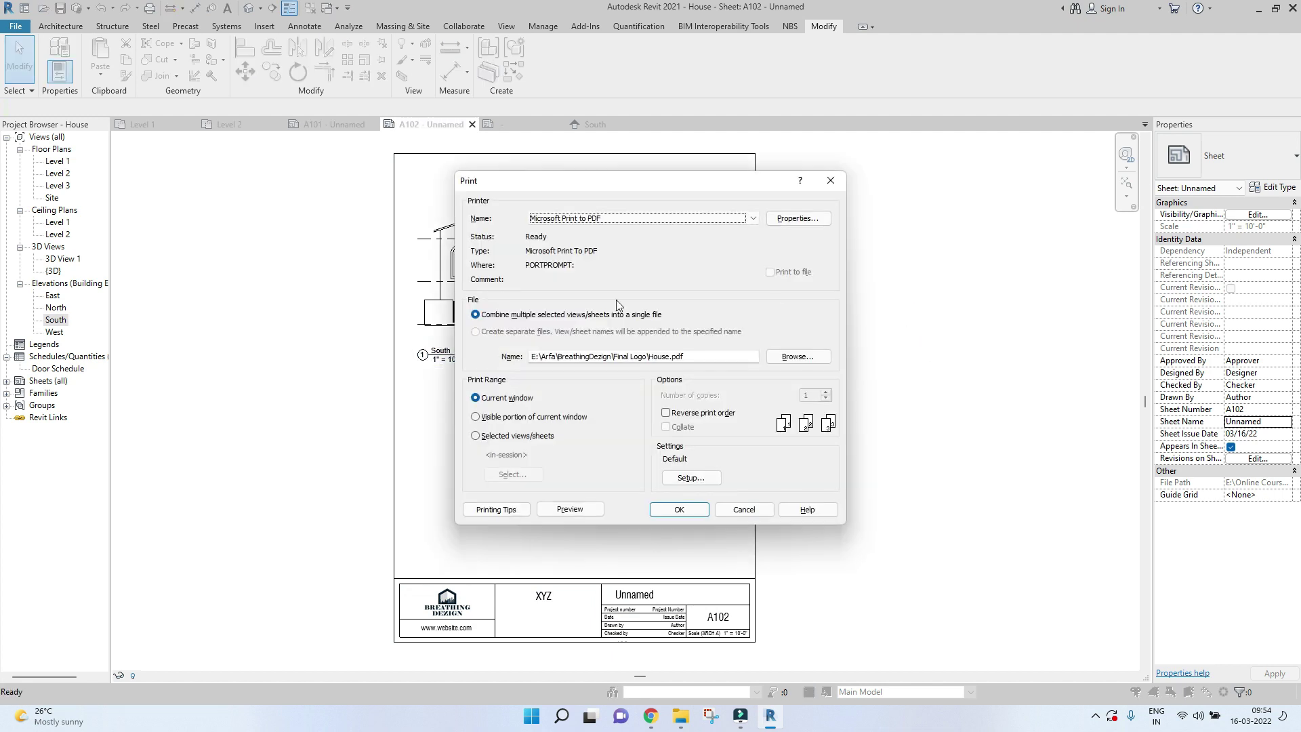
left_click(683, 478)
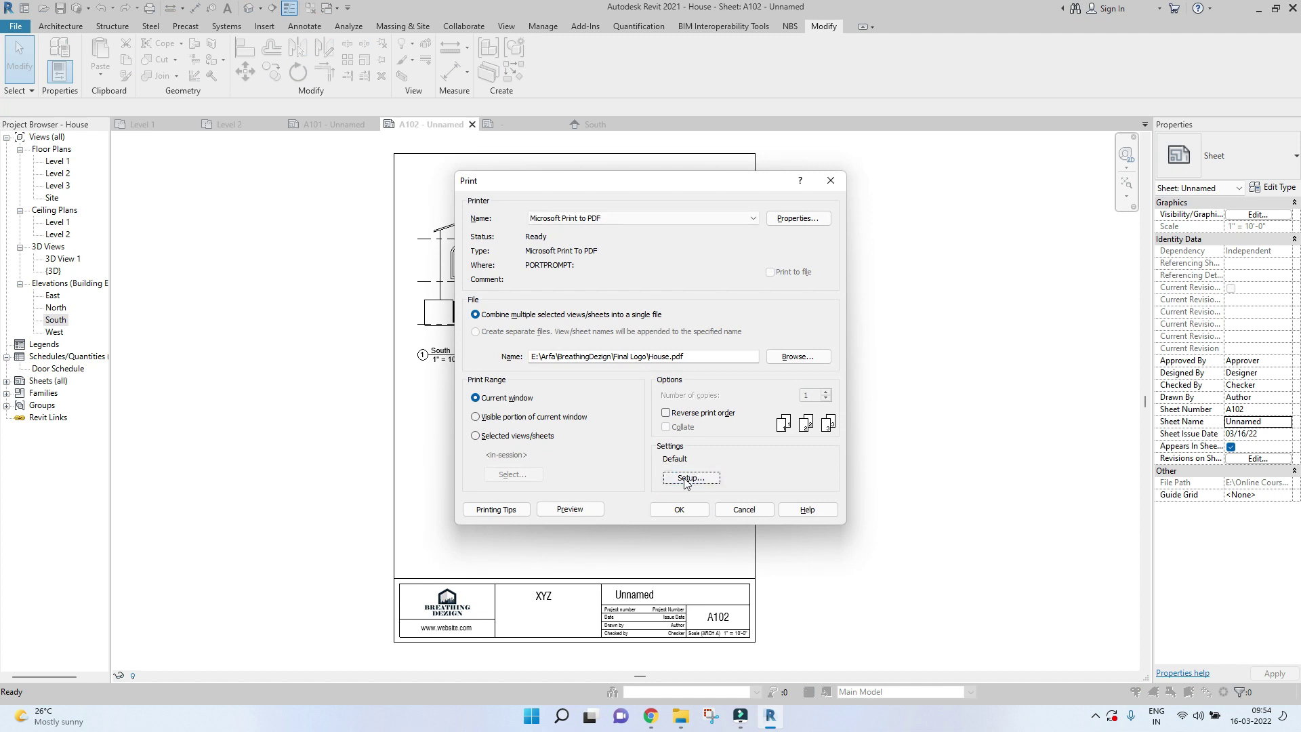
left_click(581, 257)
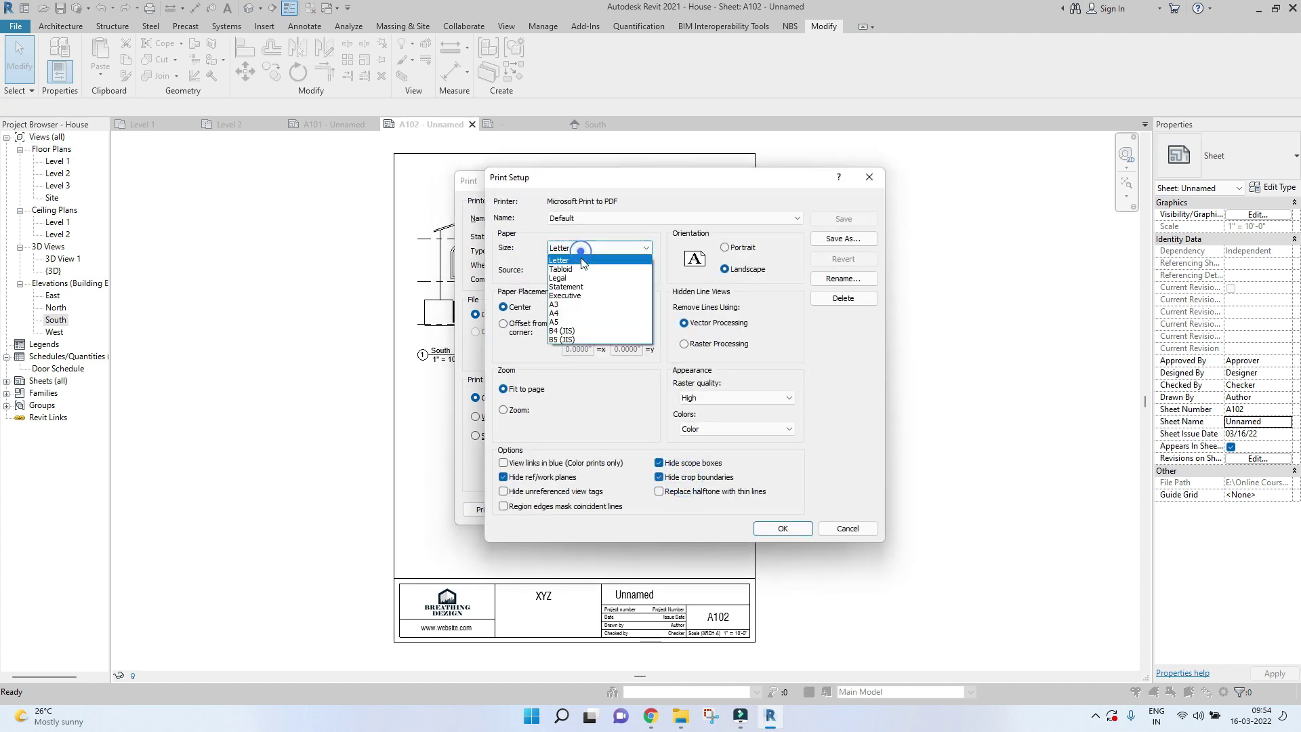
left_click(563, 300)
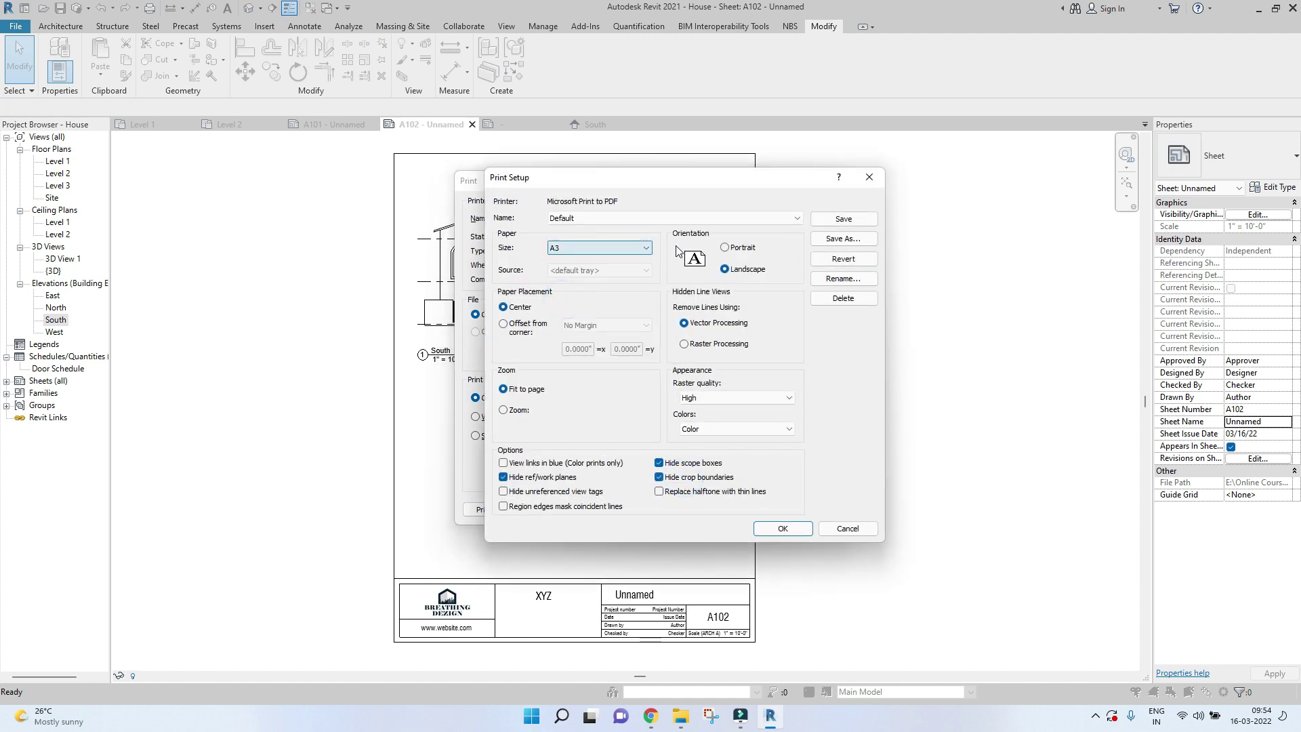
left_click(725, 248)
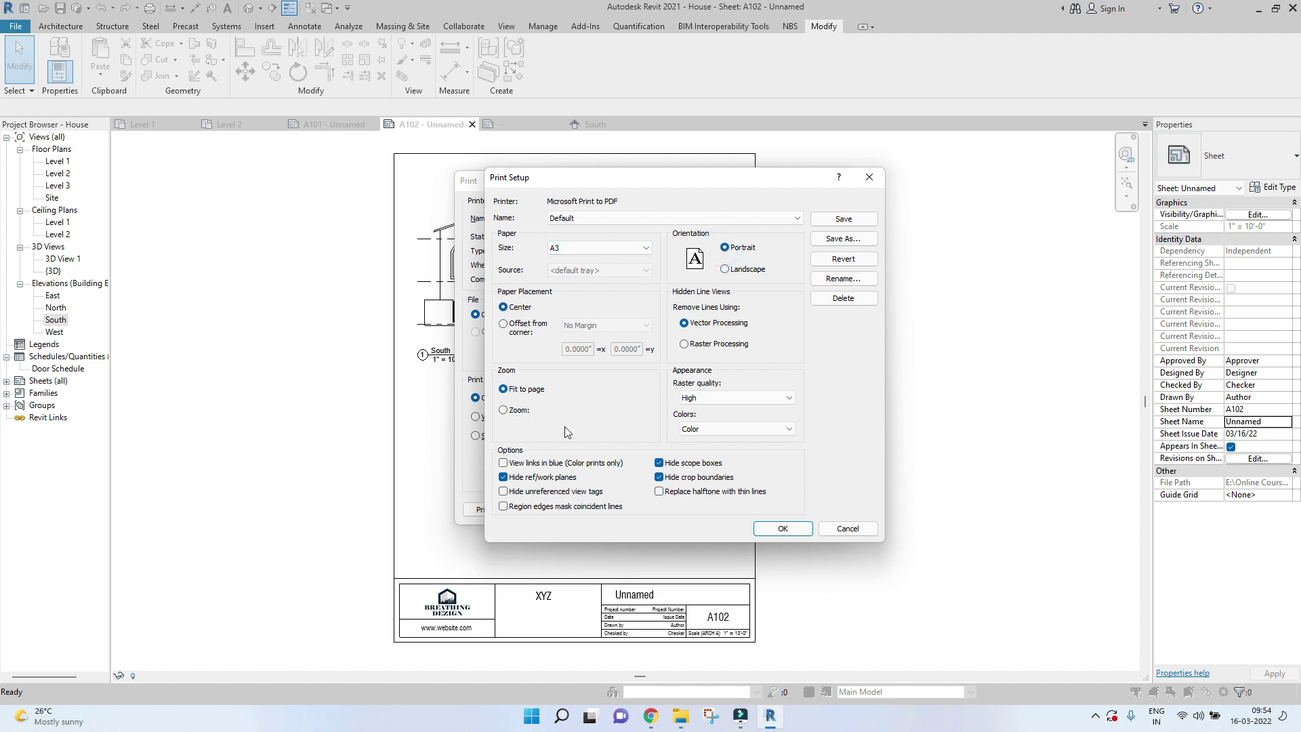
left_click(764, 531)
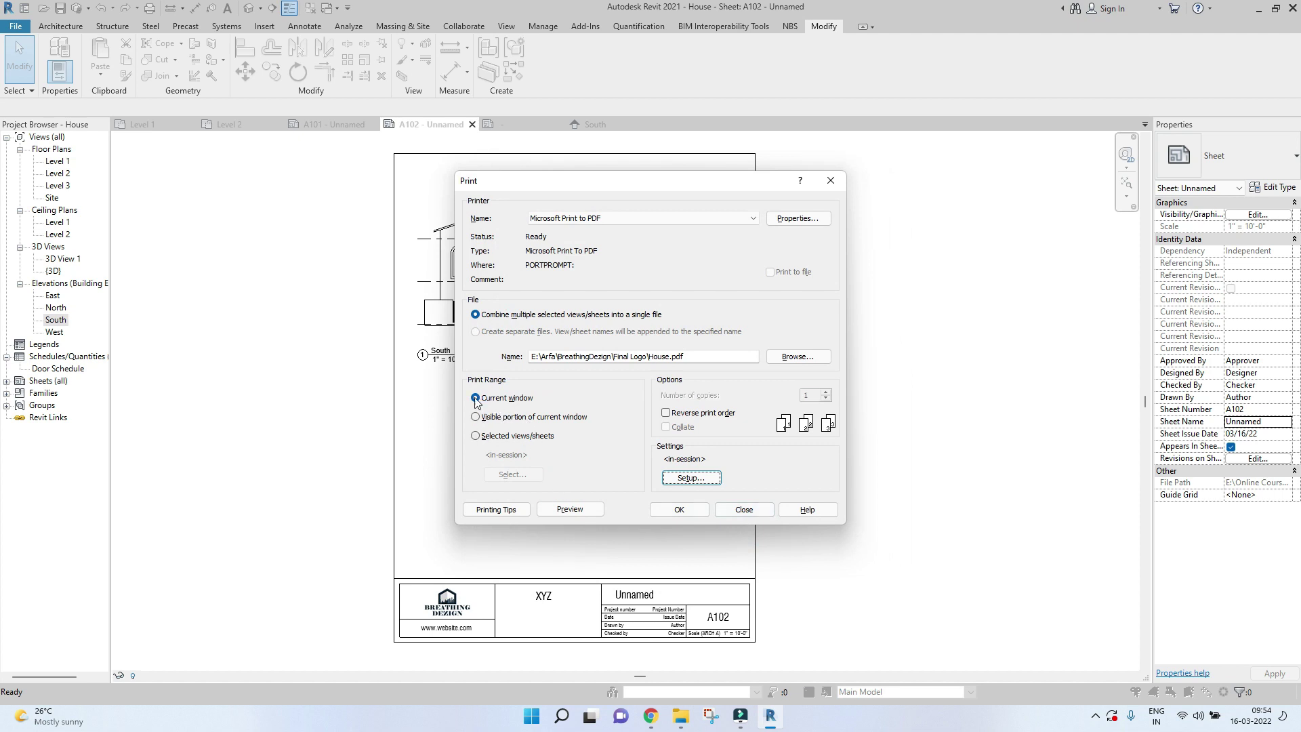
Step: Restrict the print range to sheet A102 without saving the selection for future sessions, and print it to PDF
left_click(476, 437)
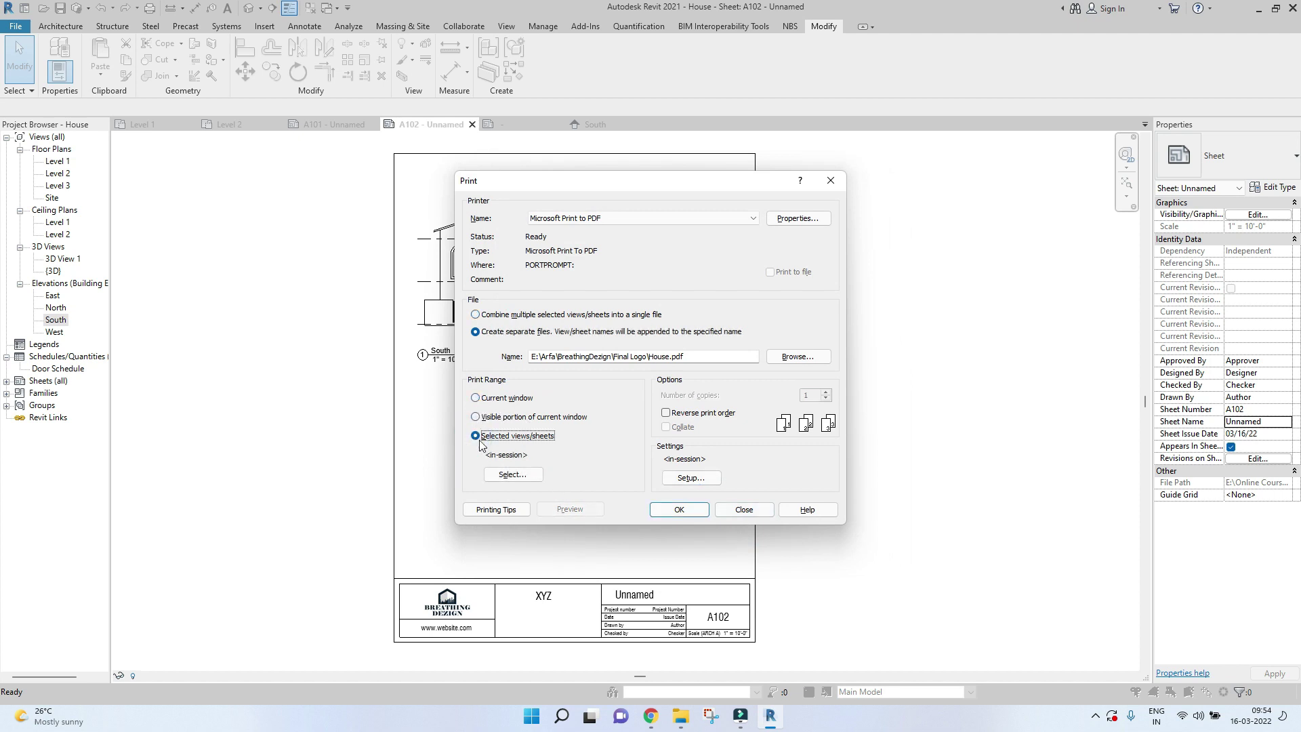
left_click(520, 474)
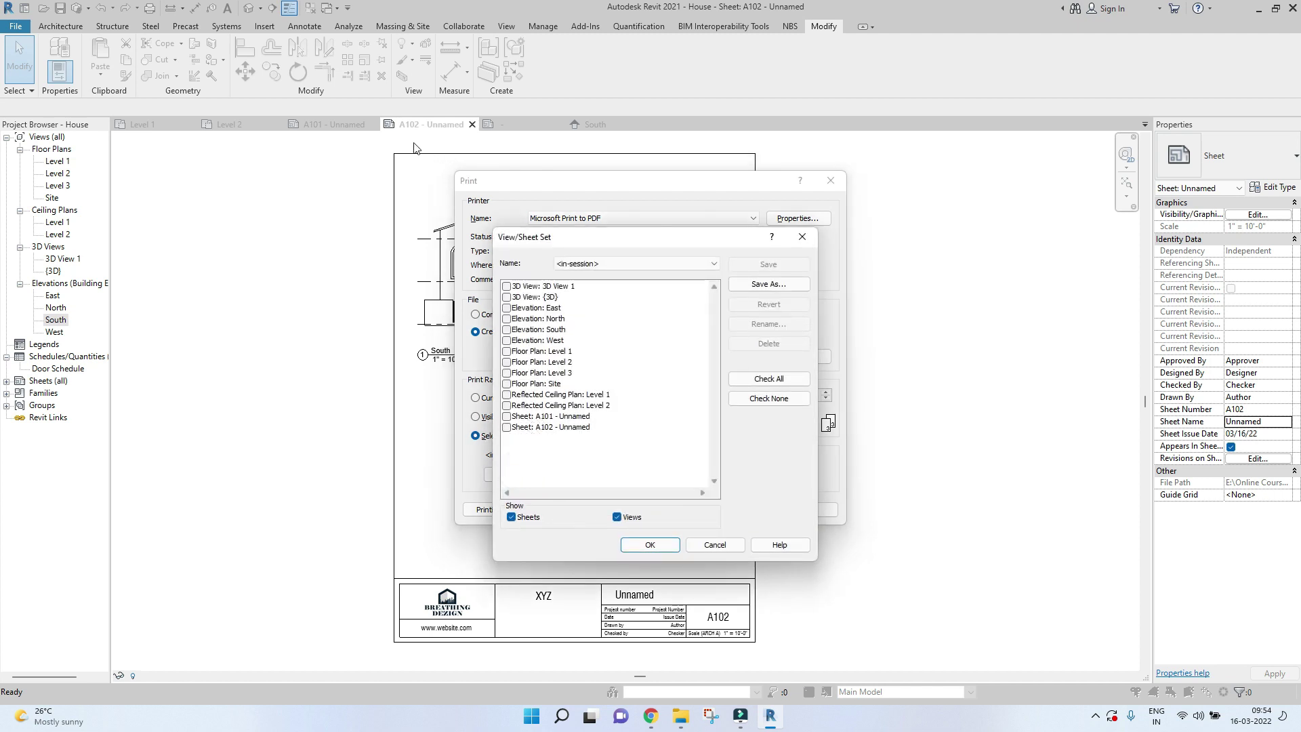
left_click(507, 428)
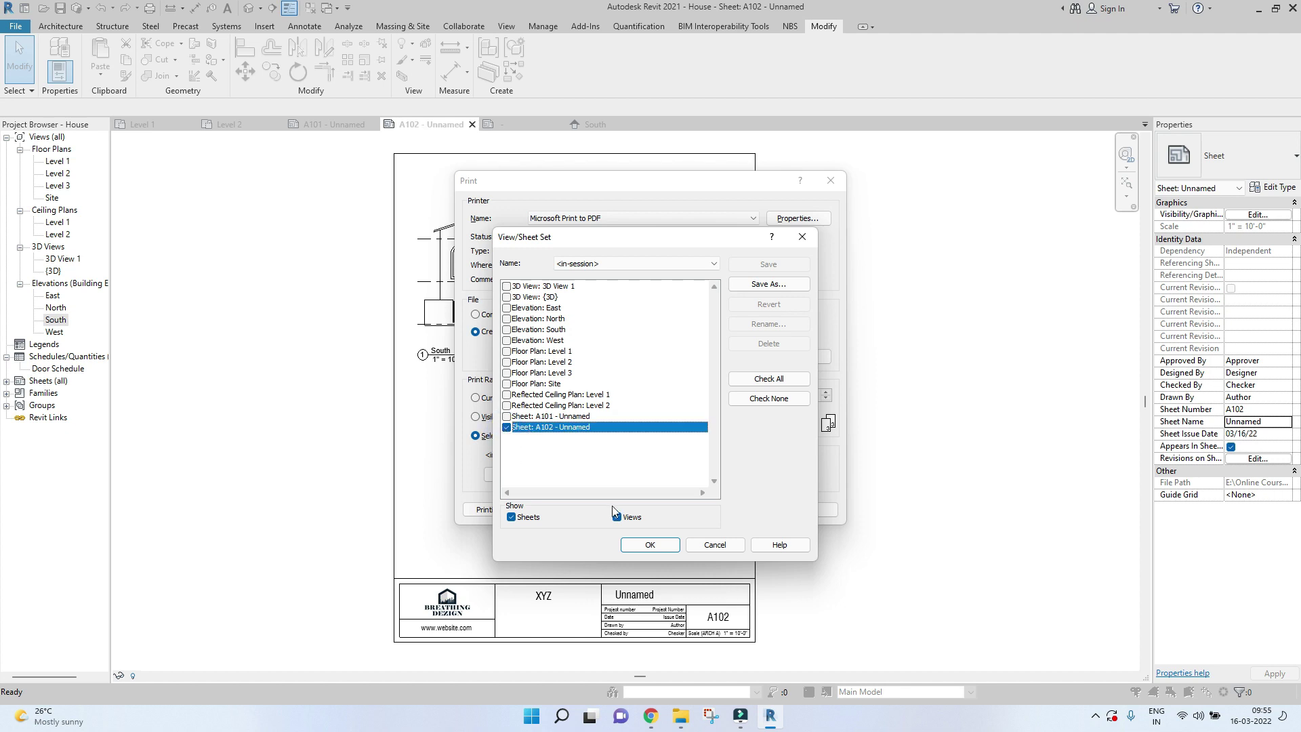
left_click(651, 545)
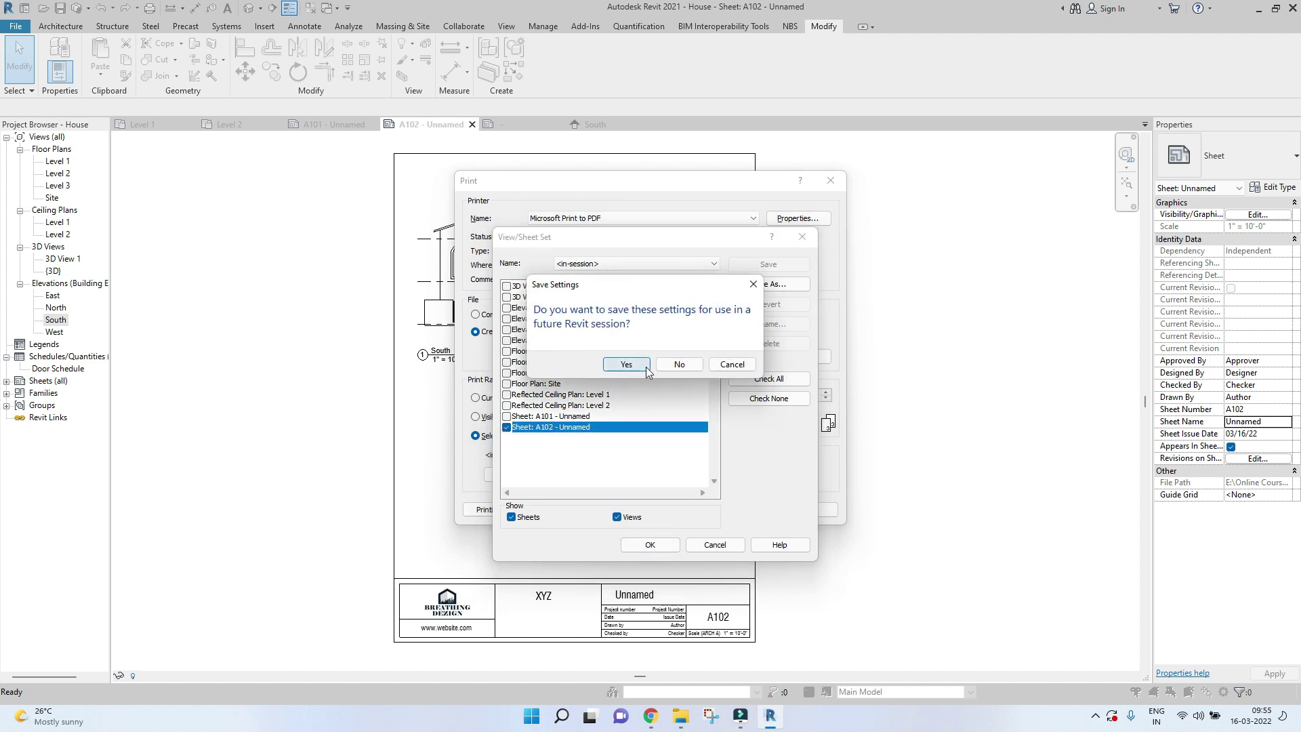
left_click(678, 365)
left_click(682, 510)
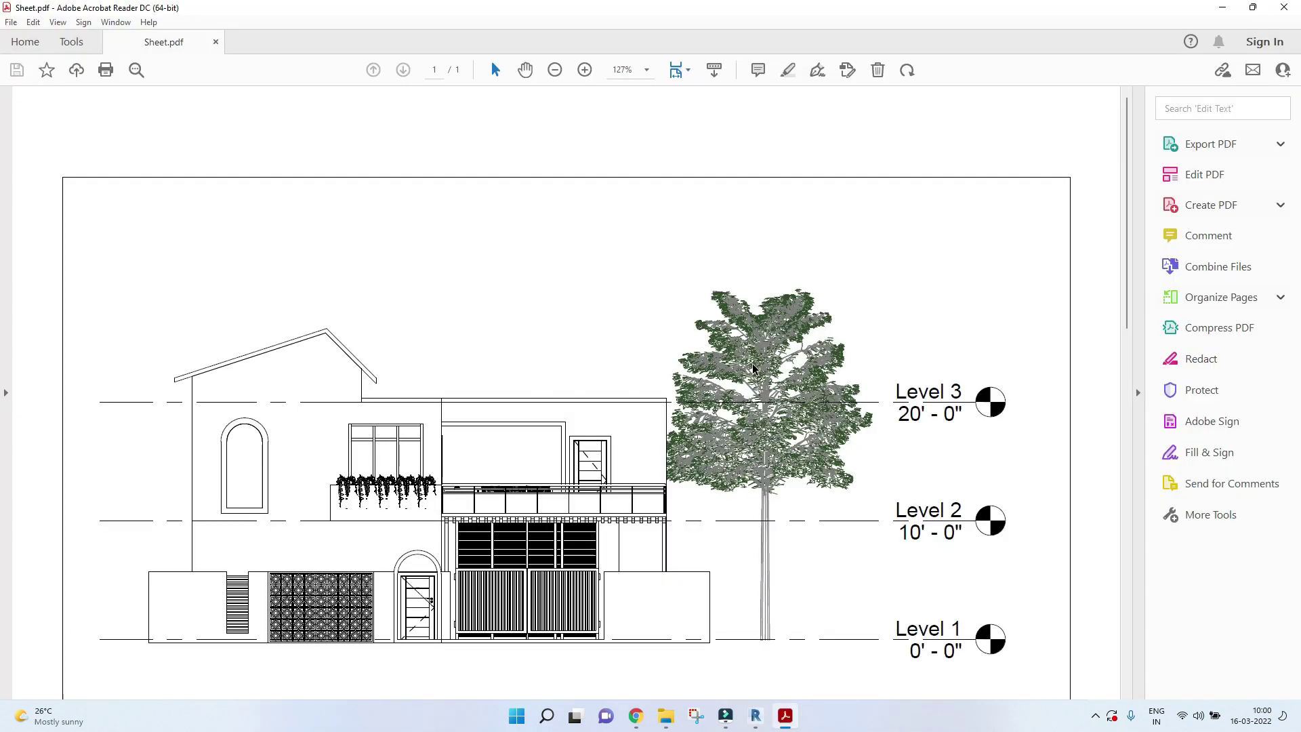
Step: Review the printed Sheet.pdf from the South elevation down to the North elevation and title block
scroll(757, 369, "down", 1)
scroll(757, 369, "down", 8)
scroll(757, 369, "down", 1)
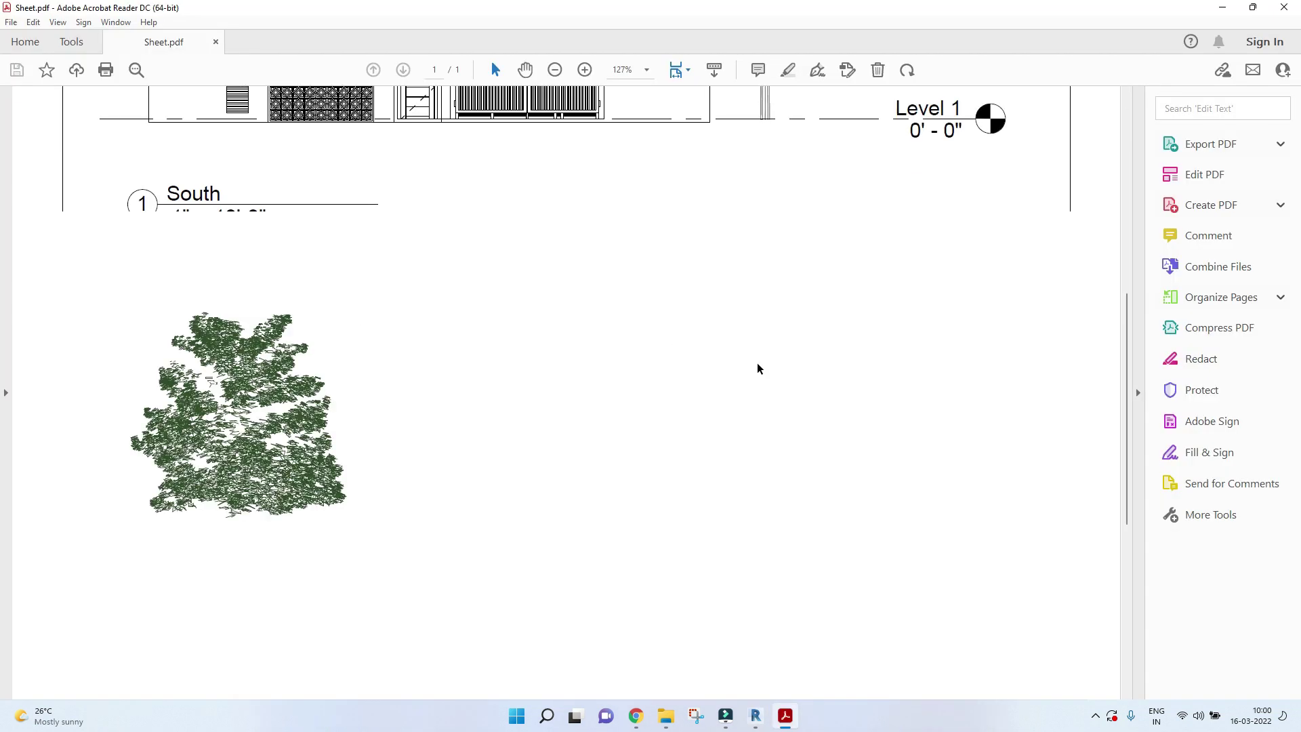
scroll(758, 369, "down", 6)
scroll(758, 369, "down", 1)
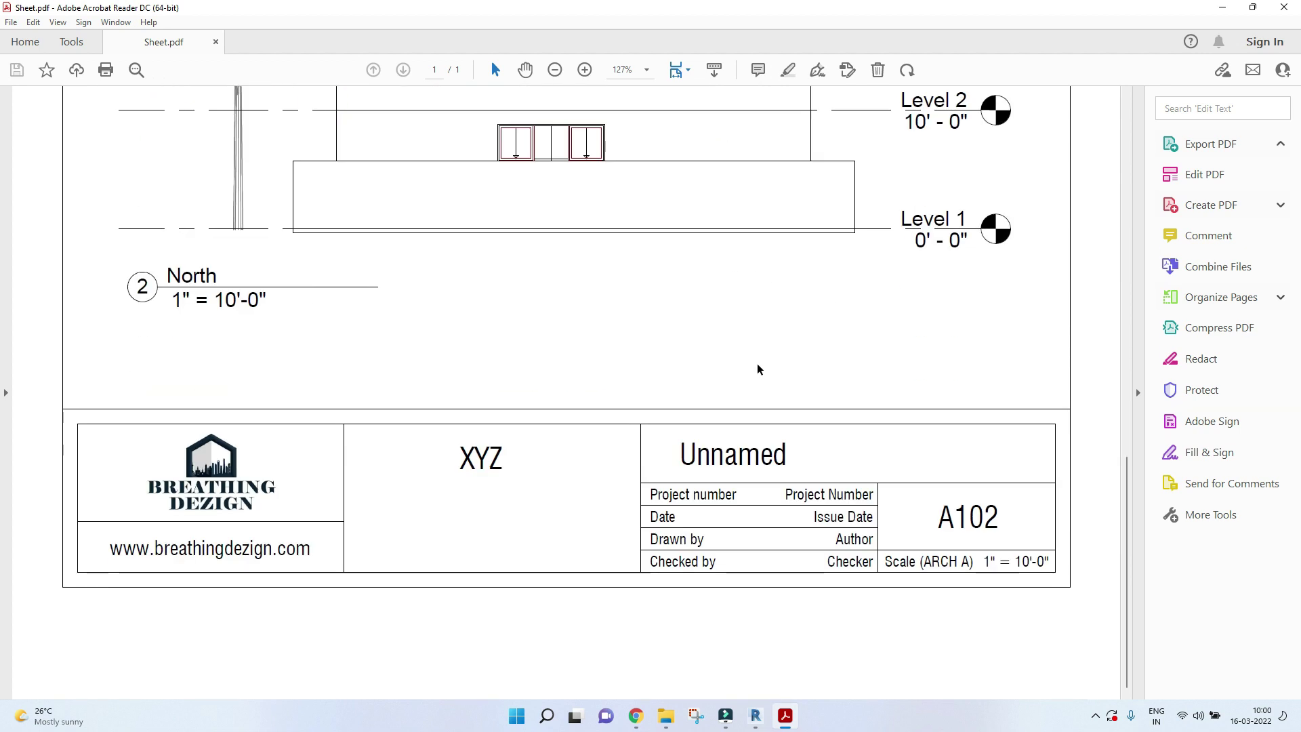
scroll(757, 369, "up", 10)
scroll(757, 369, "down", 2)
scroll(758, 369, "down", 10)
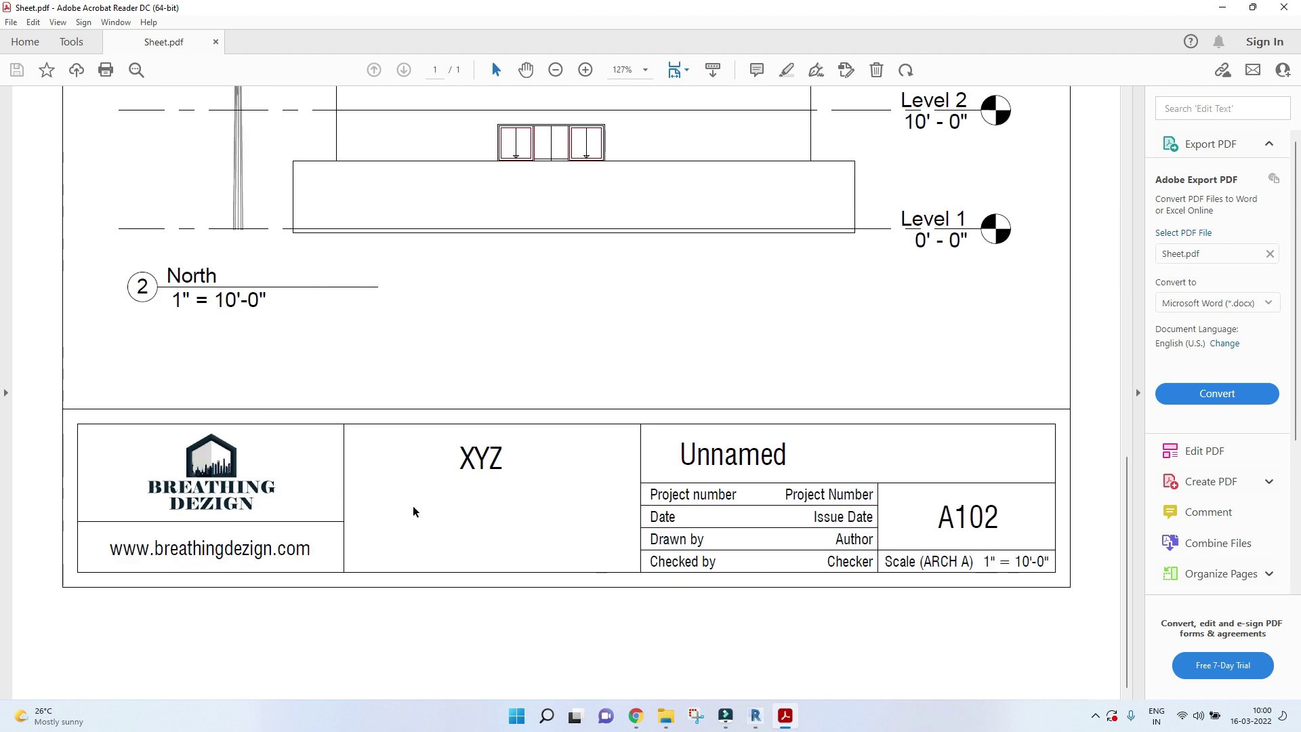
scroll(683, 522, "up", 12)
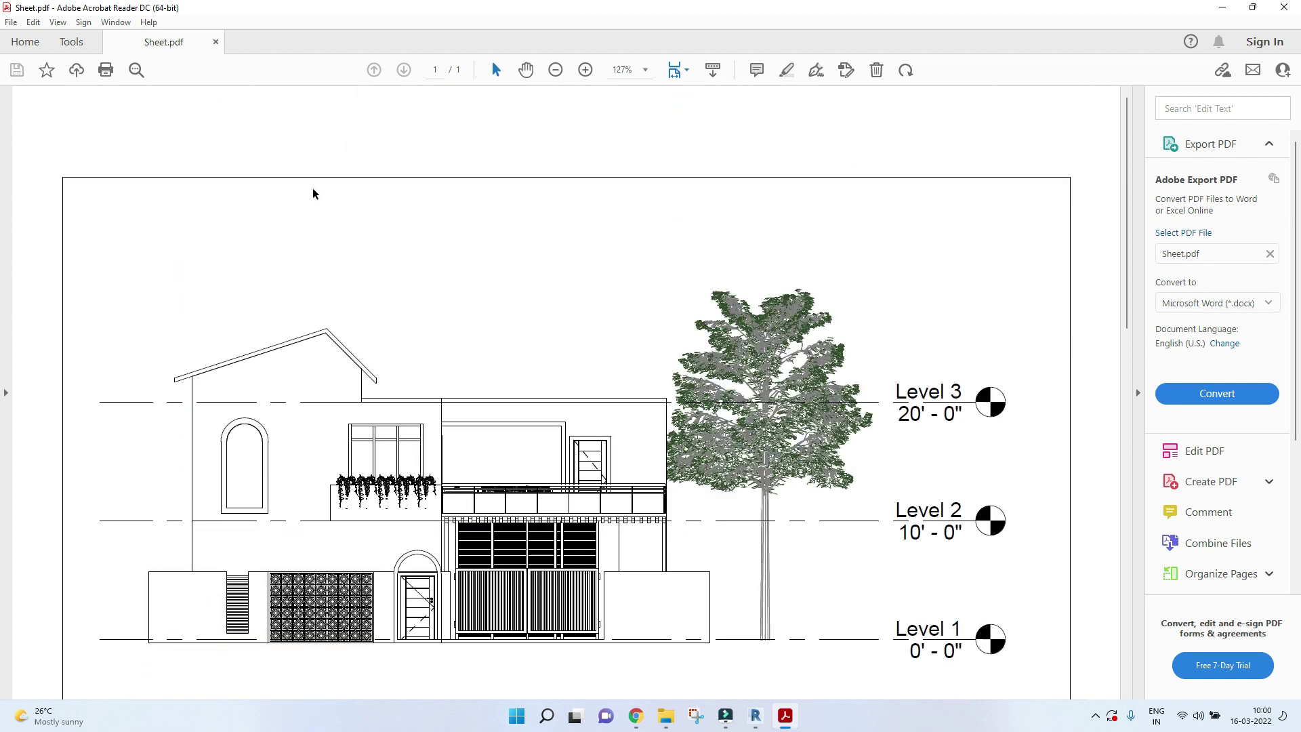
scroll(652, 368, "down", 3)
scroll(653, 368, "down", 2, "ctrl")
Step: Switch back to Revit and review the whole A102 sheet with its South and North elevations
key("alt+Tab")
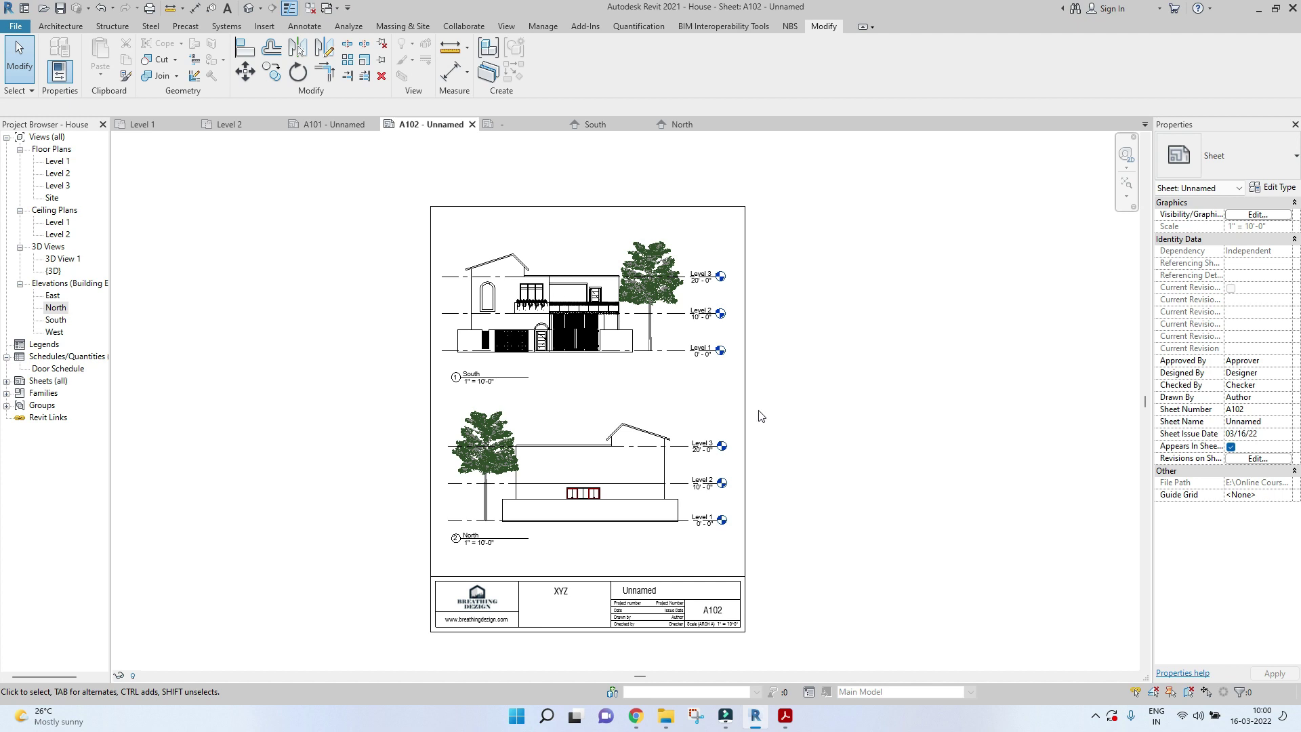
middle_click_drag(761, 416, 786, 412)
scroll(786, 414, "up", 2)
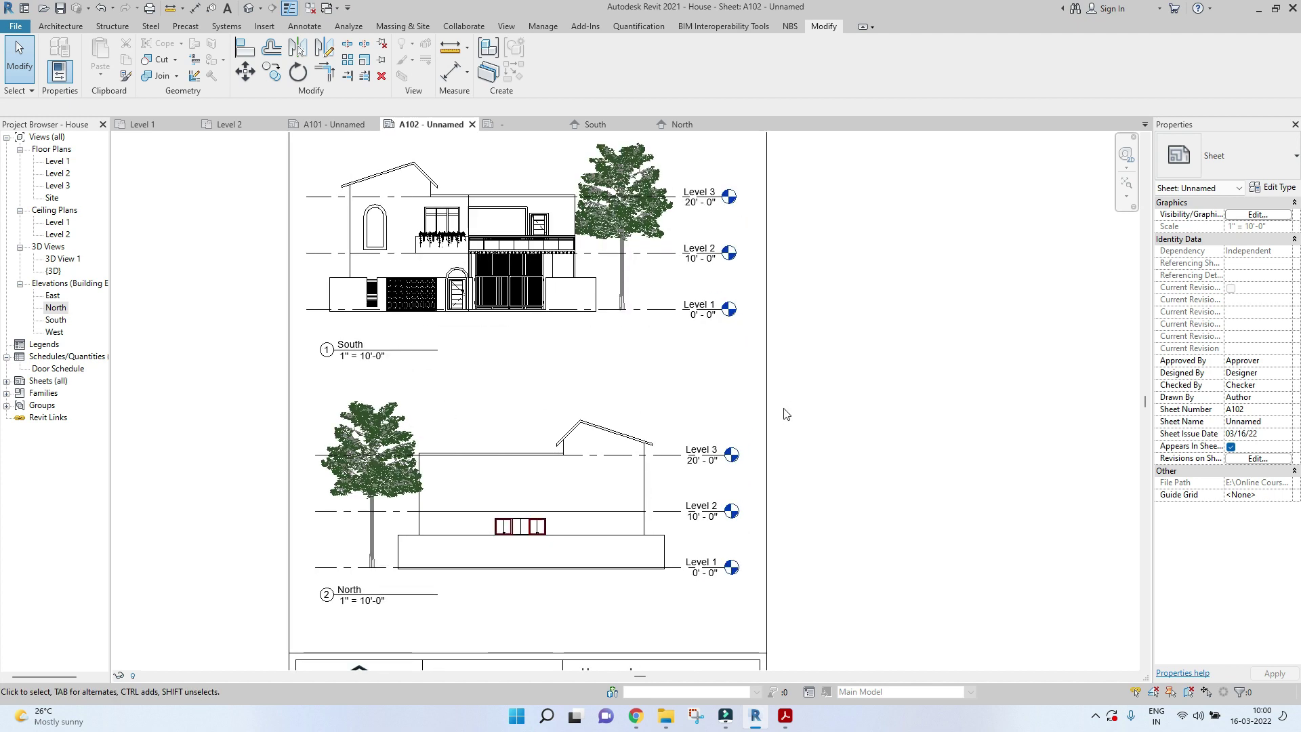
key("z")
key("f")
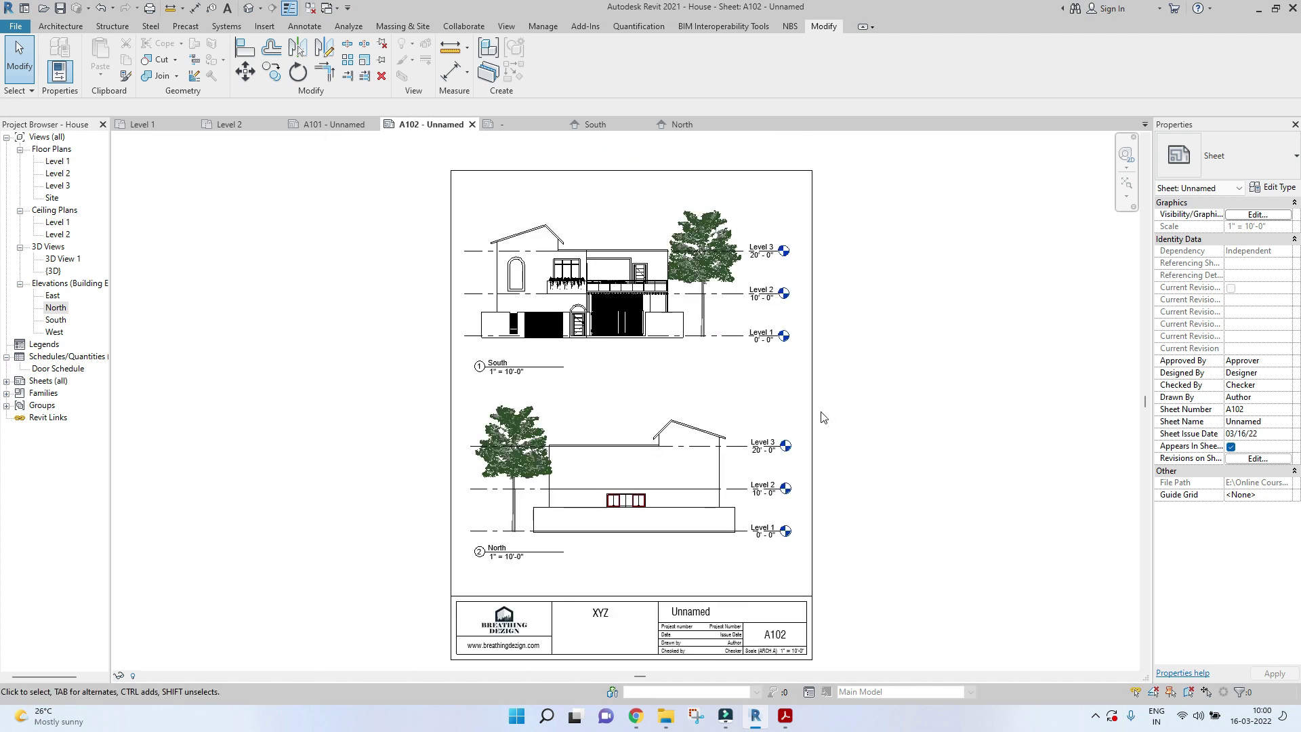
left_click(832, 414)
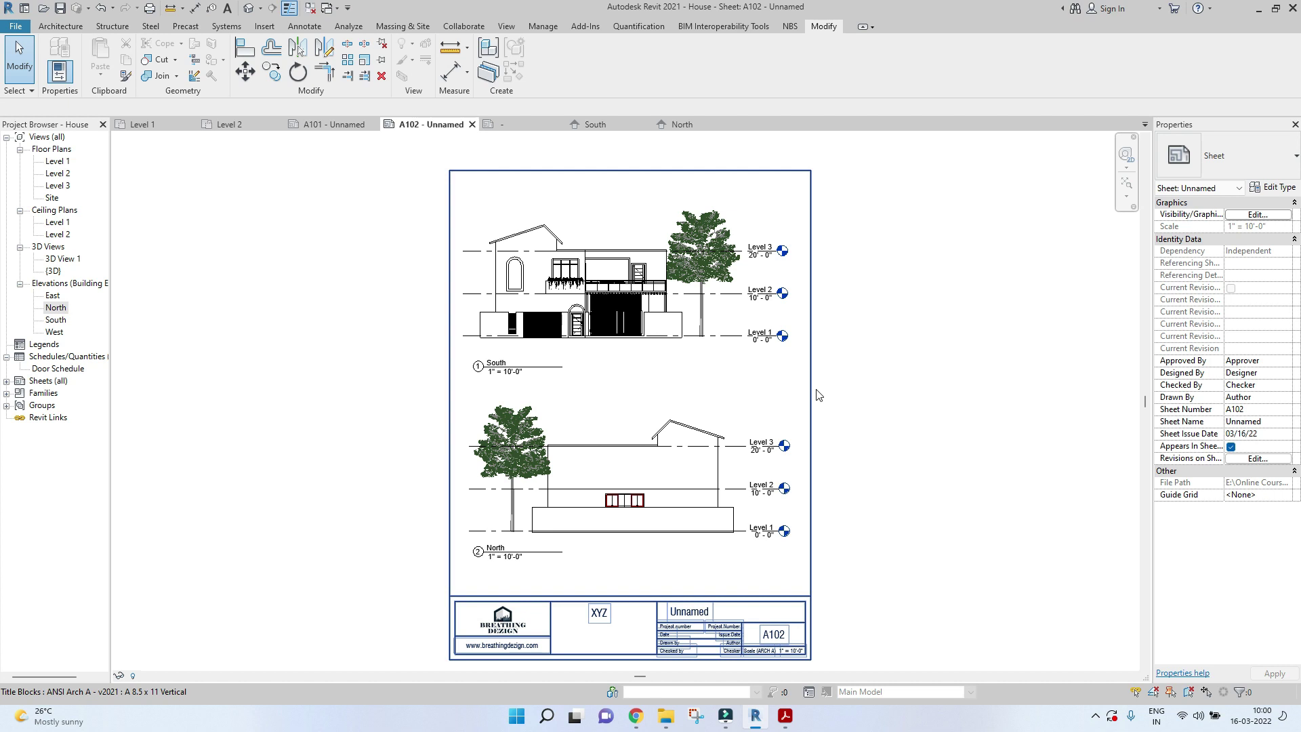
left_click(839, 387)
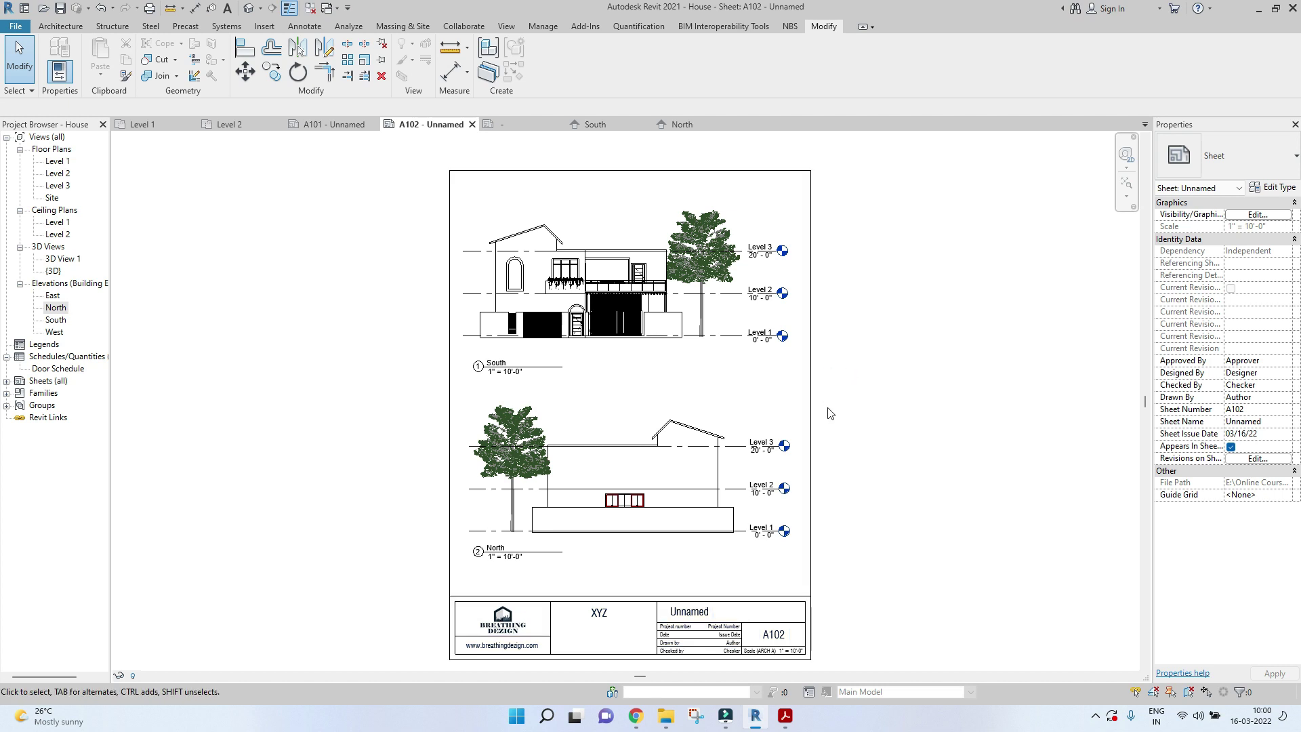